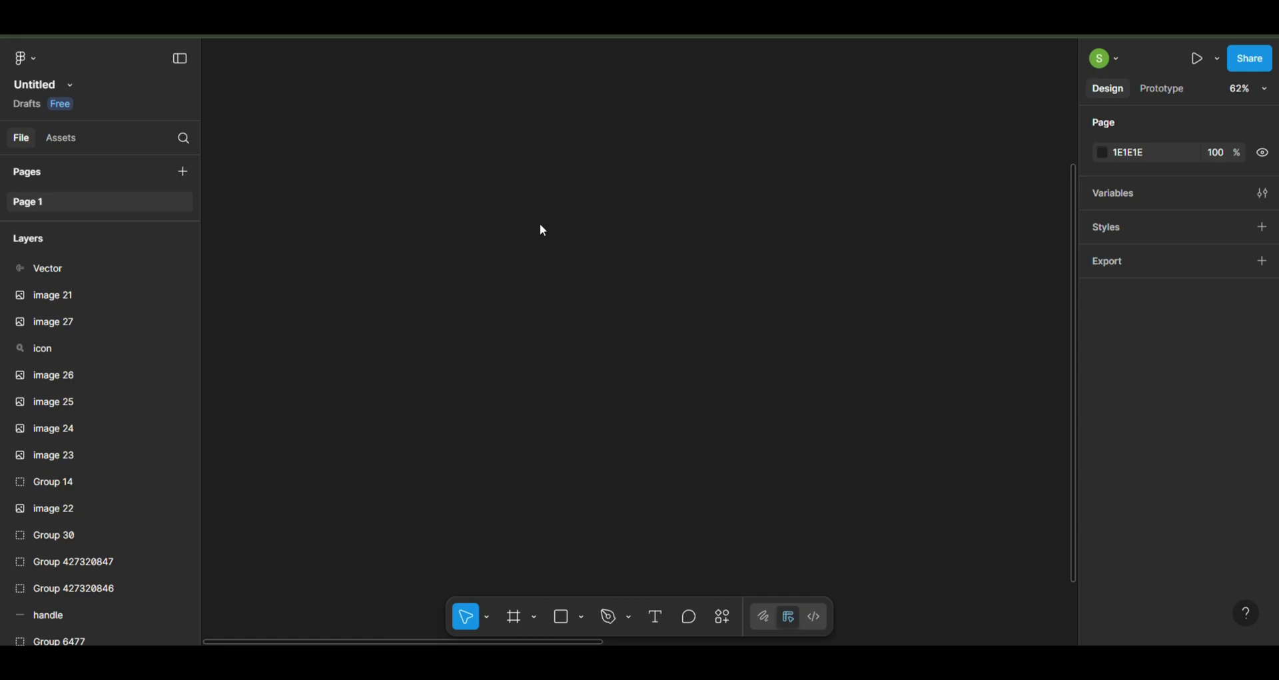
Add a 440×956 iPhone 16 Pro Max frame with corner radius 25
click(534, 616)
click(553, 537)
click(1140, 283)
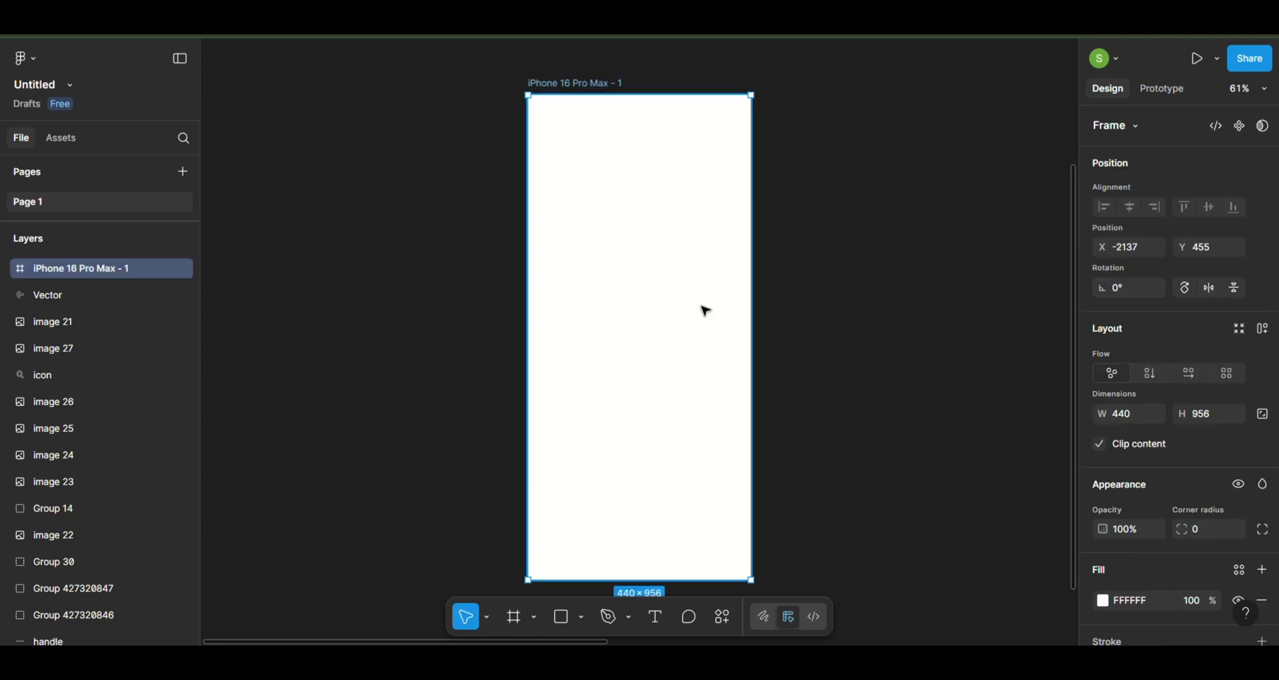
text(25)
key(Return)
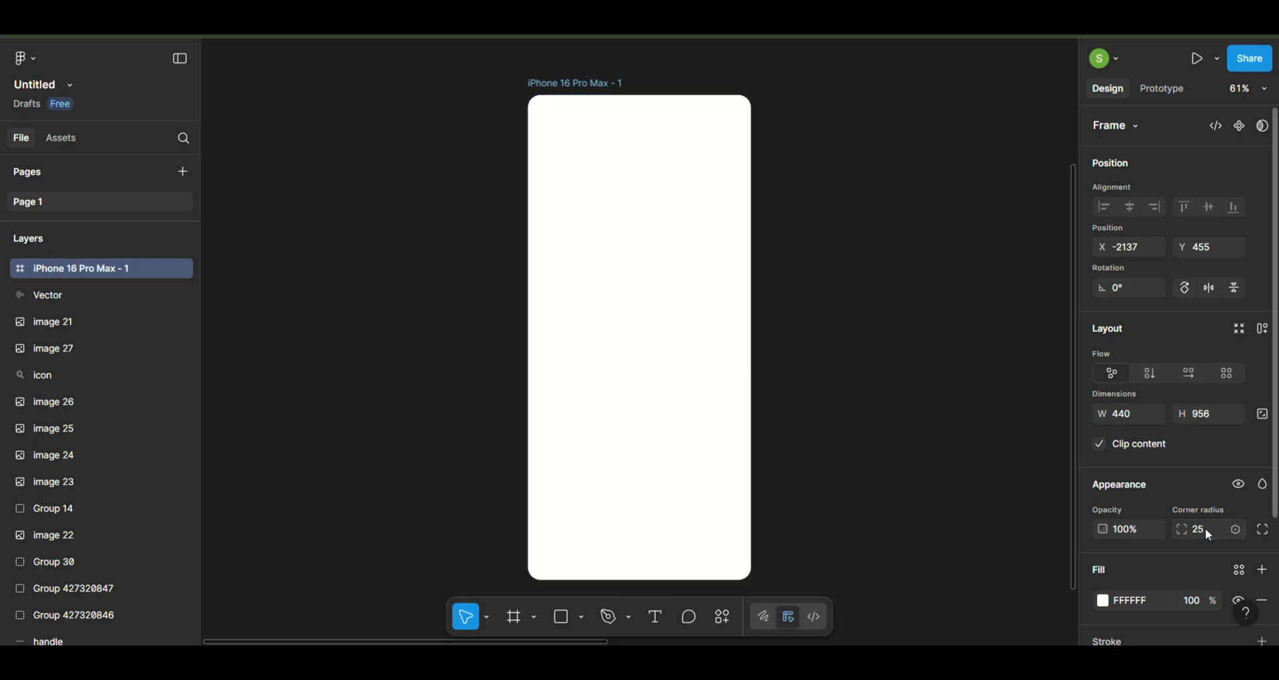
scroll(1178, 498, down, 1)
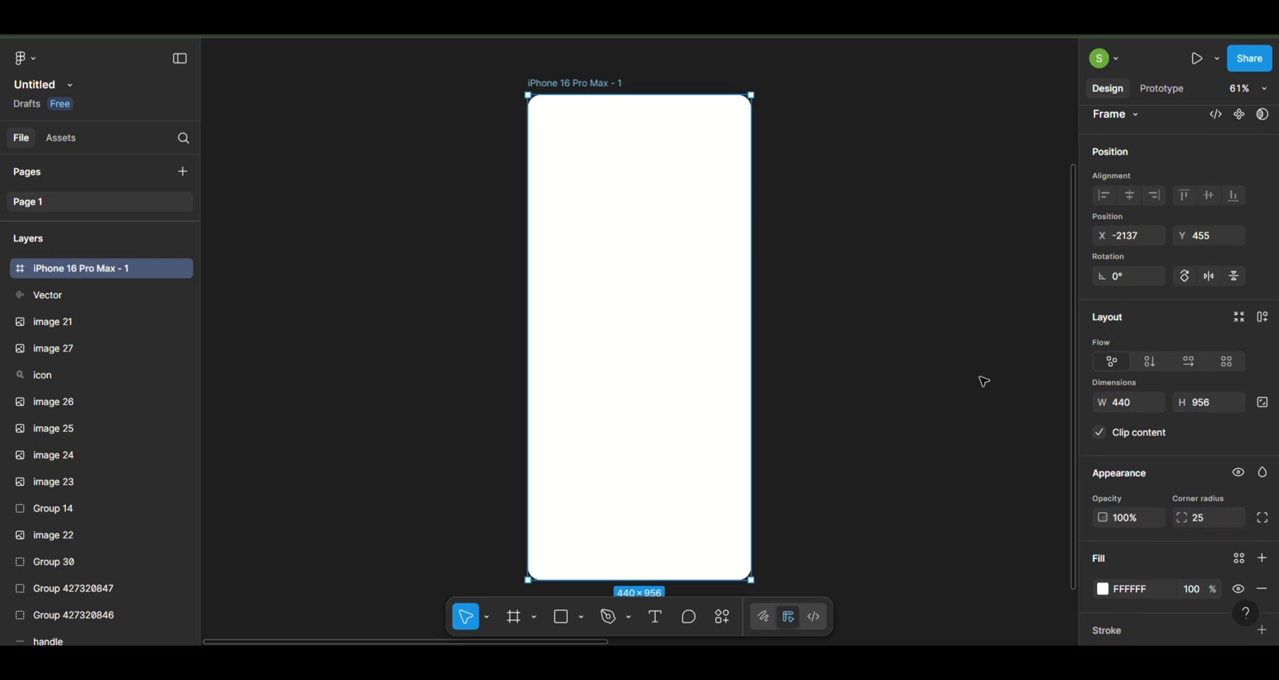
click(656, 616)
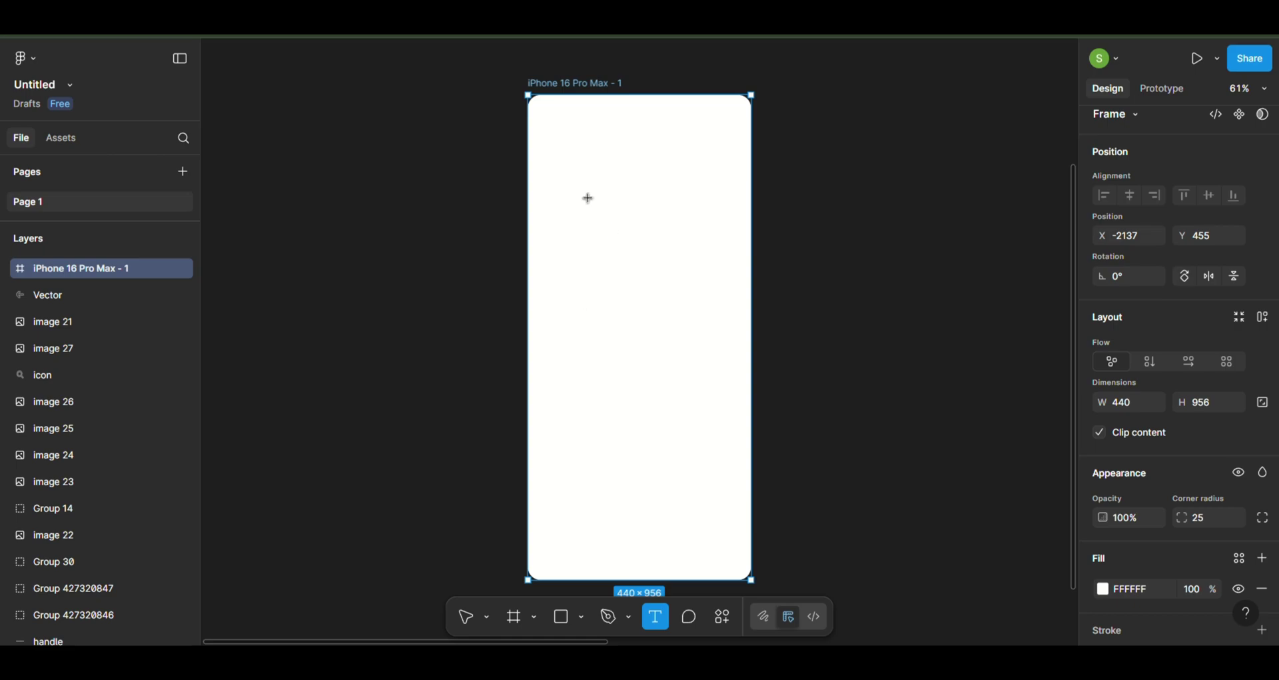
Type a 'Sign Up' heading and make it Bold at size 48
click(587, 198)
text(Sign U)
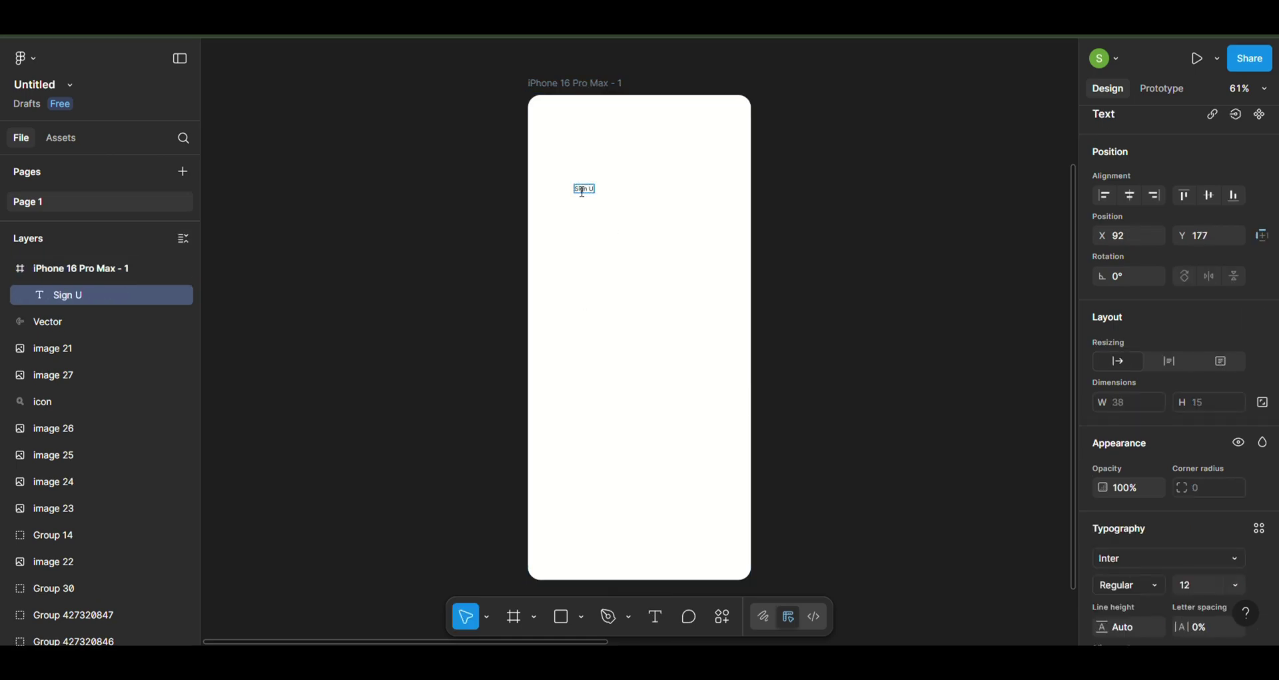
text(p)
scroll(583, 192, up, 5)
key(ctrl+a)
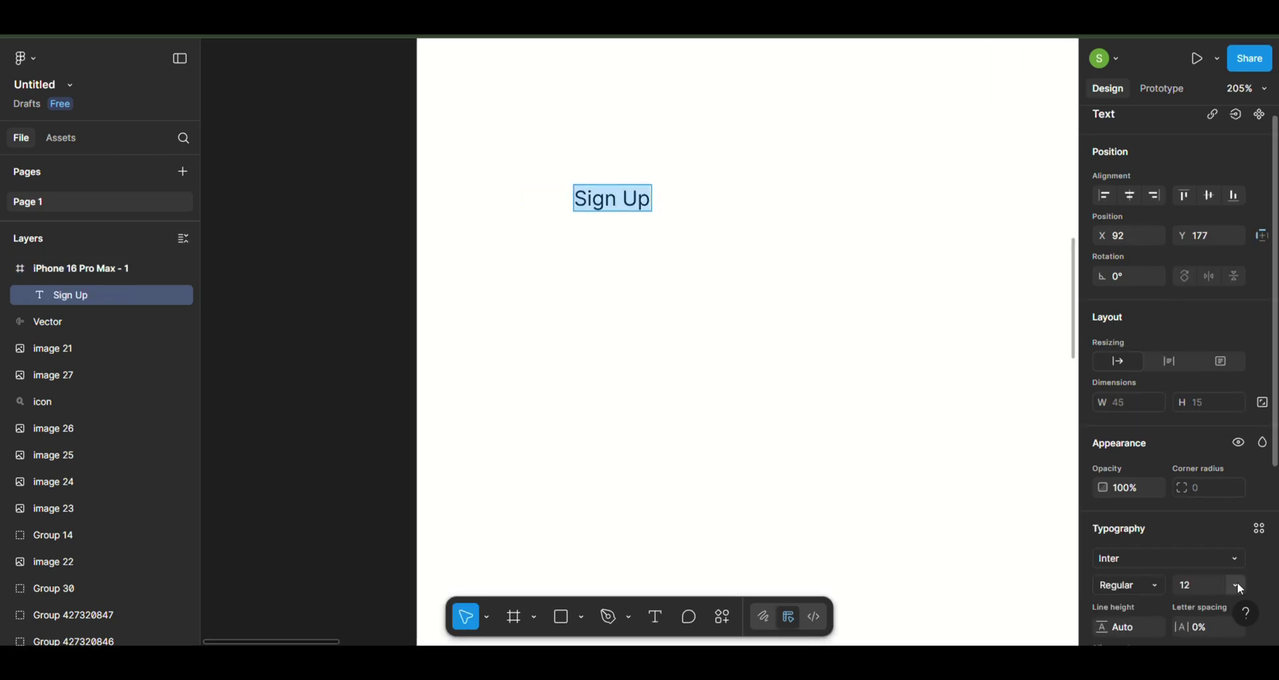
click(1237, 581)
click(1210, 526)
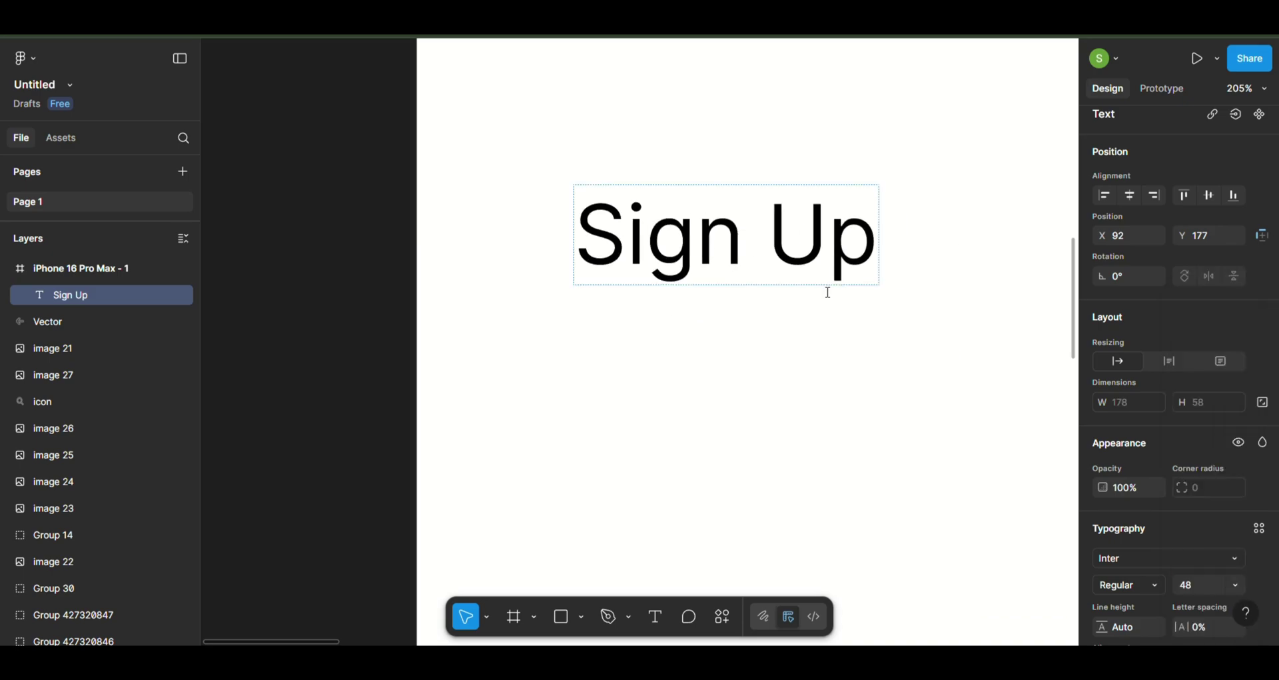
key(Return)
click(1150, 579)
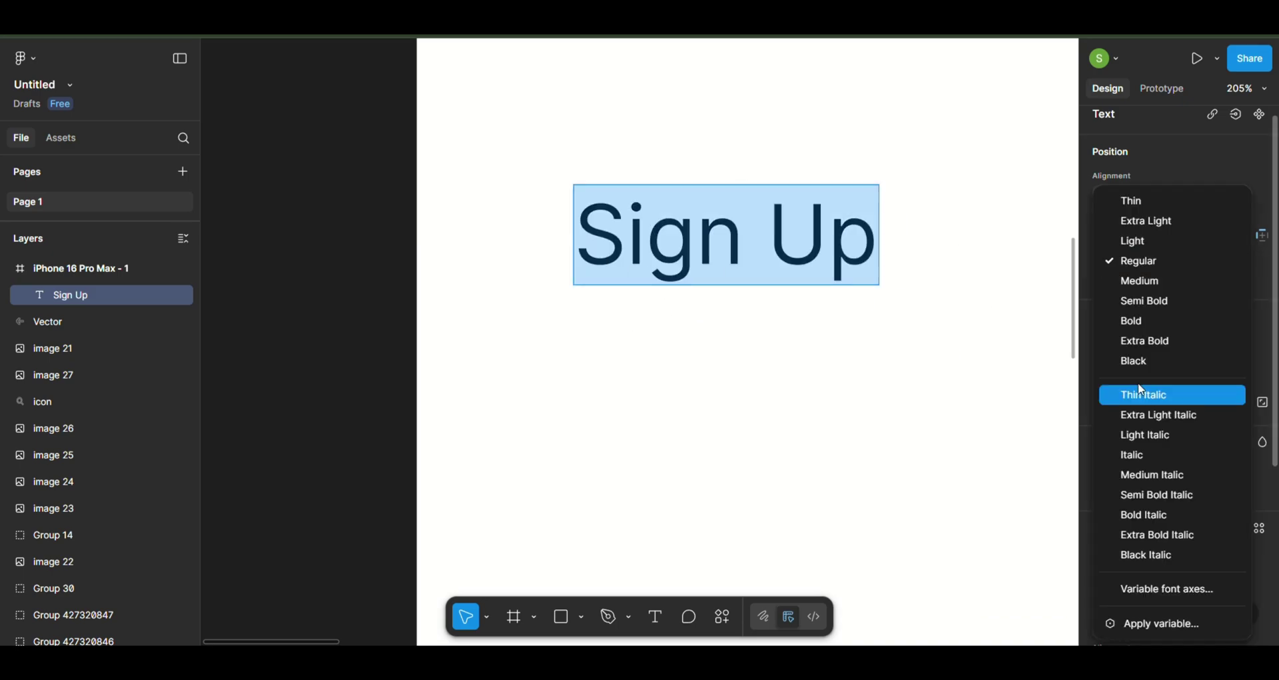
click(1112, 320)
Set the heading font to Urbanist and move it to the frame's top-left
click(1131, 554)
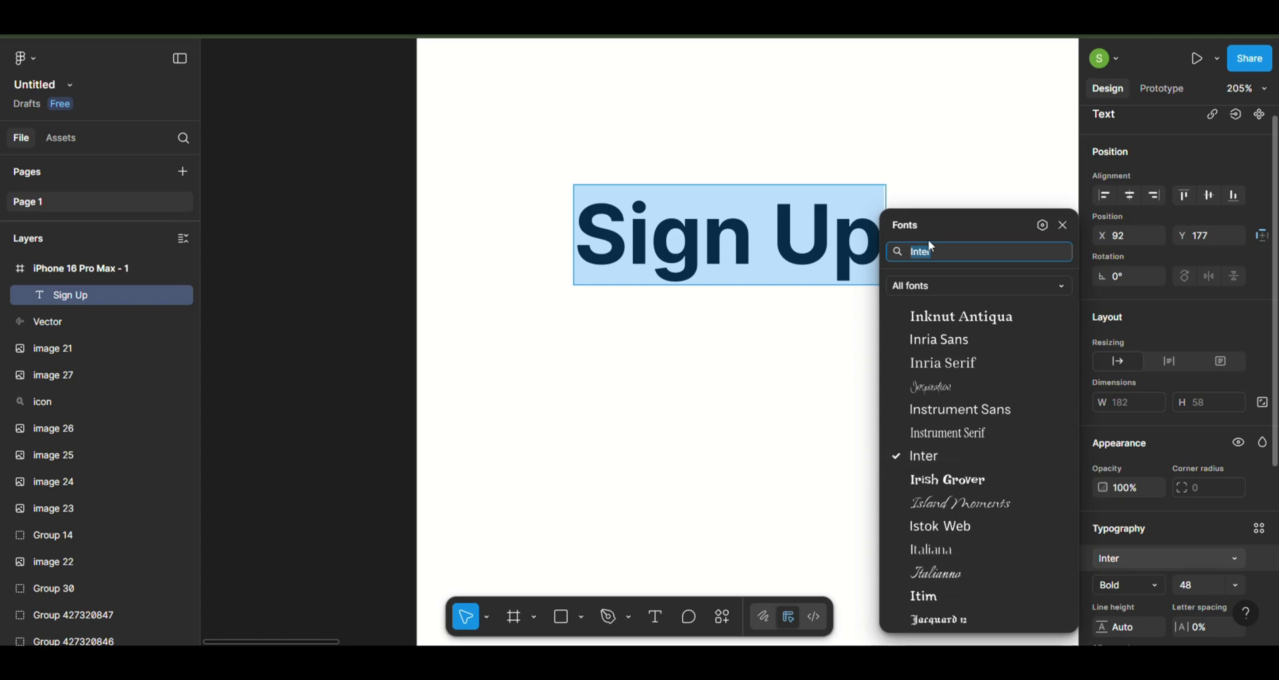
text(urb)
click(928, 291)
scroll(788, 331, down, 5)
scroll(788, 332, down, 1)
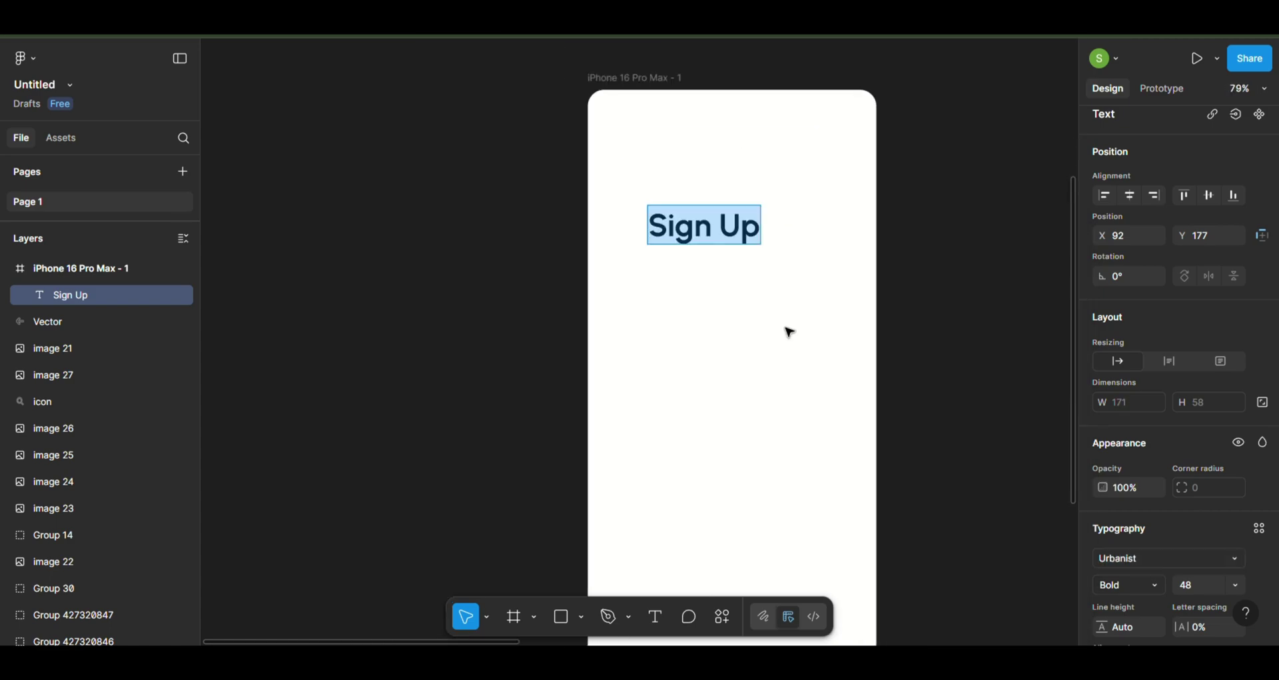
drag(708, 236, 676, 173)
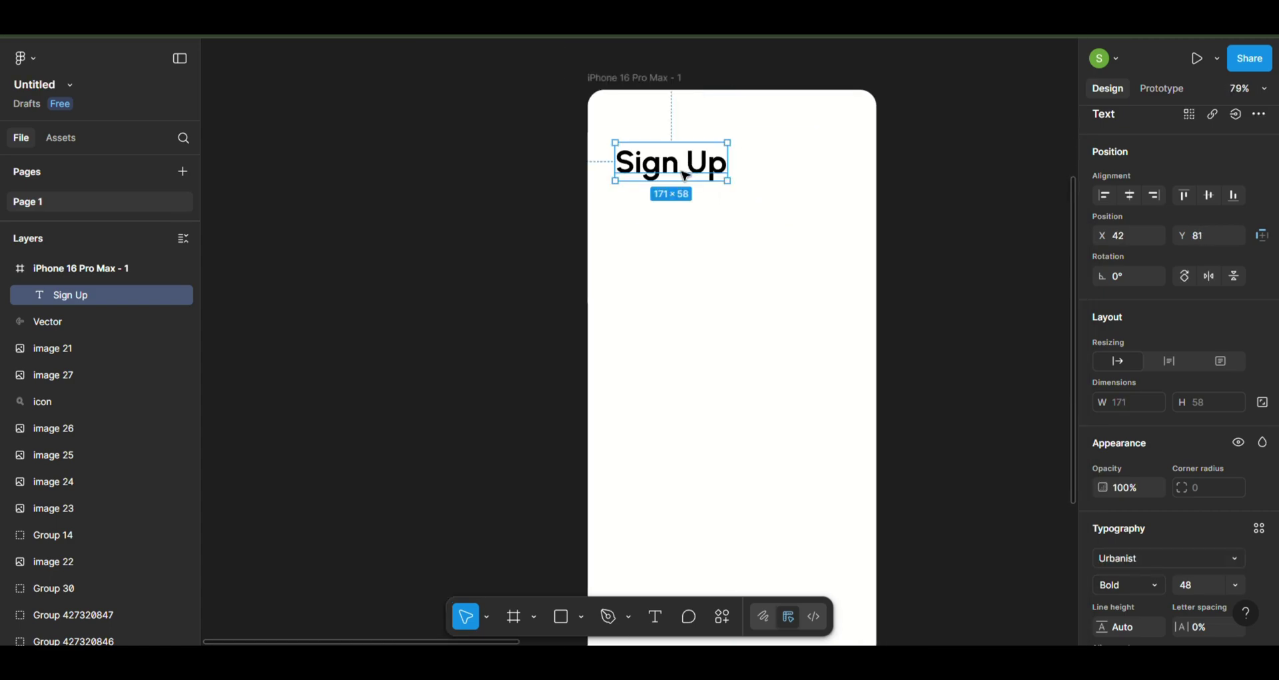
click(705, 351)
Colour the Sign Up heading orange FF9633
click(676, 167)
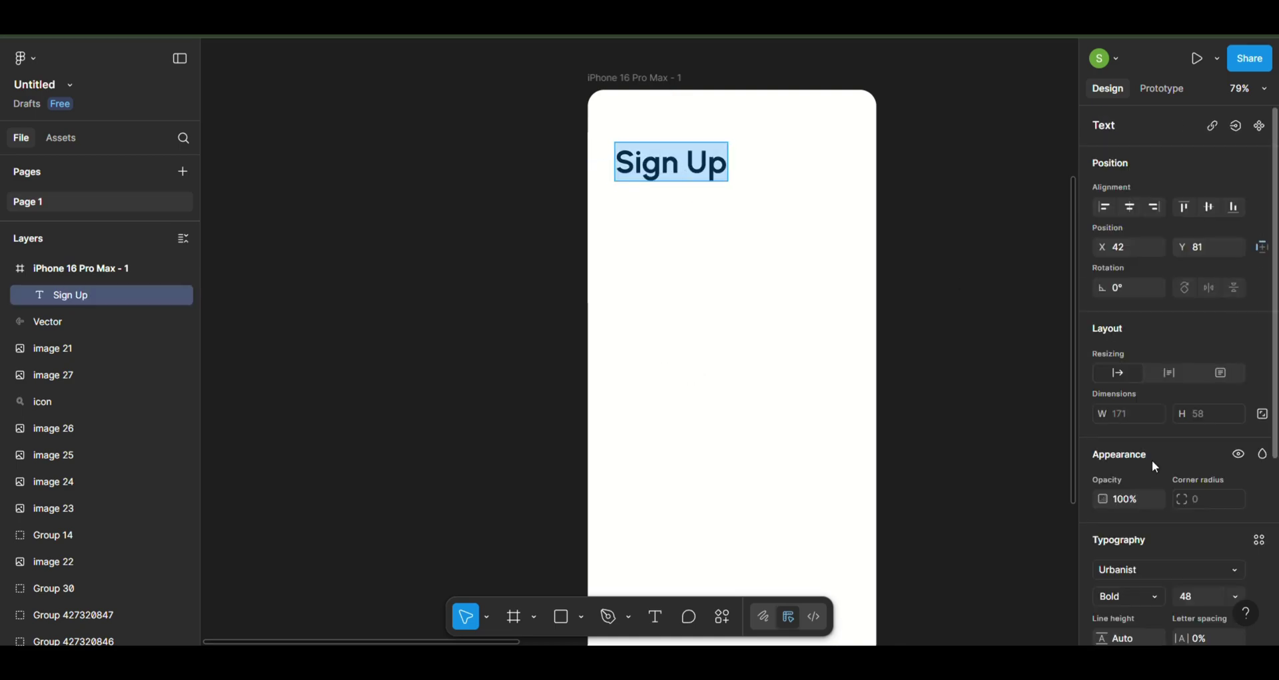
scroll(1152, 459, down, 5)
click(1103, 477)
click(960, 592)
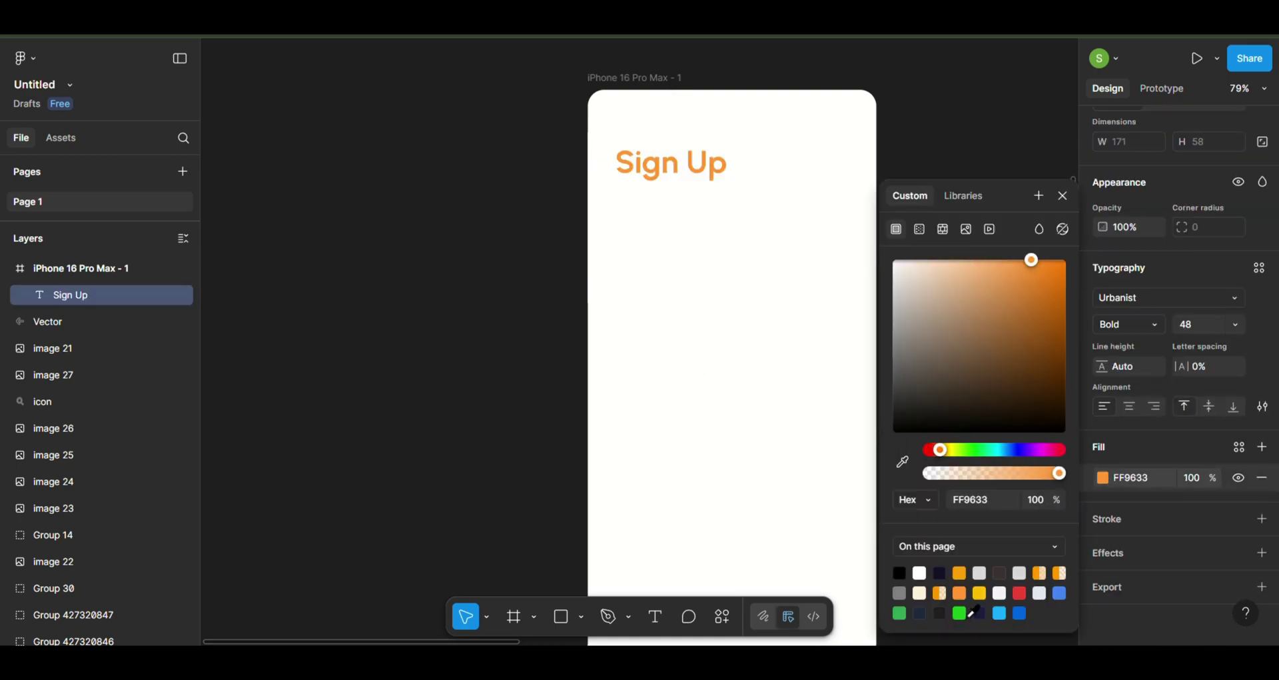
key(Escape)
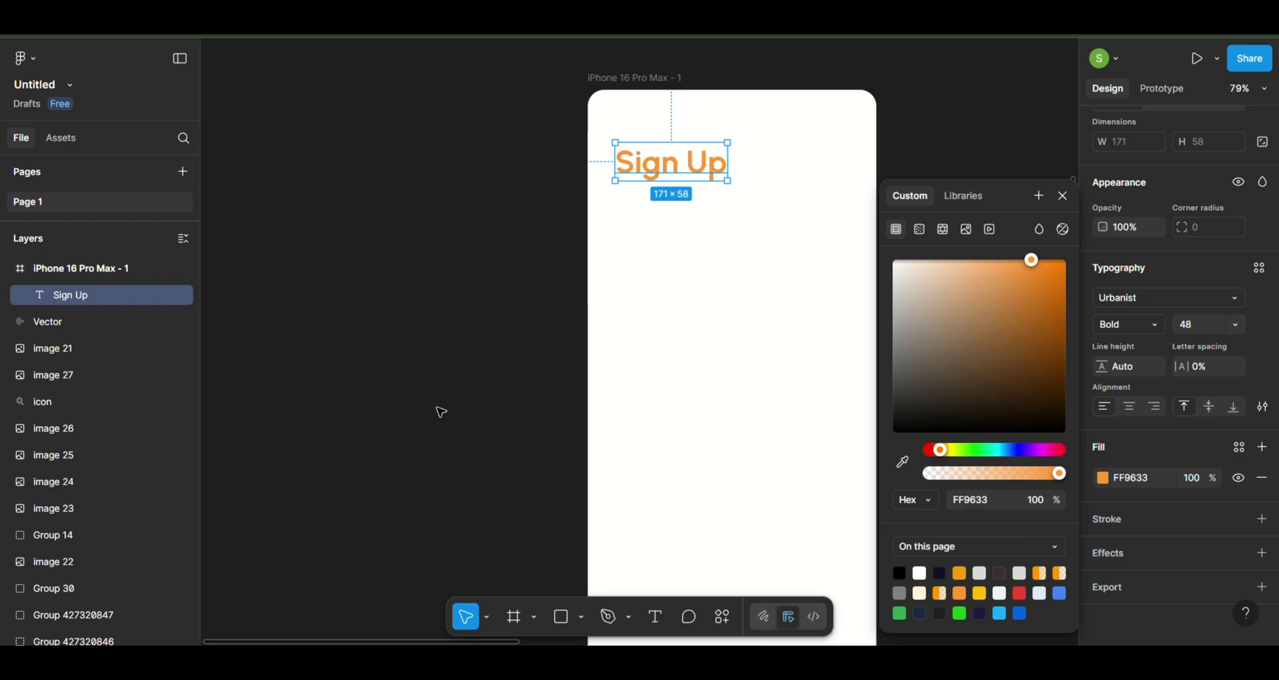
Draw a 380×63 radius-30 bar under the heading, filled with the heading's orange
click(583, 612)
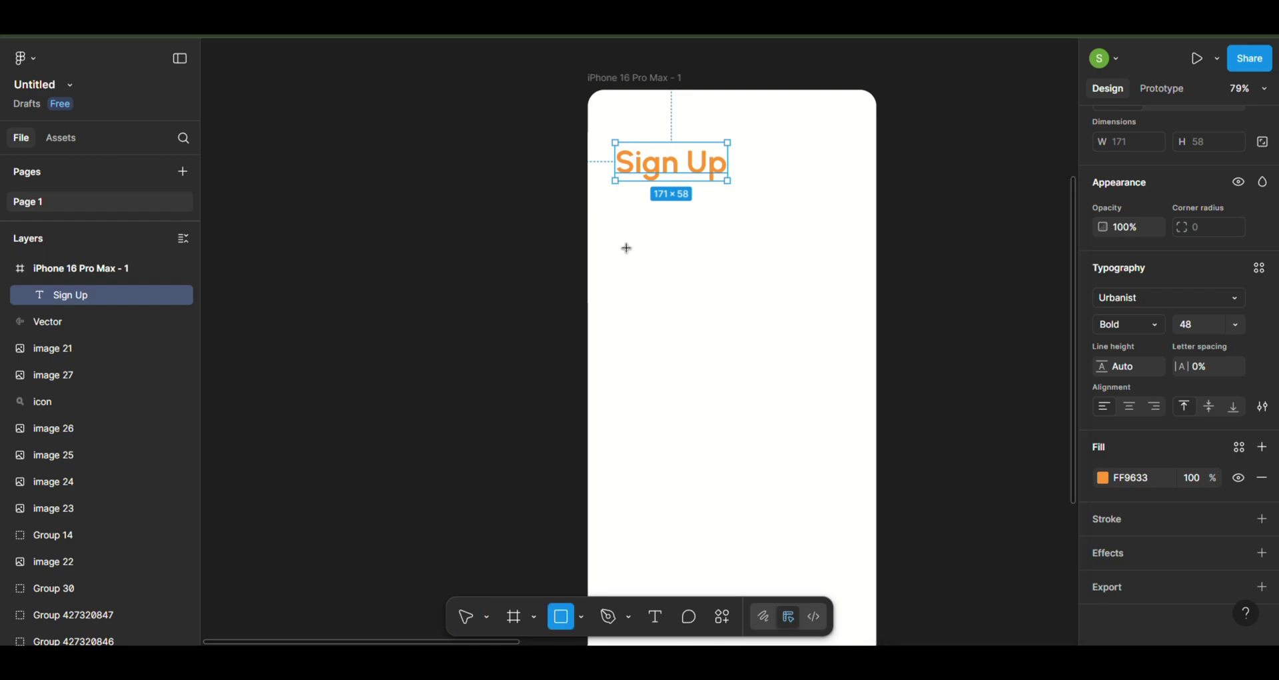
drag(607, 238, 870, 294)
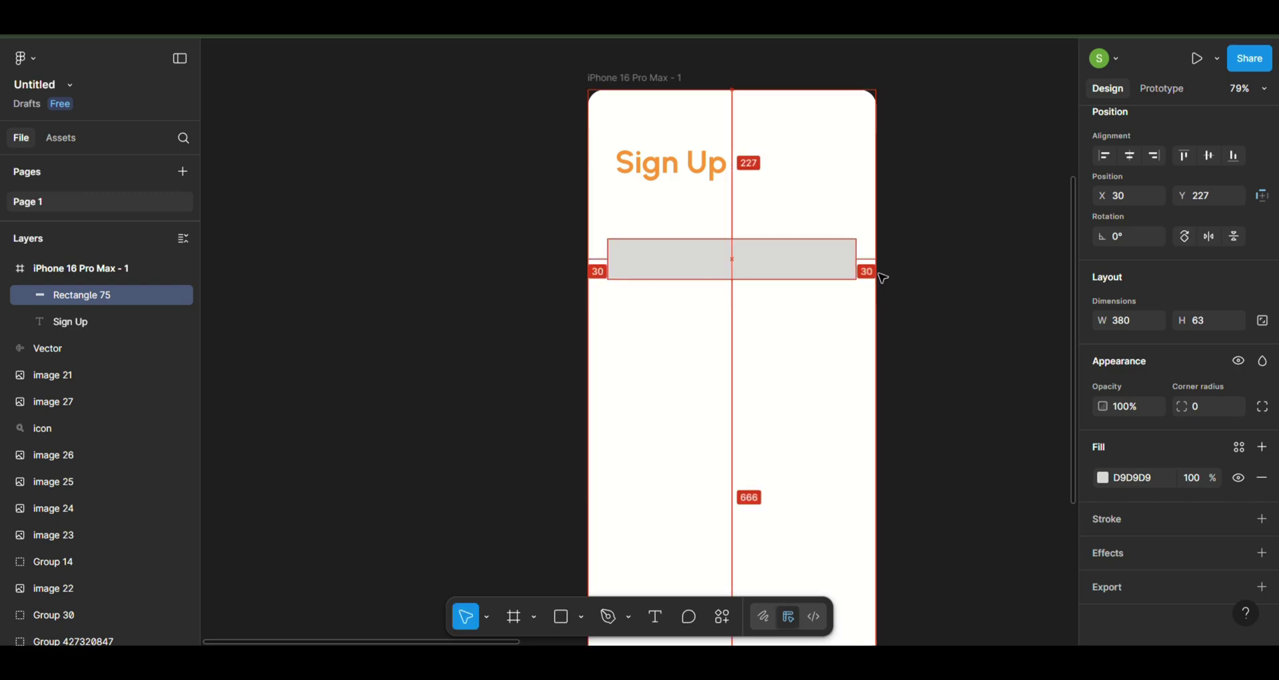
click(702, 175)
drag(701, 174, 692, 173)
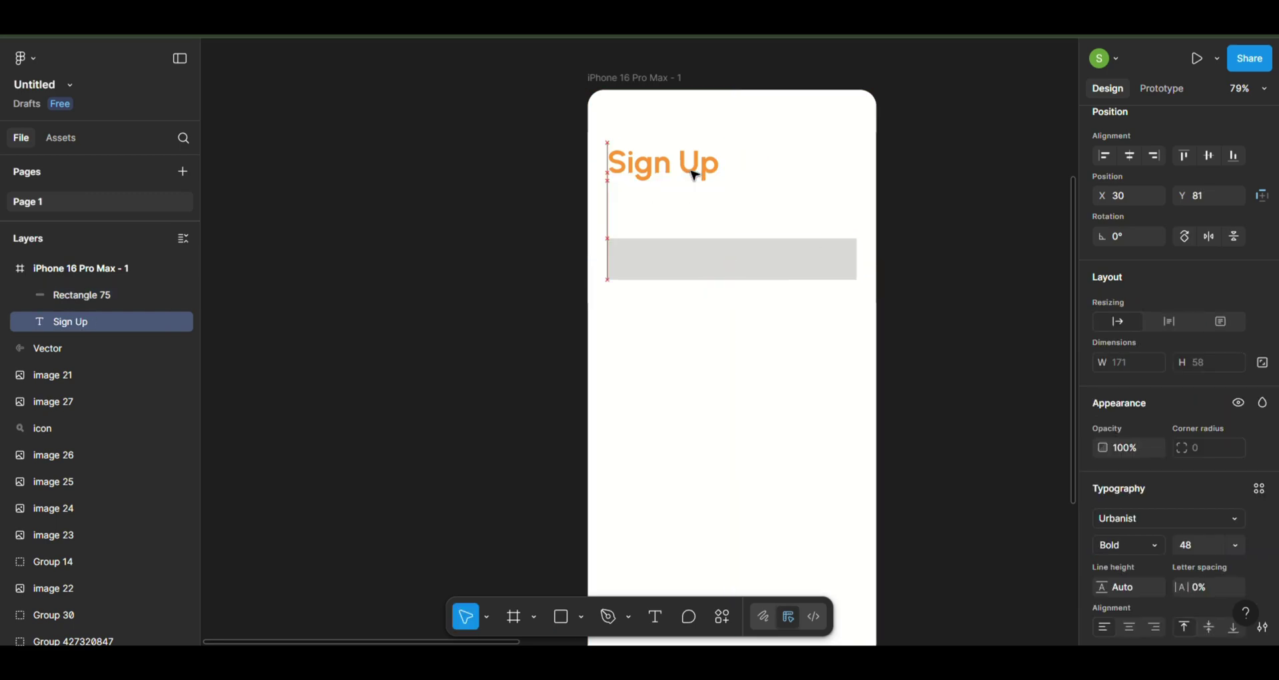
click(682, 274)
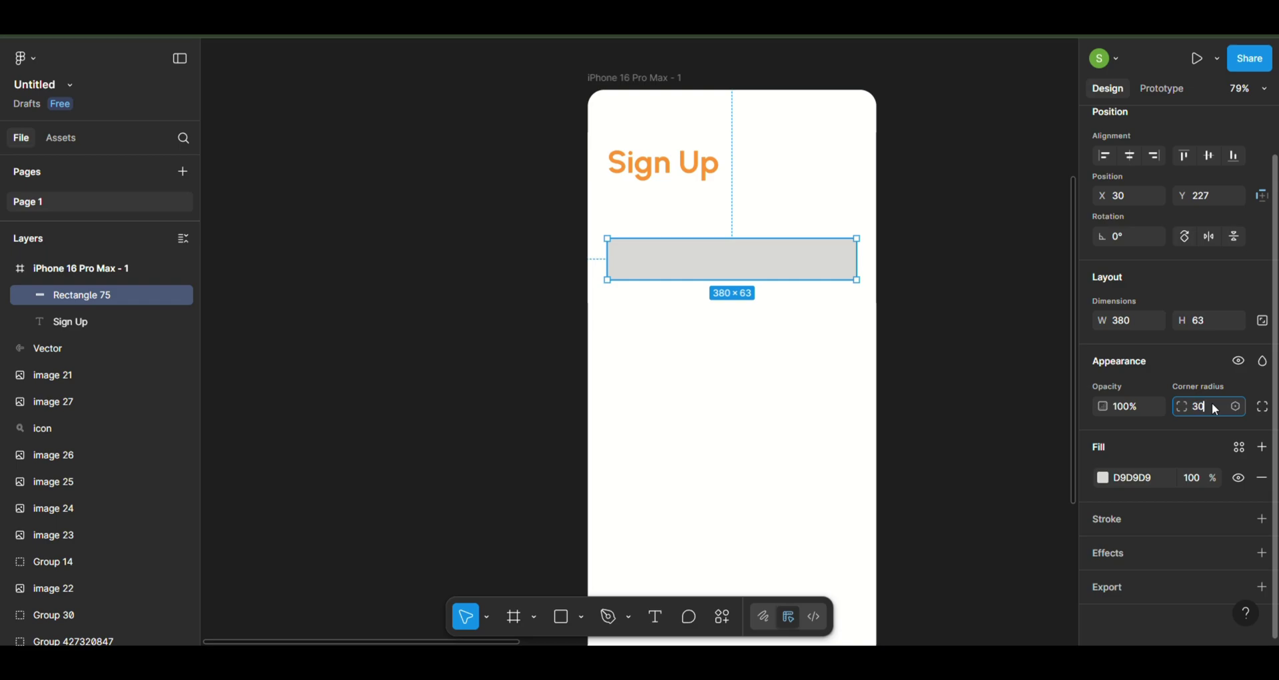
click(1102, 478)
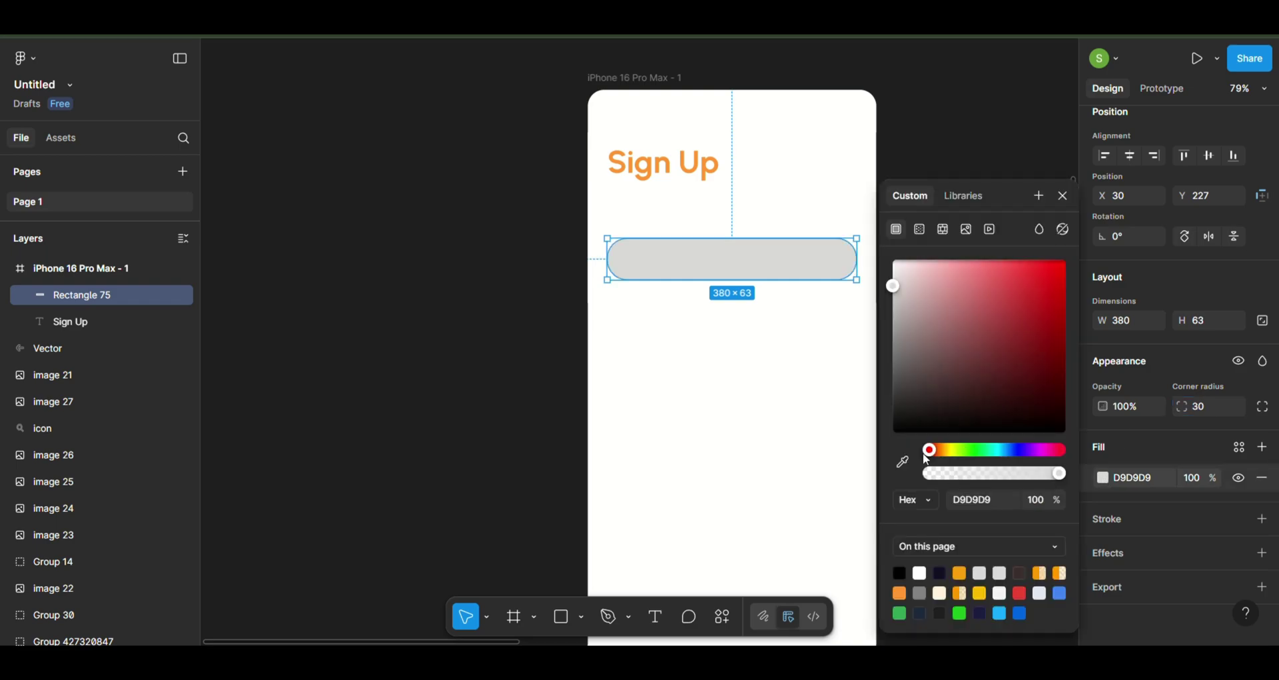
click(656, 165)
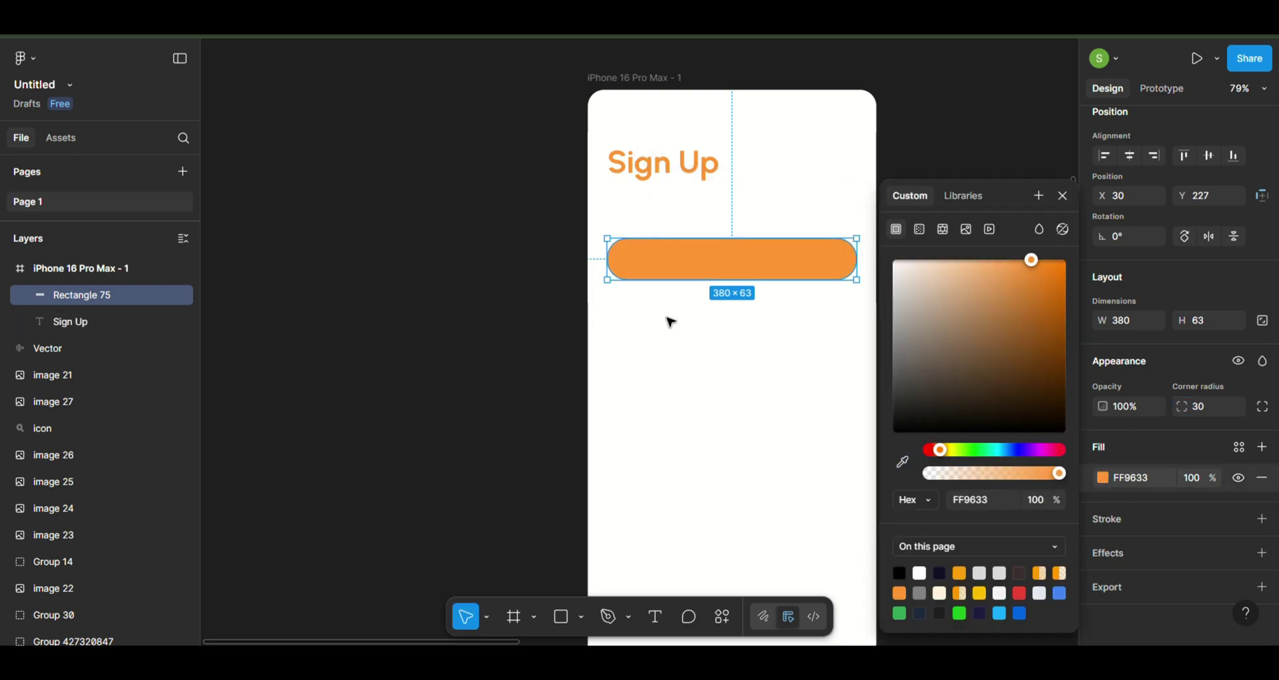
click(673, 331)
Duplicate the orange bar twice, stacking the copies below the first
click(697, 279)
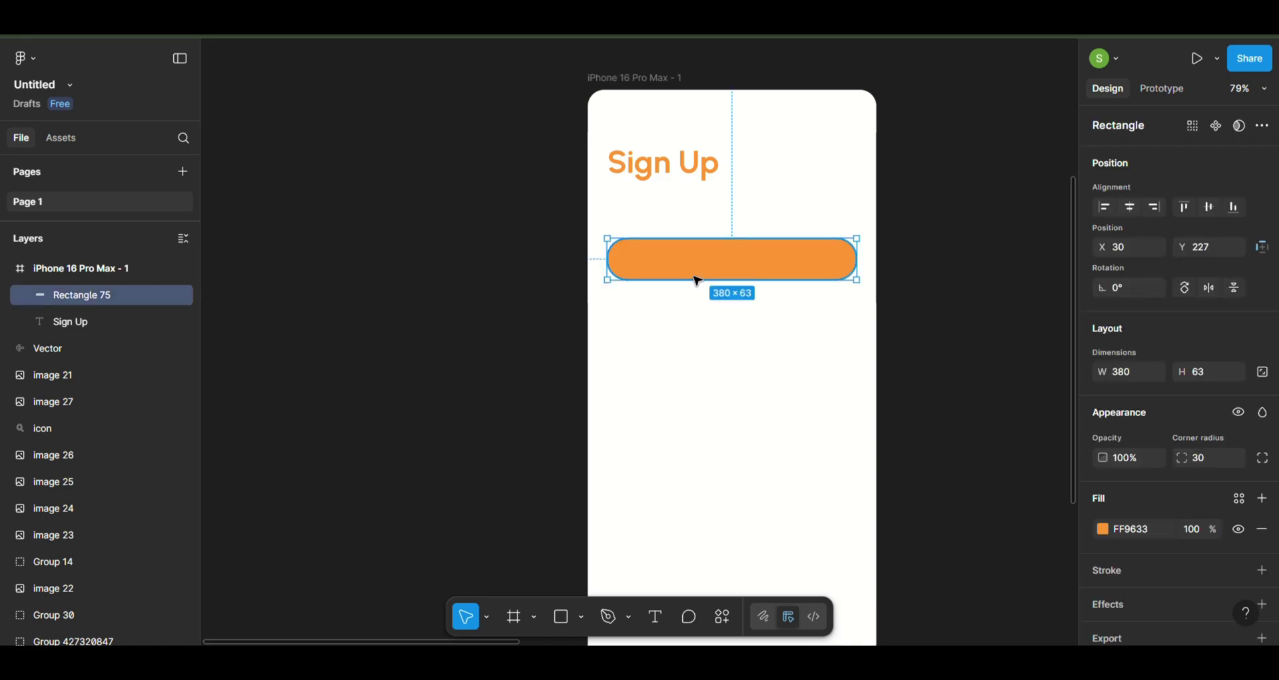
key(ctrl+d)
drag(697, 279, 682, 424)
key(ctrl+d)
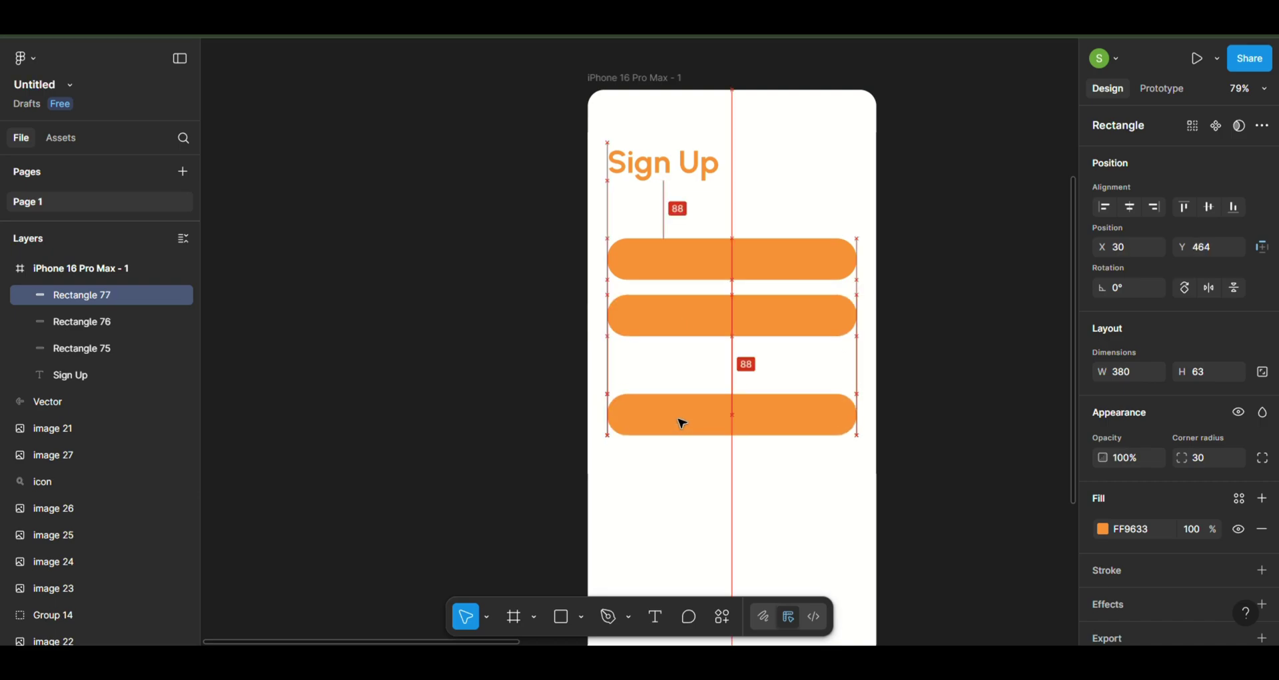
Move the status-bar elements into the top of the phone frame
click(922, 334)
scroll(922, 334, right, 3)
scroll(922, 334, down, 3)
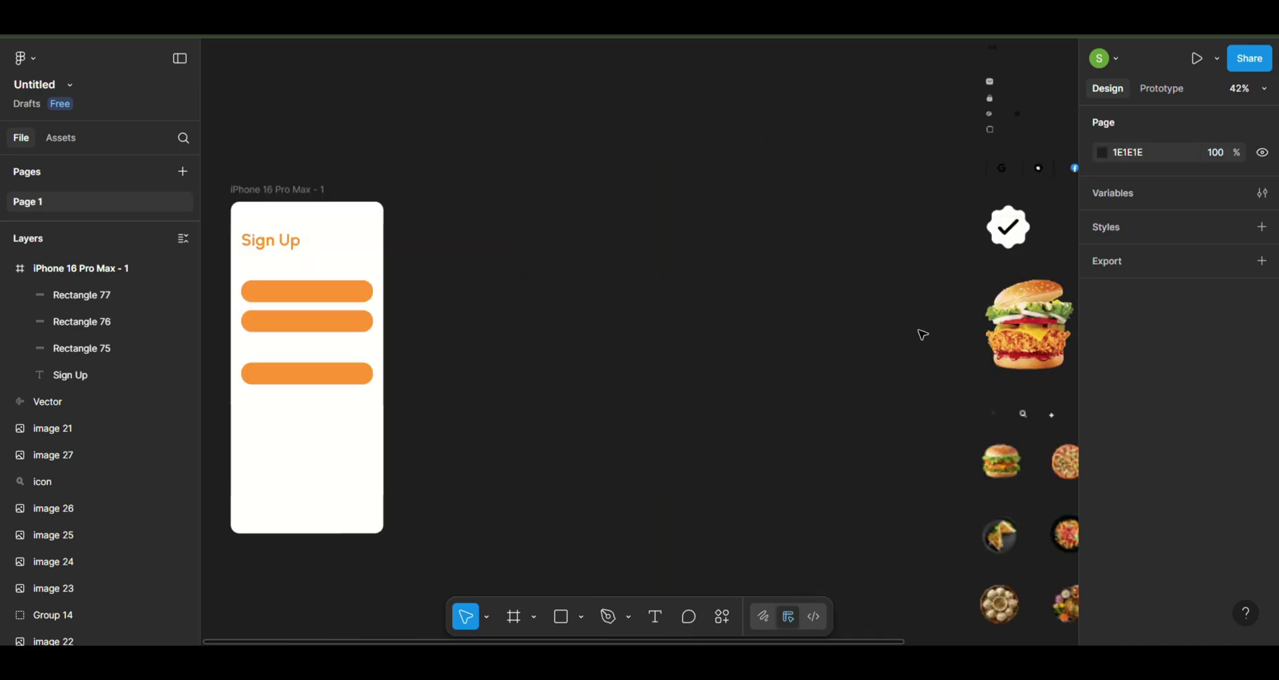
scroll(922, 334, right, 5)
scroll(923, 334, up, 5)
scroll(923, 334, up, 3)
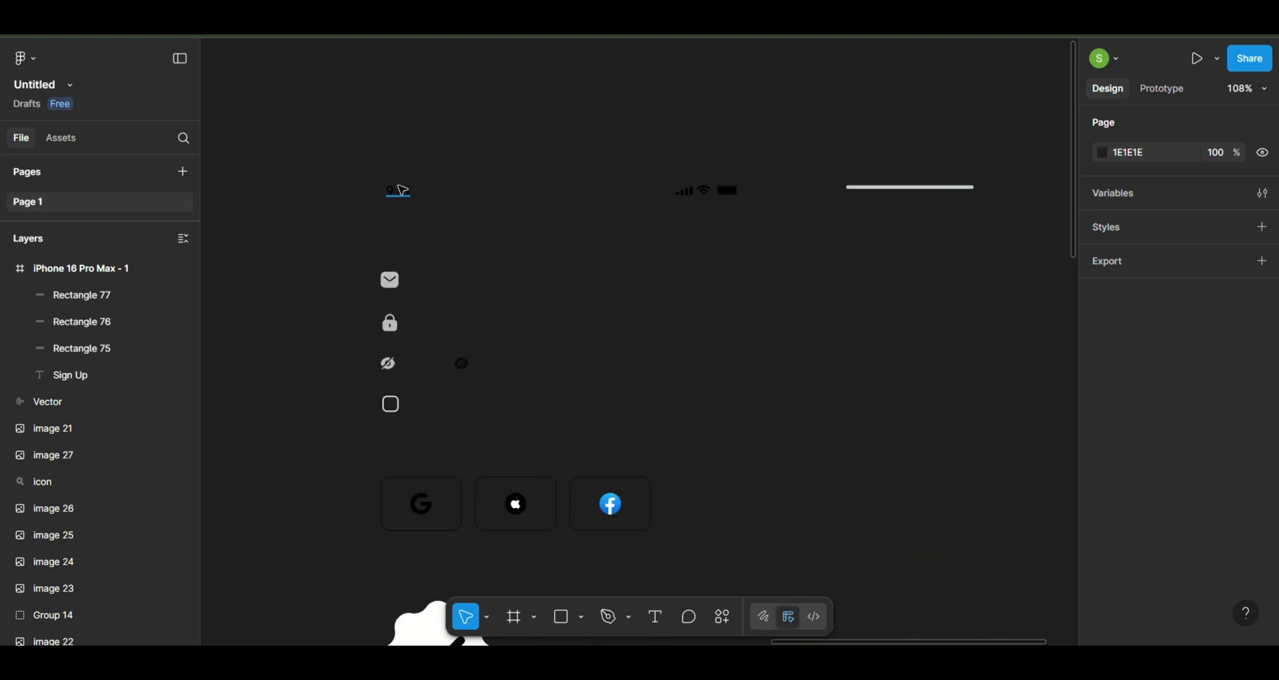
drag(613, 212, 751, 225)
scroll(751, 225, down, 5)
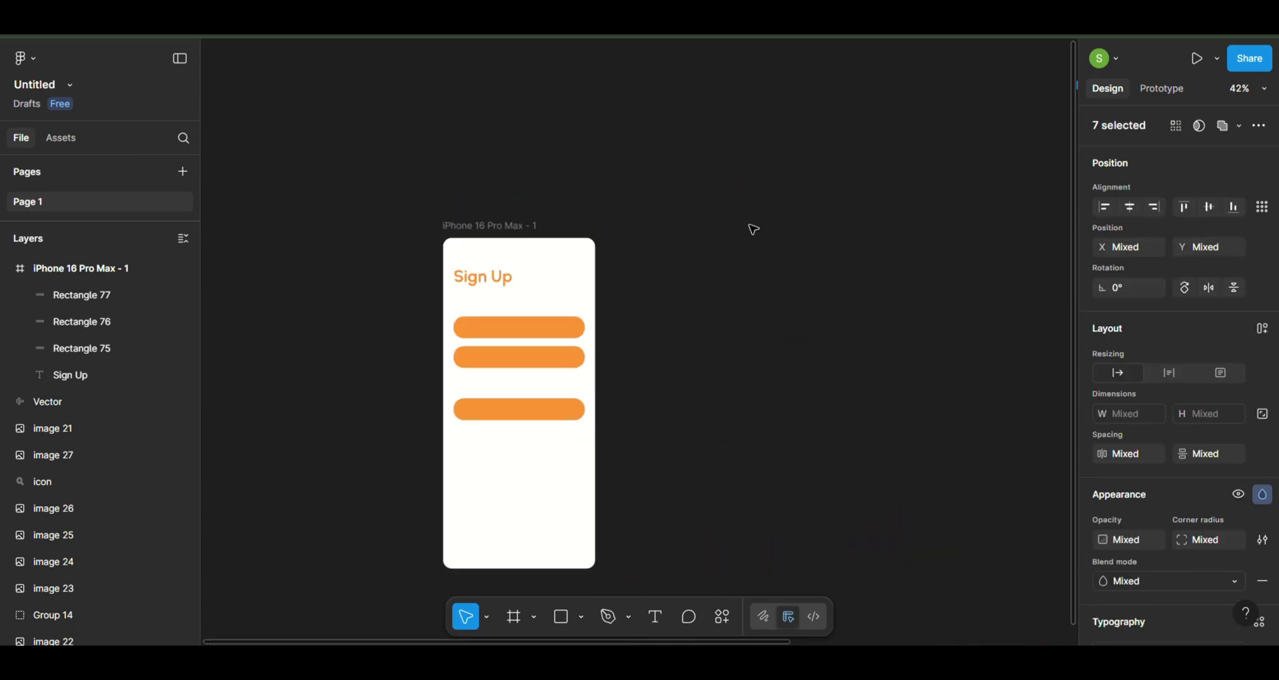
drag(508, 215, 518, 288)
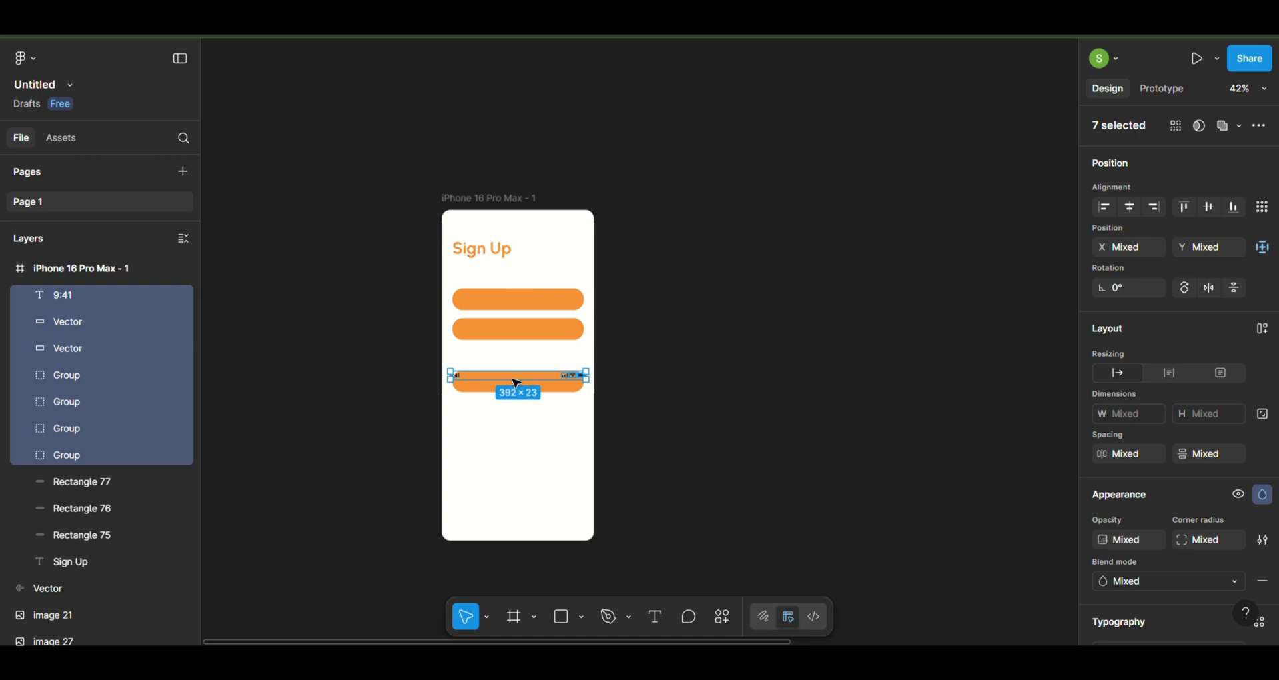
drag(524, 383, 523, 226)
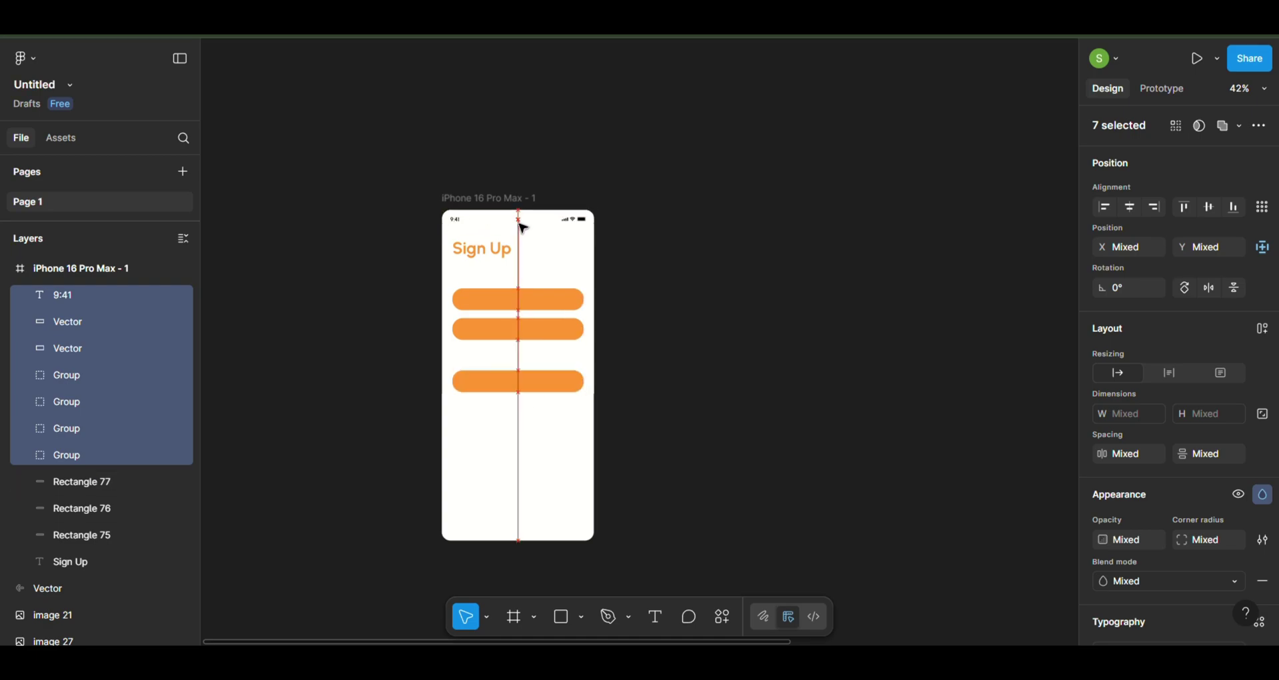
click(706, 238)
Drag the mail and lock icon groups out beside the phone screen
scroll(706, 238, right, 5)
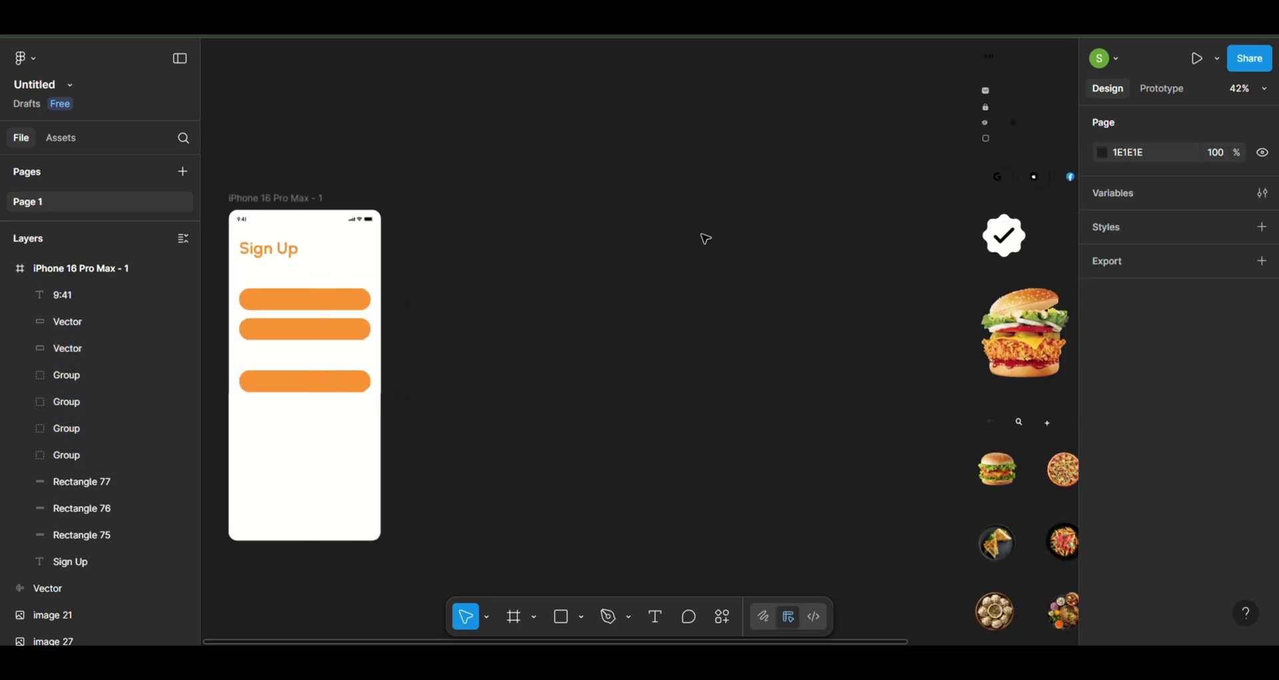
ctrl+scroll(704, 240, up, 5)
ctrl+scroll(705, 238, up, 3)
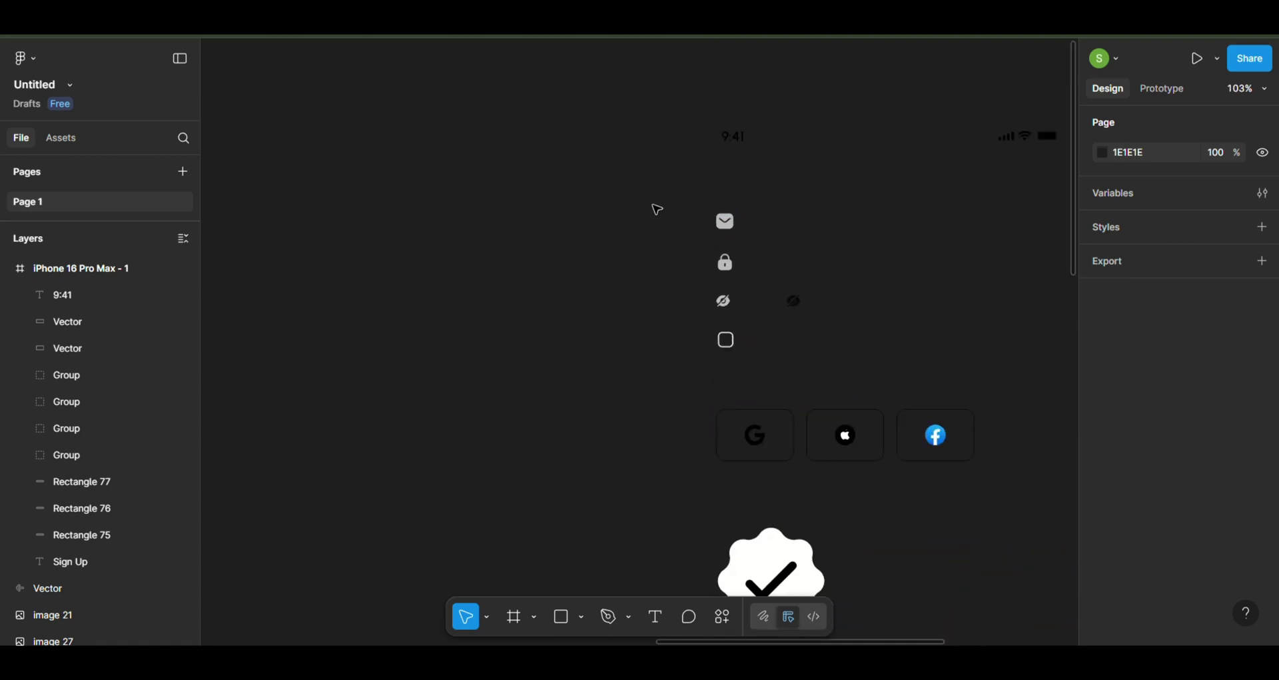
drag(687, 210, 753, 278)
scroll(466, 333, left, 5)
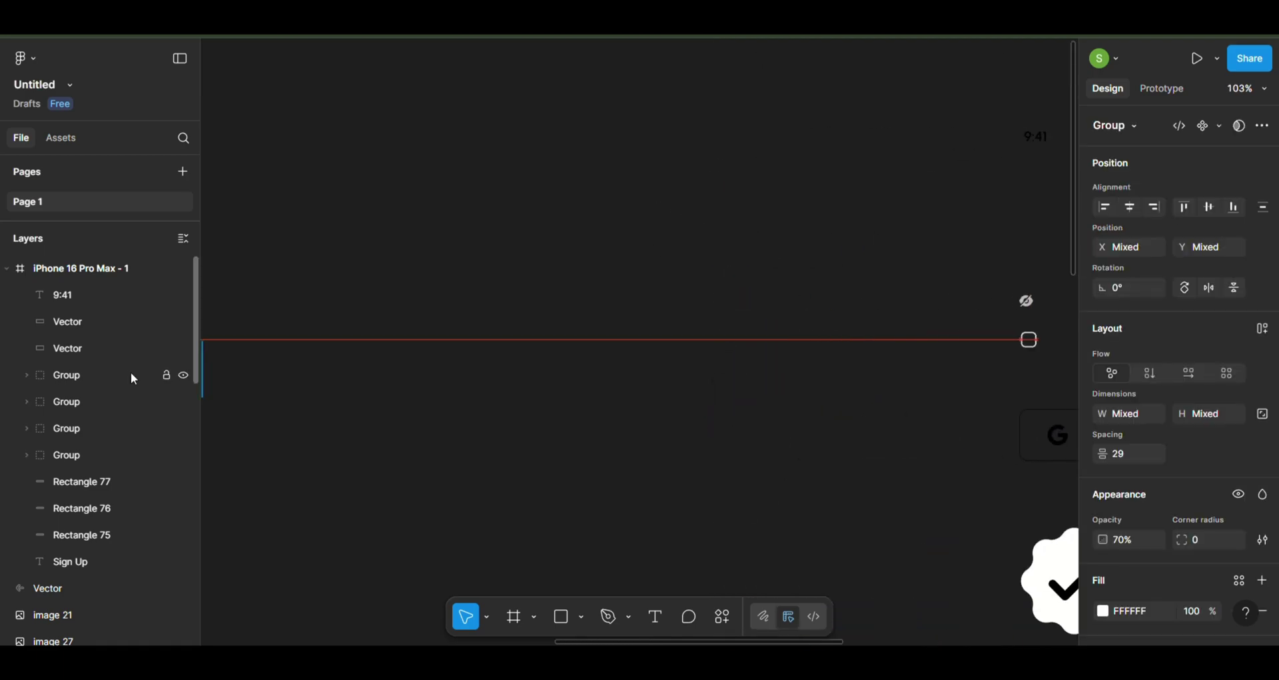
ctrl+scroll(400, 333, down, 5)
scroll(699, 190, left, 5)
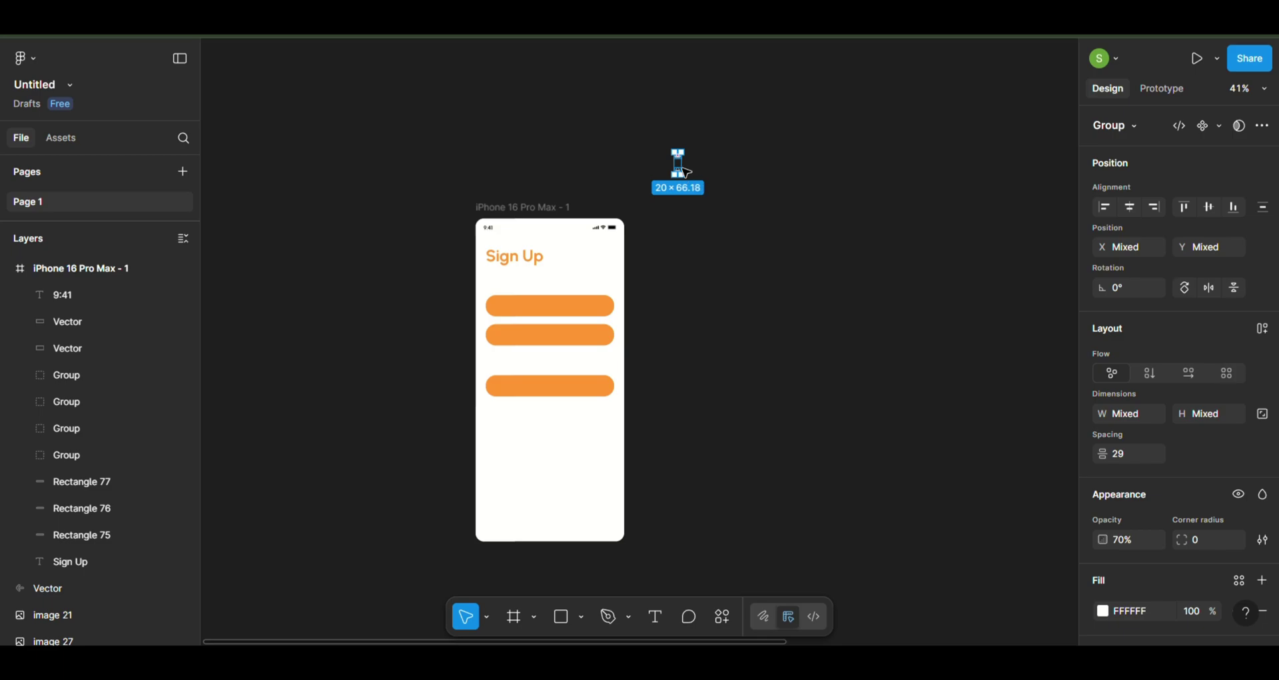
drag(686, 172, 428, 313)
Drop the mail icon into the first orange bar and the lock icon into the second
ctrl+scroll(428, 313, up, 5)
scroll(347, 296, right, 3)
click(347, 296)
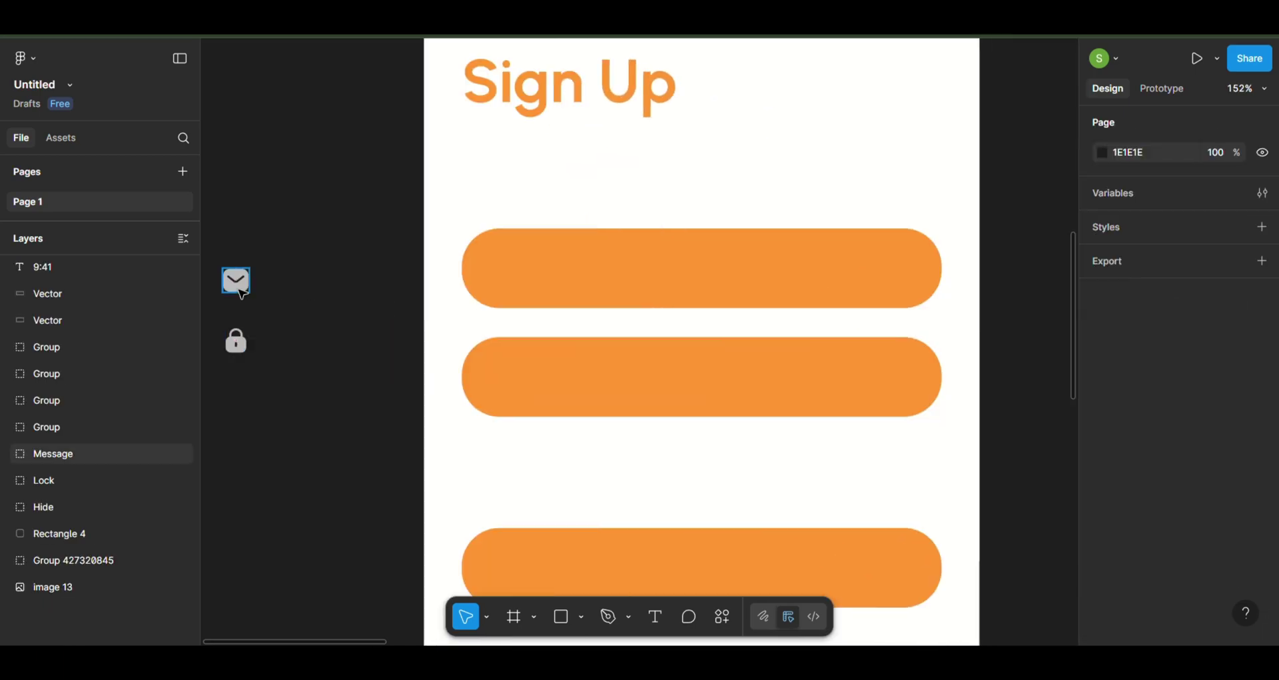
drag(242, 294, 516, 281)
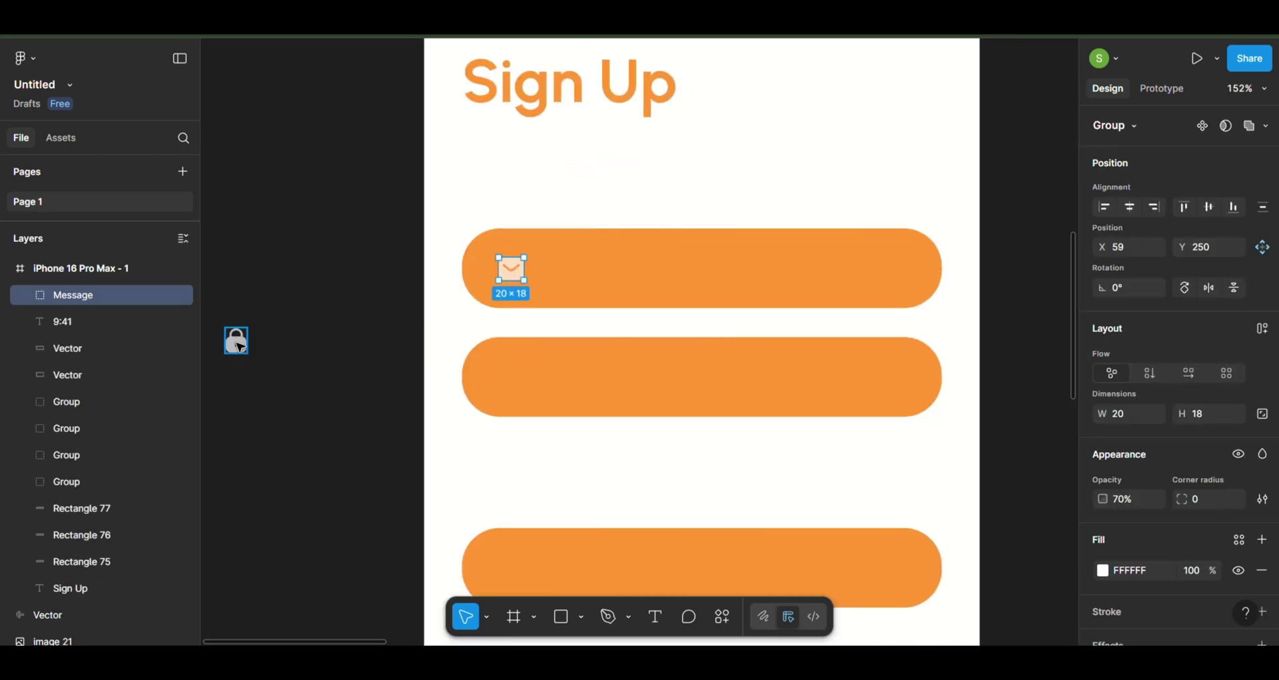
drag(240, 347, 515, 385)
click(656, 617)
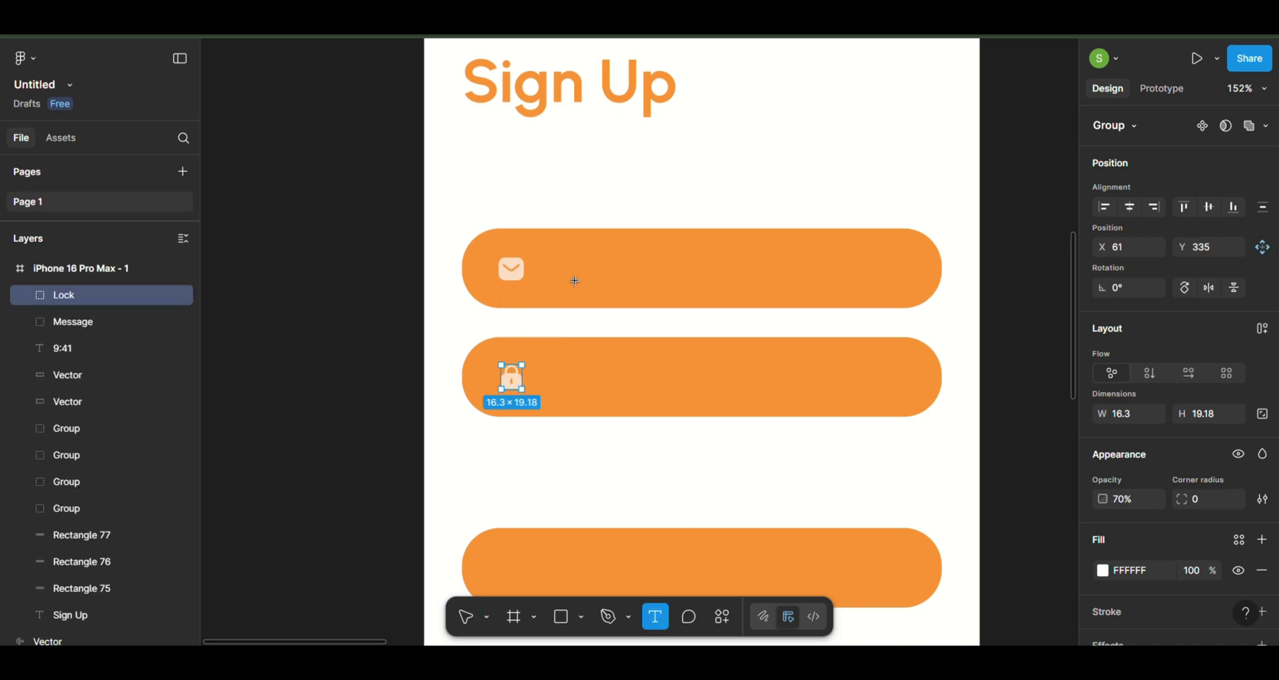
Type a sample name in the first bar and colour it light peach FFDFC2
click(563, 254)
text(Emily It)
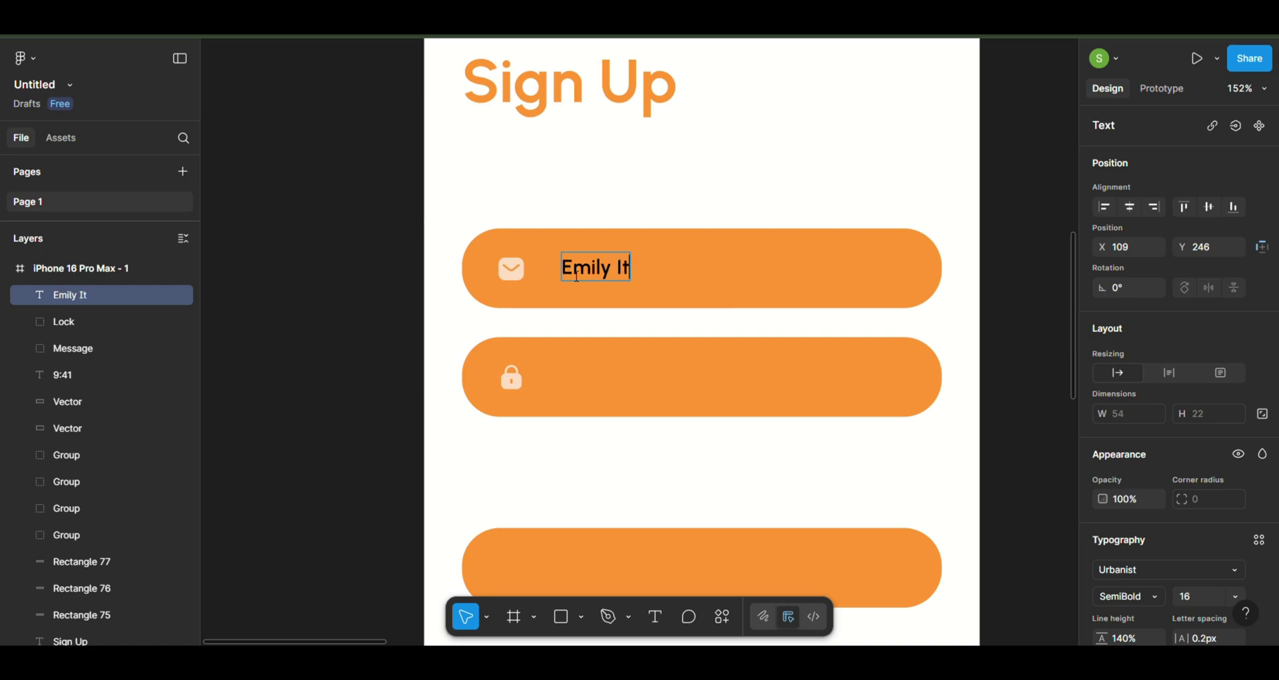
key(Escape)
drag(577, 276, 568, 280)
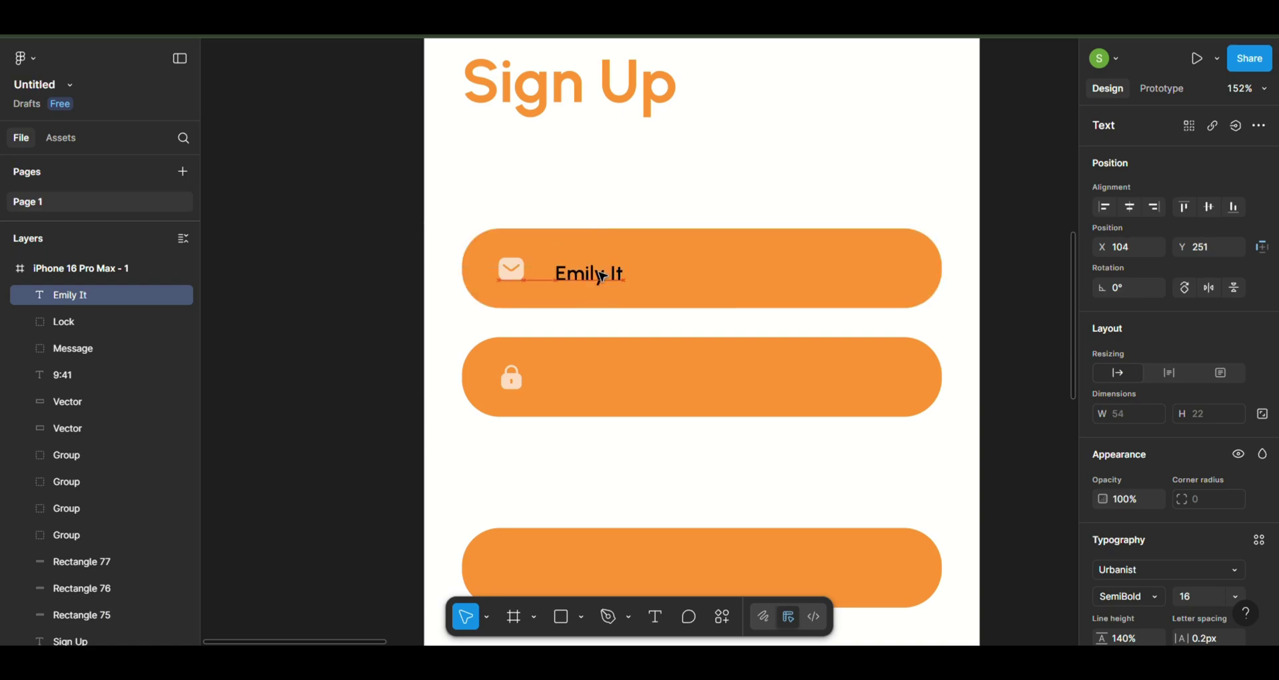
double_click(599, 274)
scroll(1132, 399, down, 5)
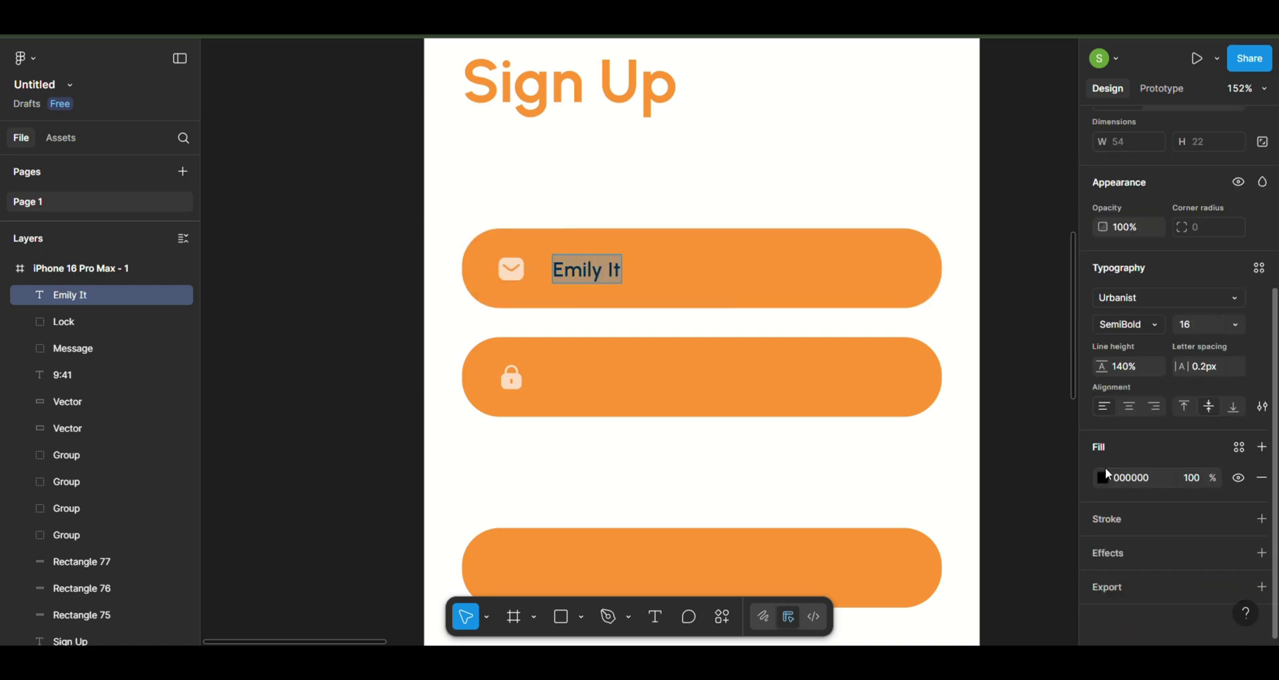
click(1104, 477)
click(903, 461)
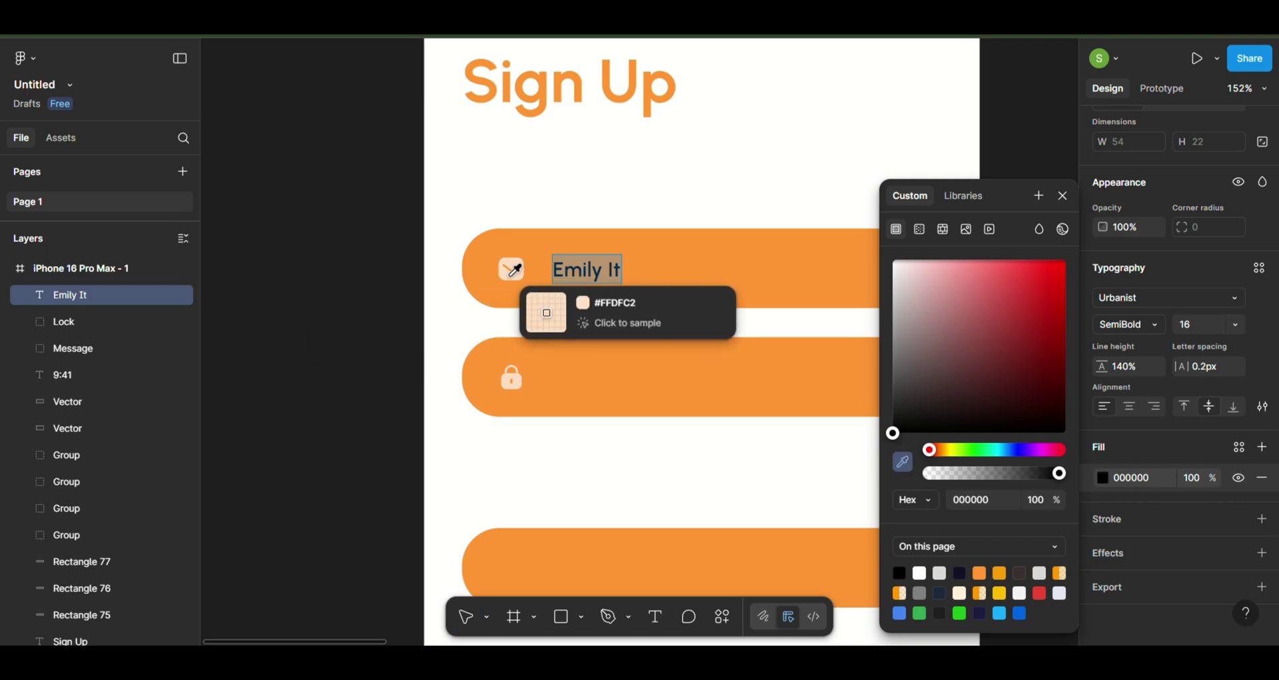
click(510, 268)
key(Escape)
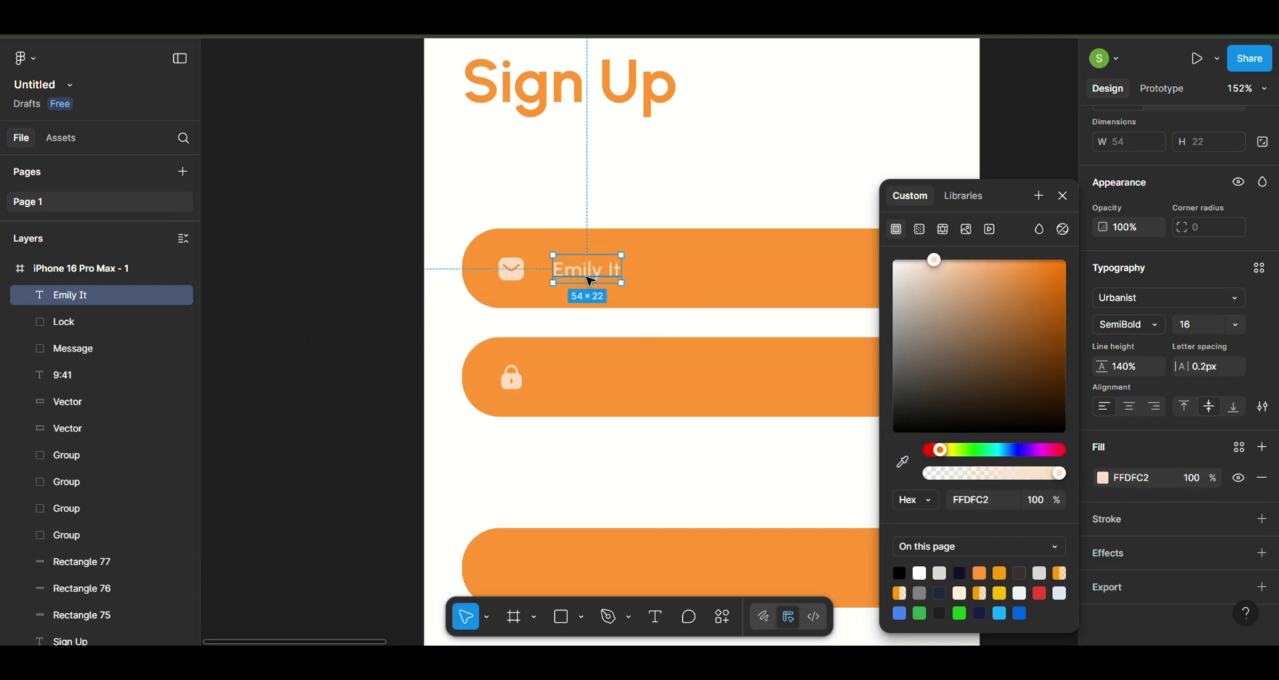
Copy the name text into the second bar and retype it as sample password text
alt+drag(590, 281, 589, 392)
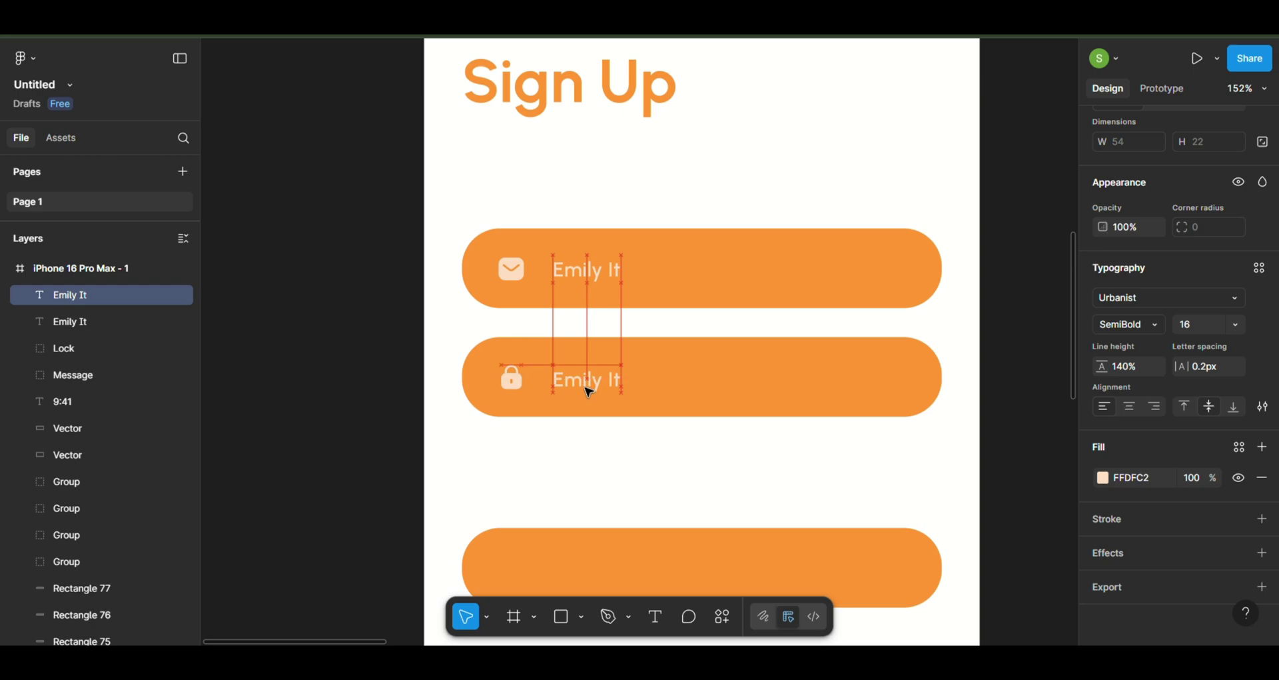
double_click(588, 392)
text(my)
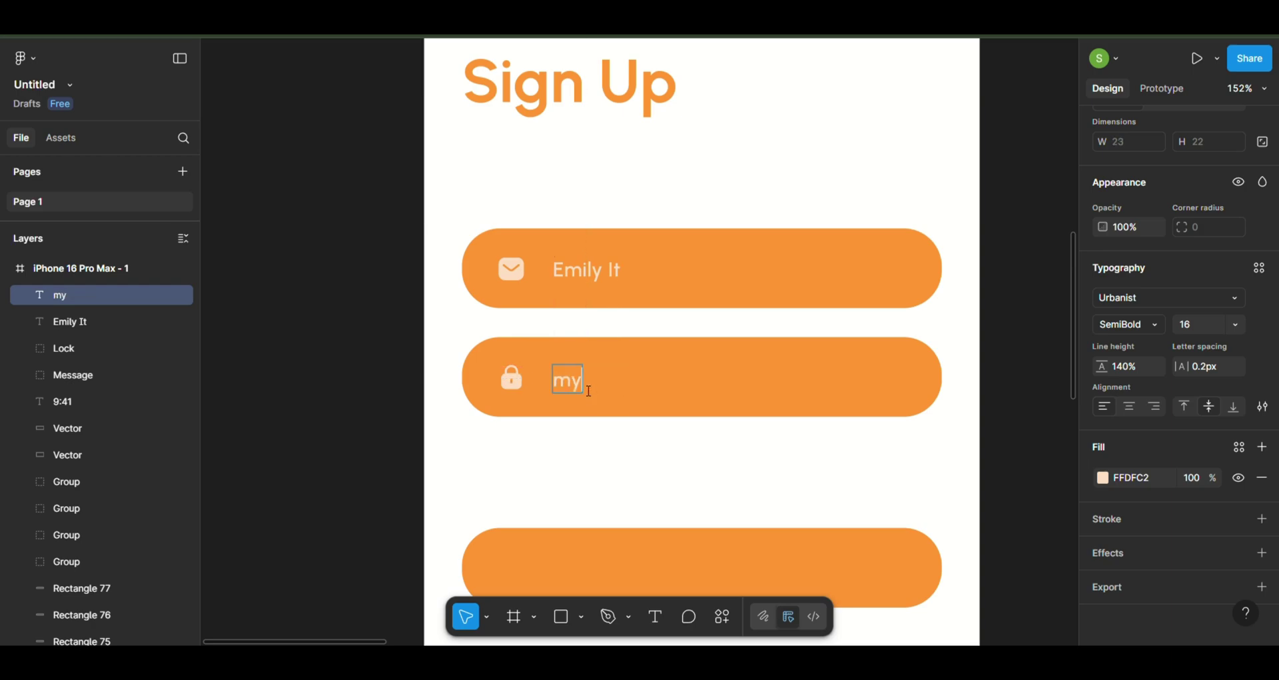
text(password)
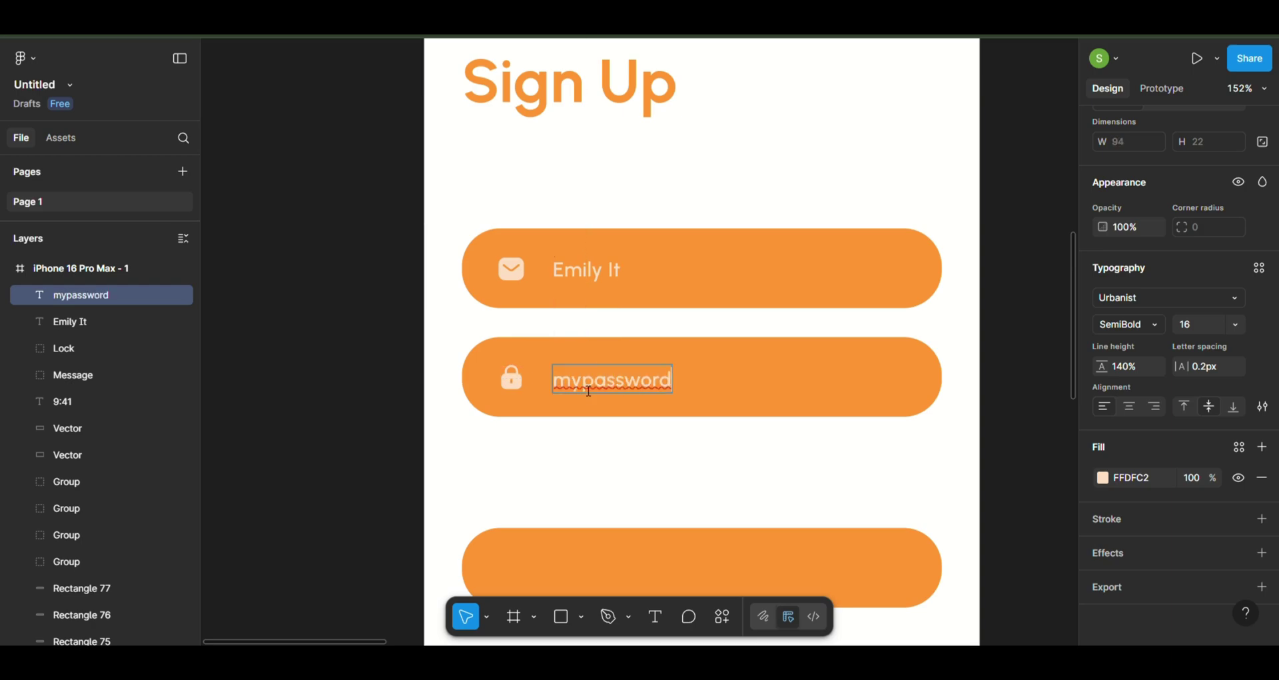
key(Escape)
scroll(736, 417, down, 5)
scroll(887, 363, right, 5)
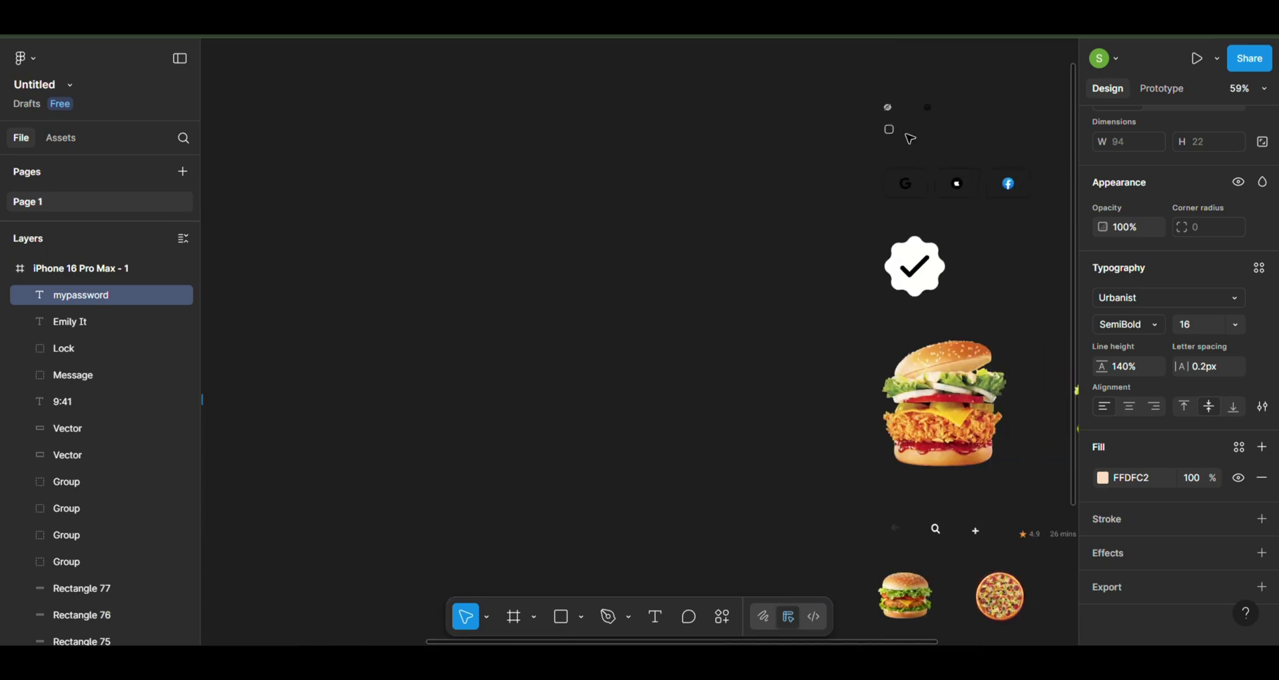
Move the eye-slash hide icon into the right end of the password bar
click(887, 107)
scroll(580, 248, left, 5)
scroll(383, 412, left, 5)
click(383, 412)
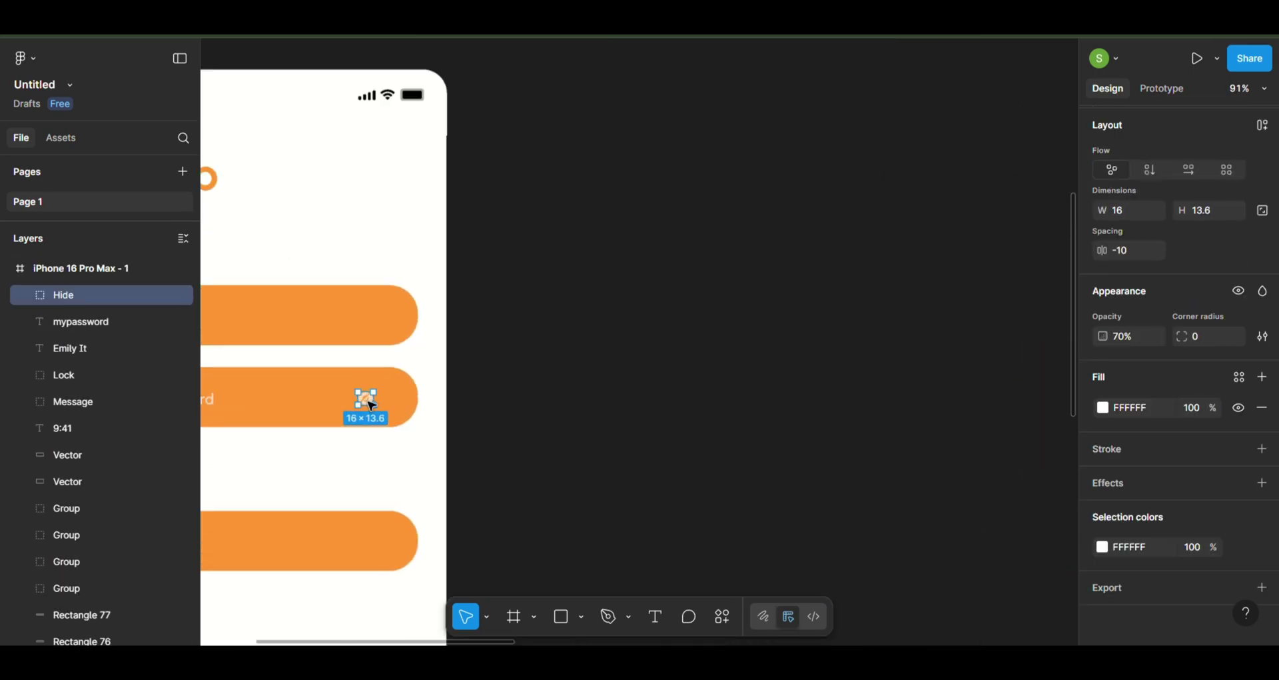
scroll(701, 249, up, 5)
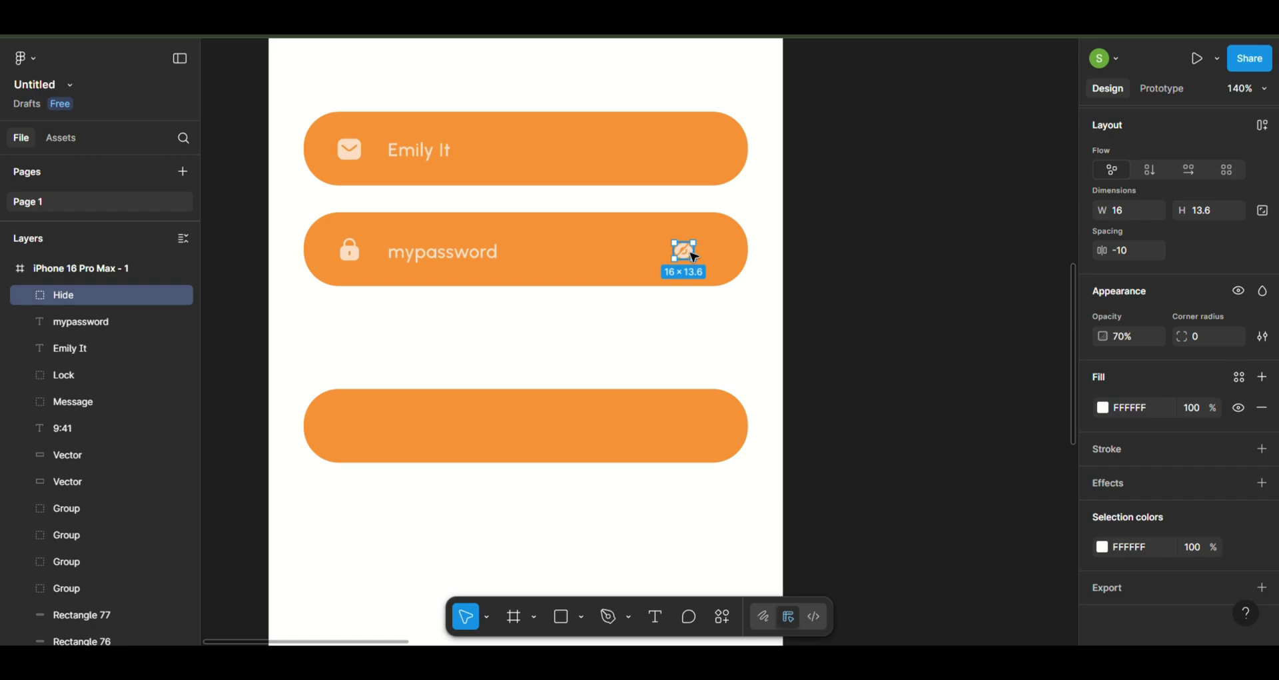
click(823, 256)
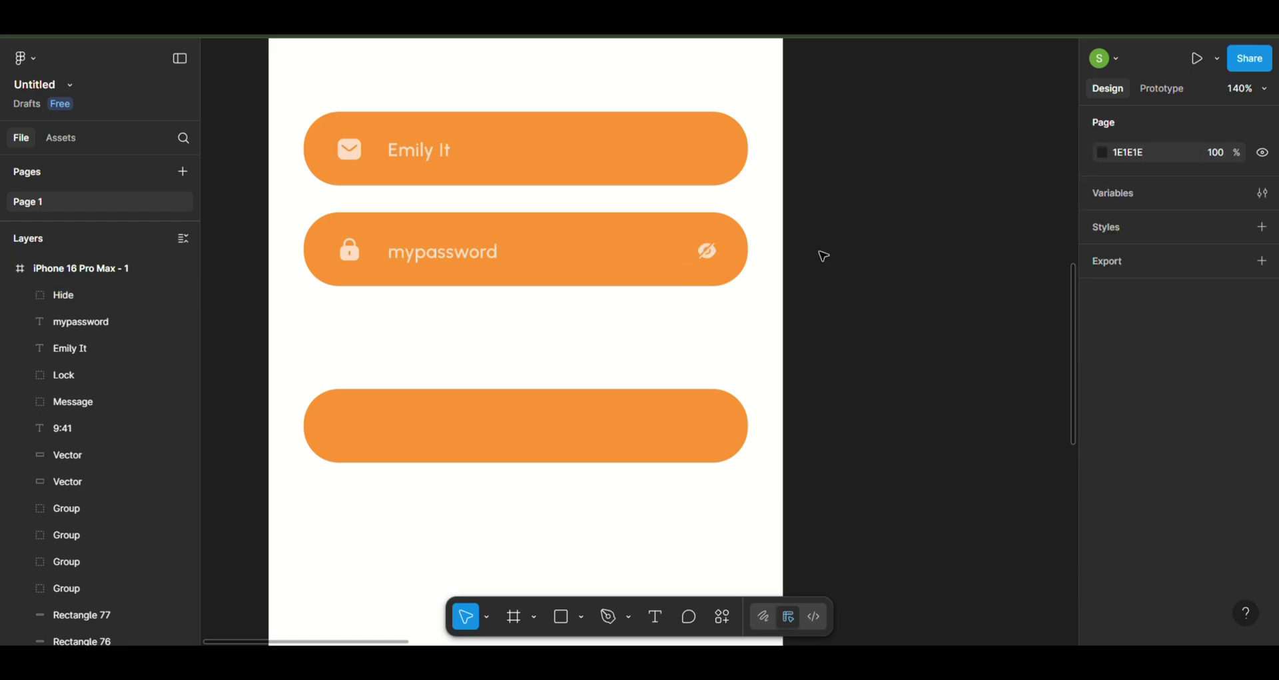
scroll(823, 256, down, 5)
scroll(802, 271, right, 10)
click(766, 266)
Place a small square below the password bar as a checkbox with a light orange outline
scroll(568, 323, left, 2)
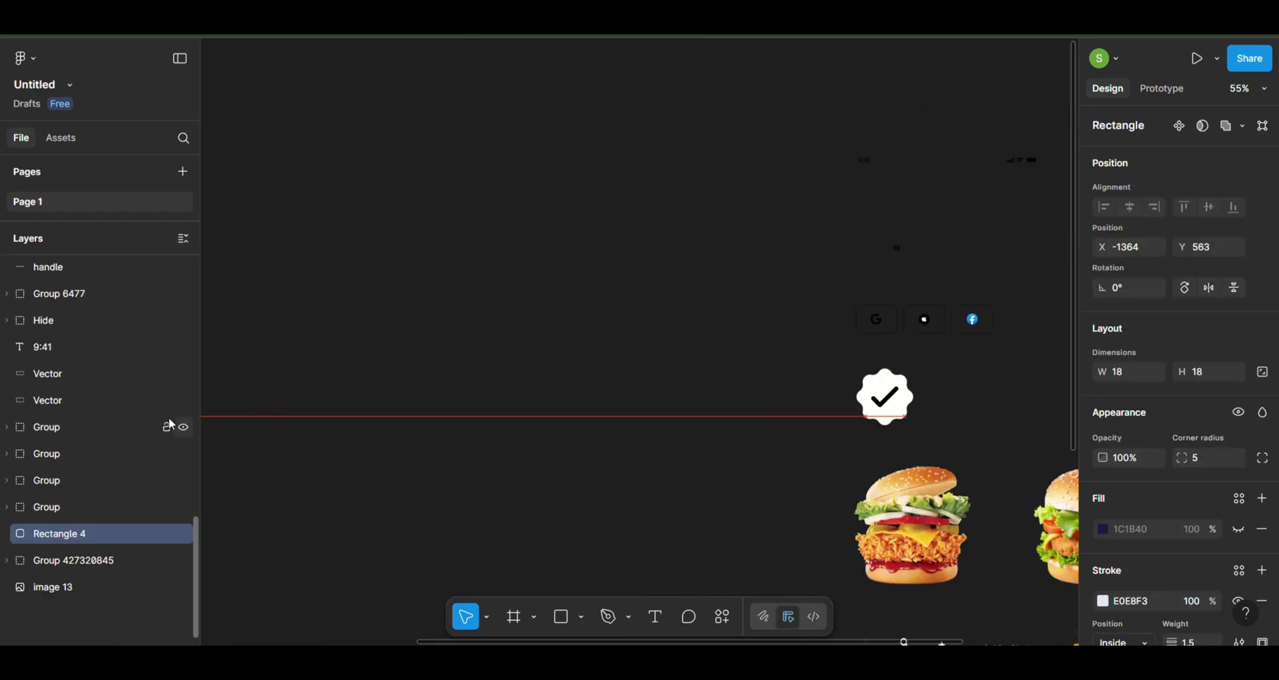
drag(169, 417, 310, 552)
scroll(311, 560, up, 5)
scroll(464, 416, up, 5)
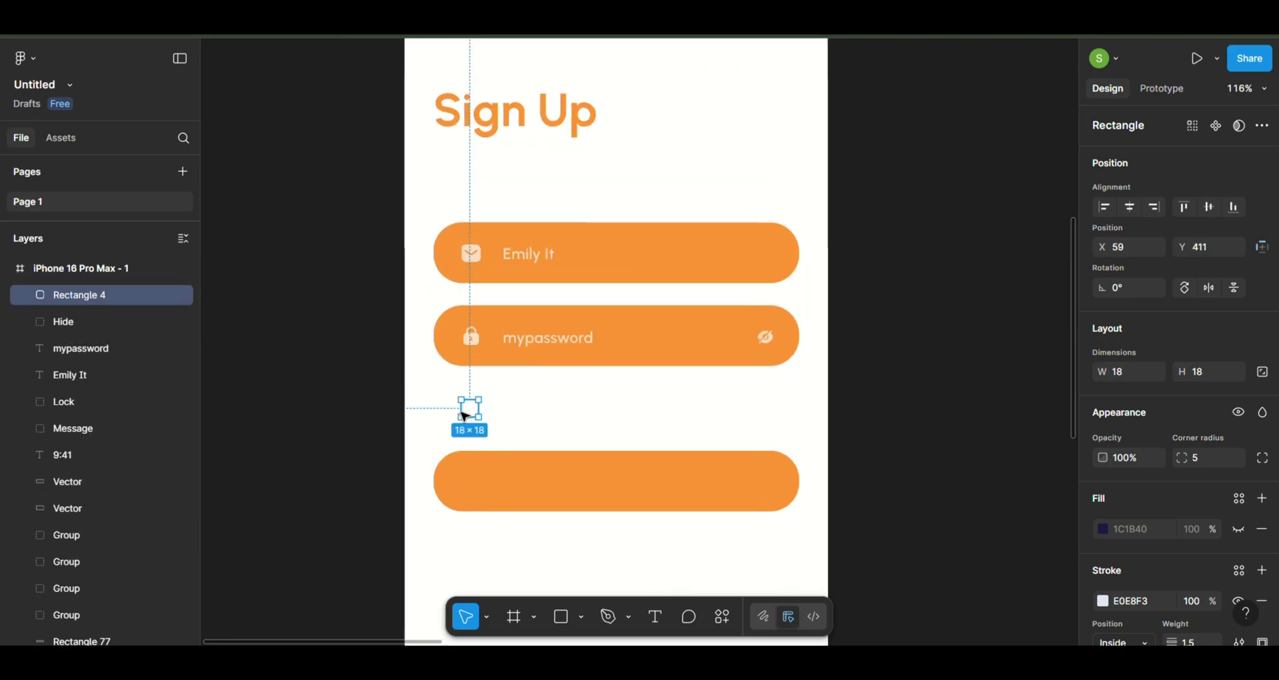
drag(475, 417, 456, 417)
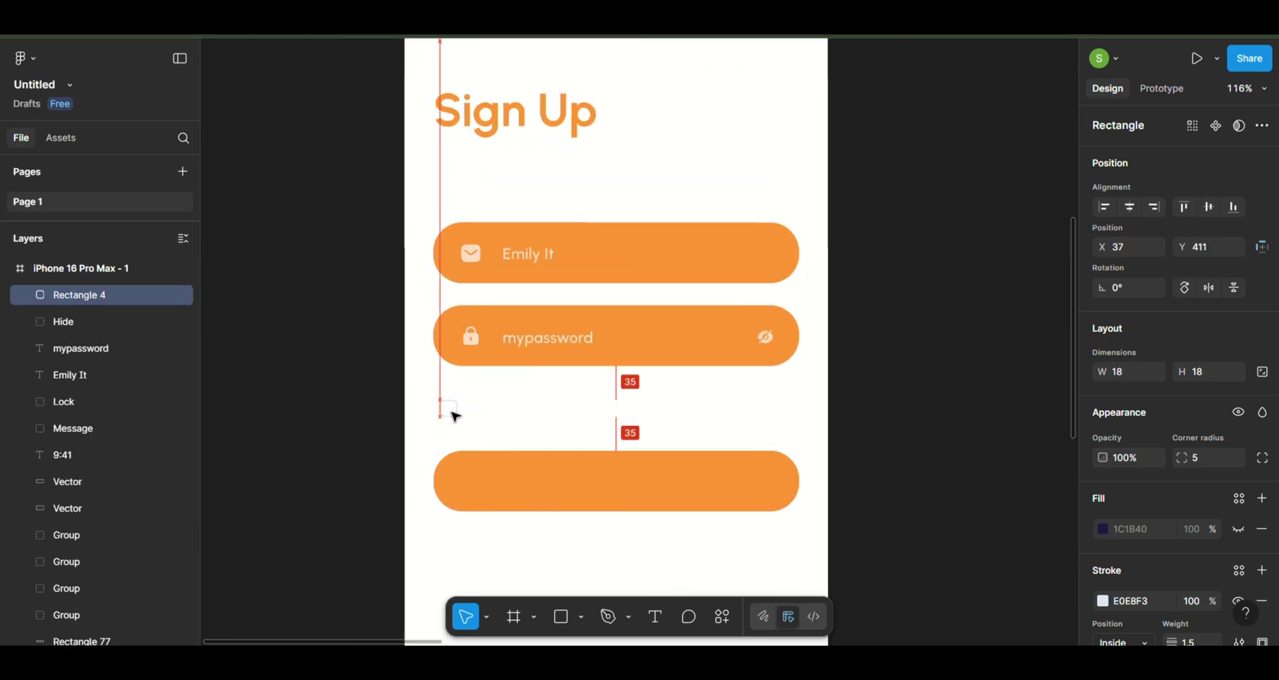
click(1103, 600)
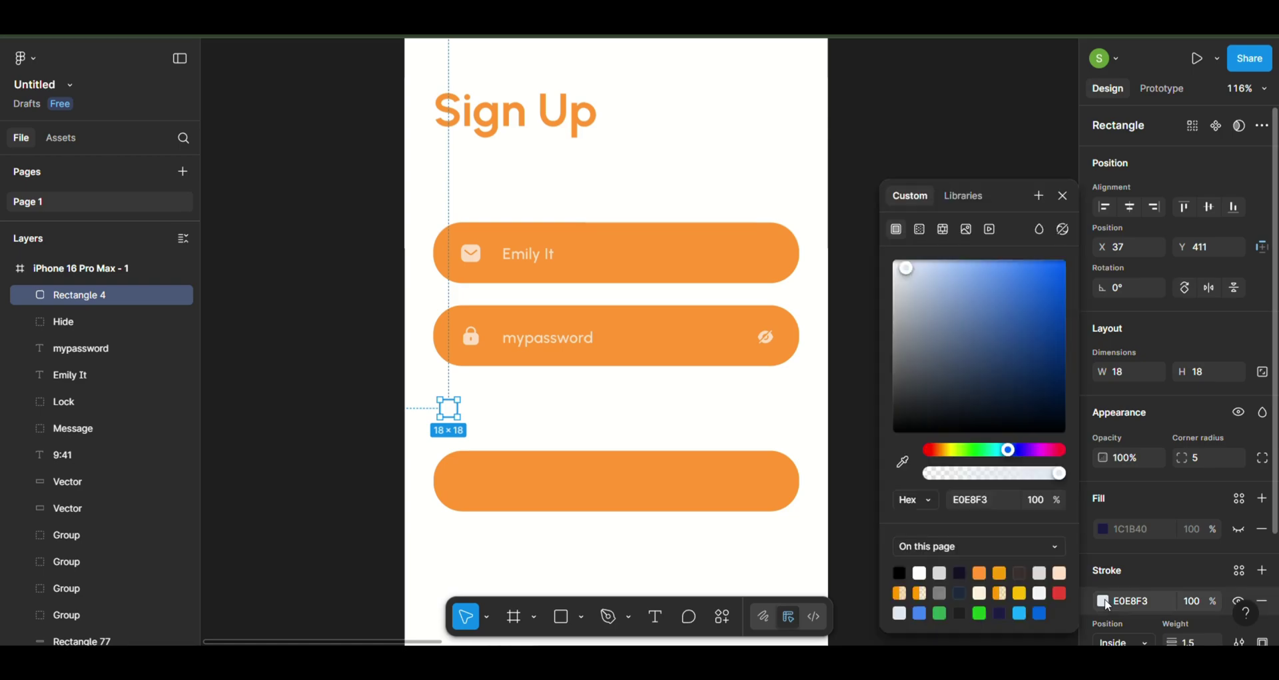
click(981, 593)
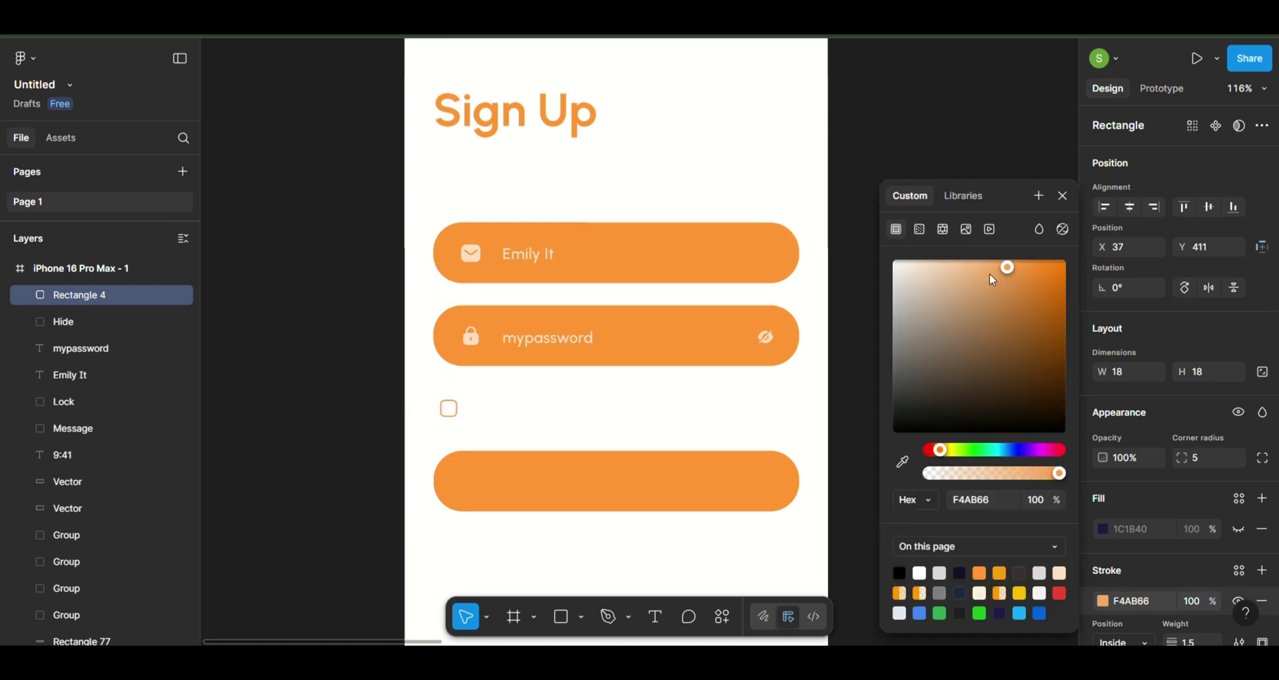
drag(1001, 265, 960, 259)
click(358, 433)
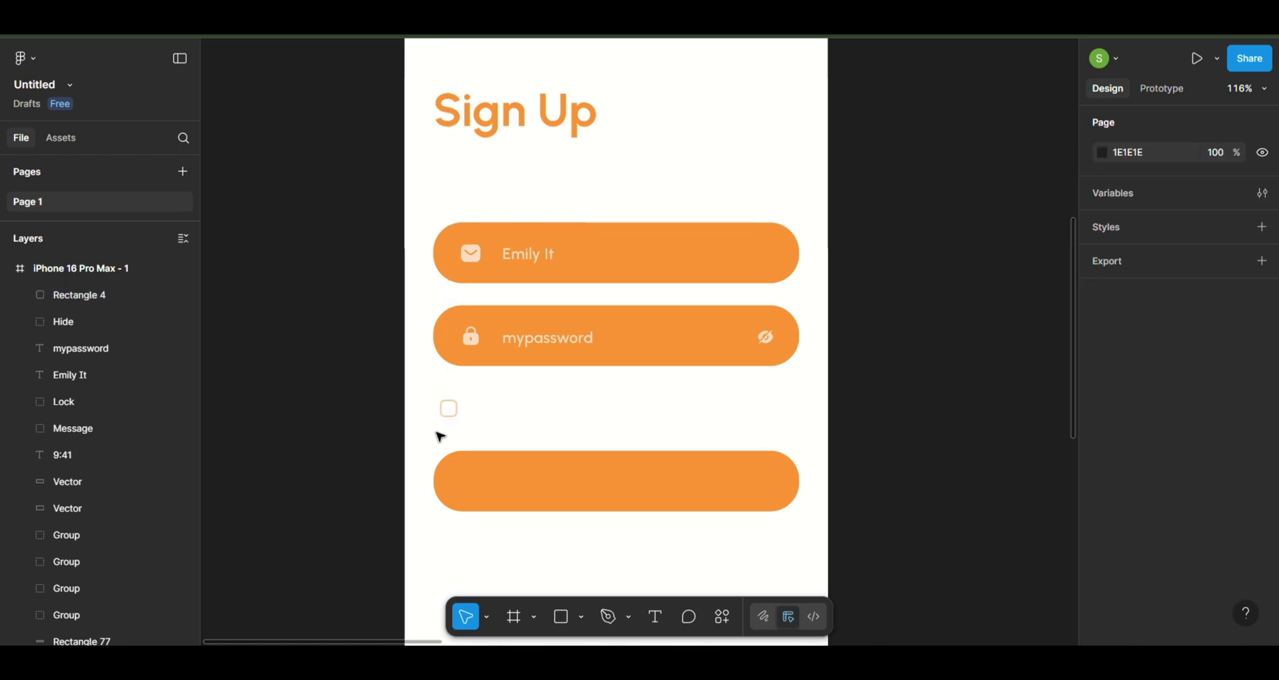
Add an orange 'Remember me' label beside the checkbox
click(655, 615)
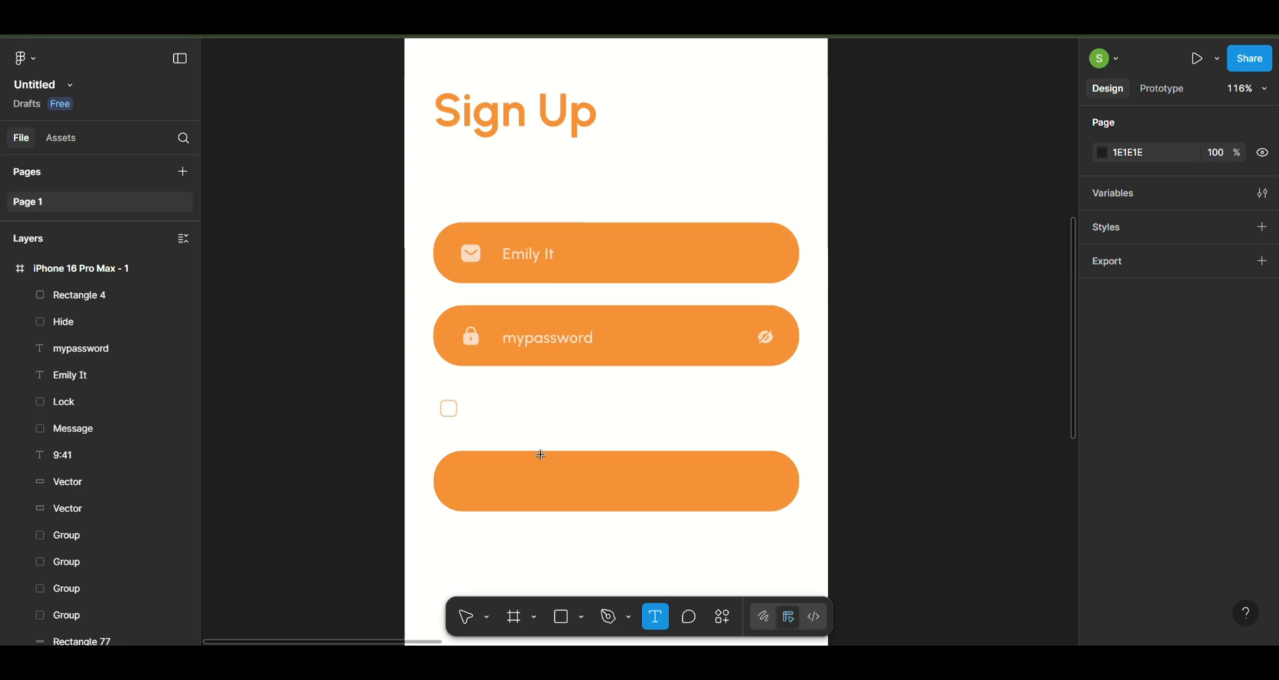
click(503, 424)
text(R)
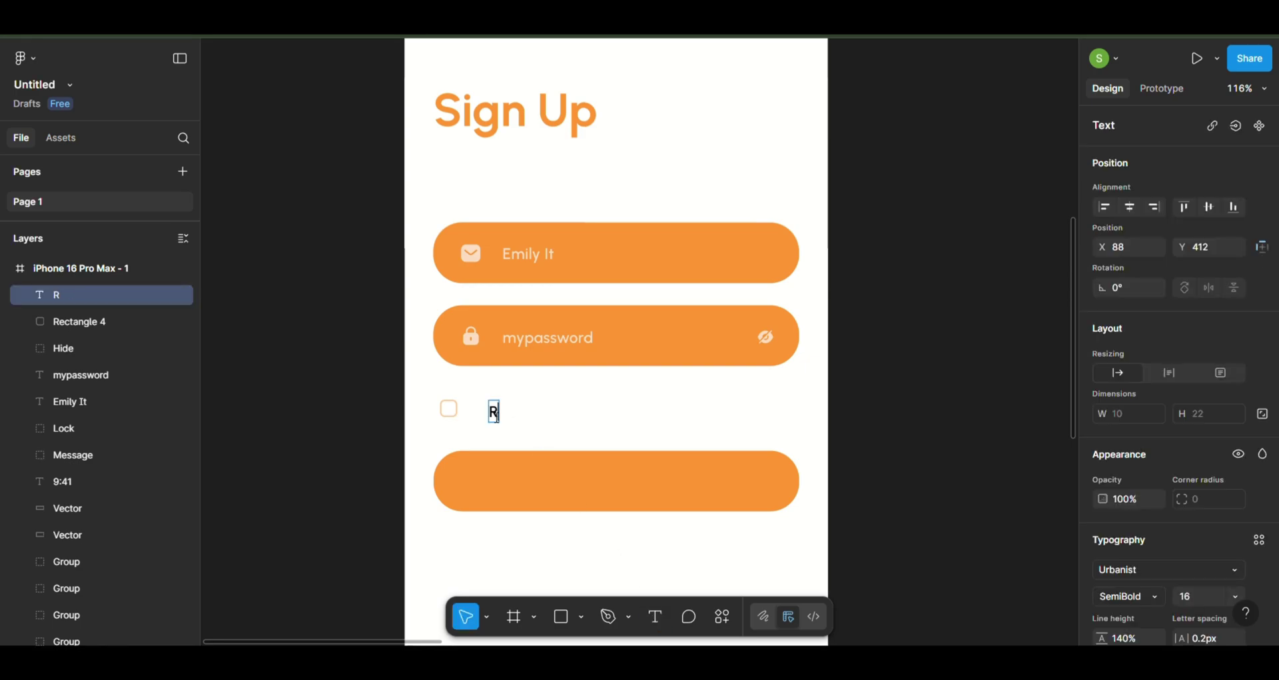
text(emember)
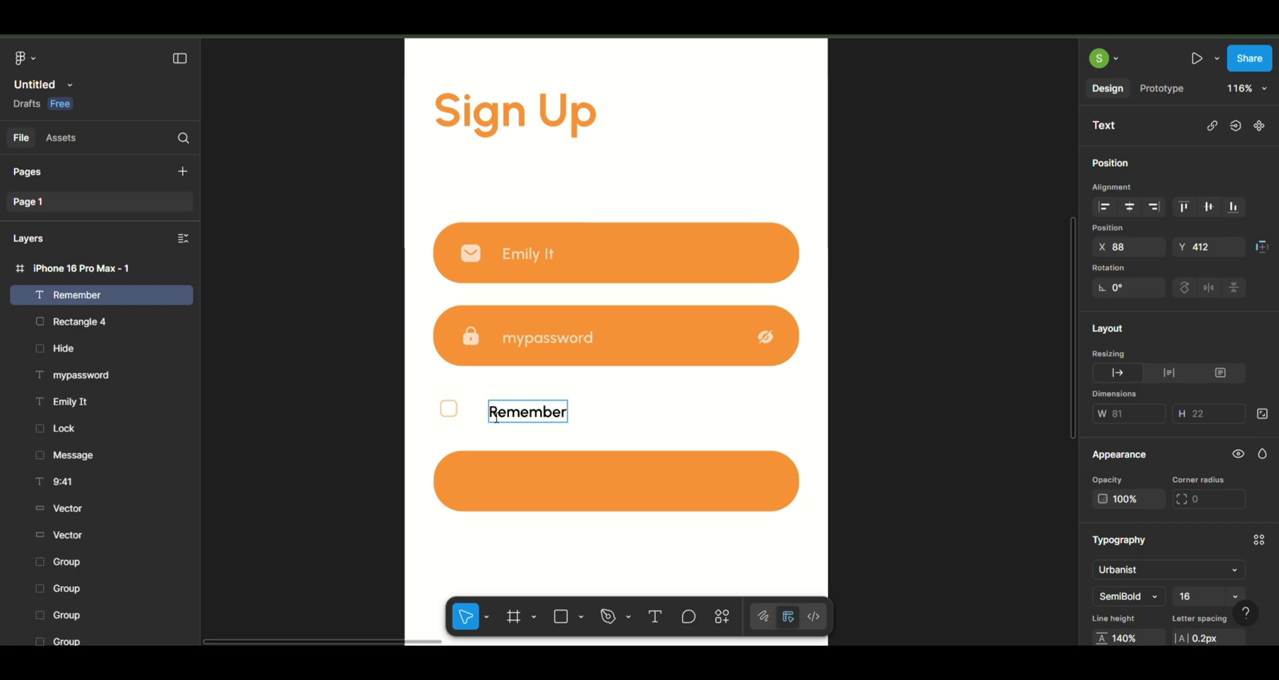
text( me)
key(Escape)
drag(541, 419, 528, 419)
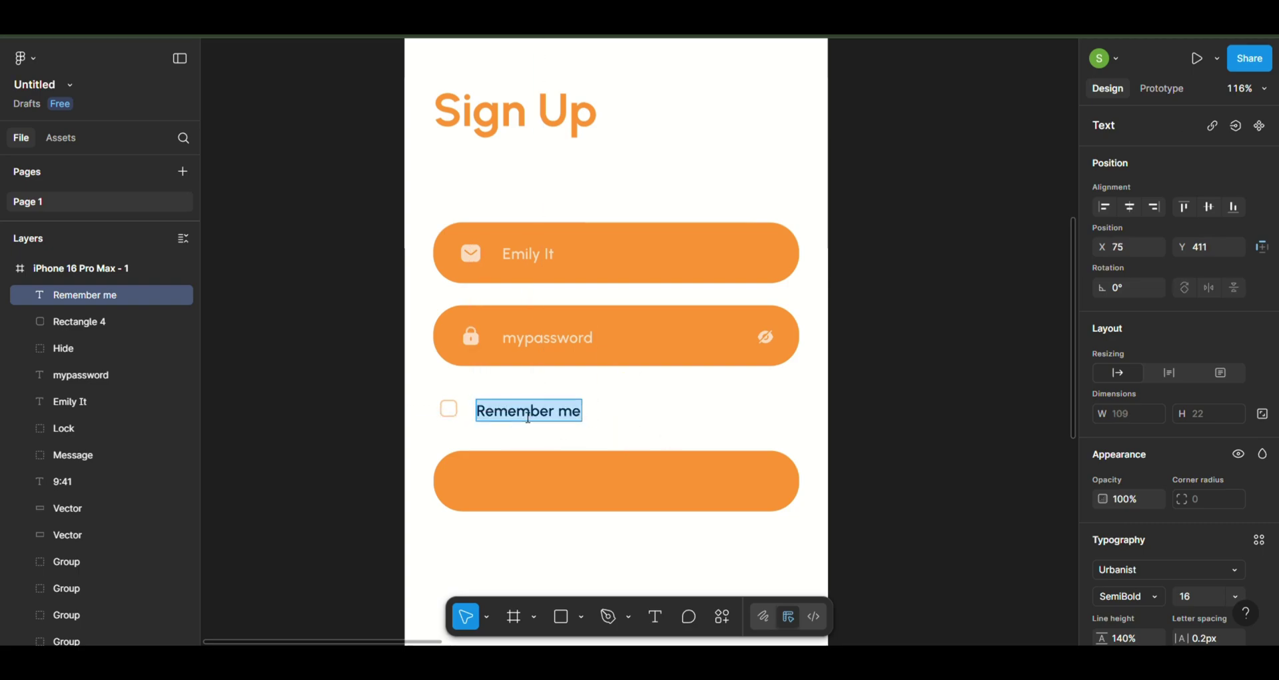
scroll(1199, 507, down, 3)
click(1103, 517)
click(979, 572)
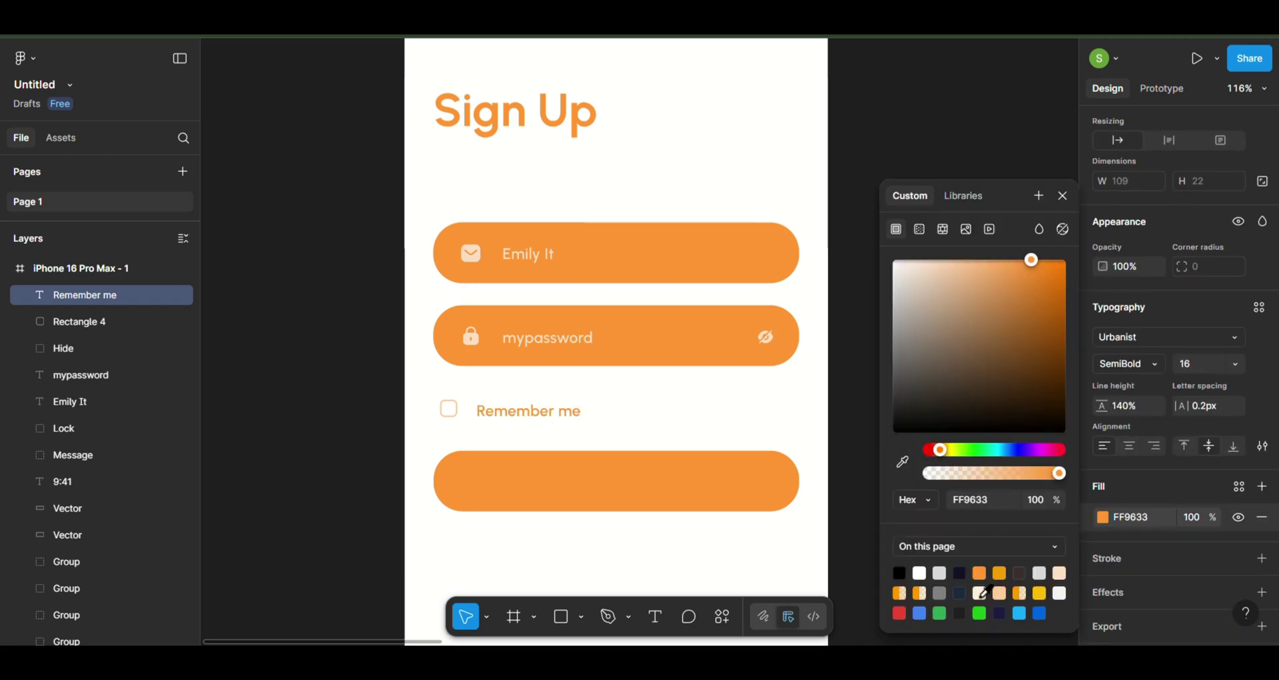
click(613, 417)
click(579, 417)
Copy the label to the row's right end and change it to 'Forgot Password?'
drag(579, 417, 750, 413)
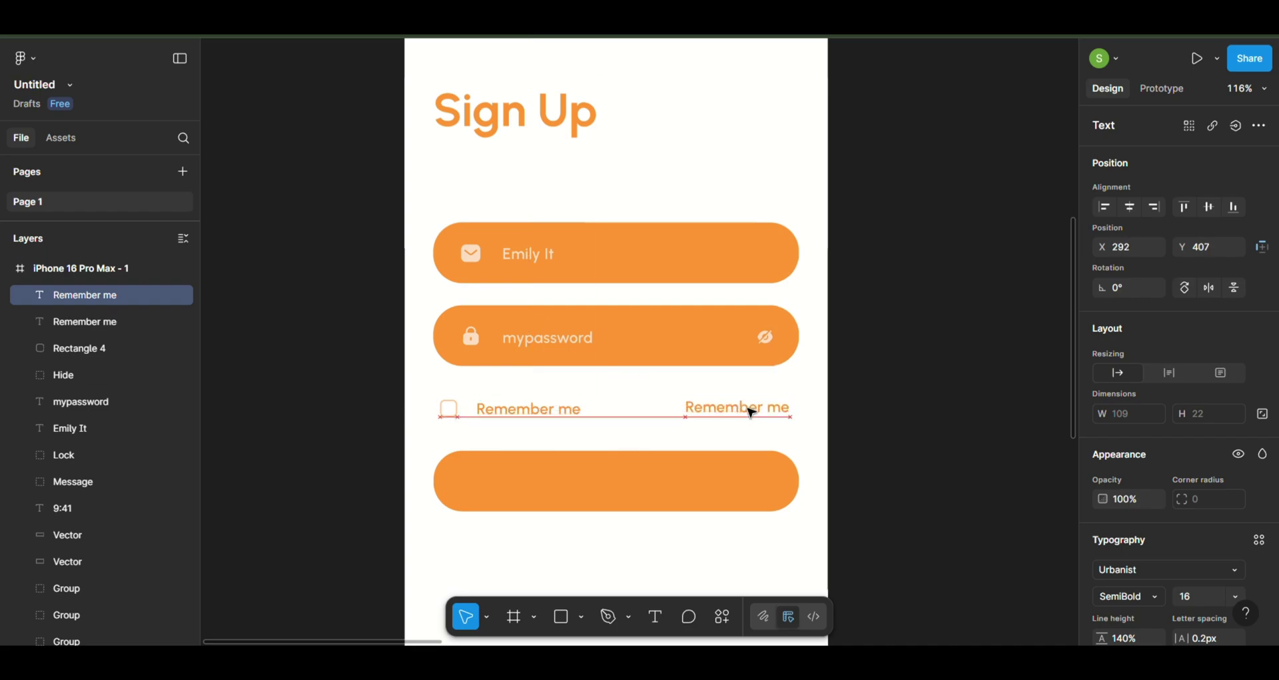
double_click(751, 413)
text(Forgot)
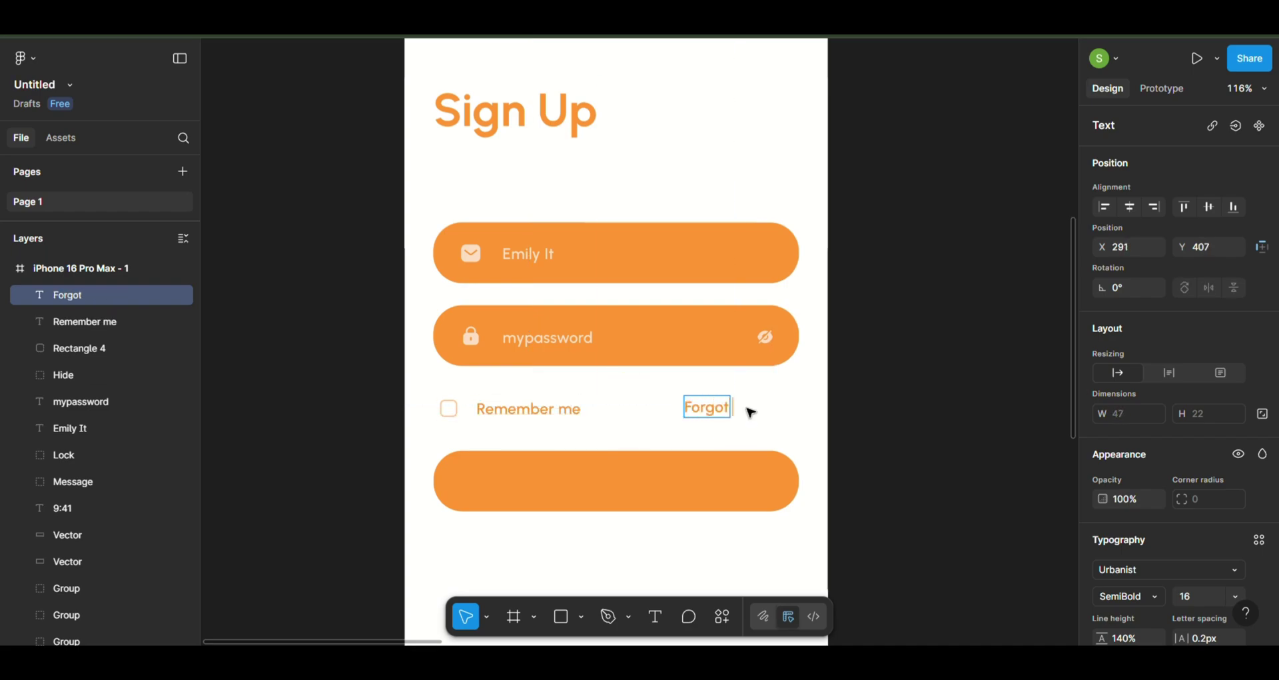
text( Password)
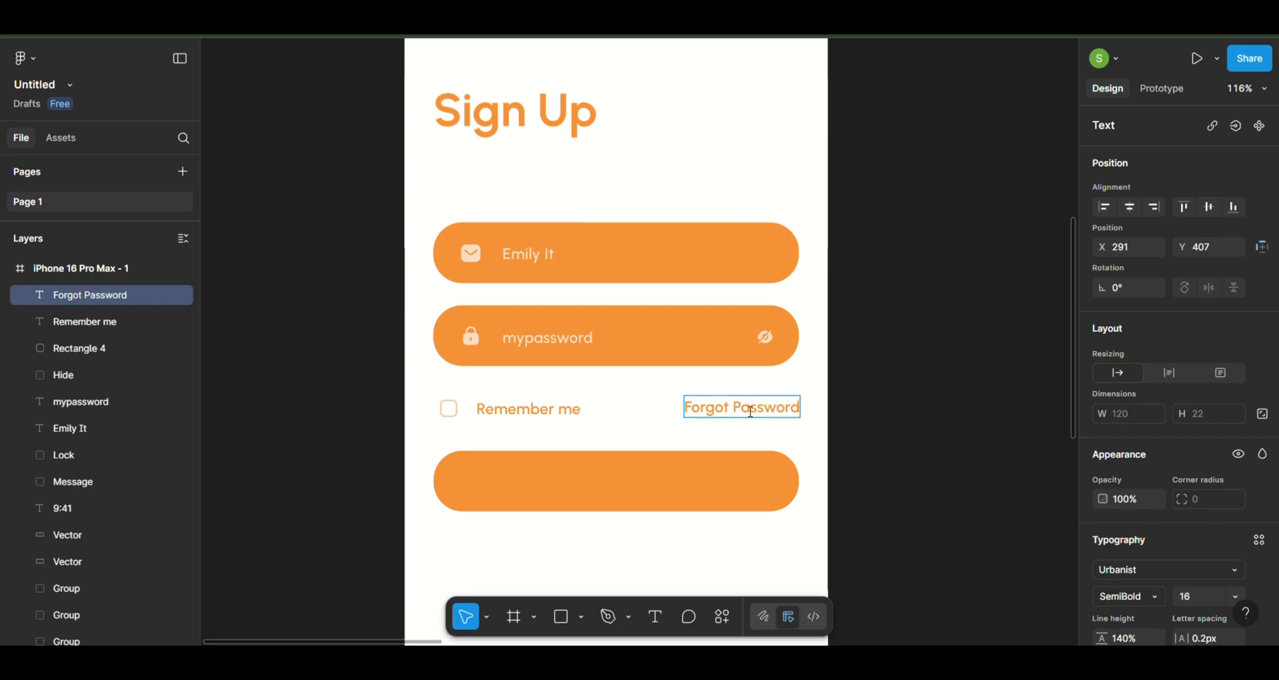
key(Escape)
drag(743, 413, 737, 418)
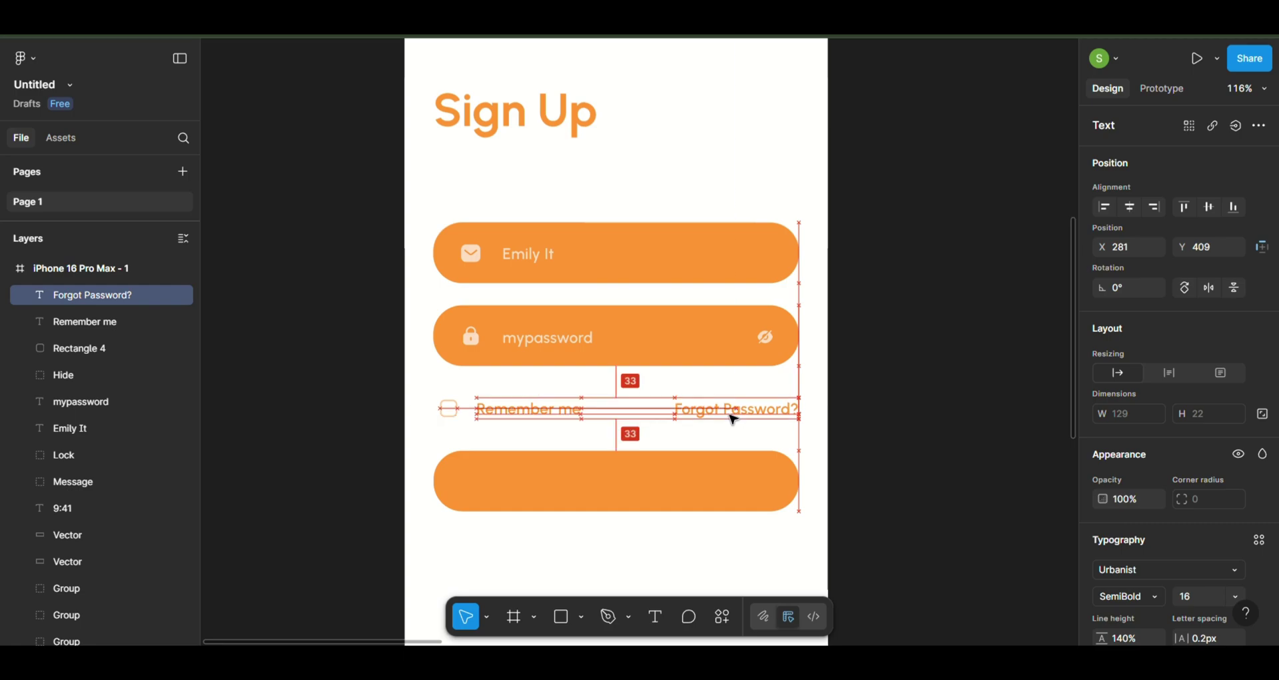
click(658, 441)
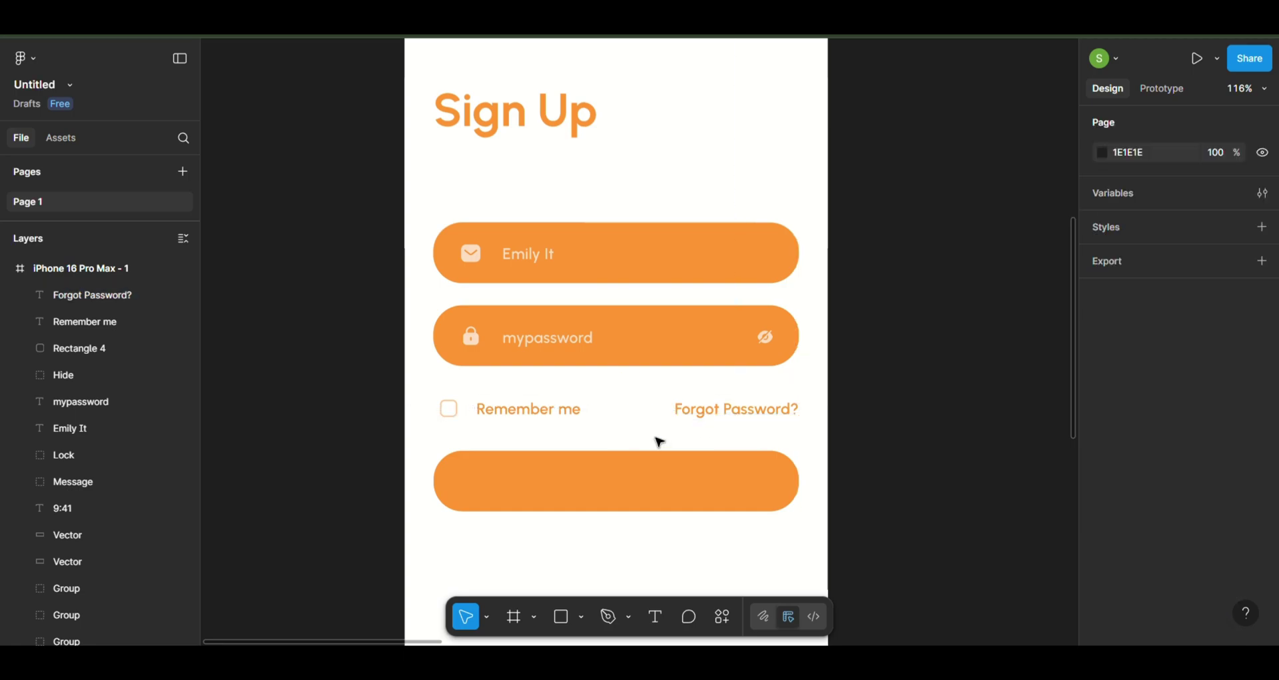
Add a Bold 20 'Sign Up' label in eyedropped pale cream, centred on the third orange bar
click(655, 615)
click(581, 495)
text(Sign Up)
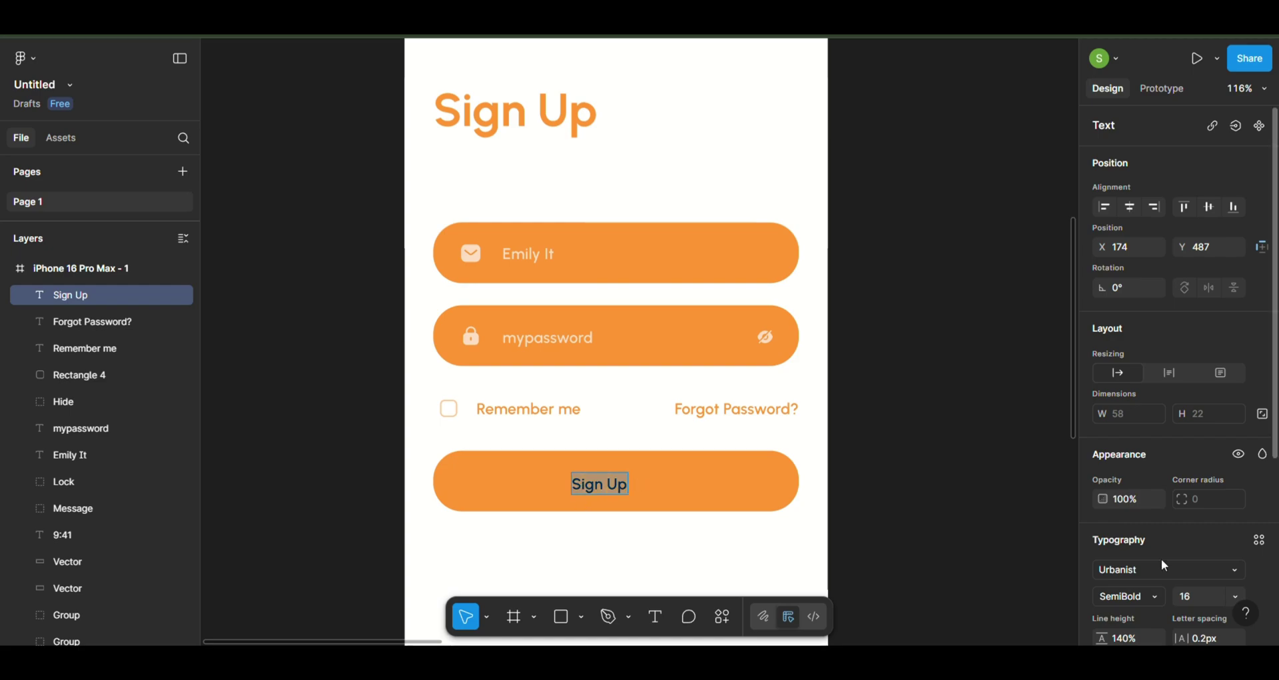
scroll(1239, 473, down, 3)
click(1237, 475)
click(1214, 429)
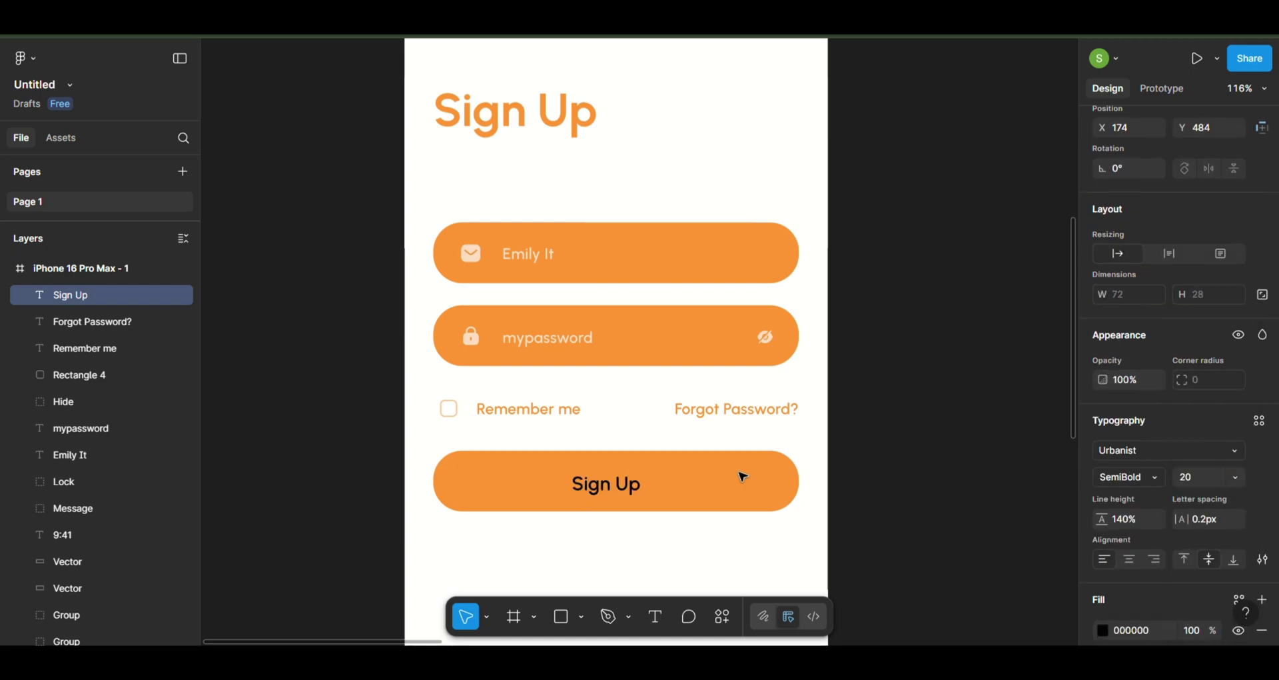
scroll(1130, 513, down, 2)
click(1149, 417)
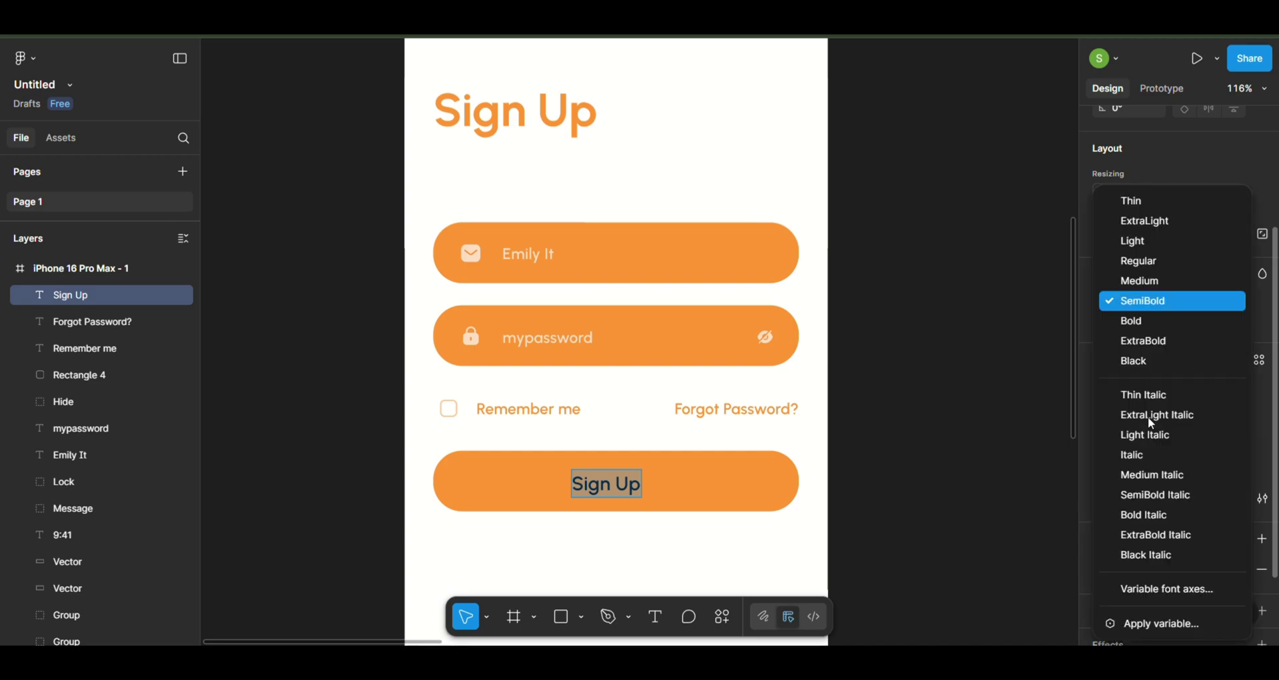
click(1159, 323)
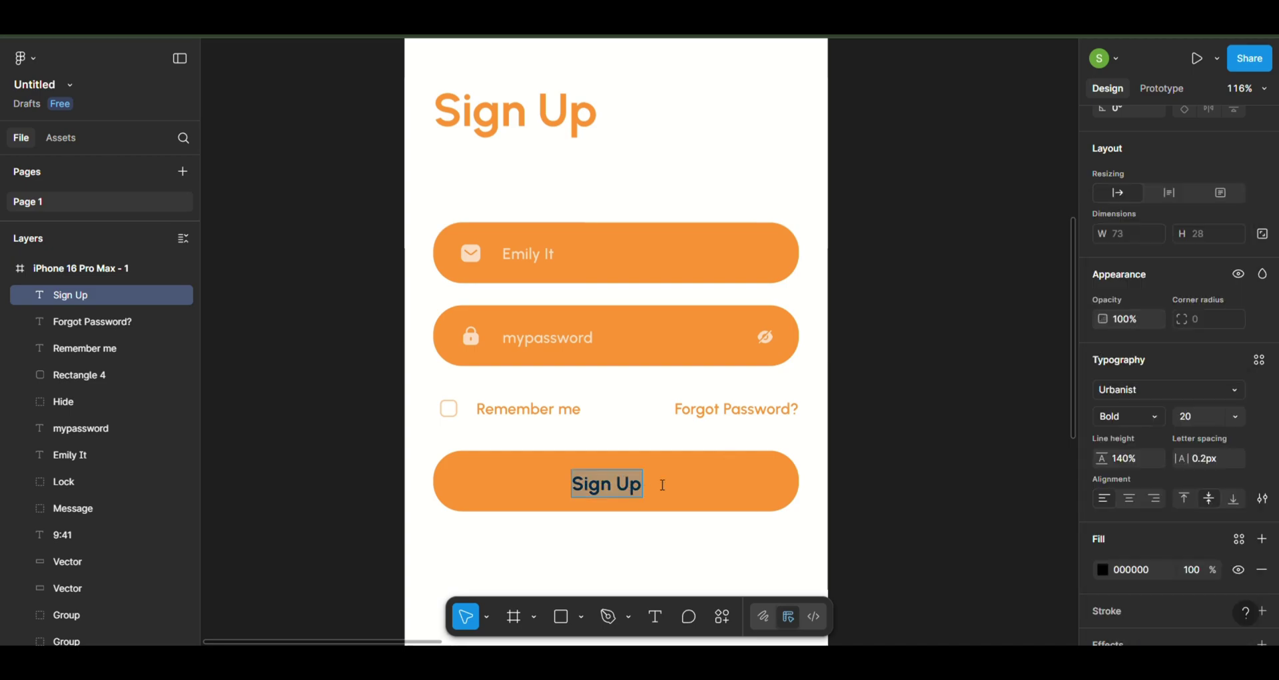
click(1102, 569)
click(902, 461)
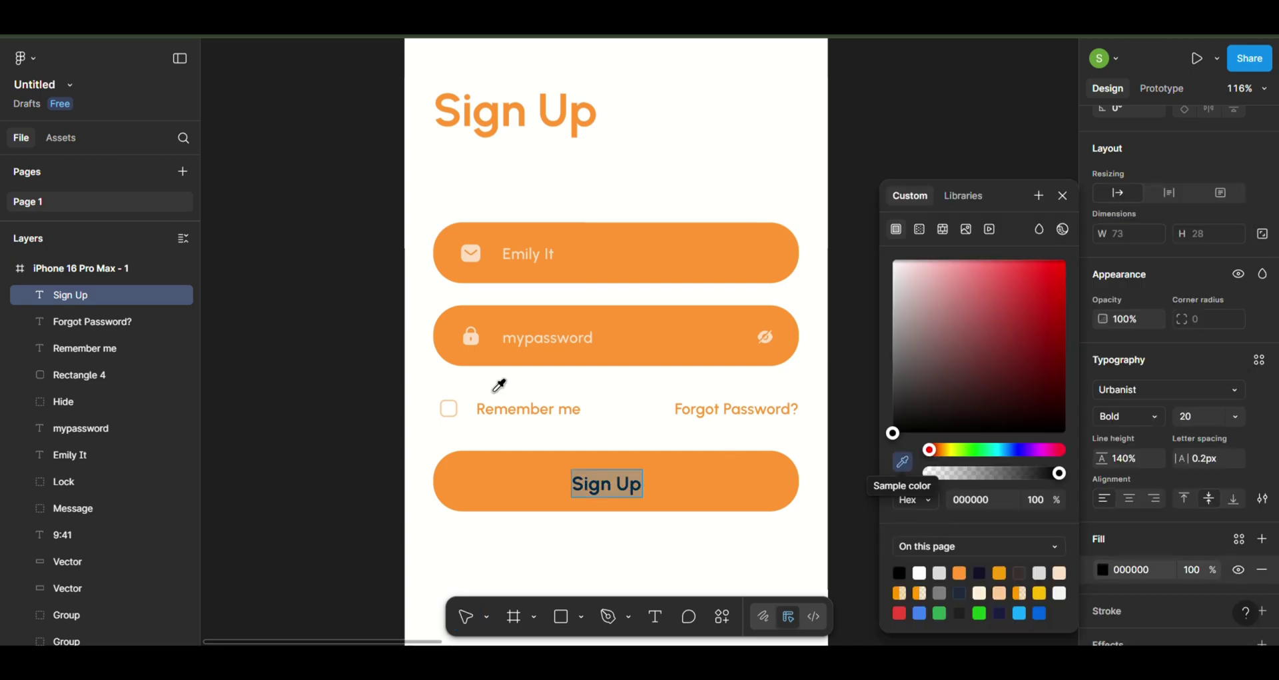
click(497, 375)
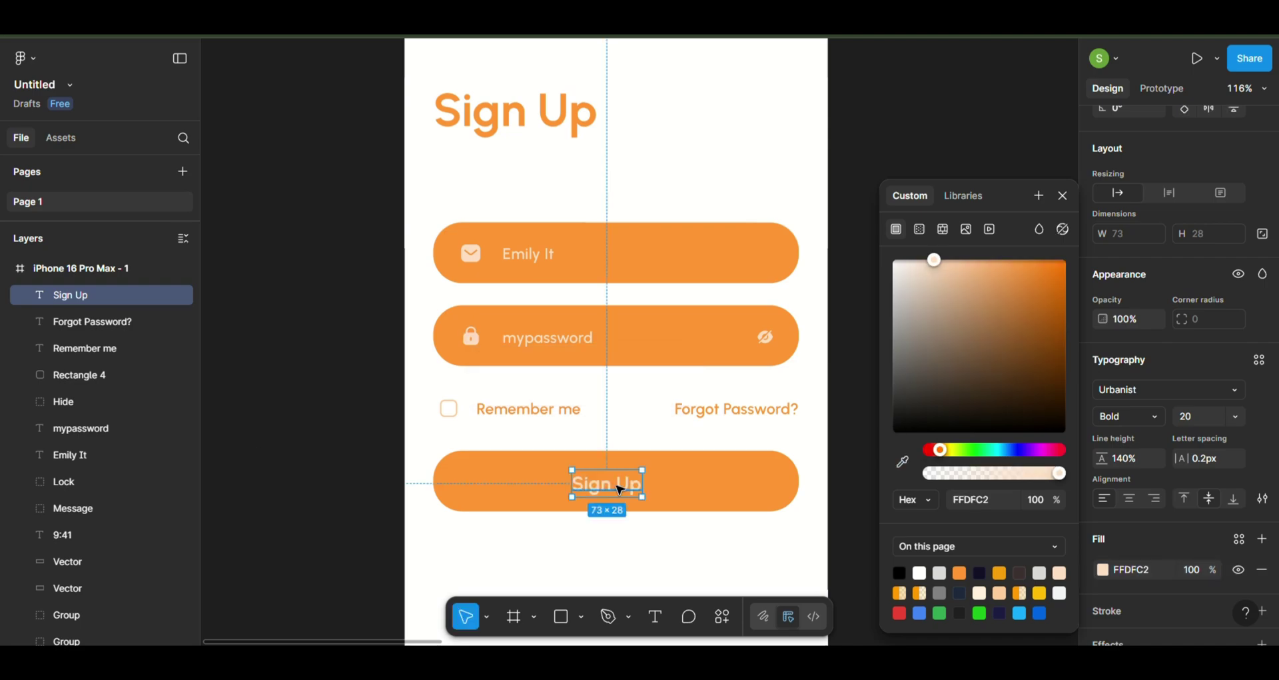
drag(619, 490, 633, 491)
Draw a short horizontal line at 0° rotation below the Sign Up button, aligned to its left edge
click(331, 455)
scroll(330, 453, down, 2)
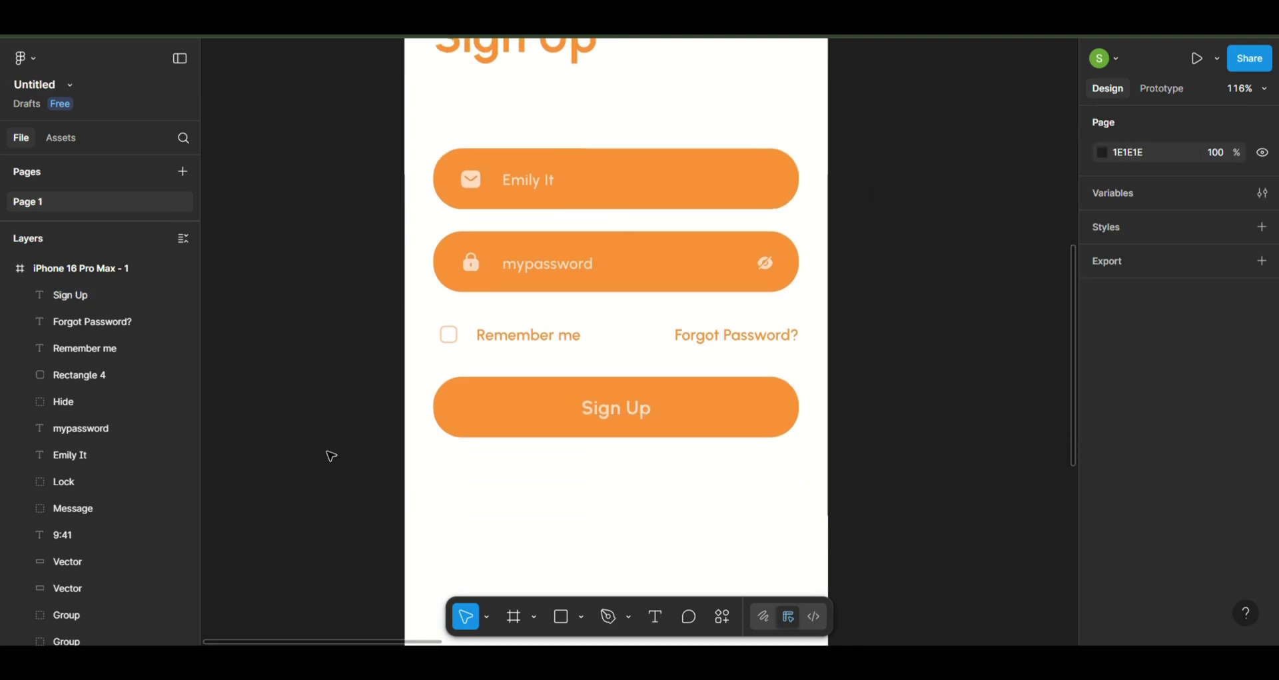
click(583, 618)
click(567, 473)
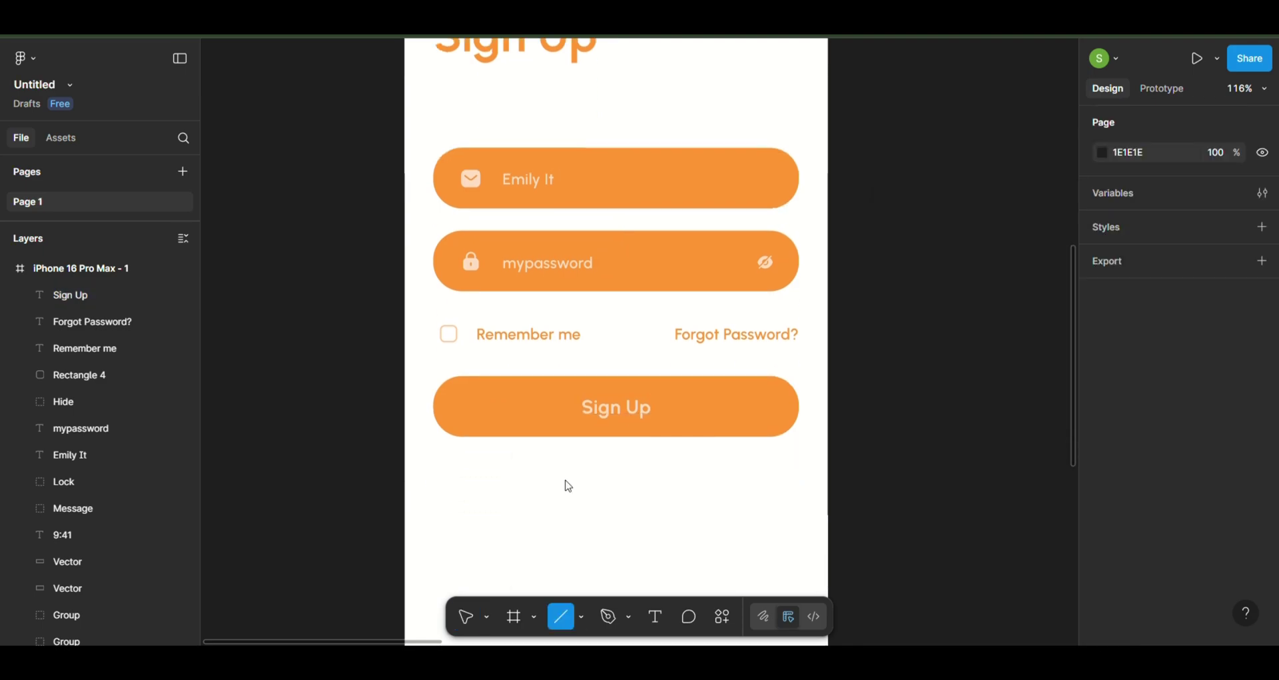
scroll(566, 485, down, 5)
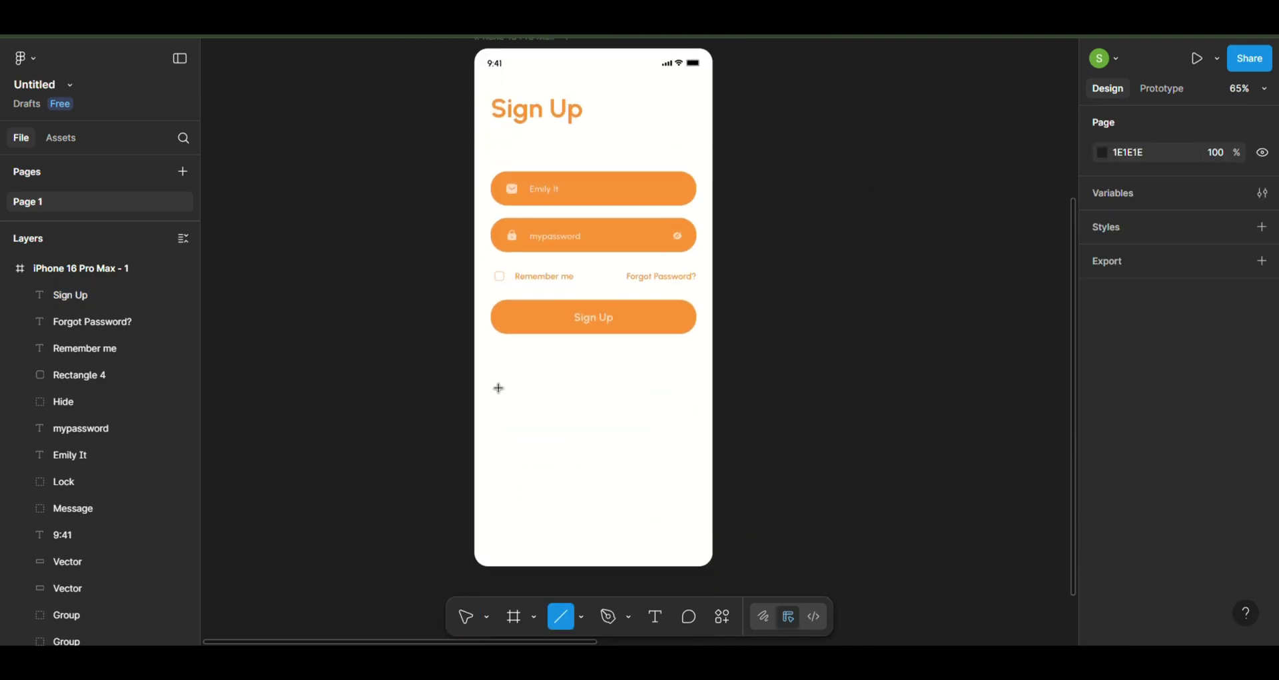
drag(485, 374, 560, 374)
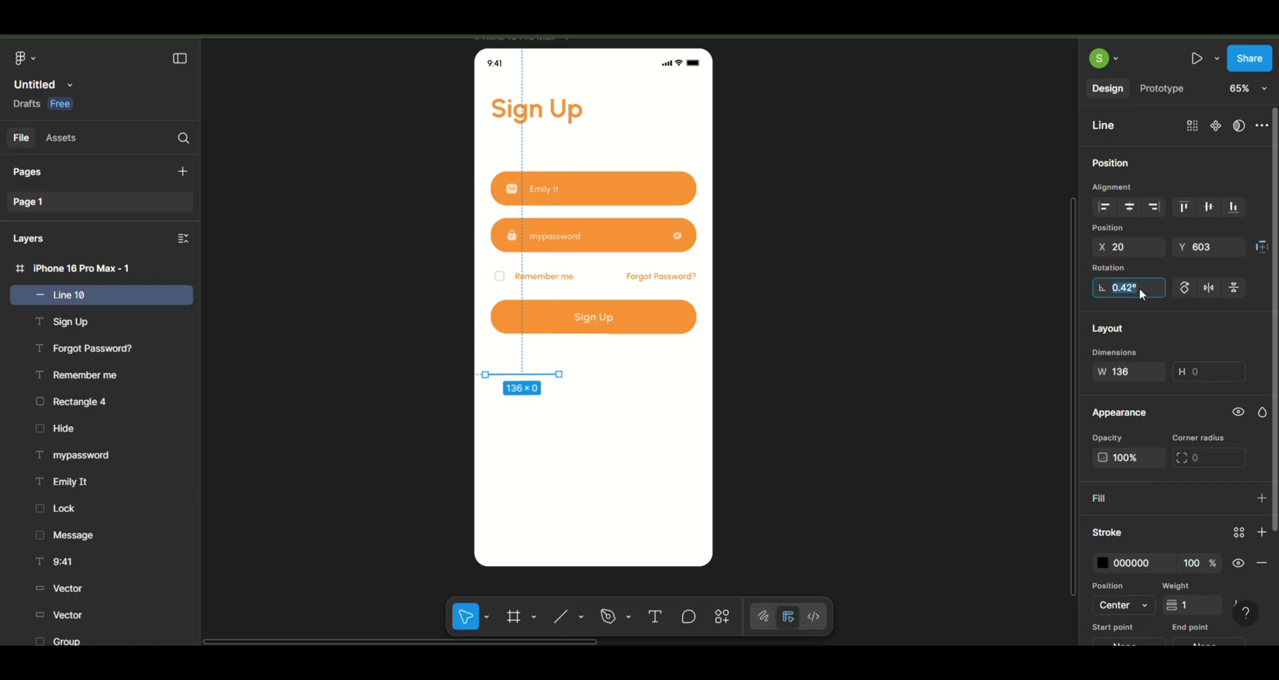
text(0)
key(Return)
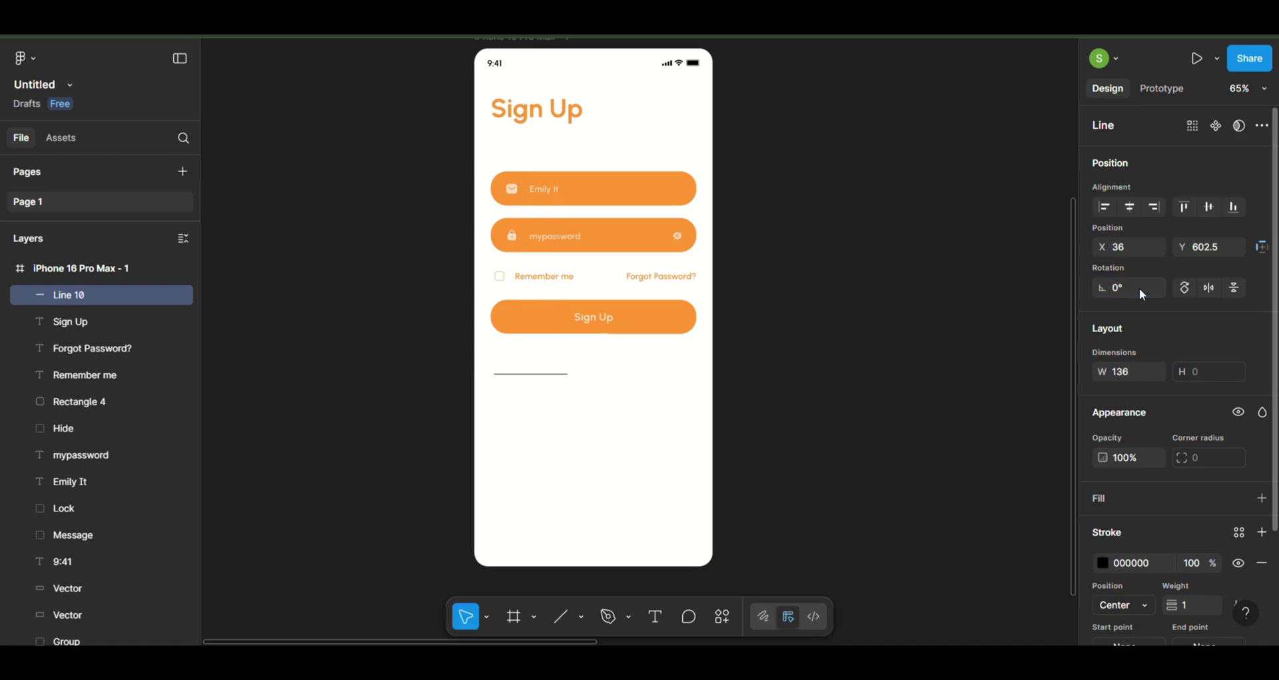
drag(567, 373, 576, 394)
Give the line an orange FF9633 stroke and duplicate it to the right side under the button
scroll(564, 372, up, 5)
click(1157, 288)
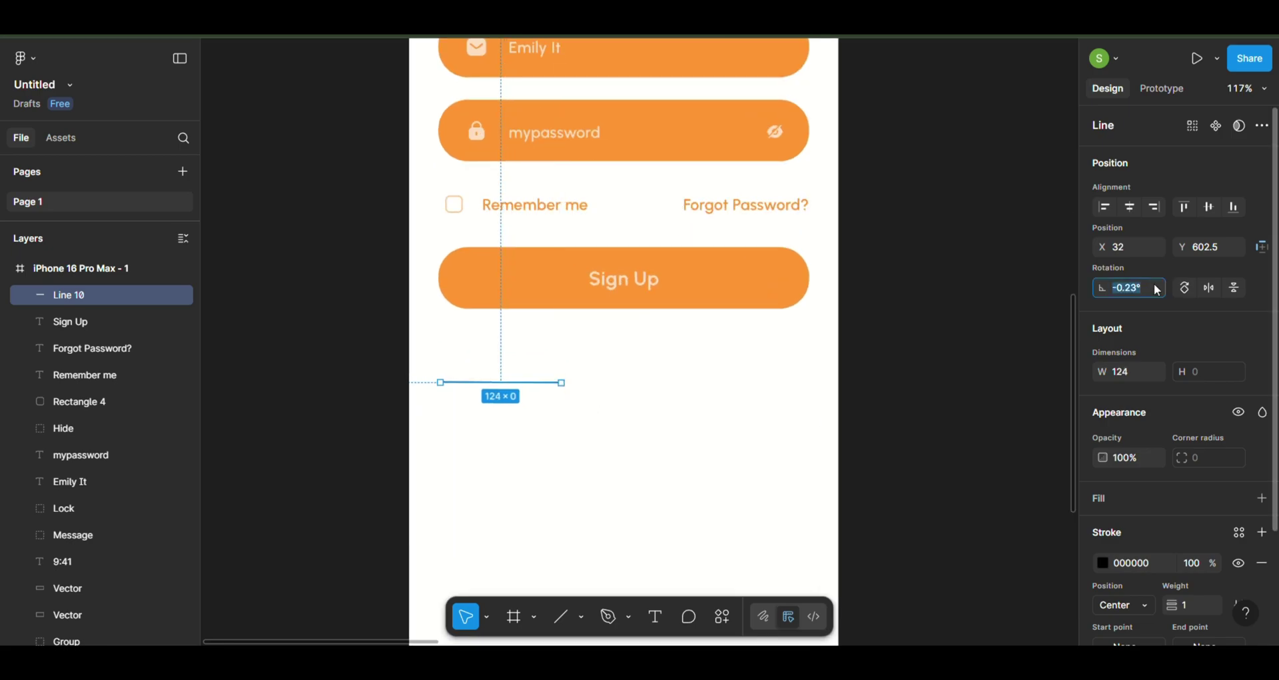
text(0)
click(1103, 563)
click(952, 565)
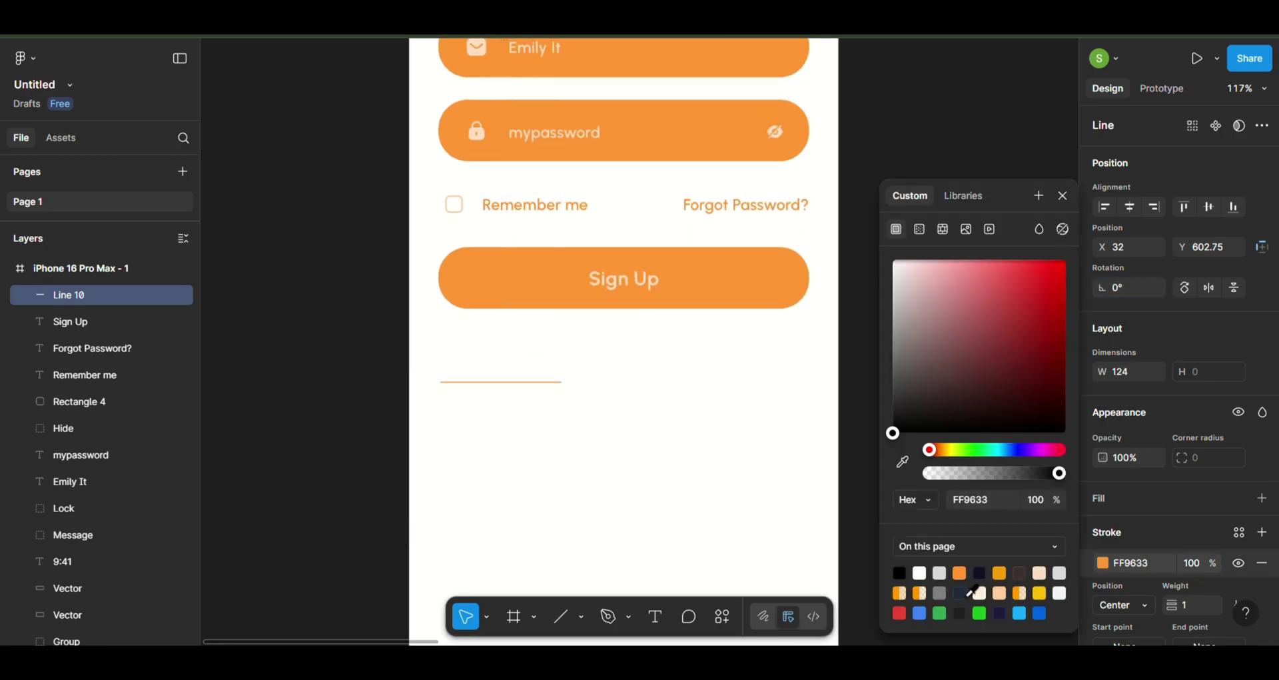
click(612, 437)
click(541, 383)
key(ctrl+d)
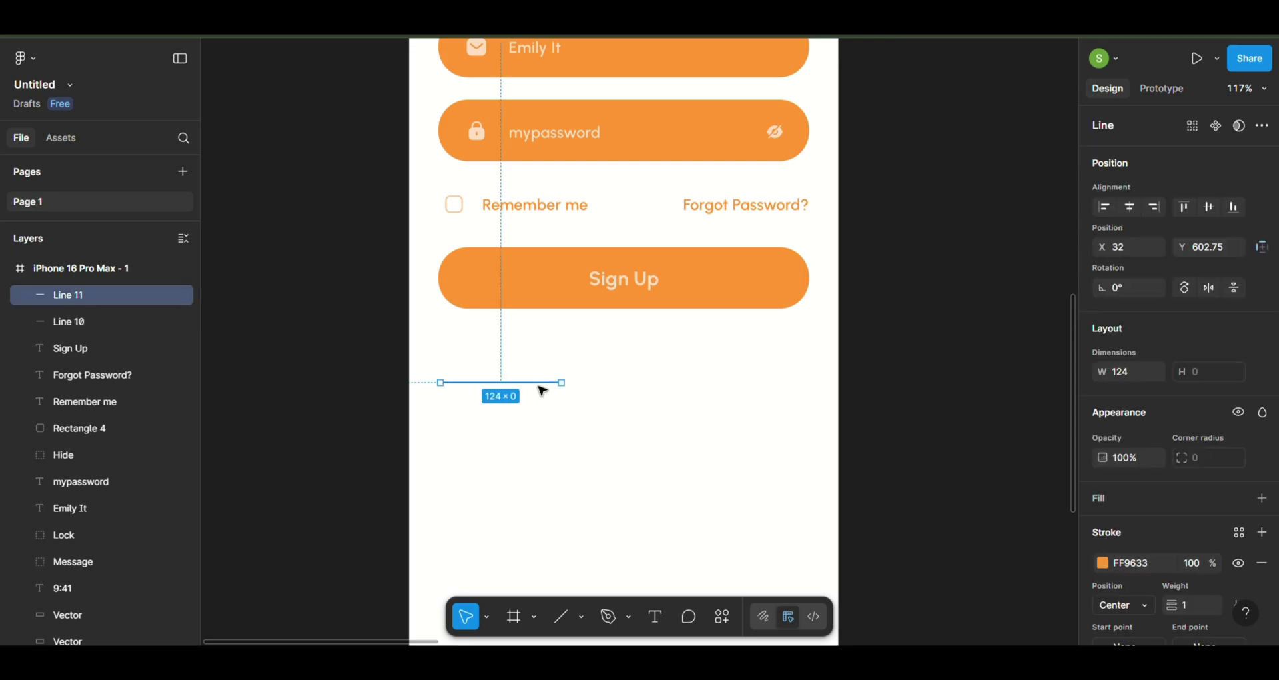
drag(724, 375, 777, 383)
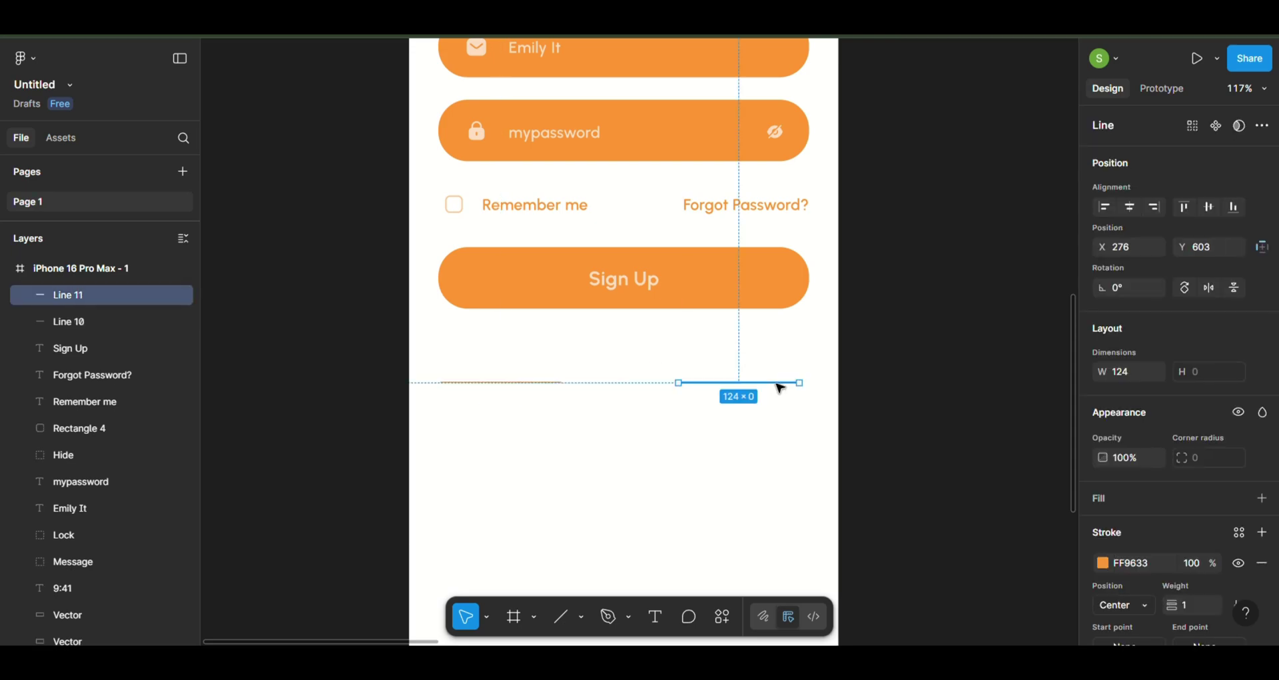
key(Escape)
Add 'Or continue with' text between the lines at size 16, SemiBold weight
click(656, 616)
click(593, 397)
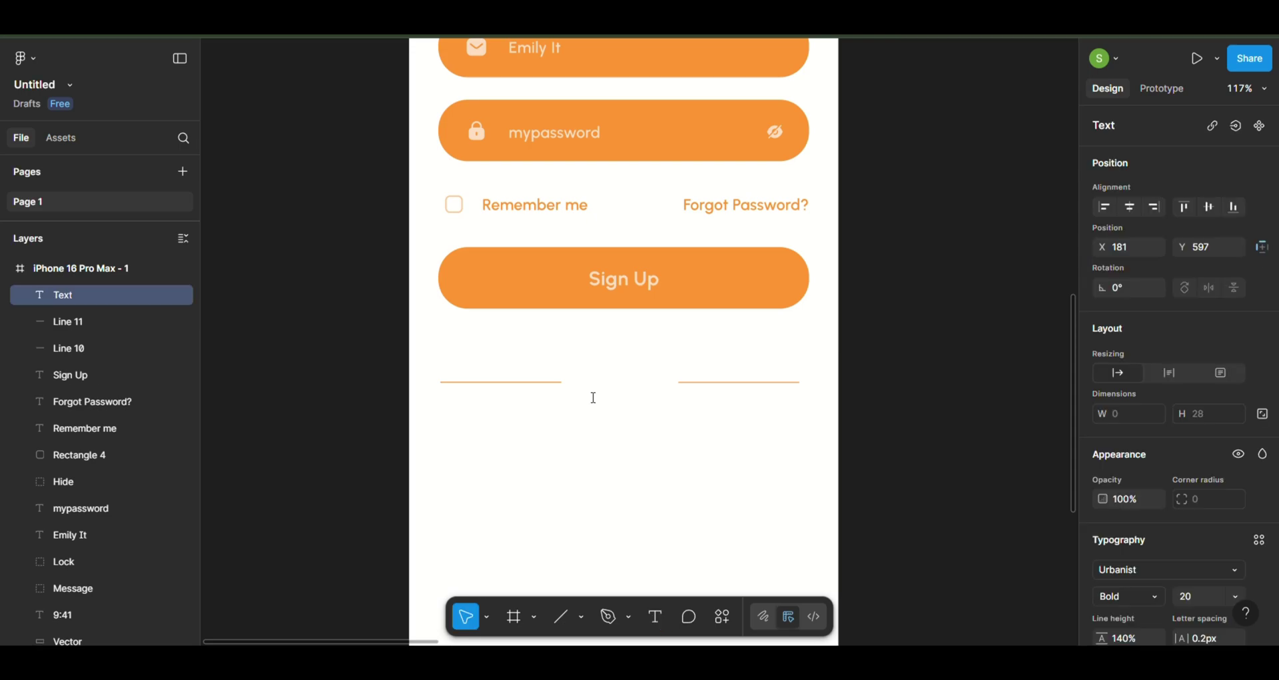
text(Or contin)
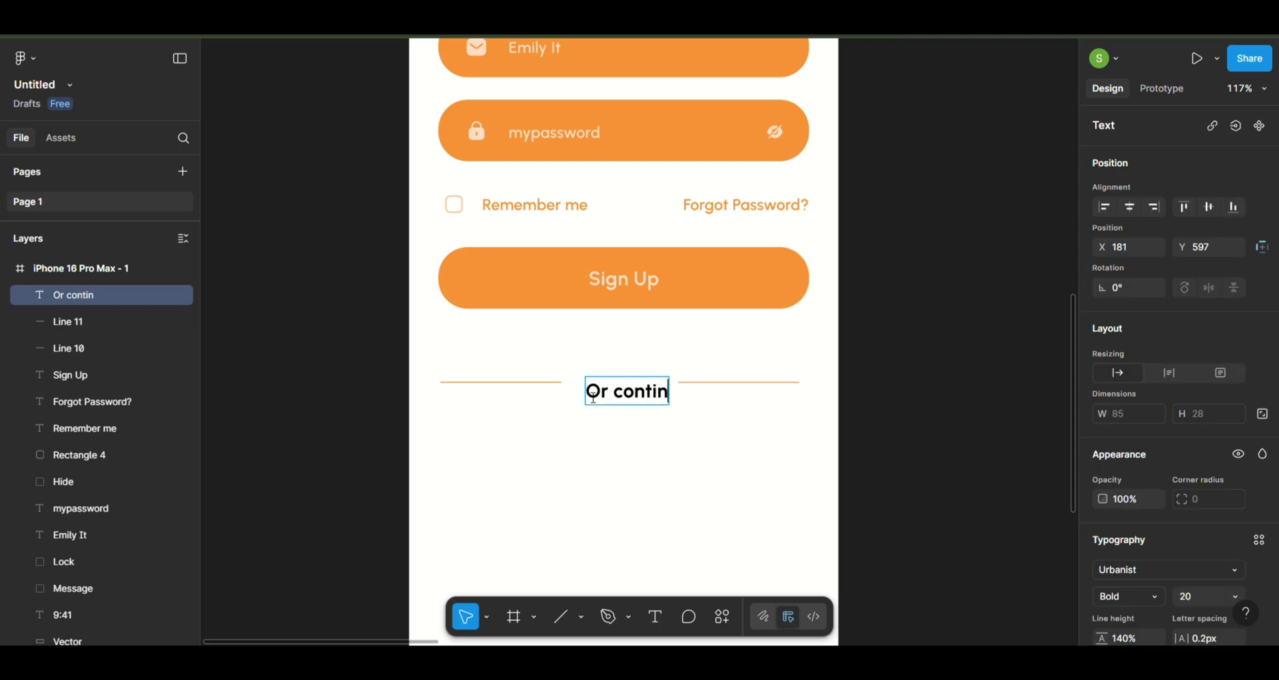
text(ue with)
key(ctrl+a)
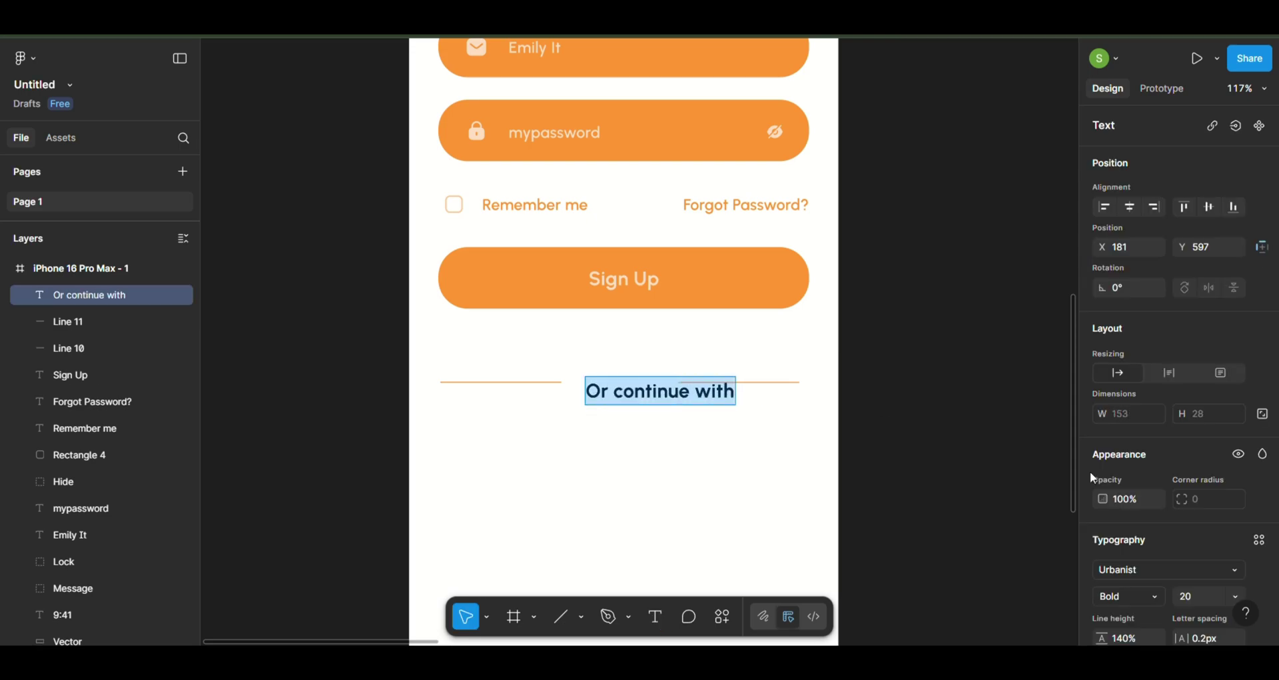
scroll(1132, 500, down, 3)
click(1240, 510)
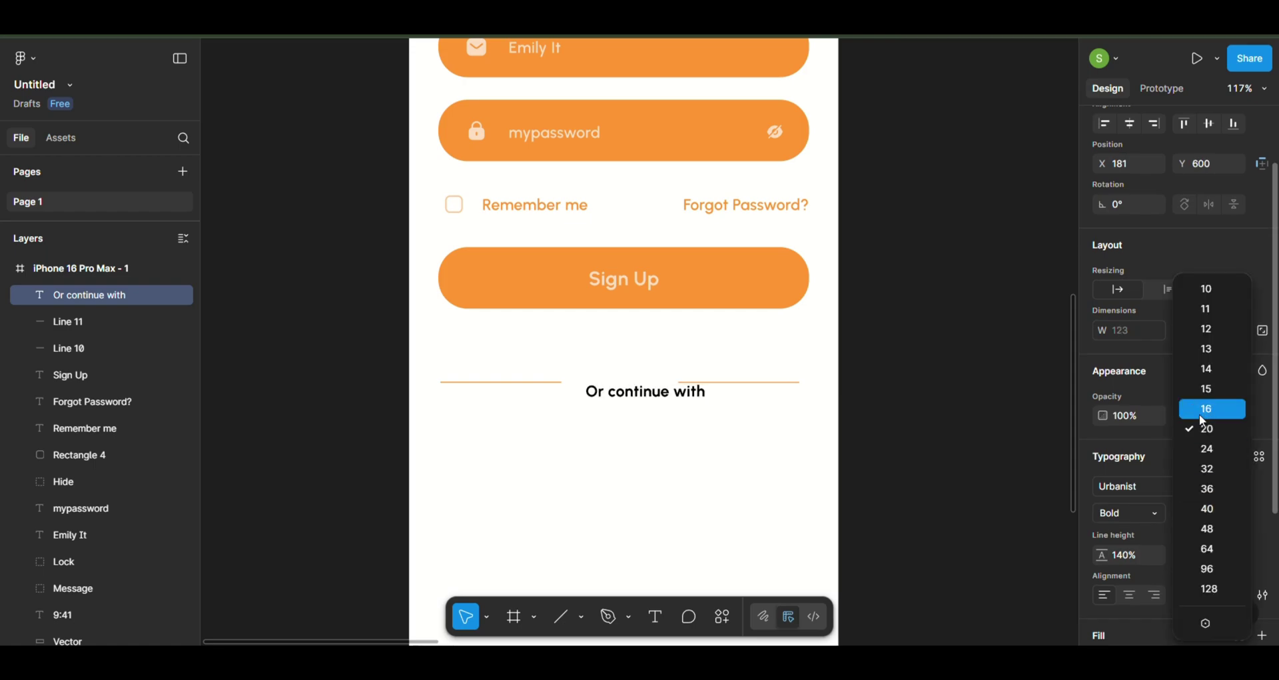
click(1199, 414)
click(1156, 519)
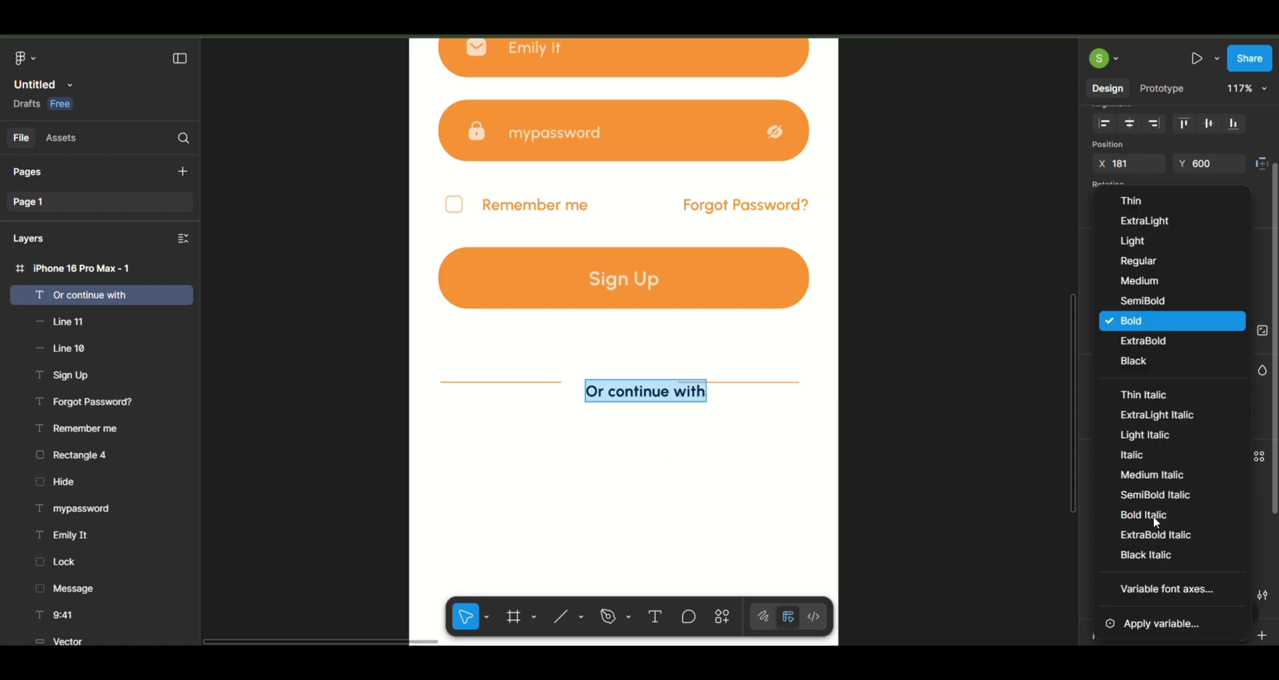
click(1142, 301)
Centre the text between the lines and shorten both lines to clear it, keeping 0 rotation
drag(669, 400, 653, 394)
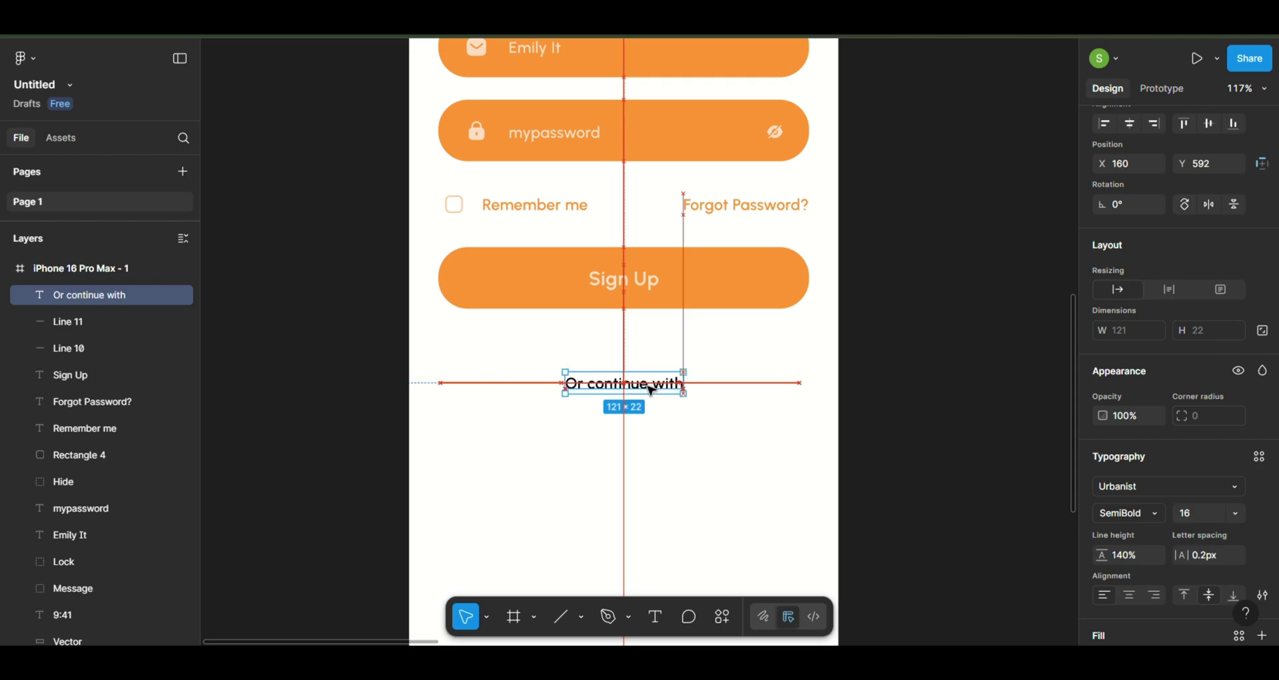
scroll(557, 391, up, 5)
drag(728, 383, 723, 377)
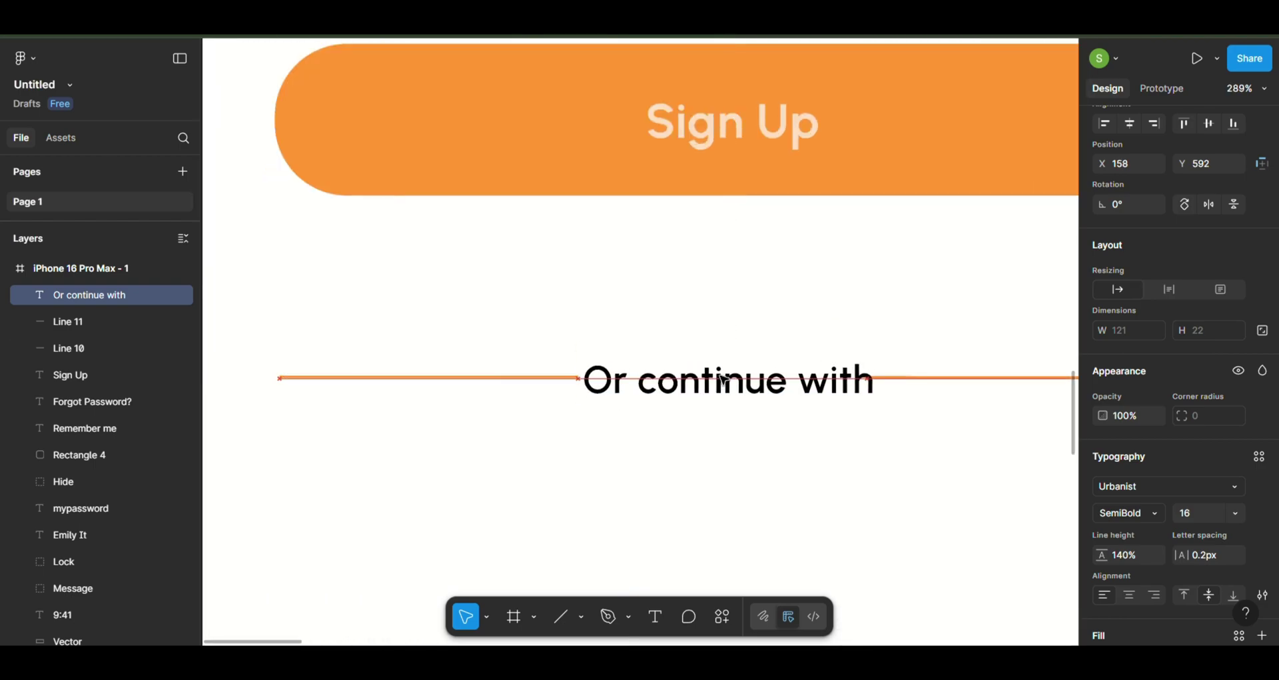
click(899, 377)
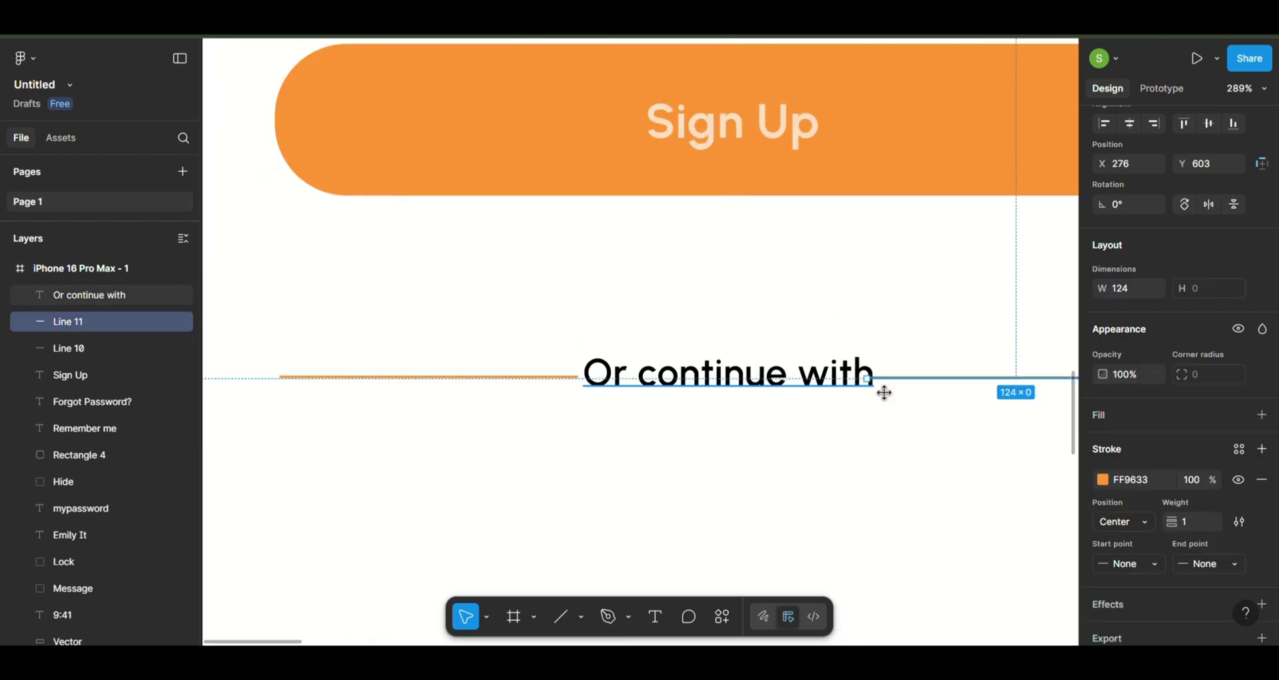
drag(880, 391, 910, 390)
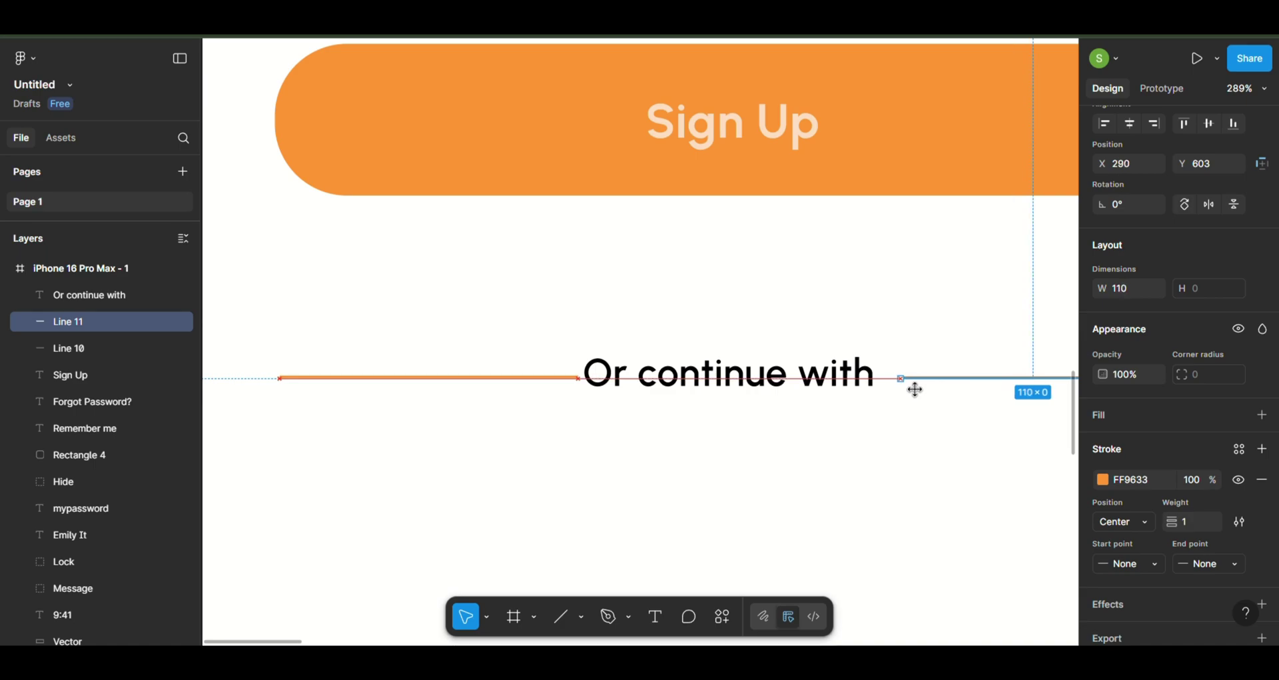
click(574, 378)
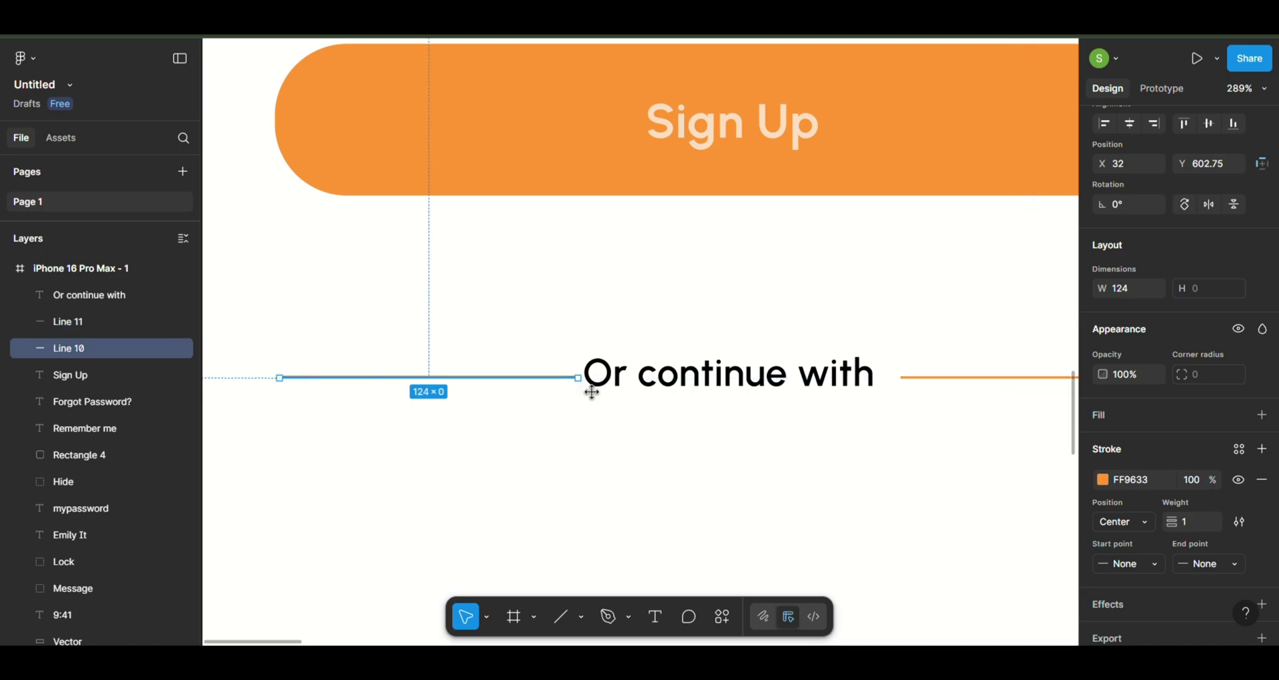
drag(574, 383, 573, 390)
click(1160, 202)
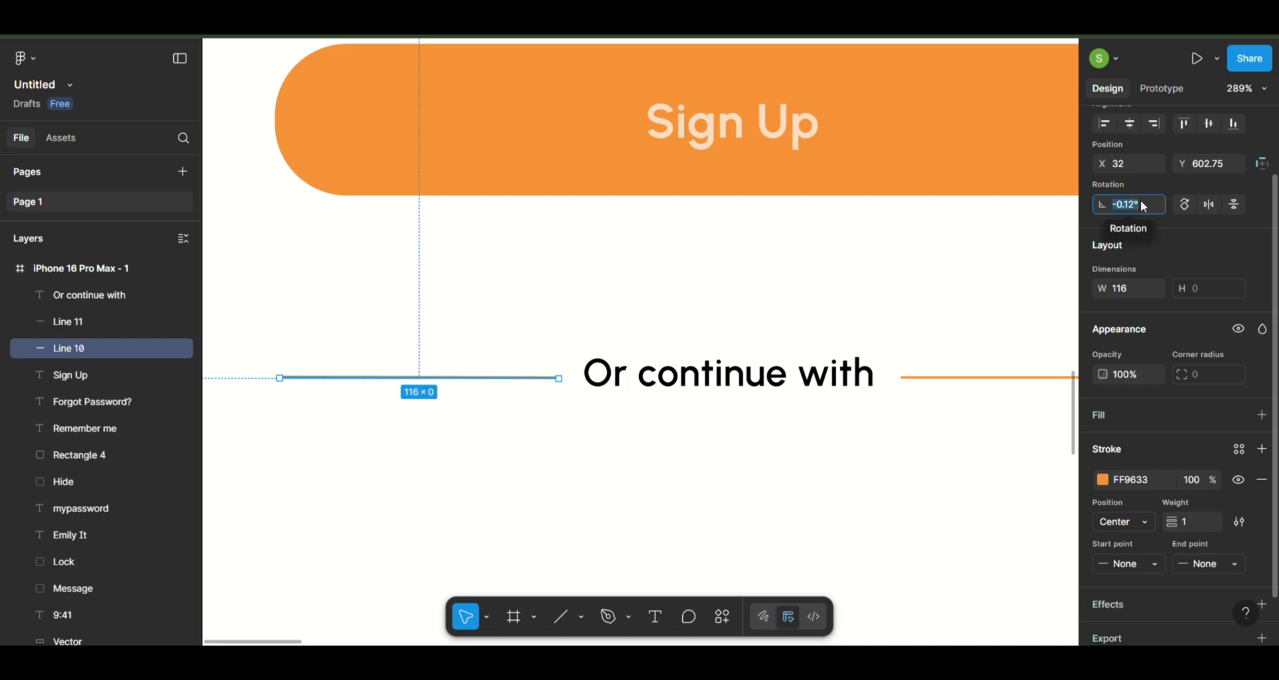
text(0)
key(Return)
Fill the 'Or continue with' text with the page's orange swatch
click(938, 378)
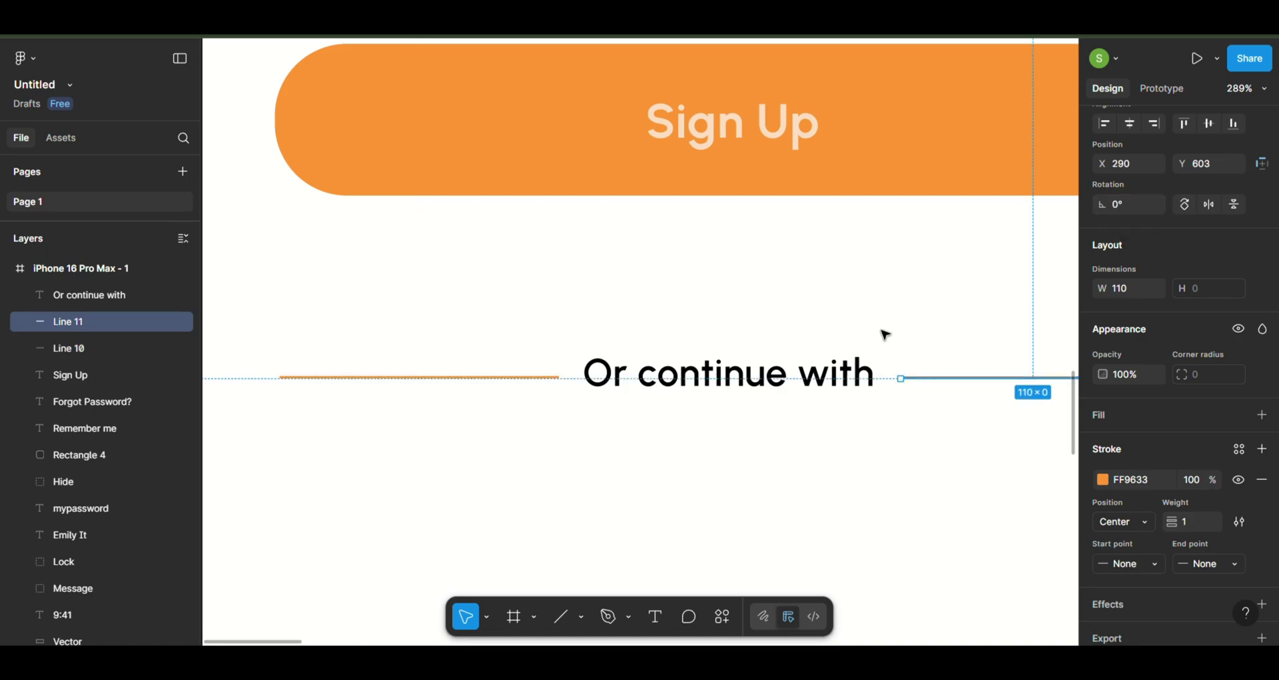
double_click(726, 373)
scroll(1112, 510, down, 5)
click(1106, 503)
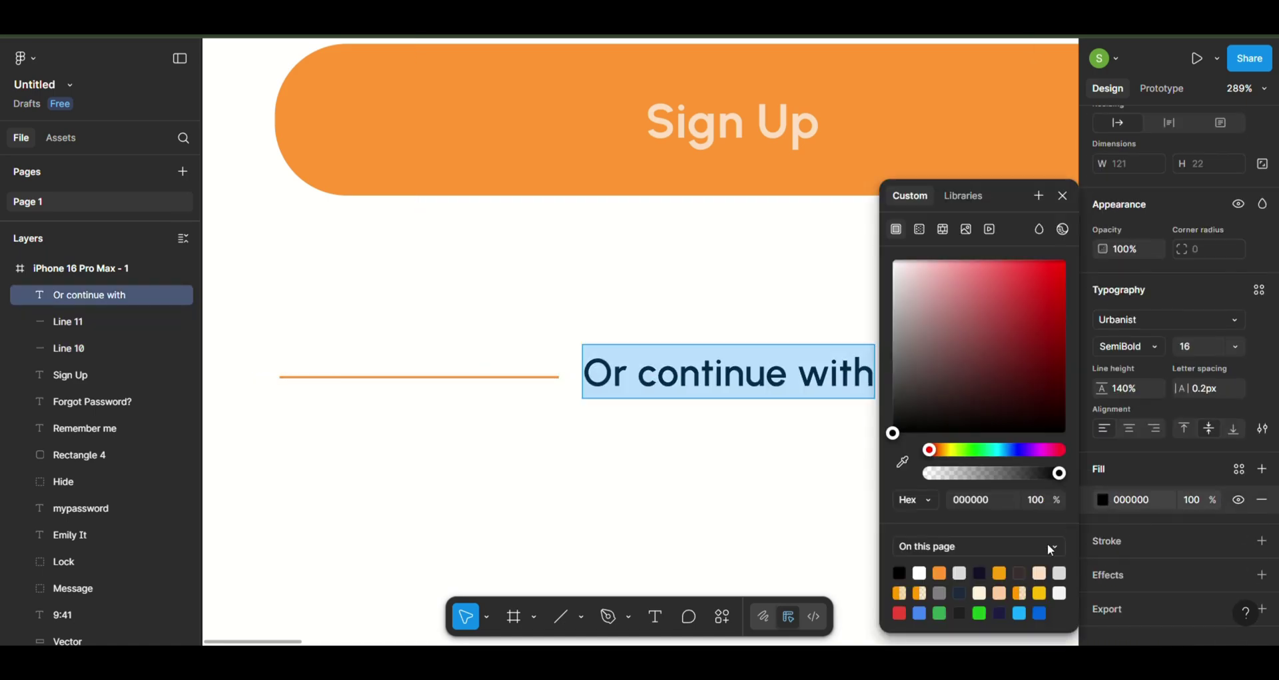
click(1004, 589)
scroll(553, 491, down, 5)
scroll(837, 417, down, 2)
Move the Google, Apple and Facebook button group into the phone frame, centred below the divider
click(836, 417)
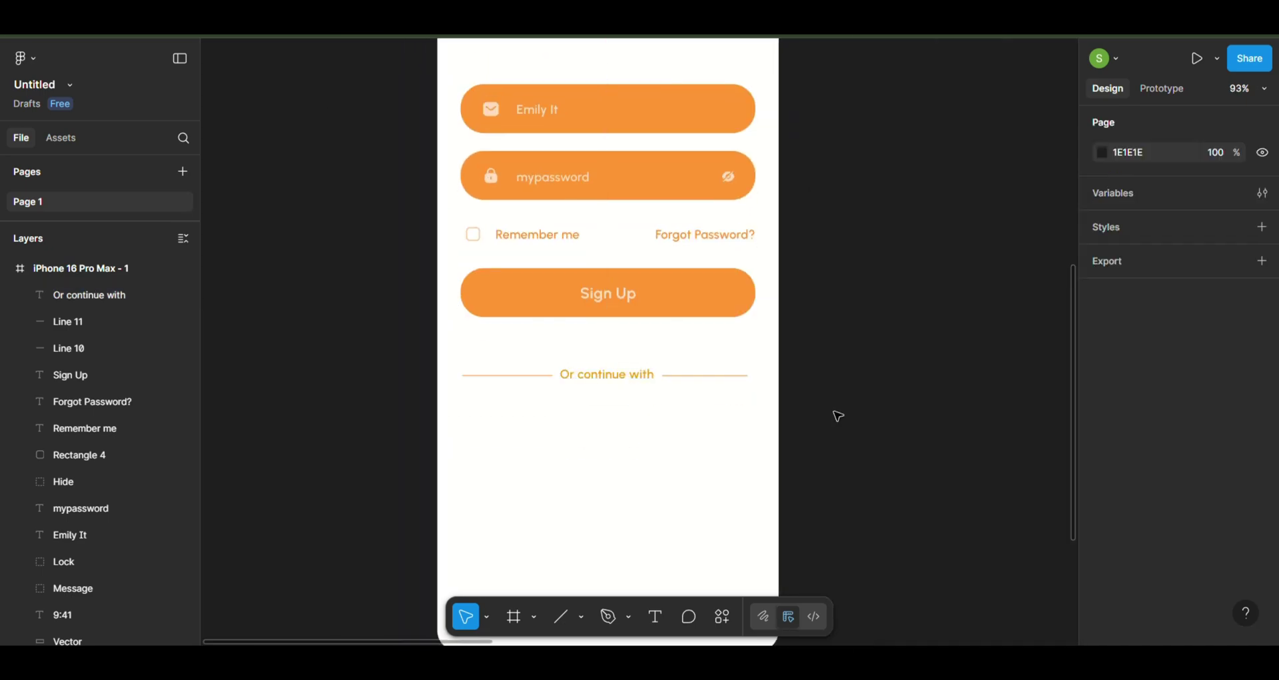
scroll(621, 386, down, 5)
scroll(805, 353, down, 3)
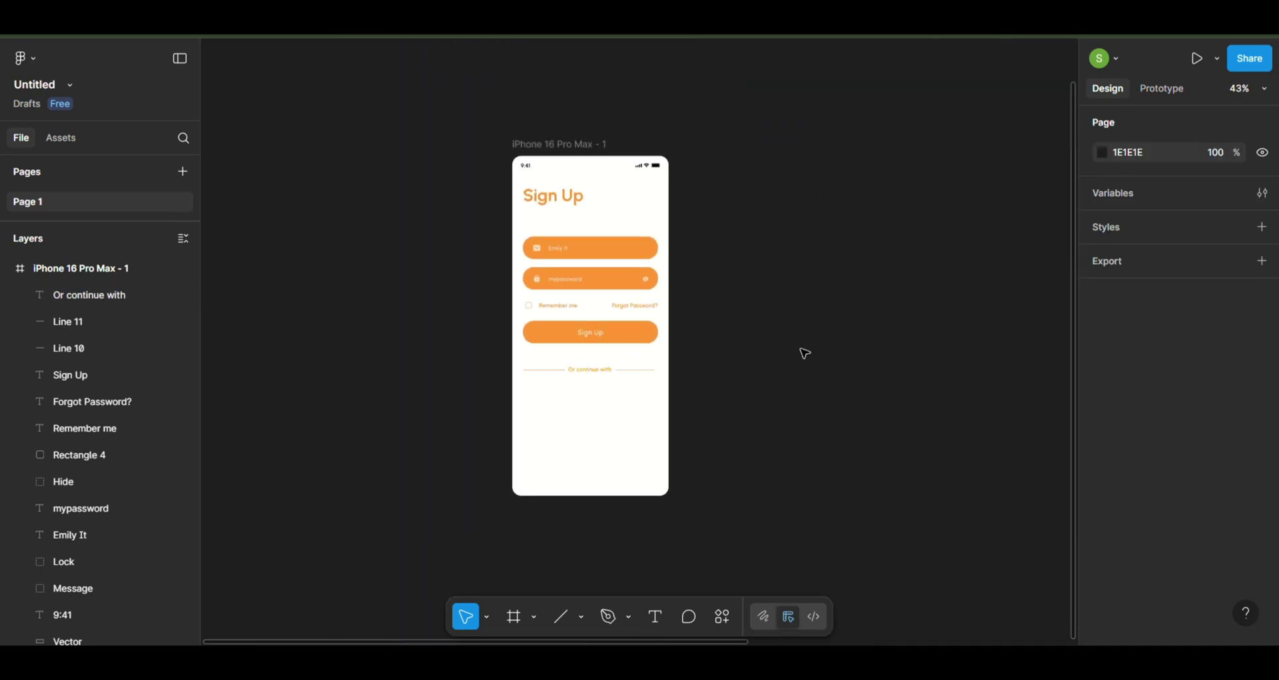
scroll(803, 351, right, 10)
click(686, 258)
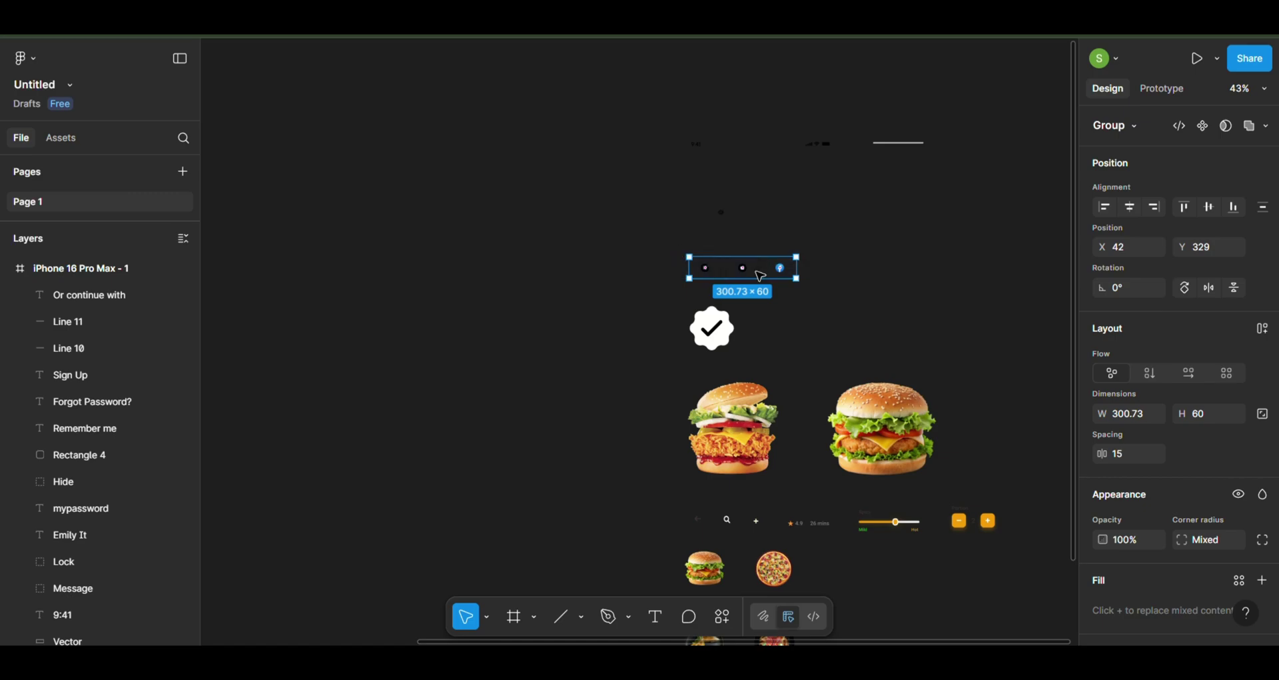
drag(685, 256, 409, 545)
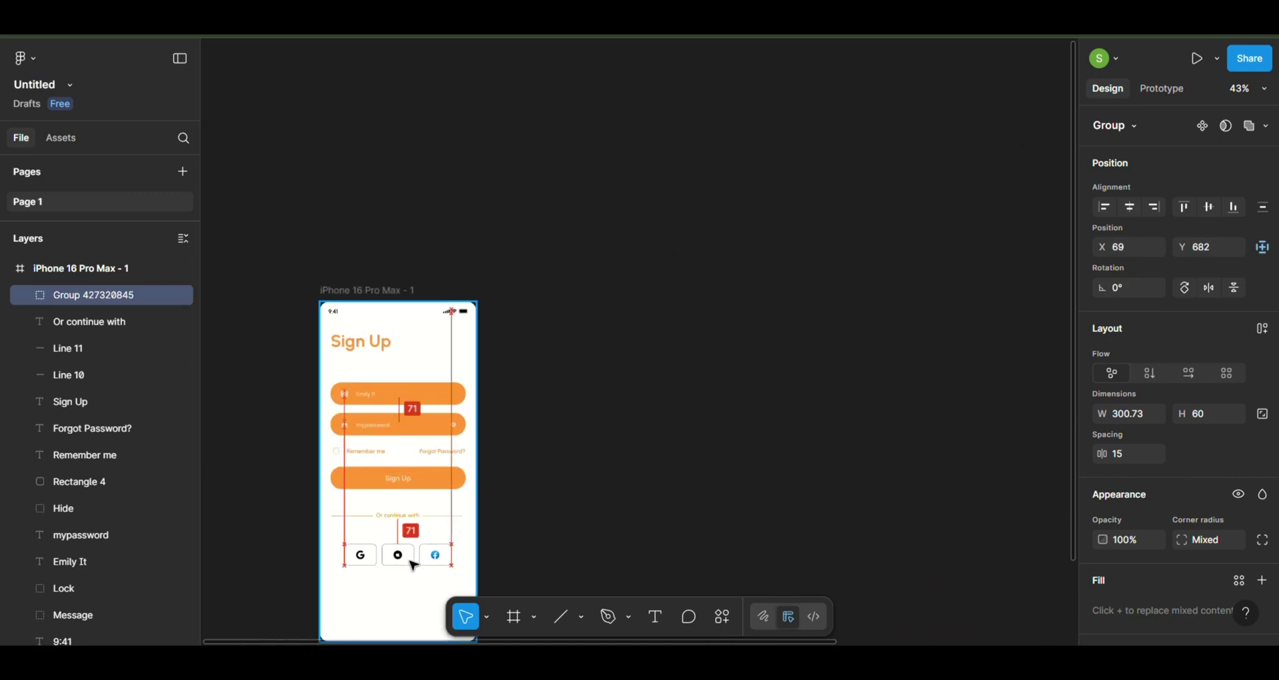
scroll(413, 560, down, 4)
scroll(433, 453, up, 3)
drag(464, 452, 462, 449)
Type 'Have an account? Log In' below the social buttons and select the 'Log In' words
click(639, 481)
scroll(500, 504, up, 5)
scroll(500, 505, up, 1)
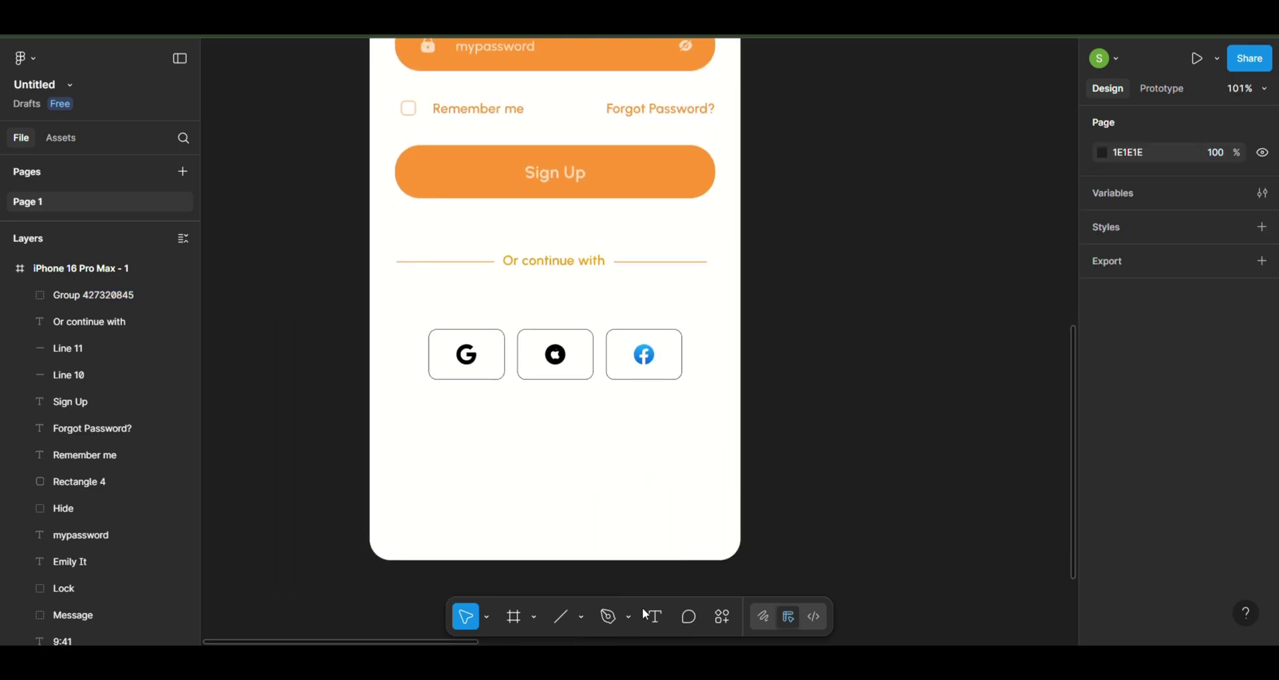
click(656, 616)
click(486, 421)
text(Hav)
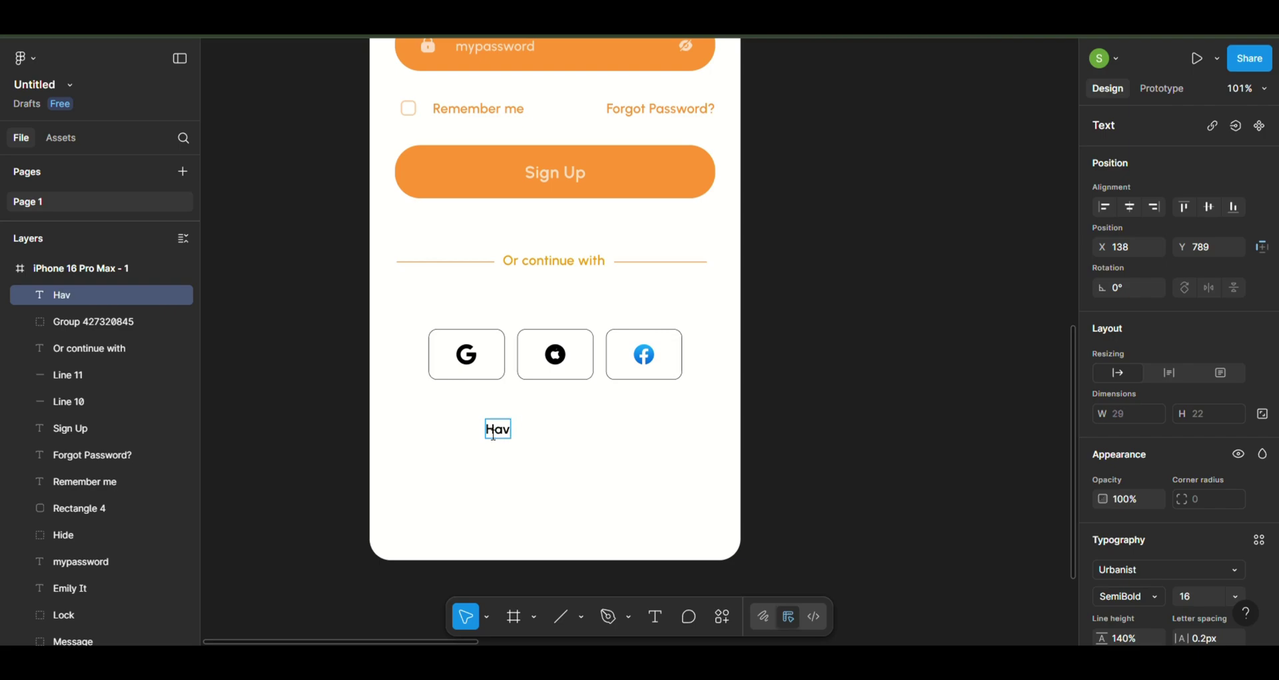
text(e an account? Log In)
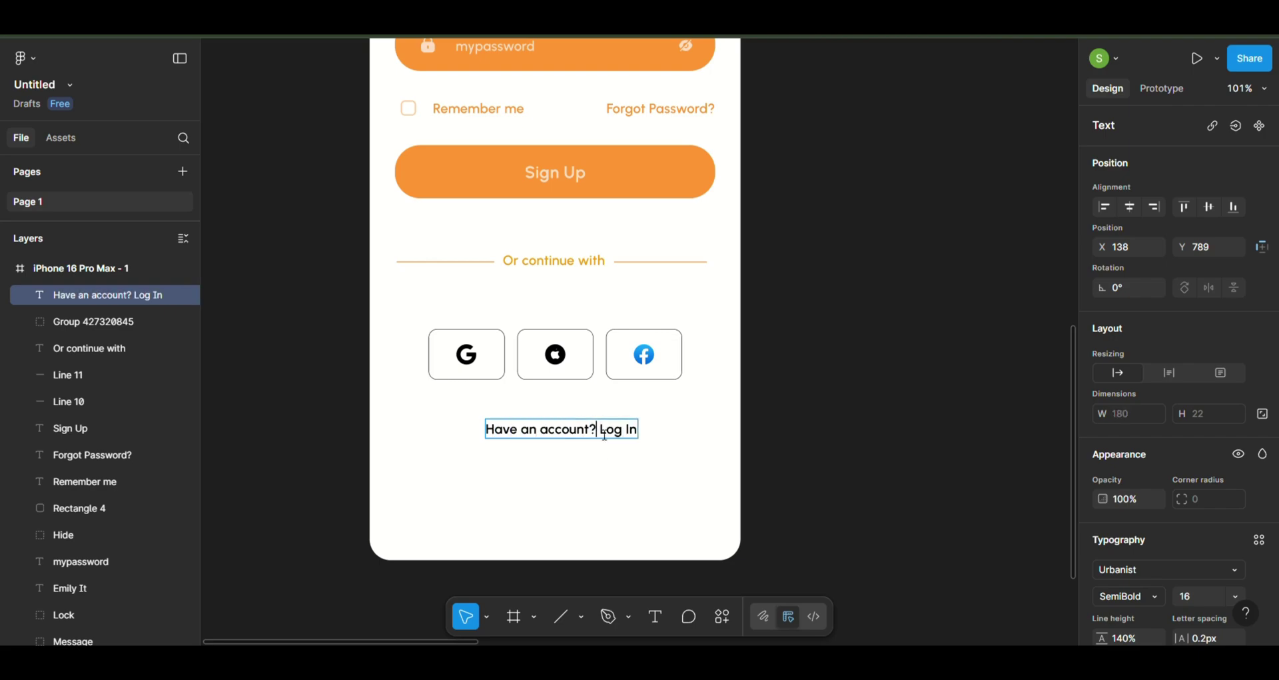
drag(604, 430, 637, 430)
Make 'Log In' Bold and blue 0163E0, then centre the line horizontally
scroll(1133, 453, down, 3)
click(1139, 439)
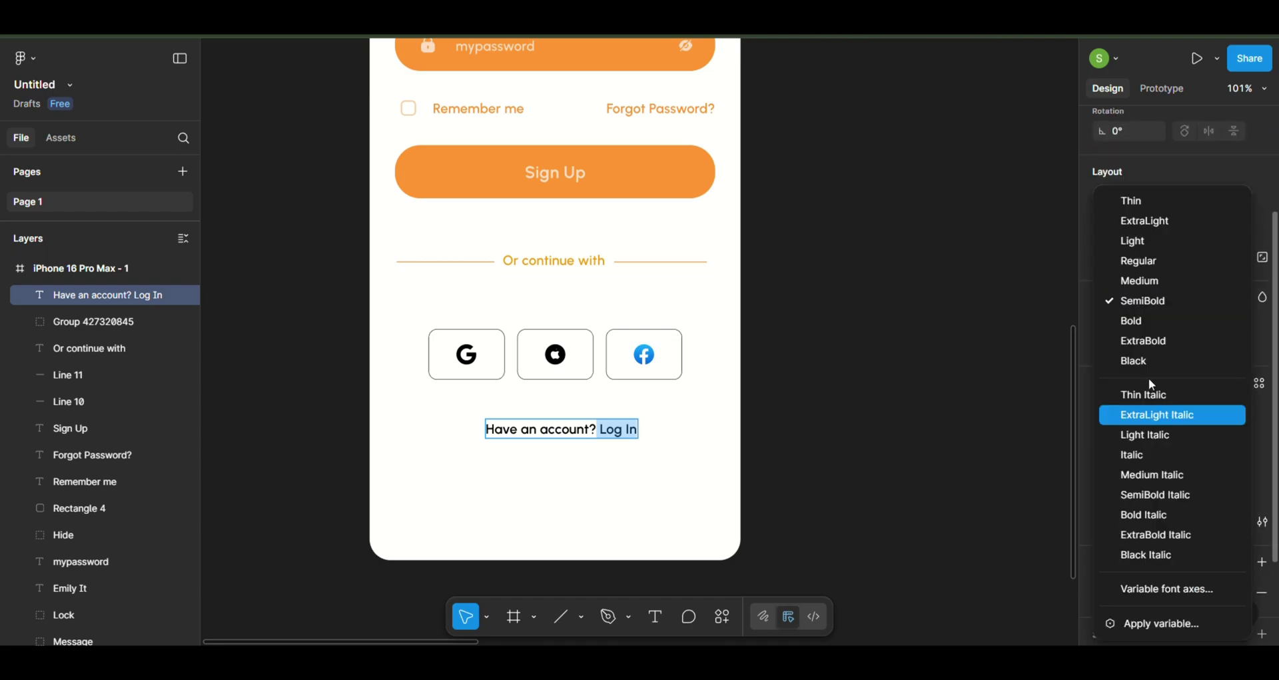
click(1145, 321)
click(1102, 592)
click(1040, 613)
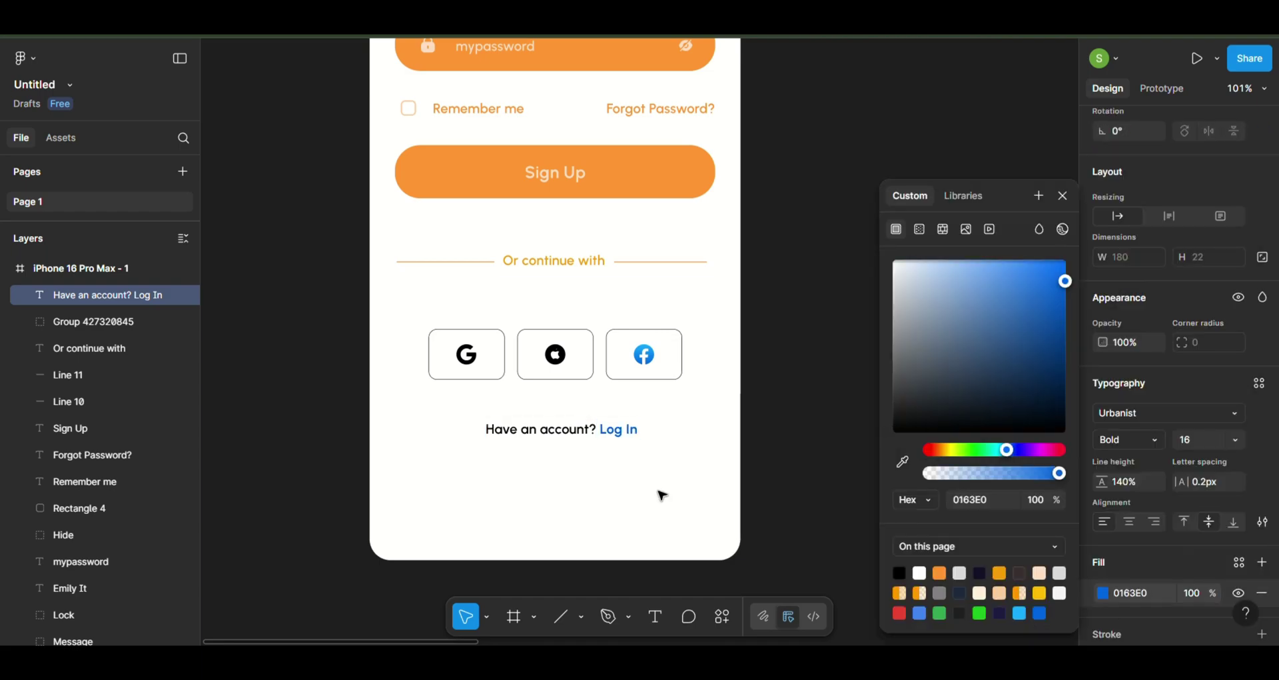
key(Escape)
drag(600, 441, 593, 439)
click(819, 413)
scroll(819, 413, down, 4)
Move the grey 142×4 handle asset to the bottom of the Sign Up screen, centred with the guides
scroll(820, 413, right, 5)
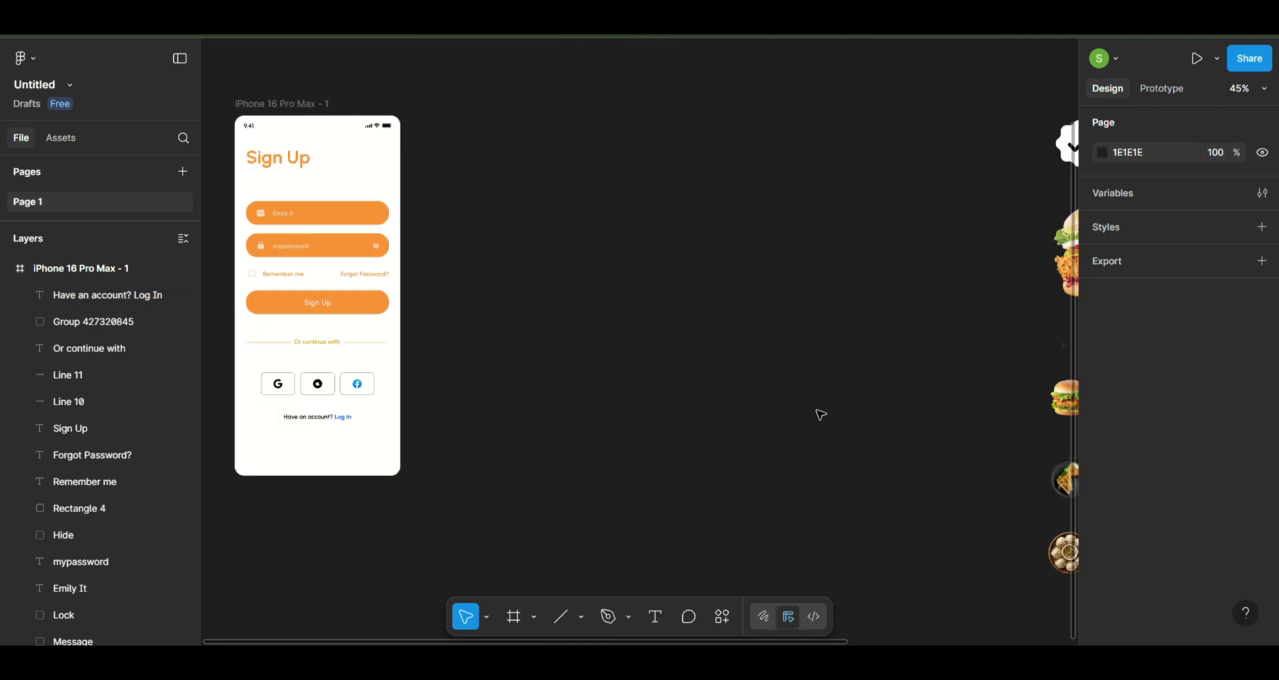
scroll(821, 415, right, 5)
click(934, 198)
ctrl+scroll(934, 199, up, 5)
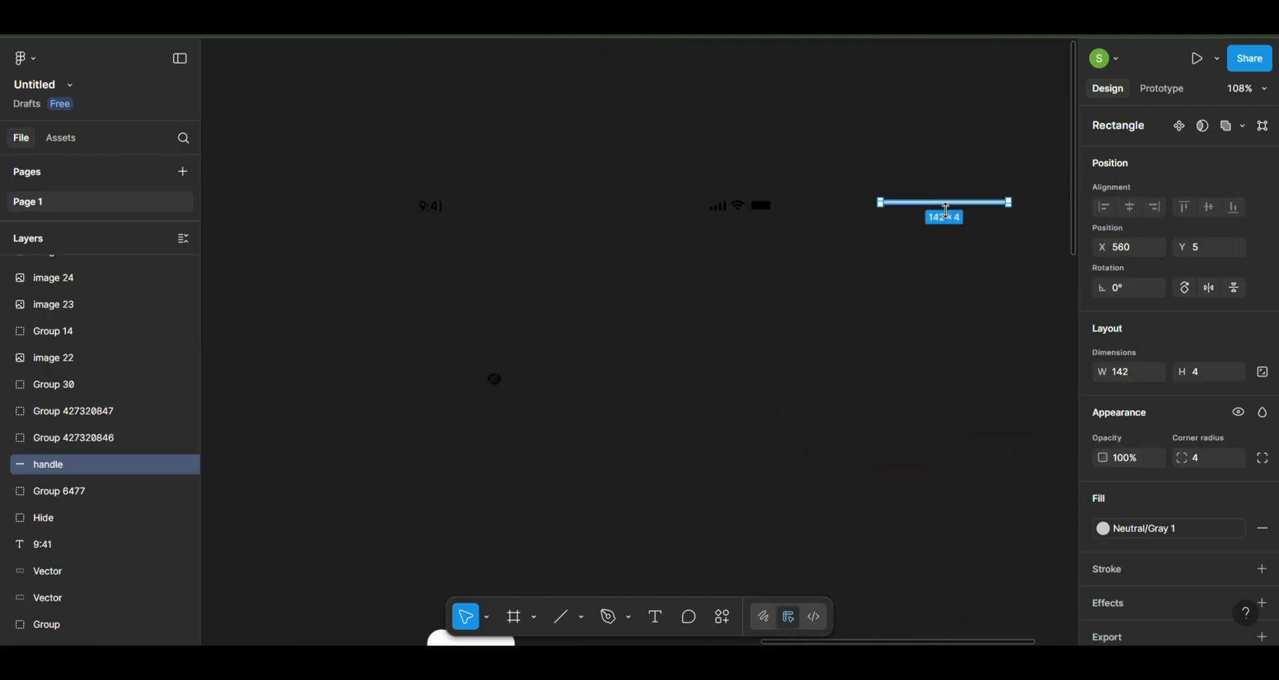
scroll(900, 217, left, 5)
scroll(443, 483, down, 5)
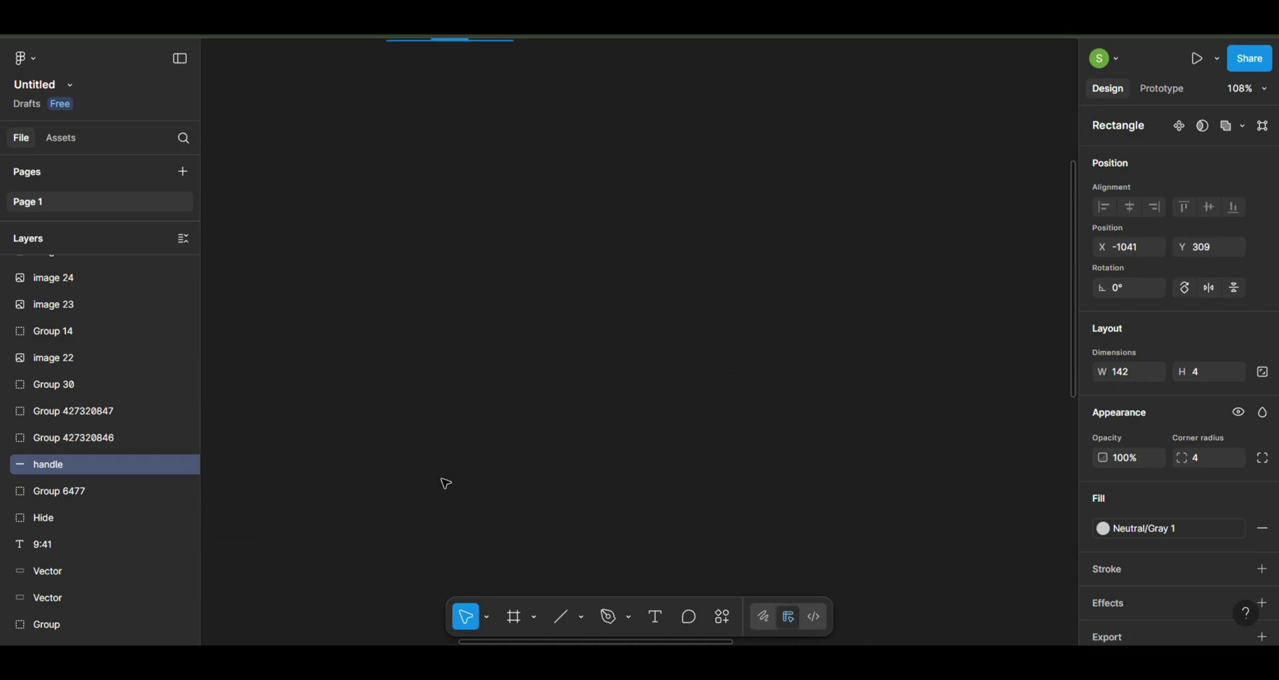
ctrl+scroll(443, 483, down, 5)
scroll(599, 353, left, 5)
ctrl+scroll(792, 219, up, 2)
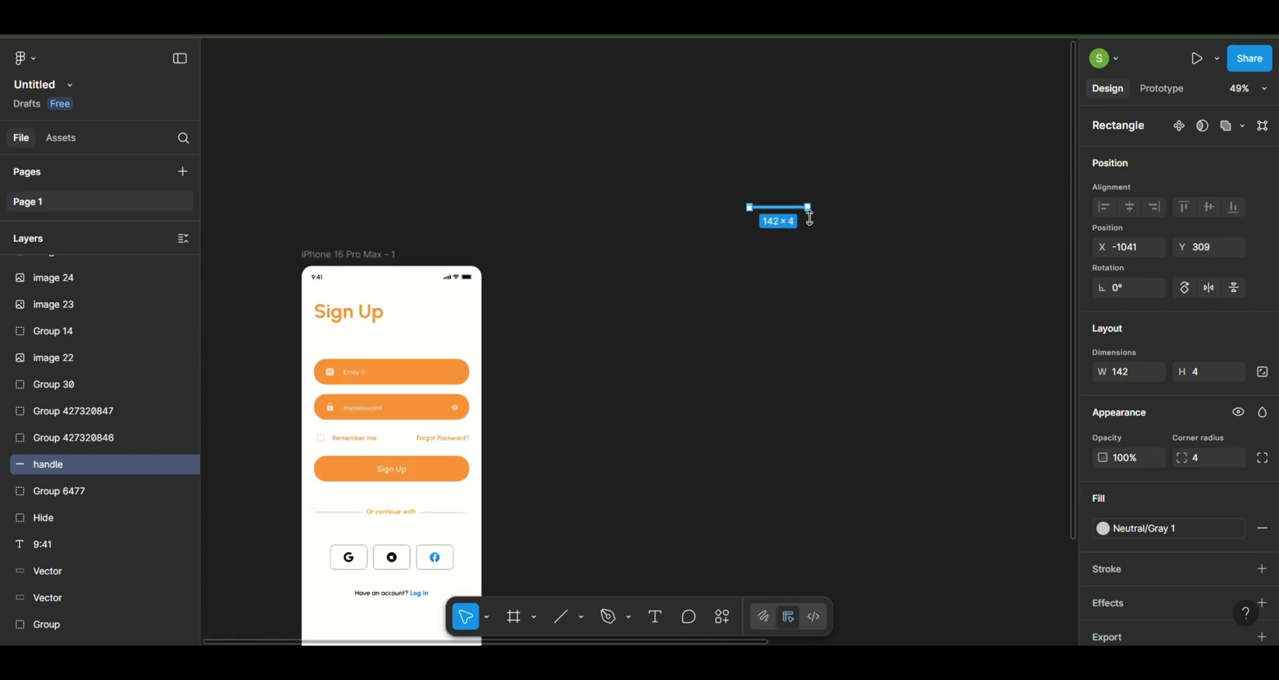
ctrl+scroll(791, 213, up, 5)
mouse_move(787, 213)
mouse_down()
mouse_move(283, 538)
mouse_move(596, 195)
mouse_move(599, 549)
mouse_up()
ctrl+scroll(333, 599, down, 5)
ctrl+scroll(588, 220, up, 2)
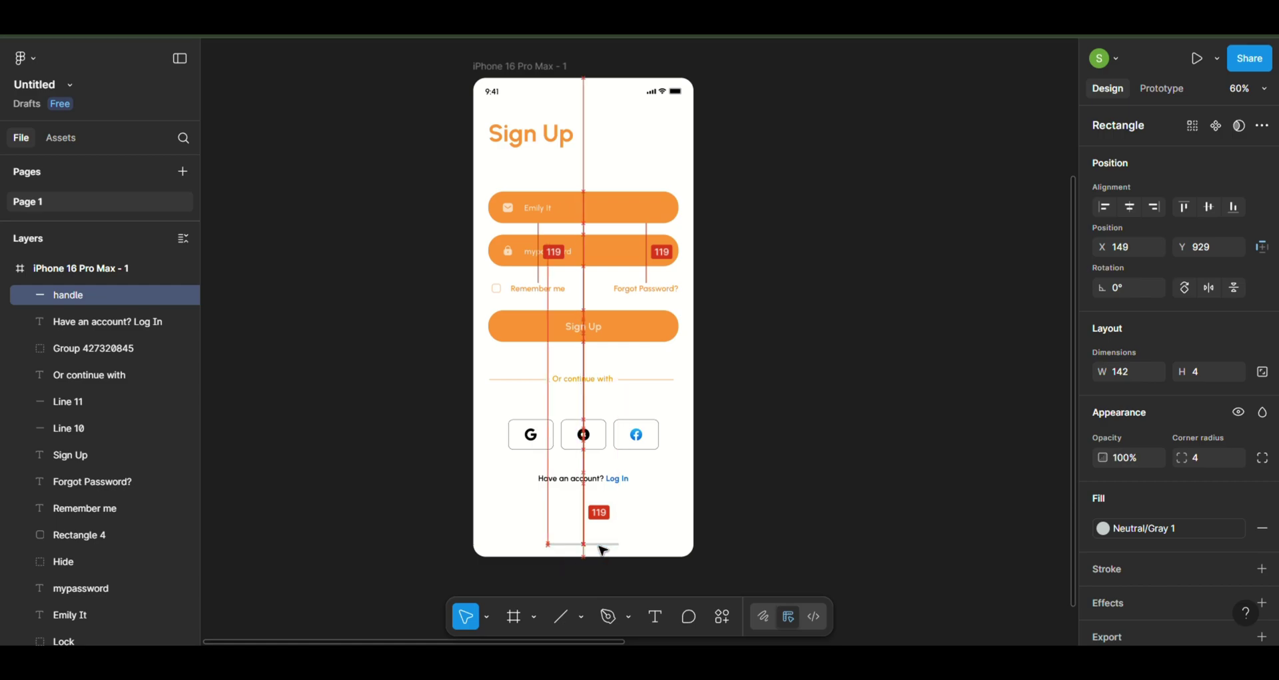
drag(600, 549, 605, 548)
Select all the Sign Up screen content and nudge it slightly lower
click(855, 387)
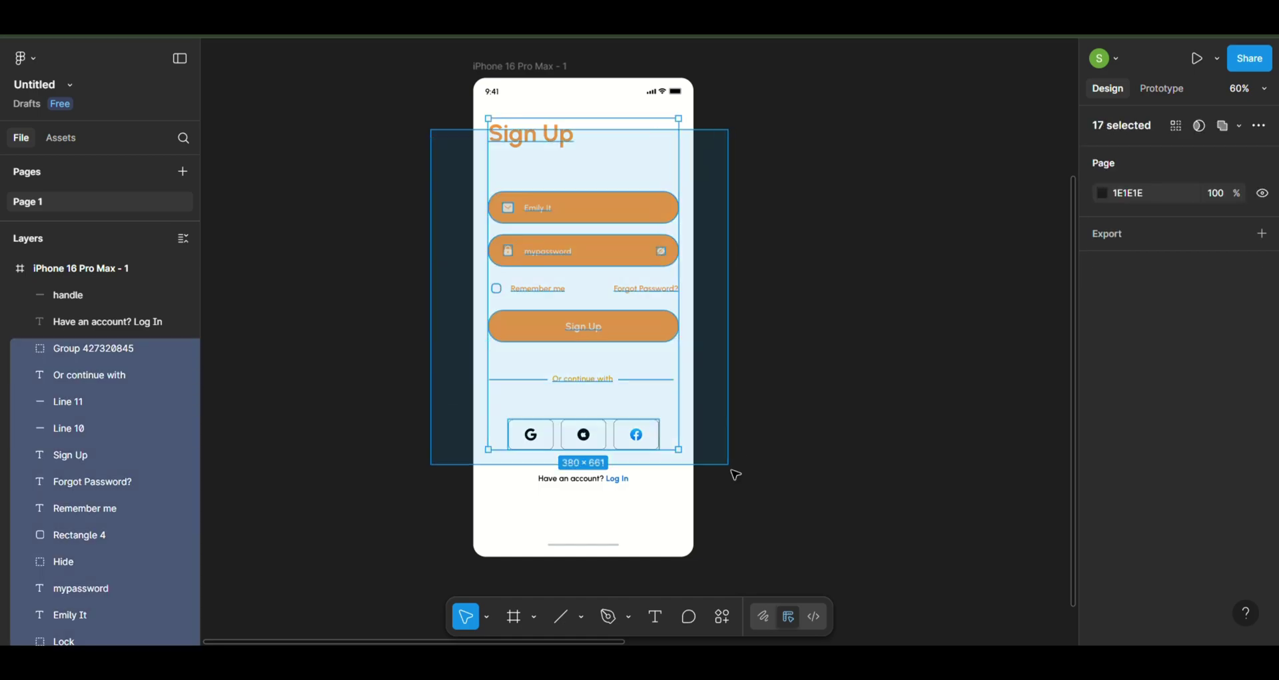
drag(438, 136, 733, 507)
drag(599, 299, 601, 309)
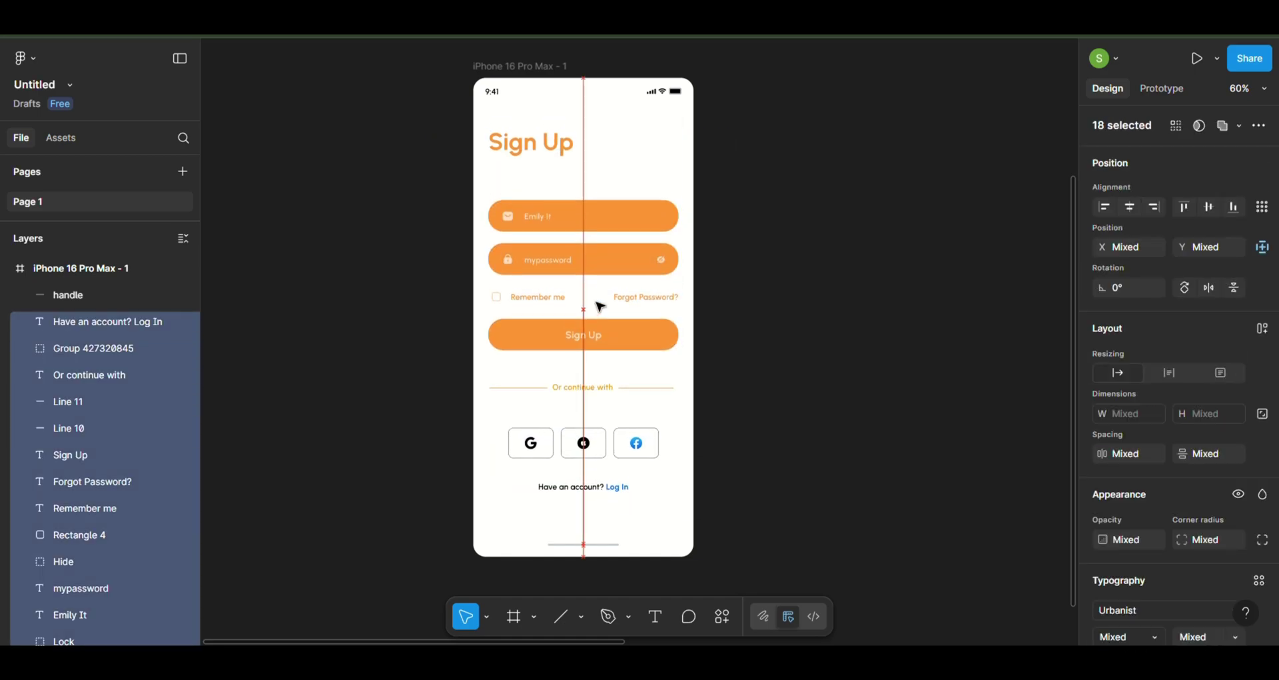
click(814, 309)
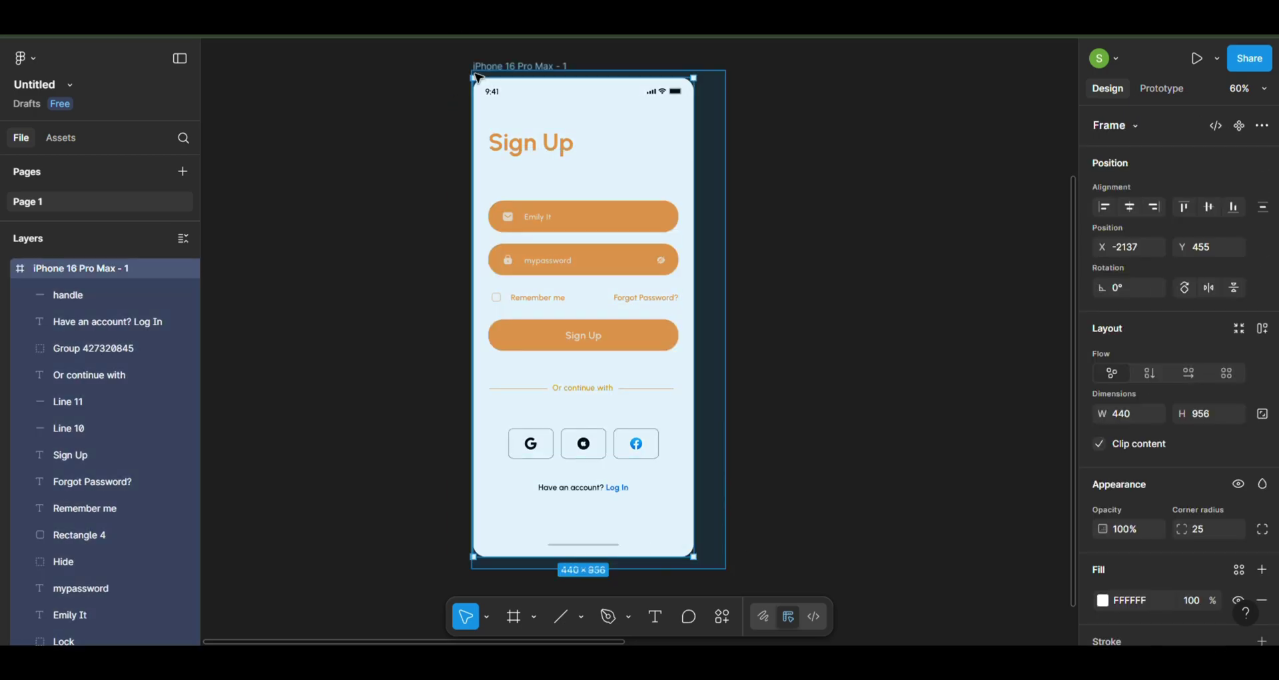
Wrap the screen in Frame 1 and duplicate it alongside as Frame 2
right_click(554, 119)
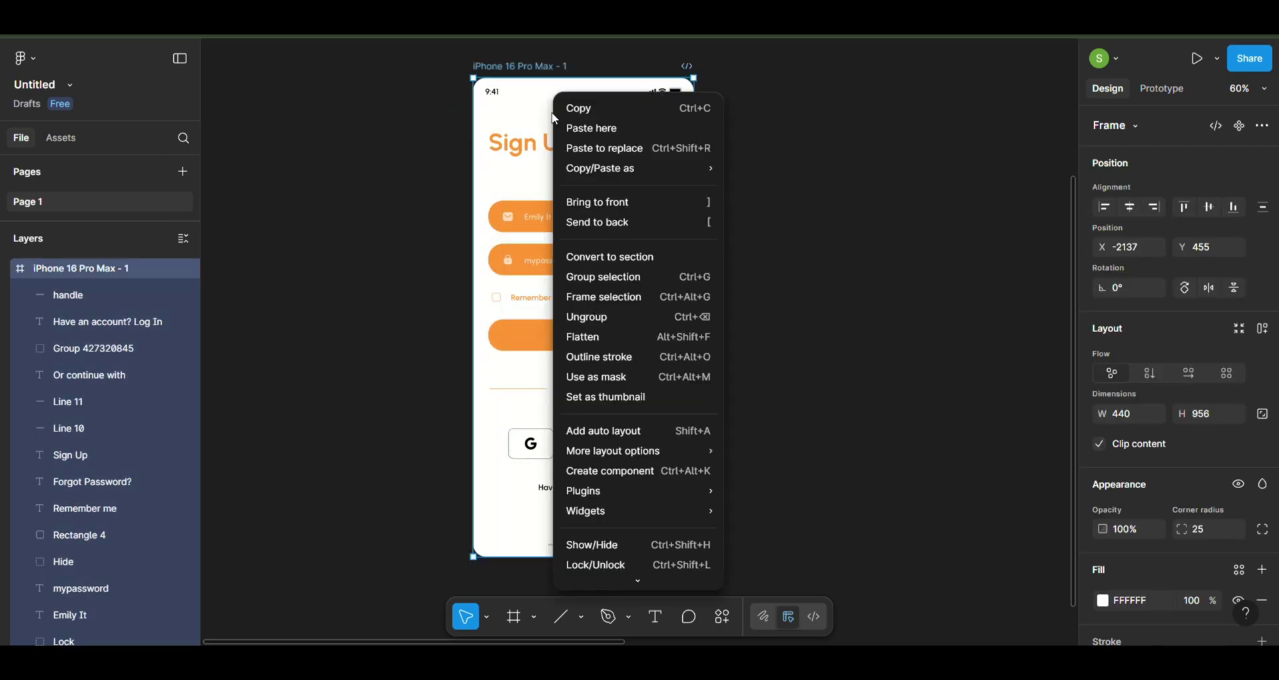
click(603, 296)
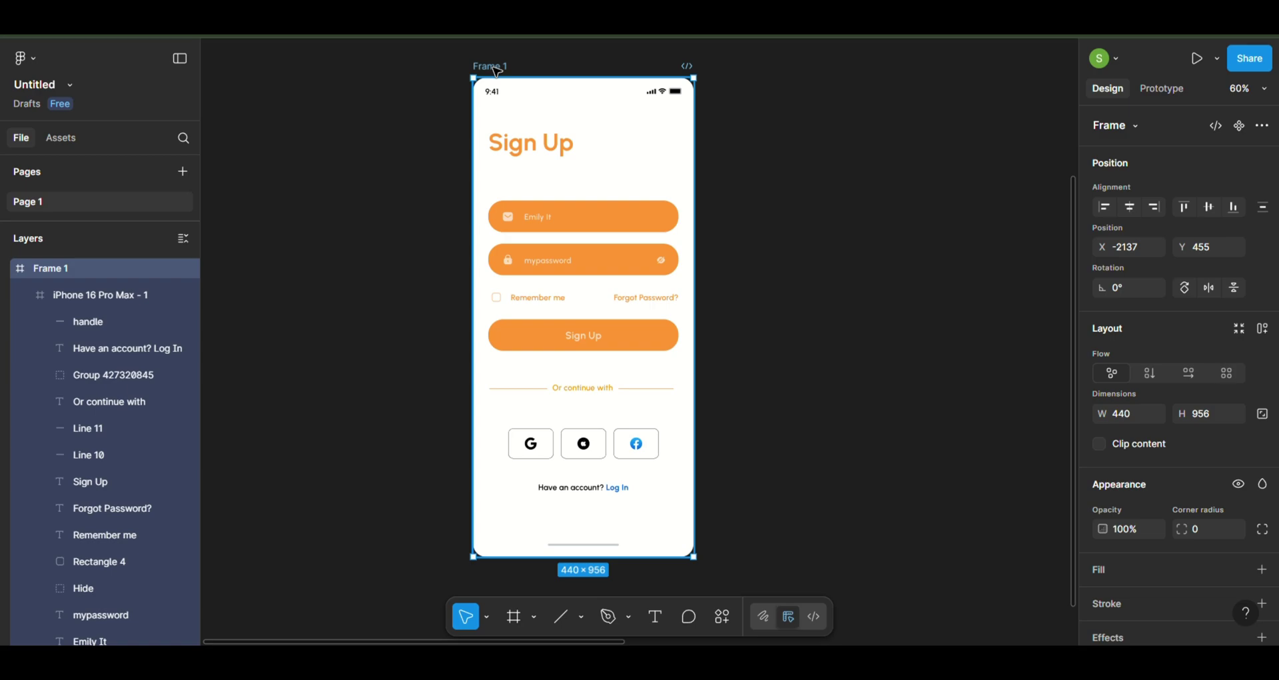
key(ctrl+d)
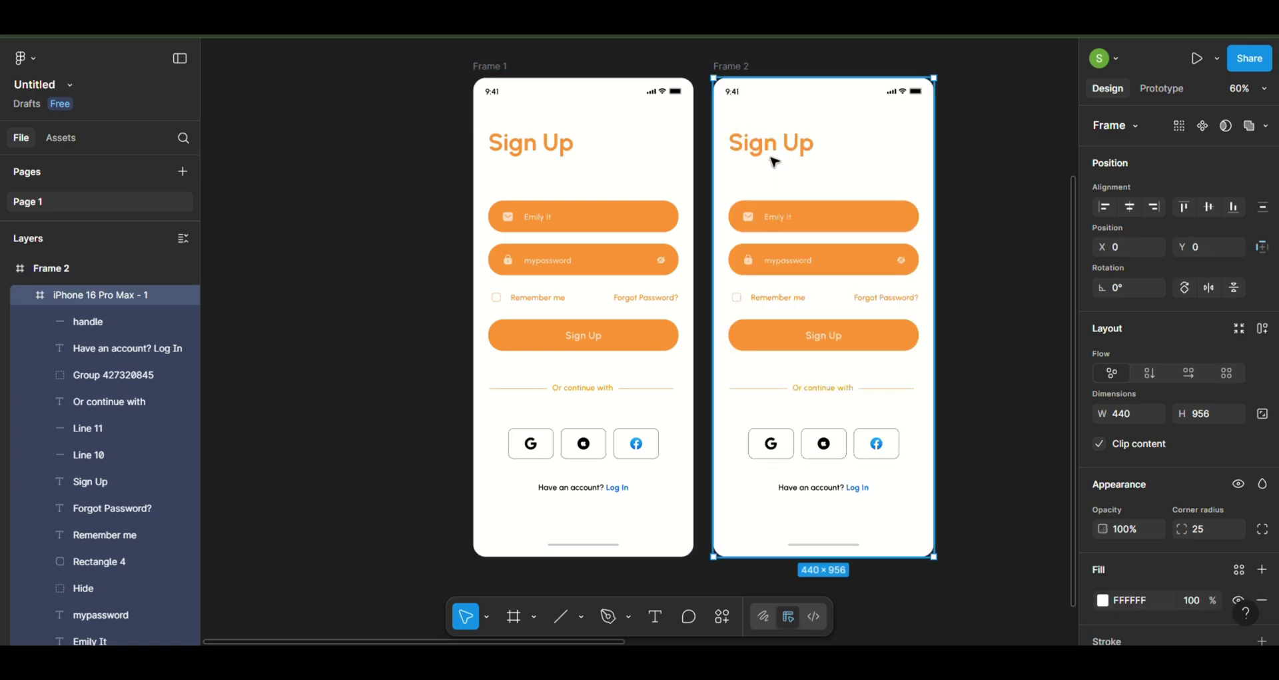
Change the Frame 2 heading from Sign Up to 'Log In'
double_click(775, 162)
double_click(804, 147)
text(Log)
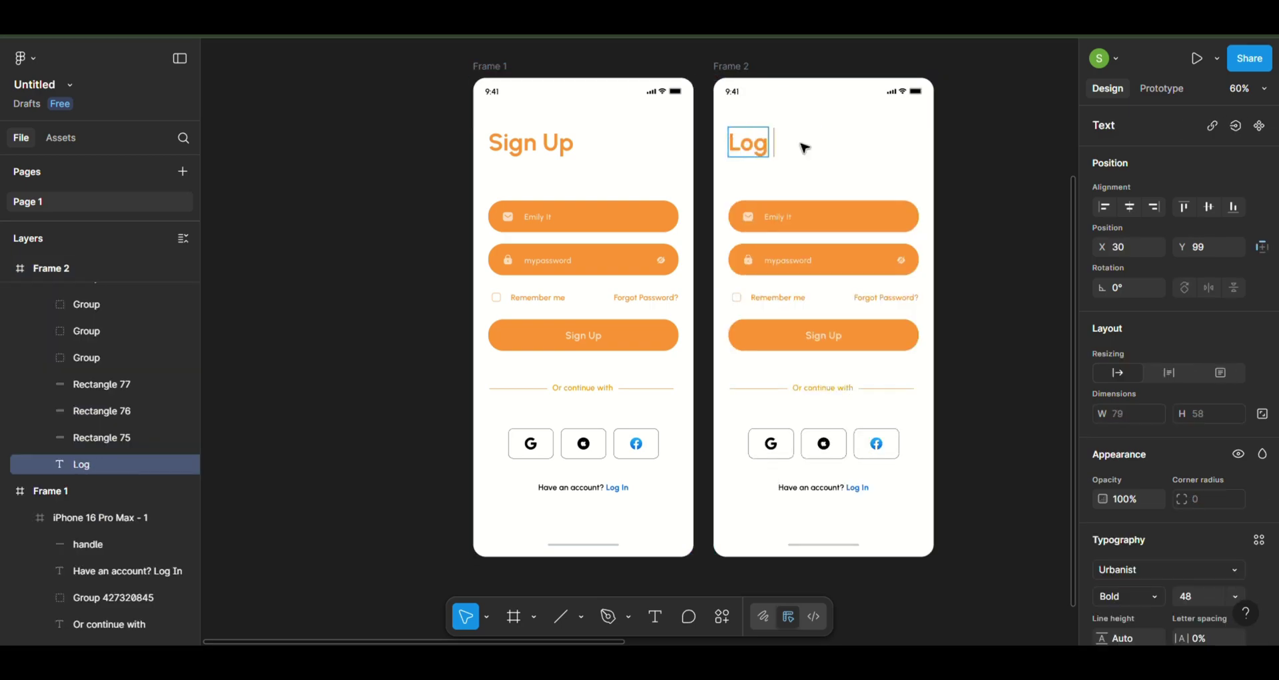
text( In)
key(shift+1)
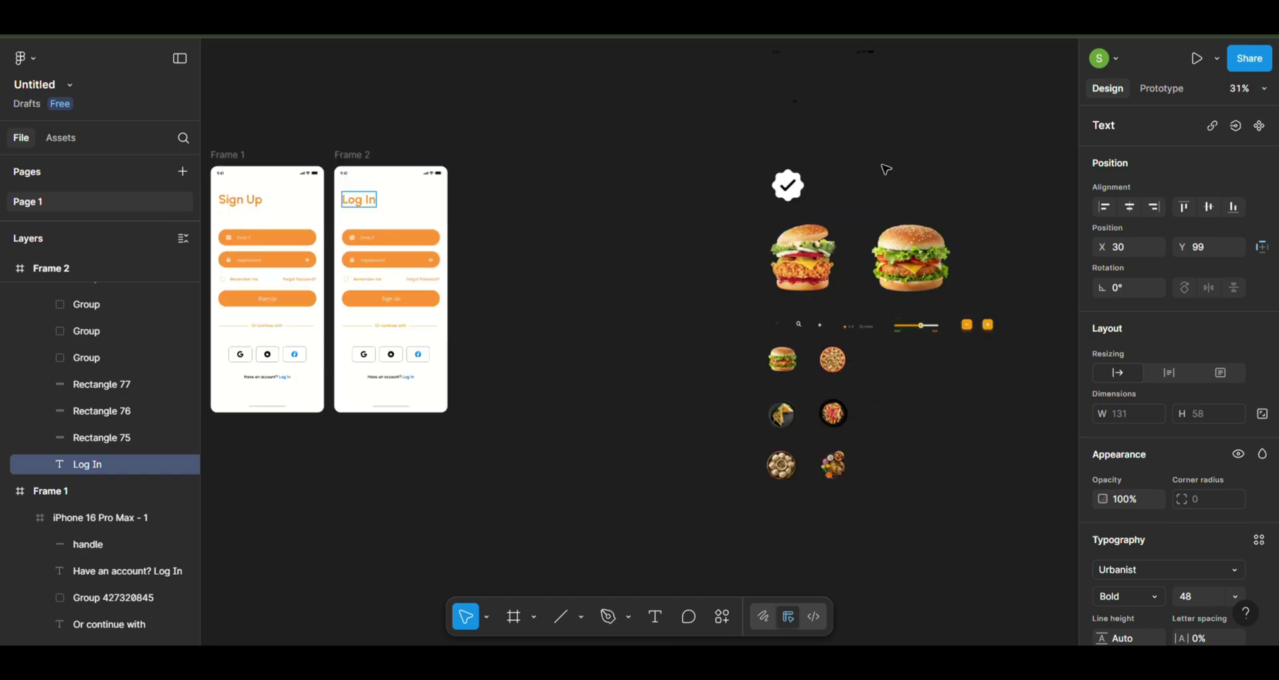
Replace the faded eye icon in the password field and align the new one at the field's end
scroll(833, 170, up, 2)
click(790, 173)
scroll(438, 333, up, 5)
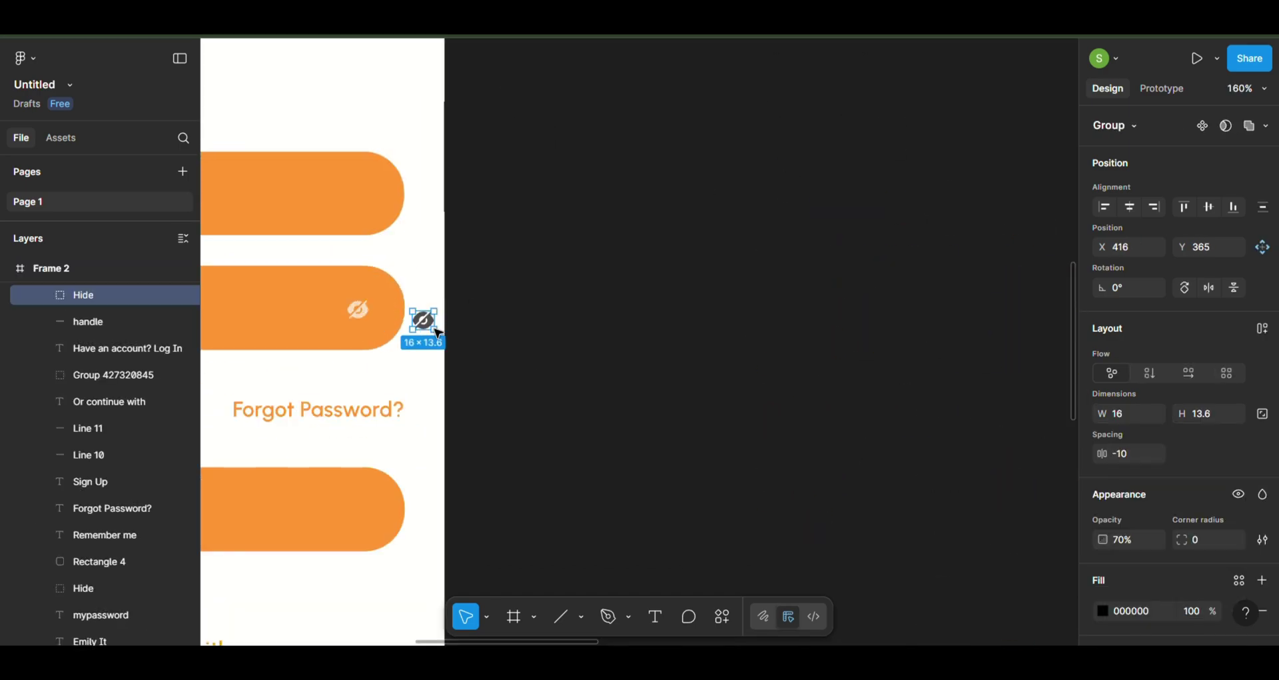
drag(425, 325, 330, 310)
key(Delete)
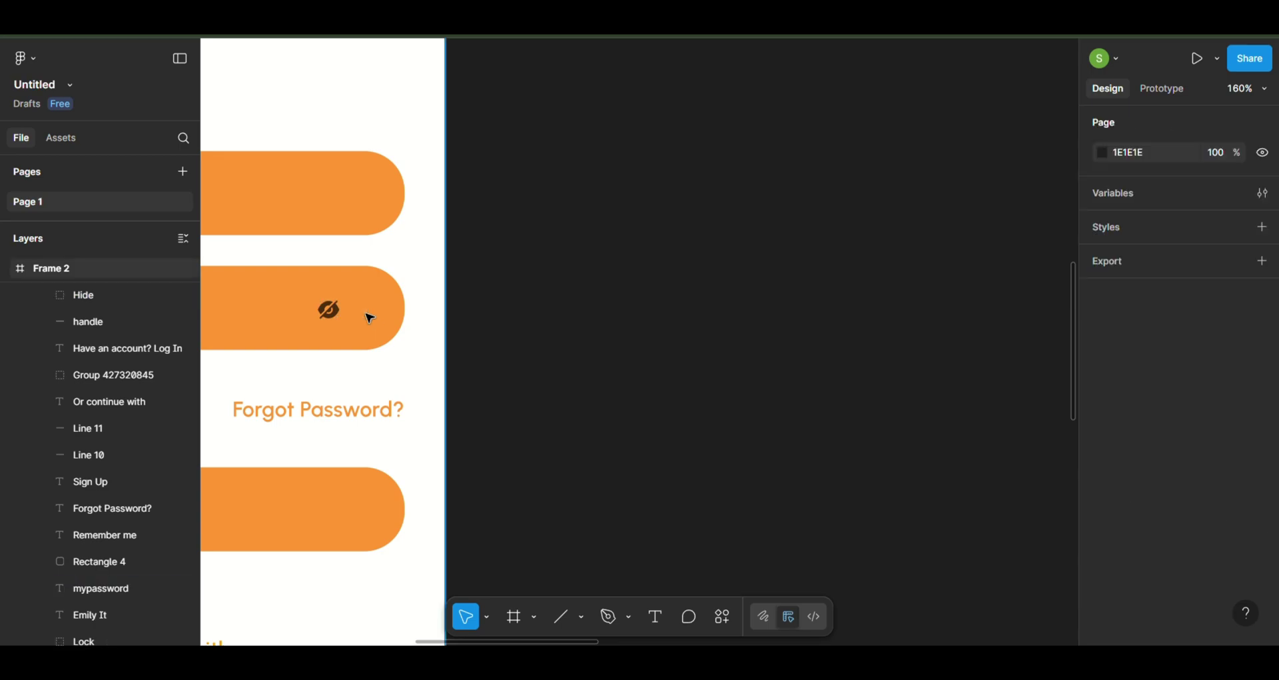
click(337, 313)
click(330, 310)
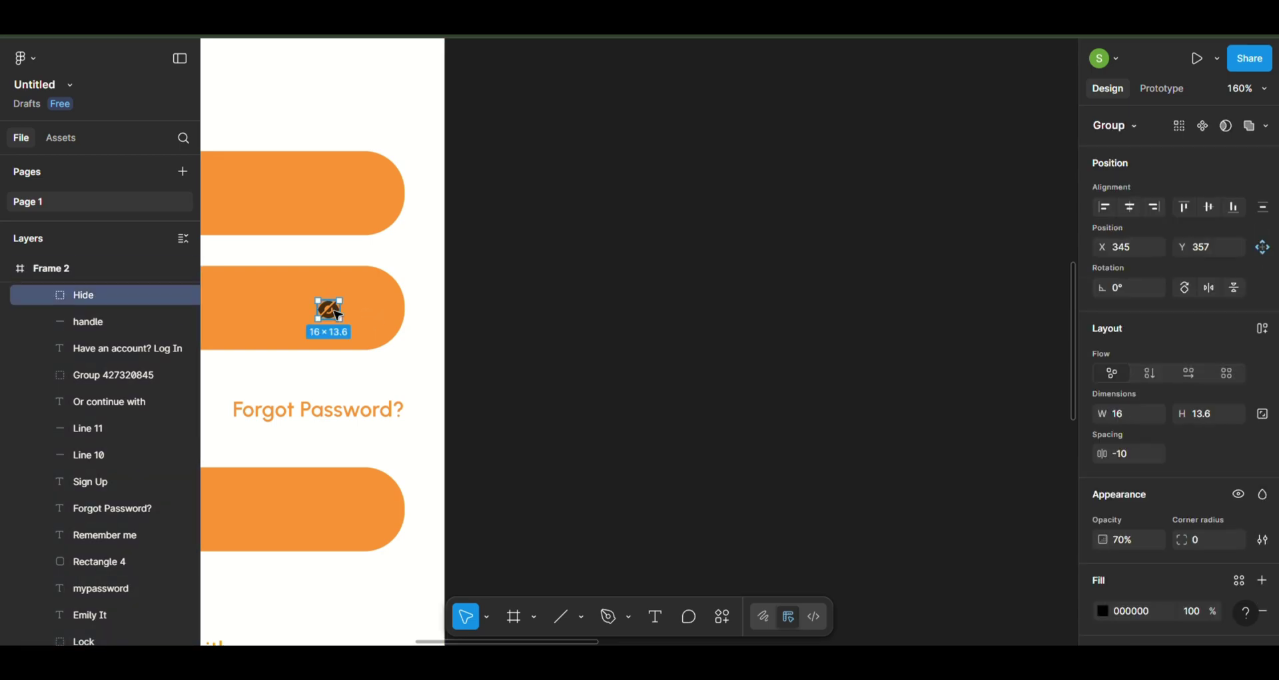
drag(330, 309, 346, 316)
scroll(343, 322, down, 5)
scroll(343, 322, left, 5)
scroll(343, 322, down, 1)
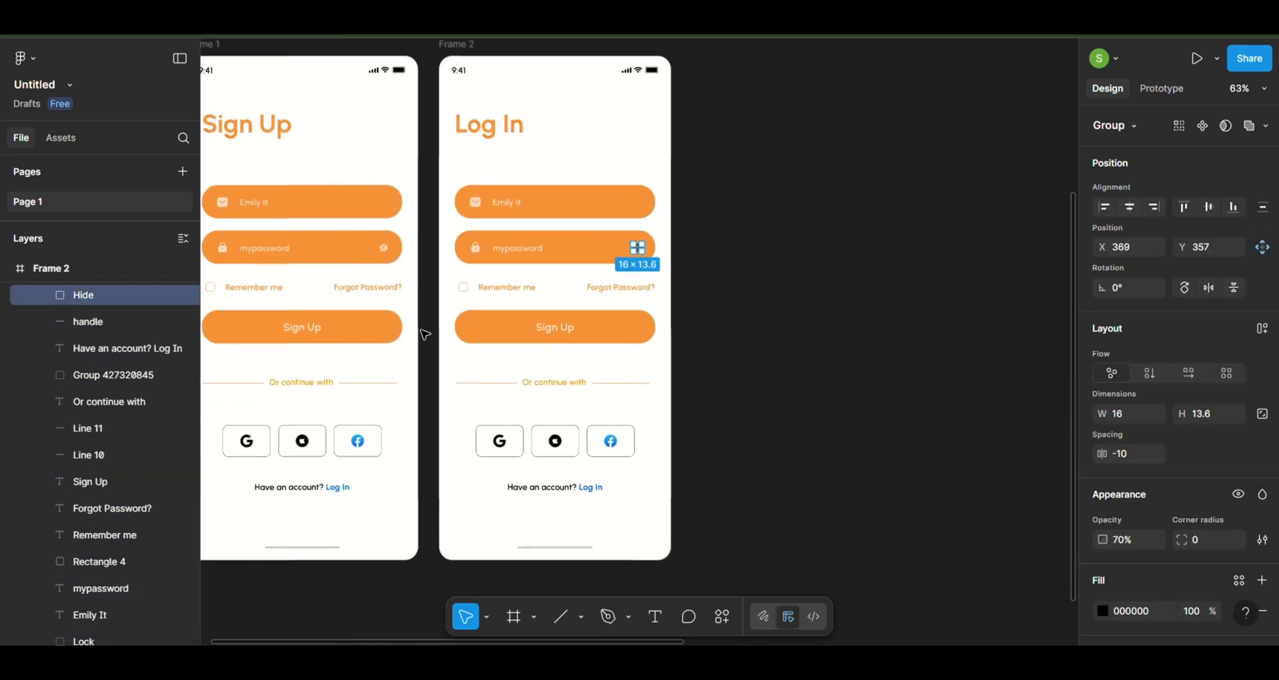
Relabel the button to Login and the bottom link to Sign In, then select both screens
double_click(560, 331)
text(Login)
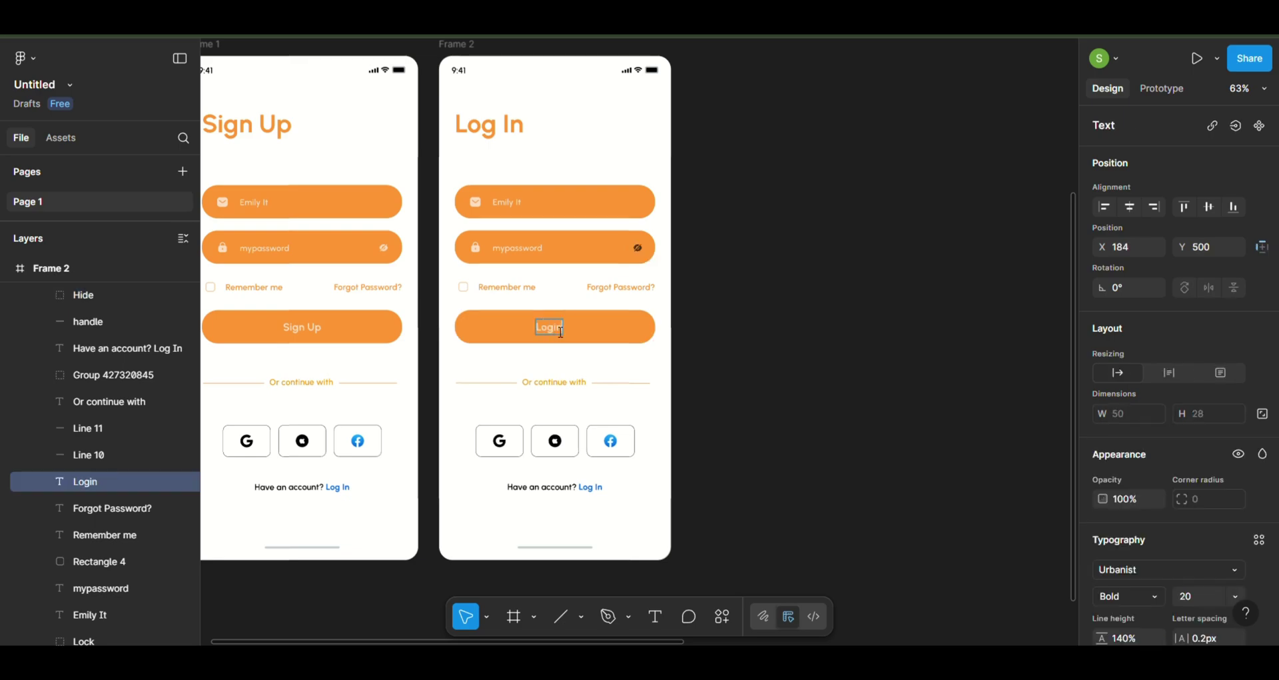
double_click(599, 488)
text(Sign)
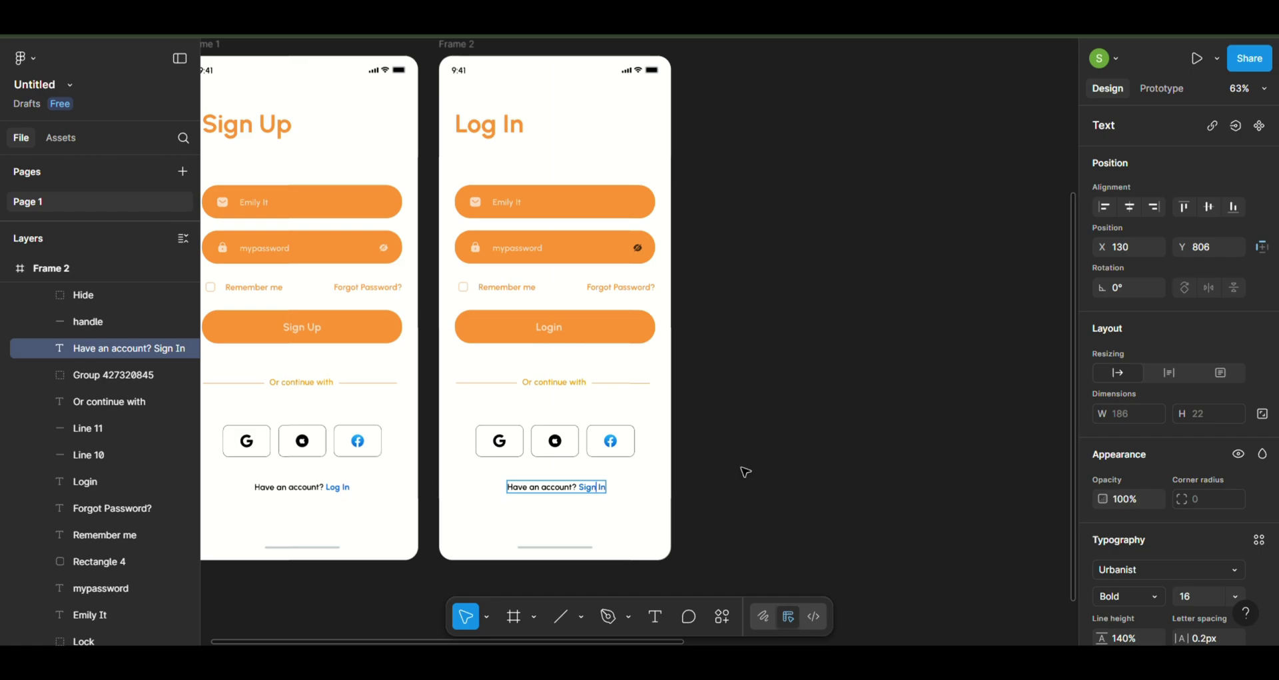
key(Escape)
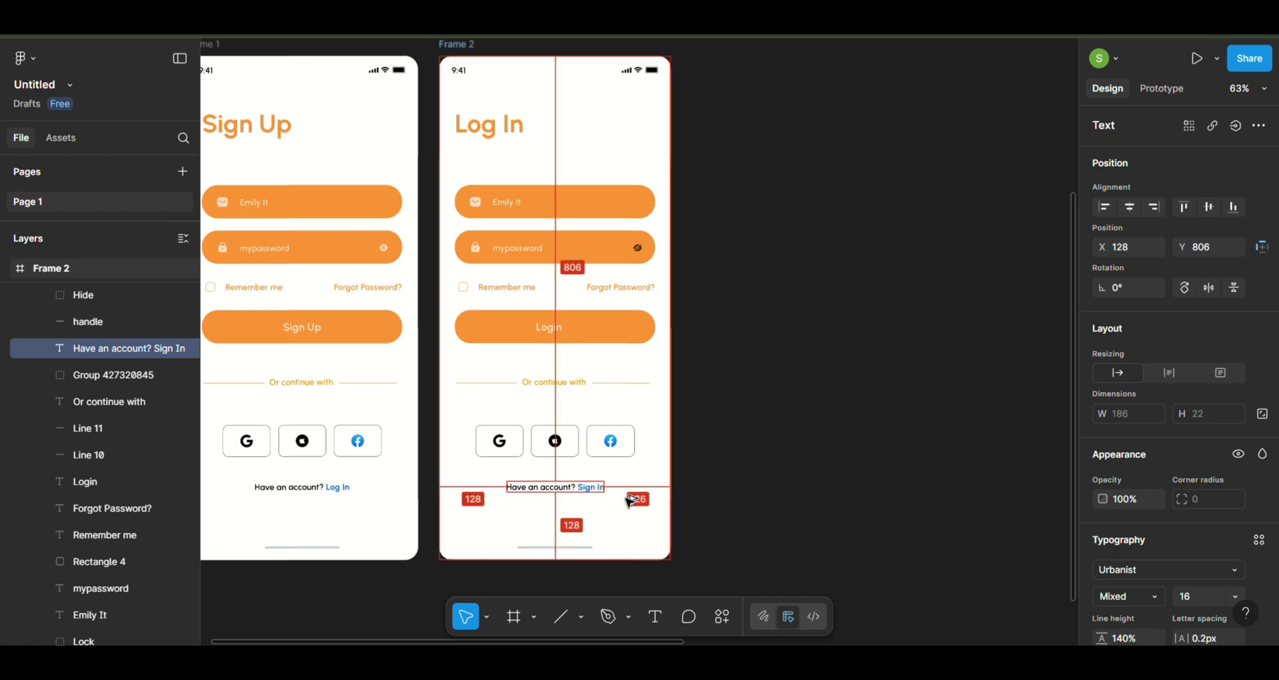
click(765, 451)
scroll(766, 453, left, 3)
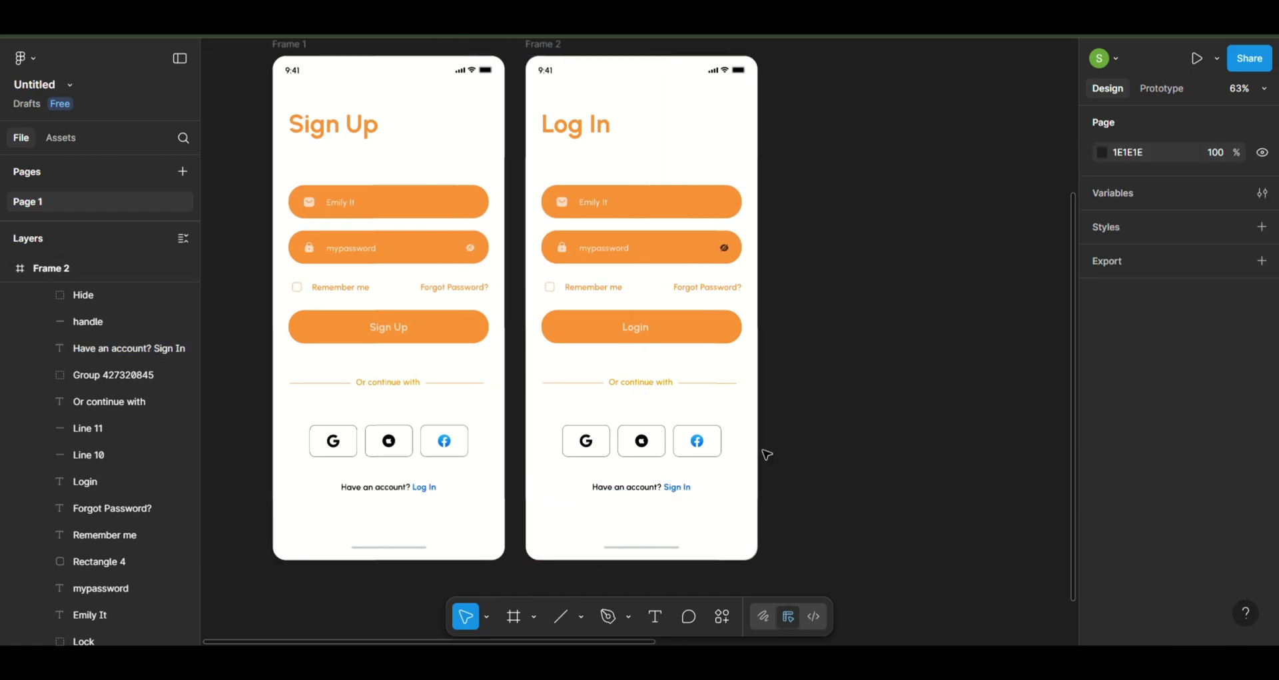
ctrl+scroll(766, 453, down, 3)
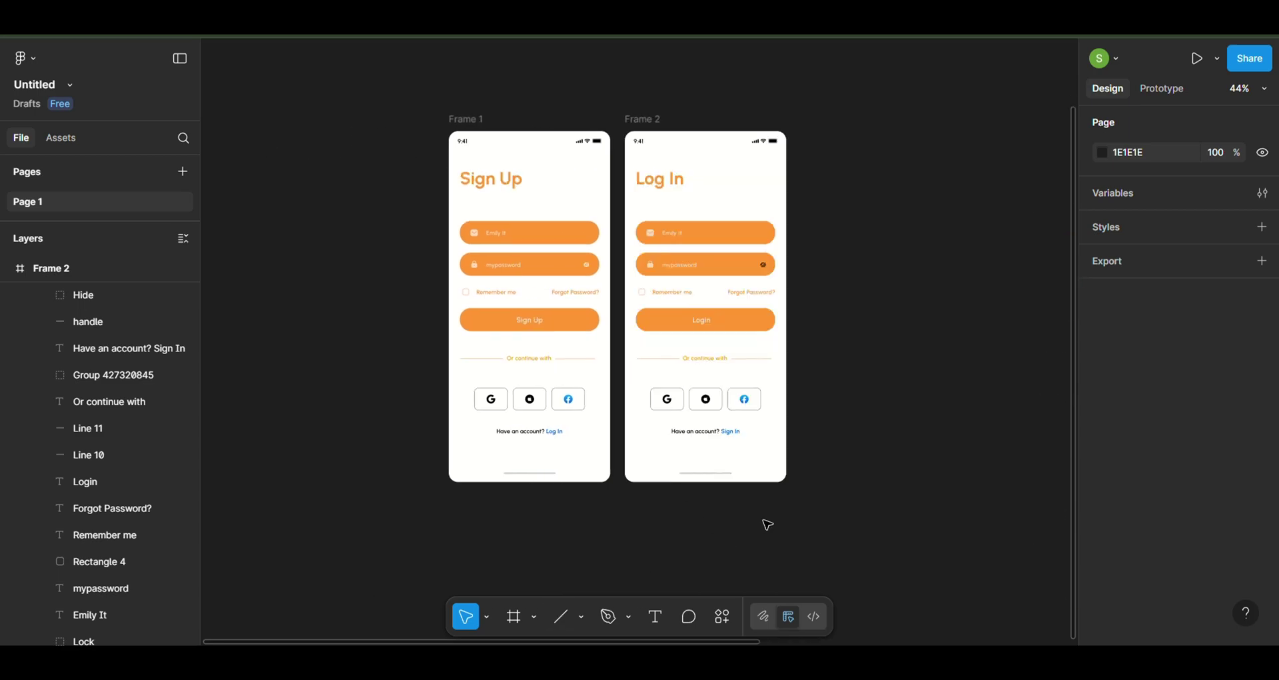
drag(868, 522, 499, 166)
Add an iPhone 16 Pro Max frame with corner radius 25 beside Frame 2
ctrl+scroll(459, 295, down, 2)
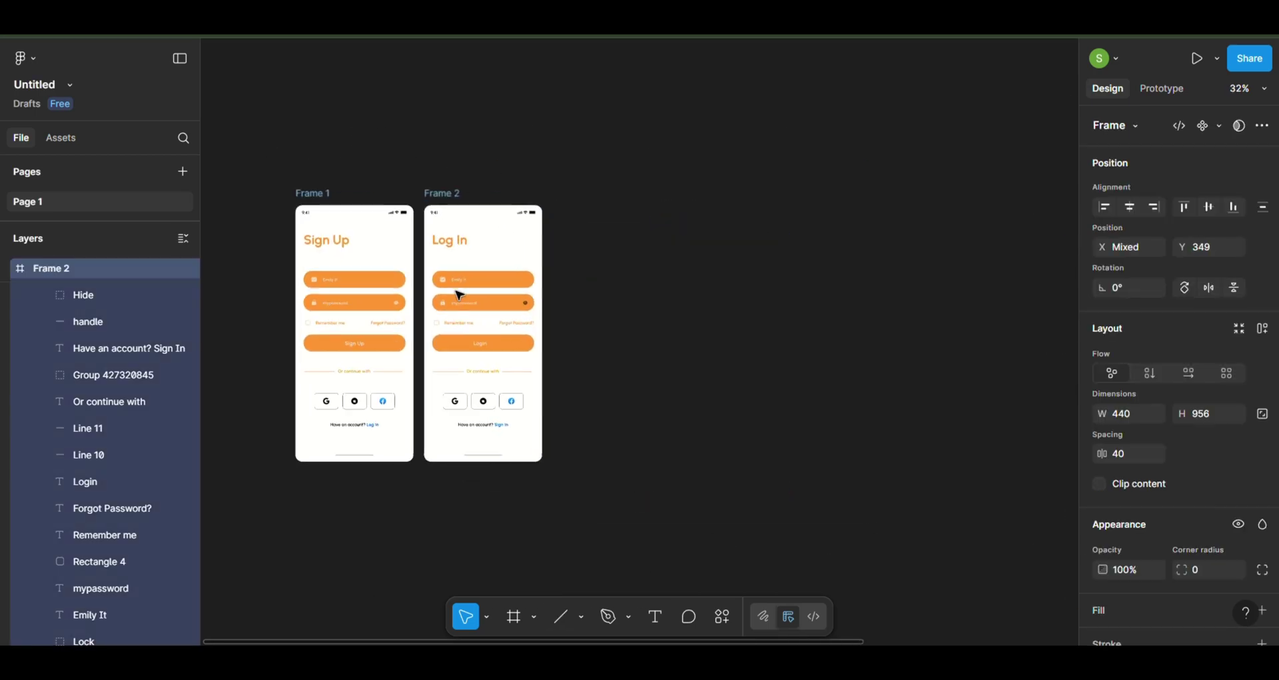
scroll(460, 295, up, 1)
click(688, 477)
click(535, 616)
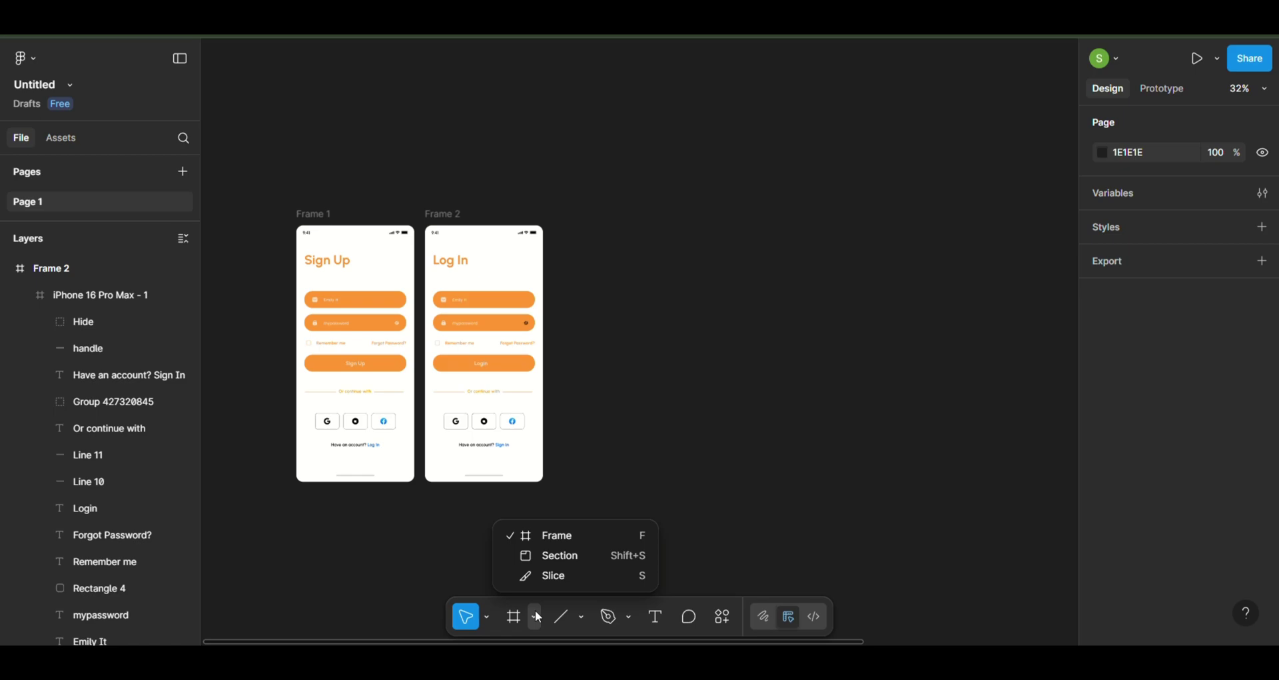
click(553, 534)
click(1145, 286)
drag(639, 280, 625, 287)
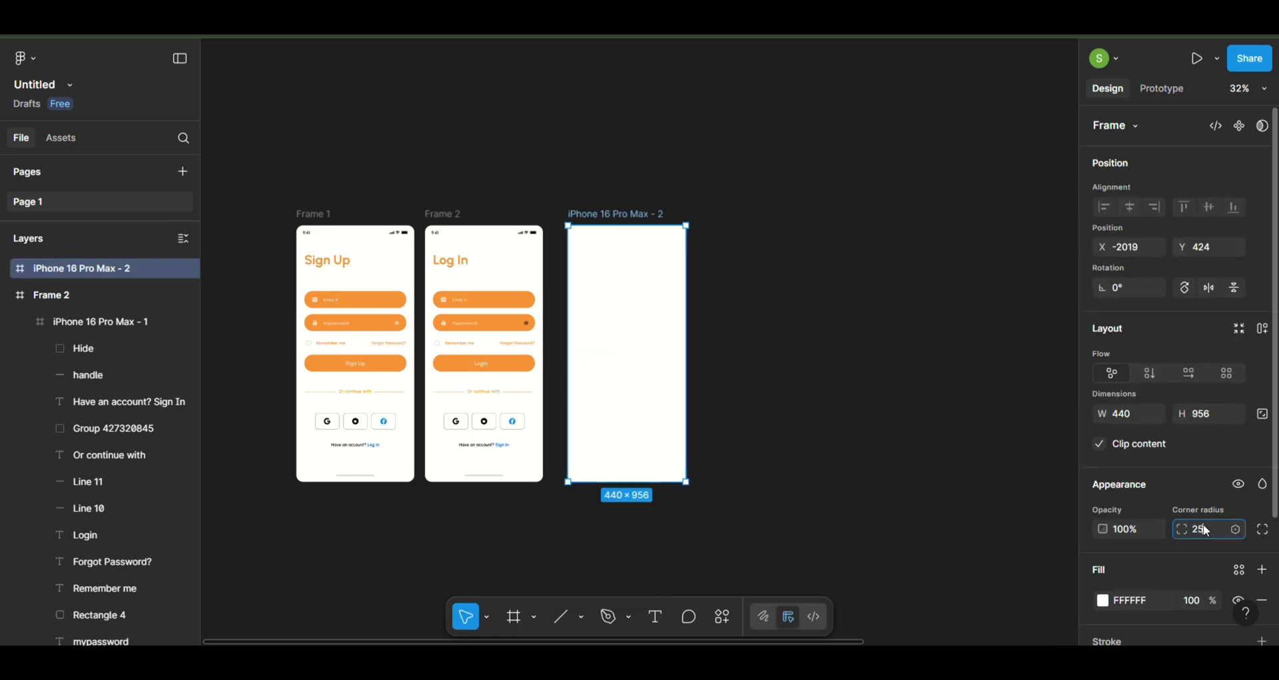
click(806, 399)
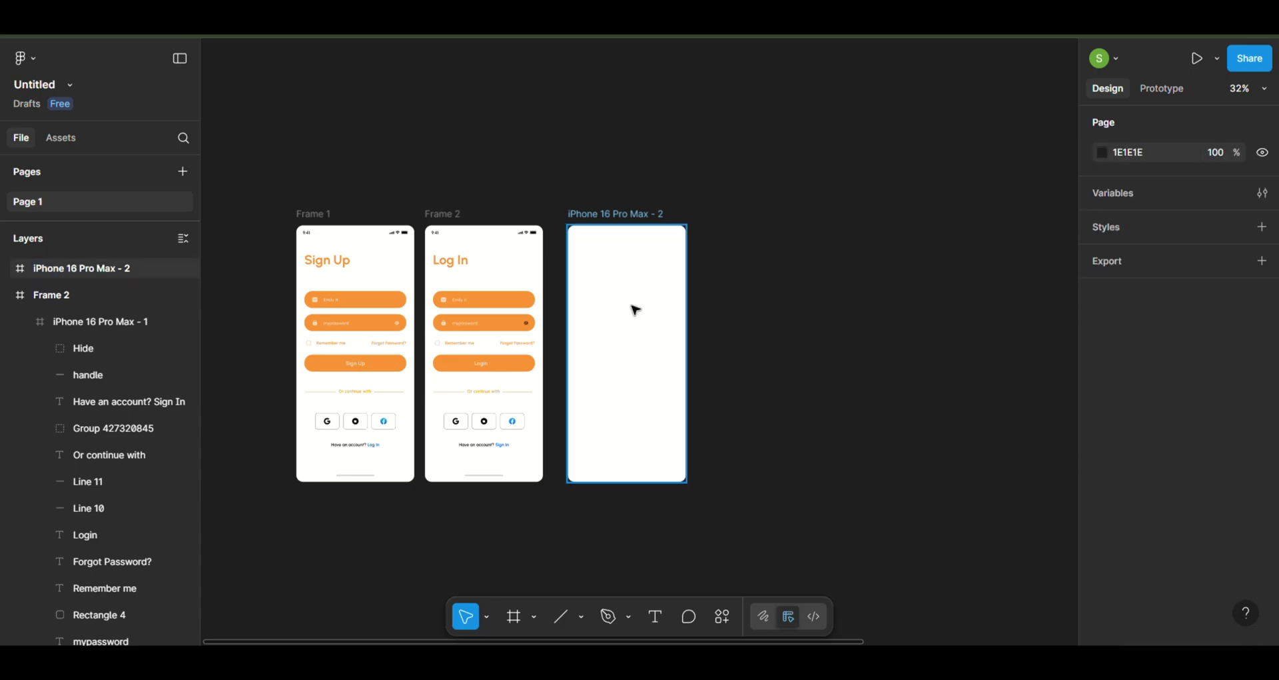
Copy the 9:41 status bar from the Log In screen into the new frame
click(534, 240)
scroll(535, 240, up, 5)
click(533, 237)
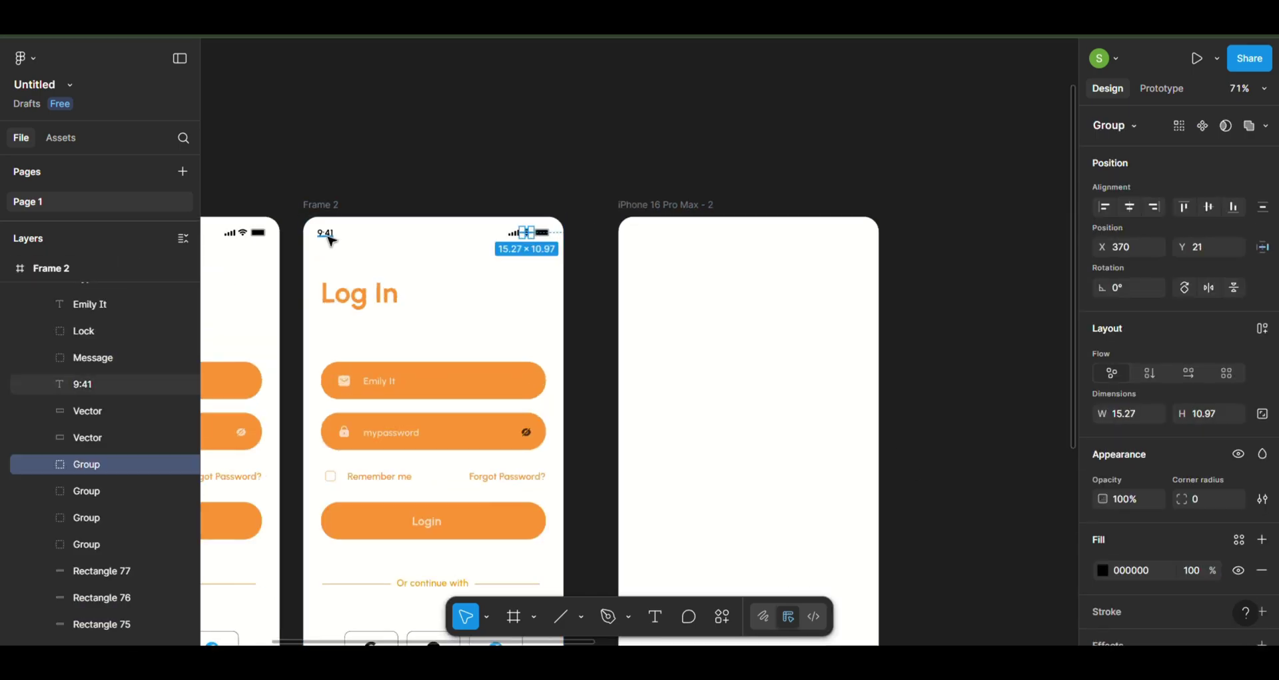
click(329, 236)
shift+click(531, 238)
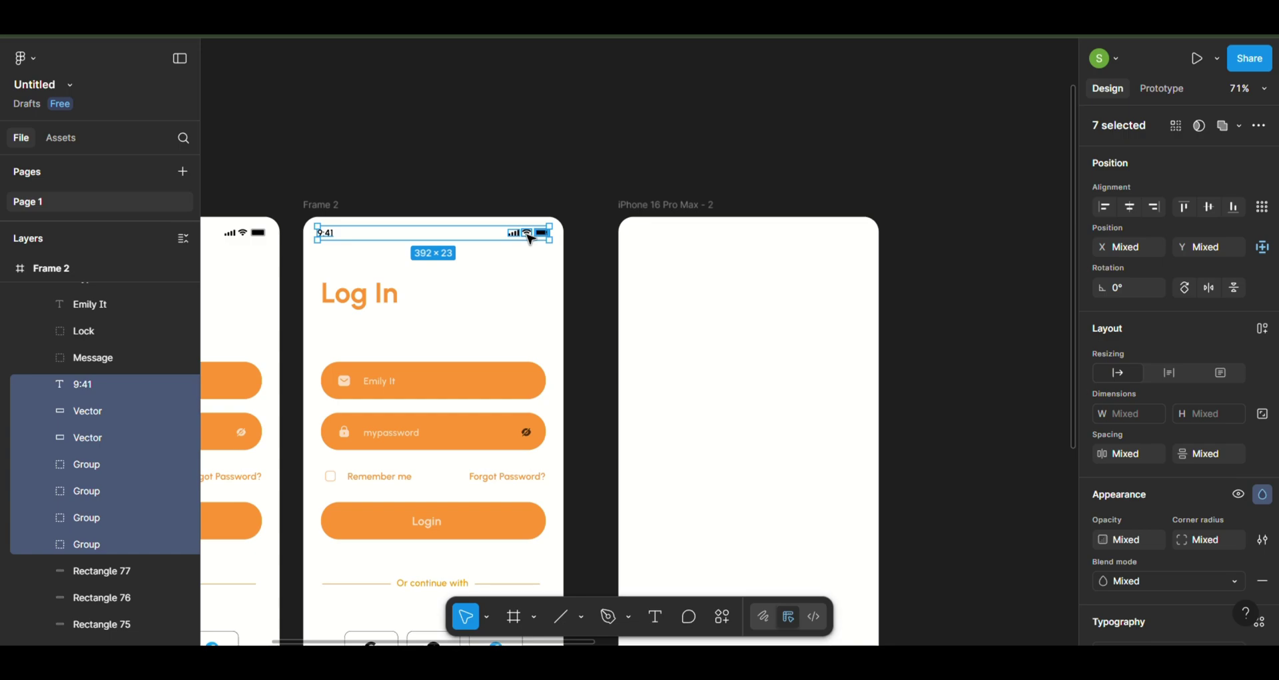
key(ctrl+c)
click(636, 205)
key(ctrl+v)
click(966, 271)
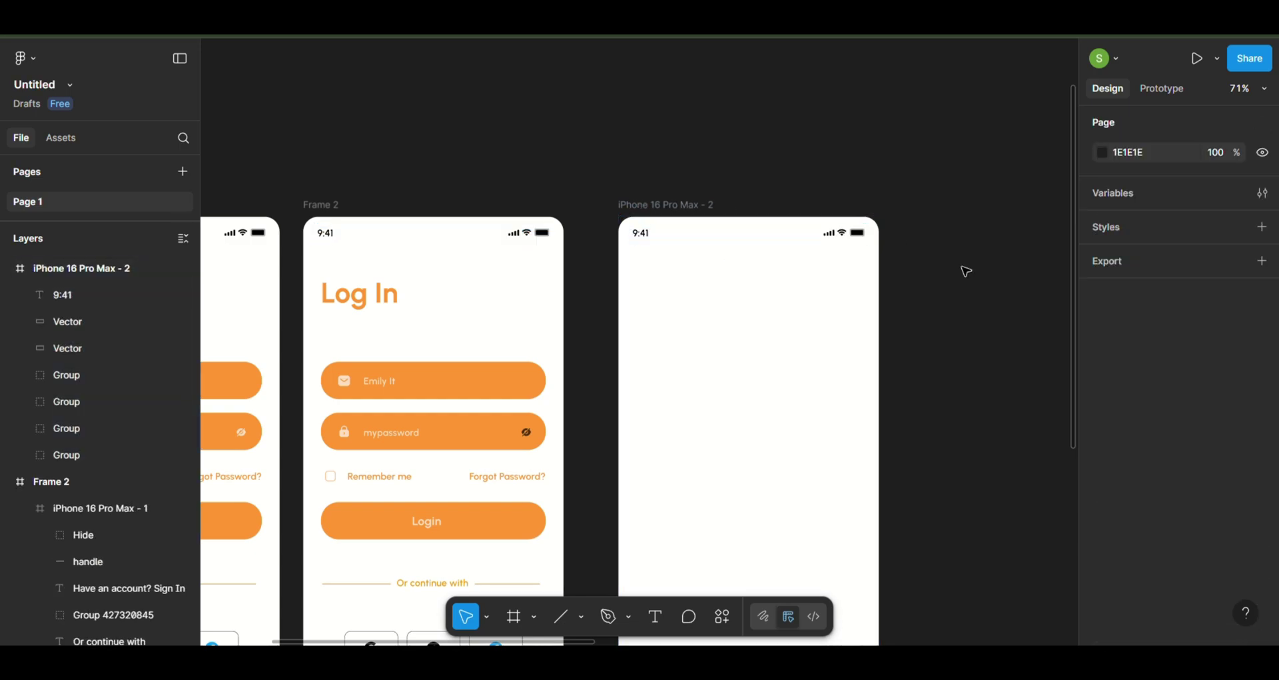
scroll(966, 271, down, 5)
scroll(470, 605, up, 1)
click(535, 616)
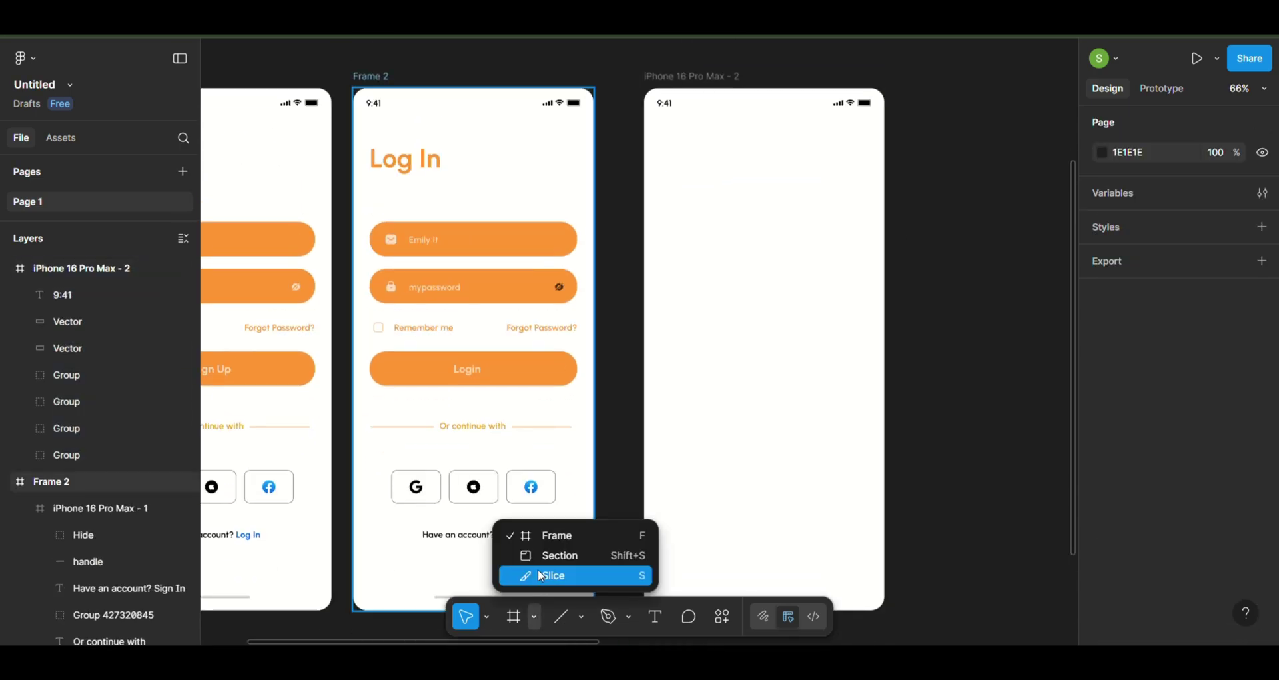
click(581, 617)
Draw a large rectangle on the new screen with corner radius 25 and FF9633 orange fill
click(579, 456)
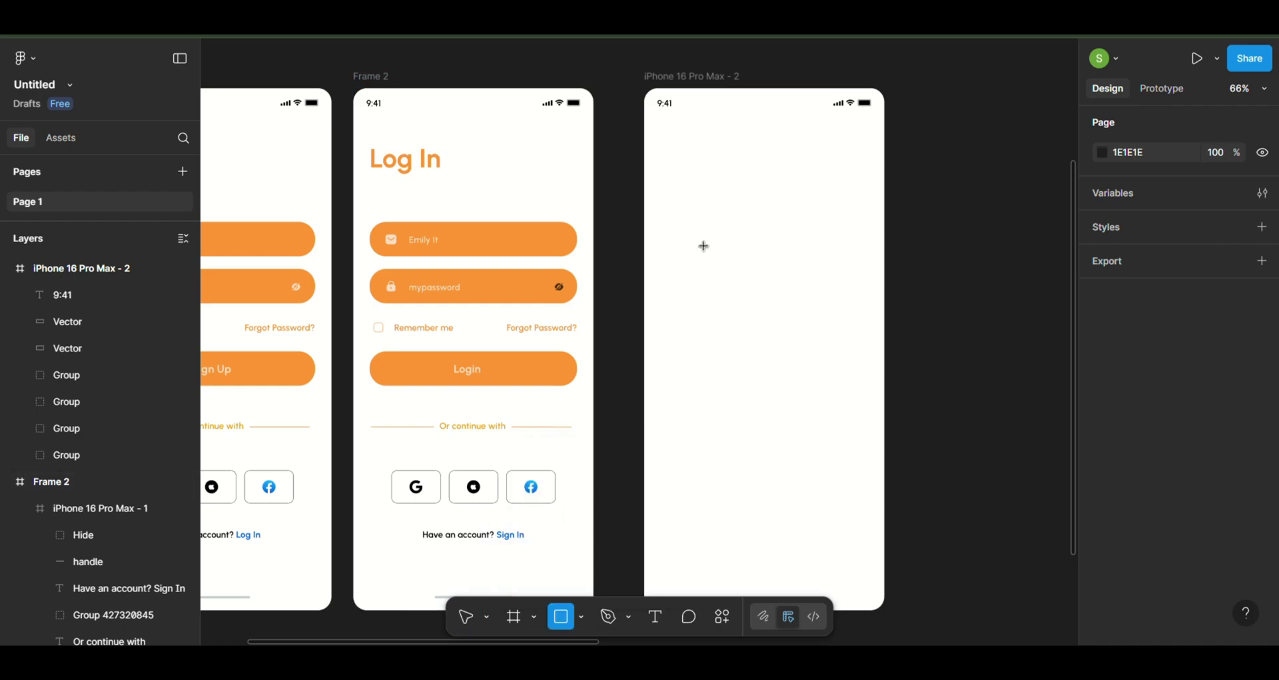
drag(667, 237, 859, 433)
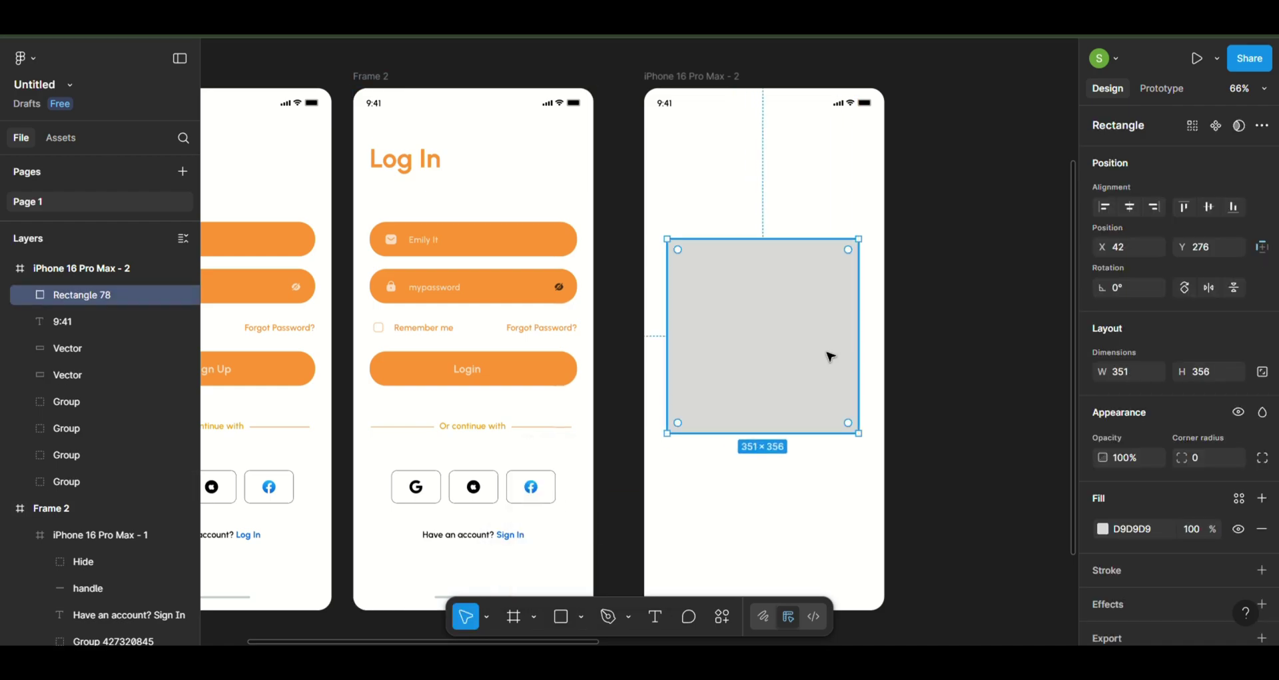
key(Right)
key(Right)
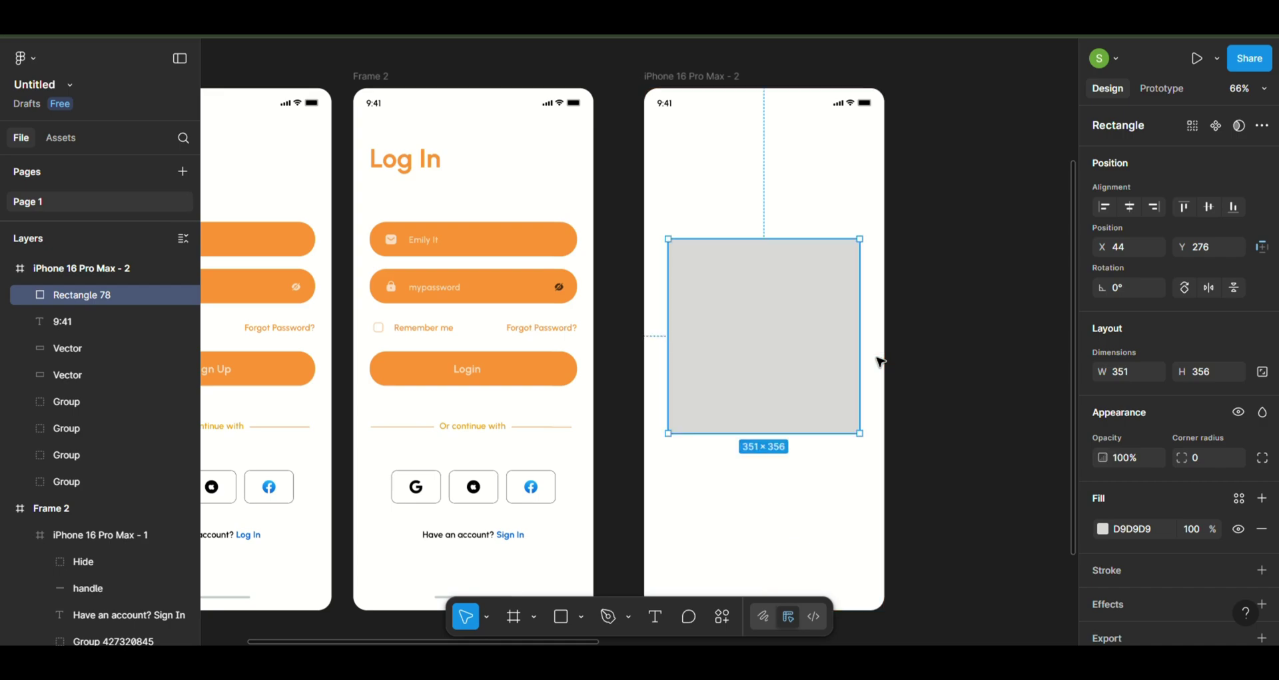
click(1201, 458)
text(5)
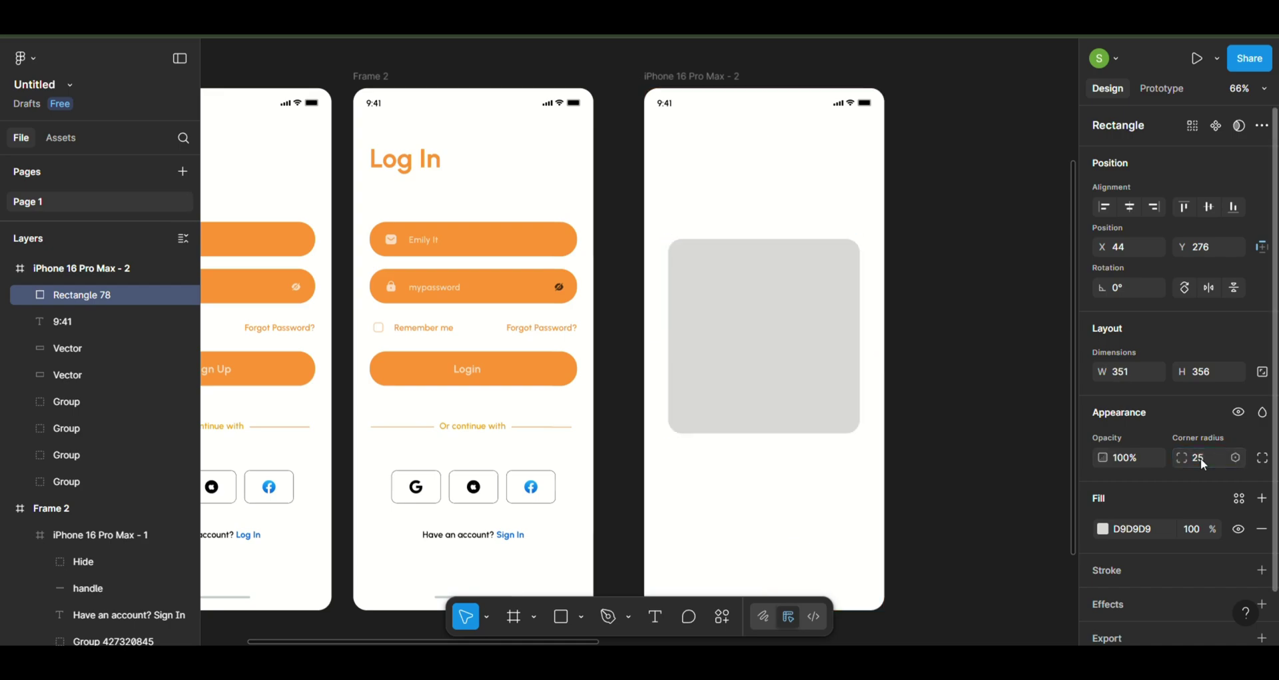
click(1103, 529)
click(946, 592)
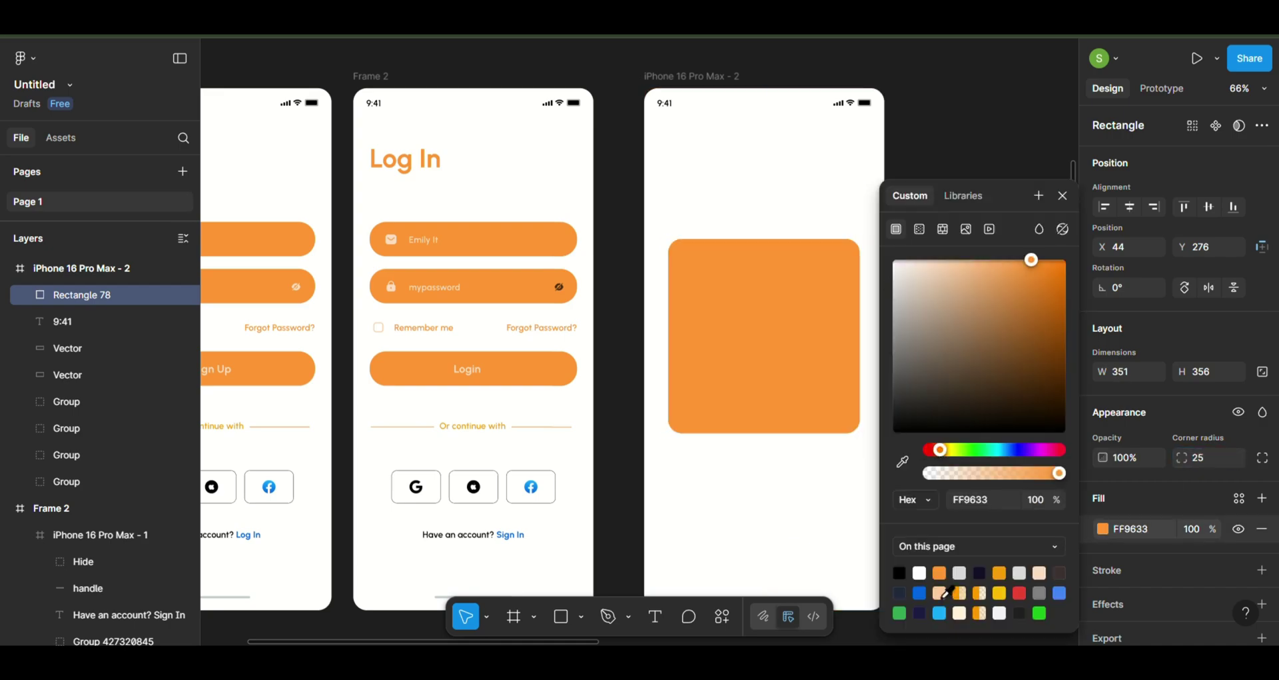
Centre the orange card vertically on the screen
right_click(921, 112)
ctrl+scroll(921, 112, down, 3)
drag(796, 291, 796, 302)
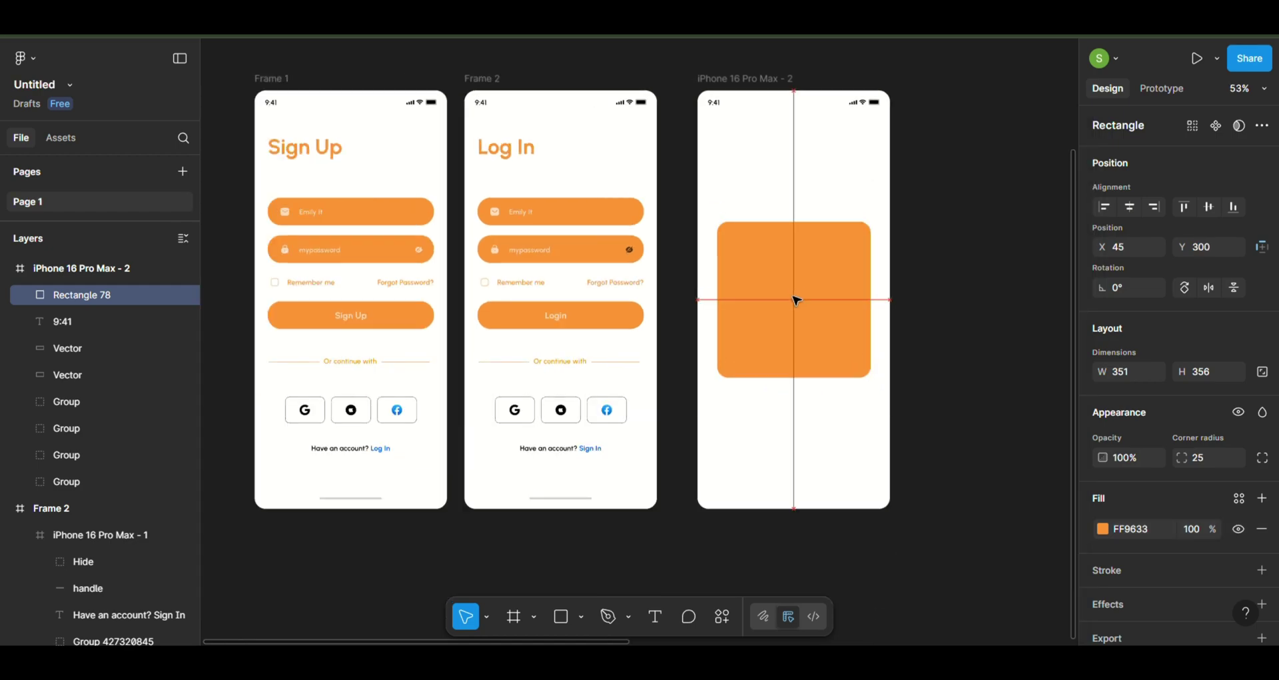
click(933, 294)
ctrl+scroll(933, 293, down, 3)
scroll(934, 297, right, 8)
scroll(935, 299, up, 3)
scroll(935, 300, down, 5)
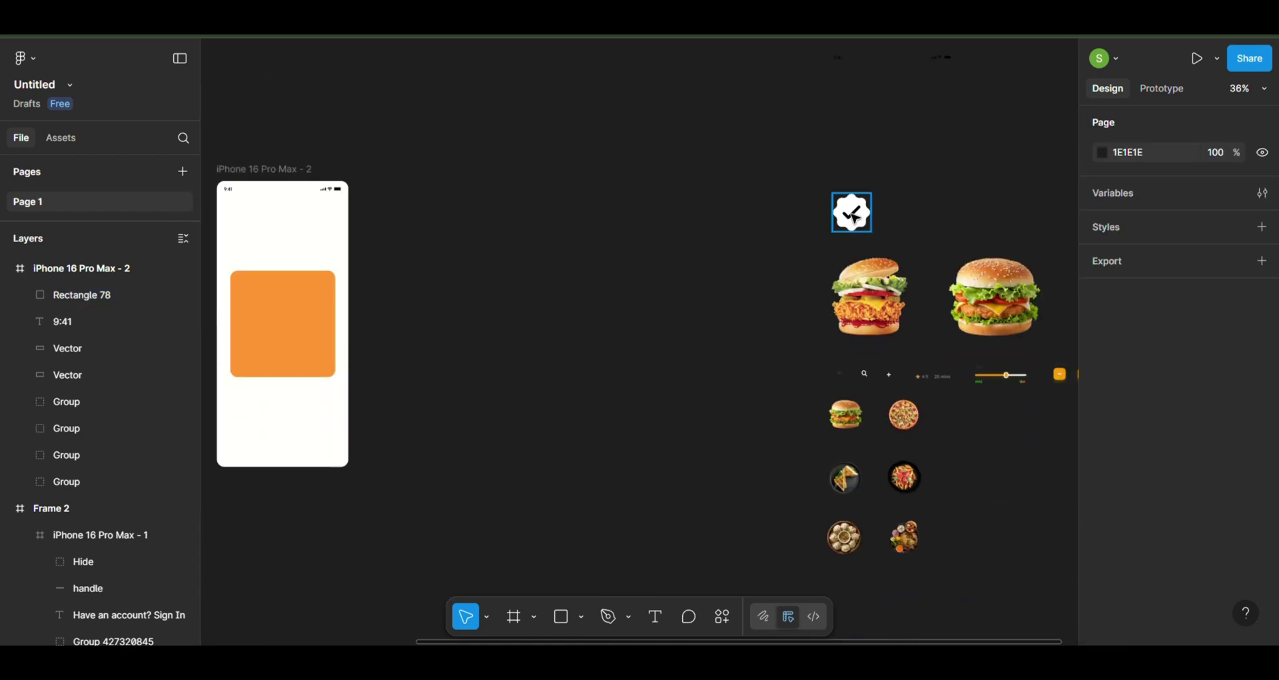
Move the white check badge onto the orange card near its top
drag(852, 211, 283, 319)
ctrl+scroll(287, 325, up, 3)
ctrl+scroll(288, 324, up, 3)
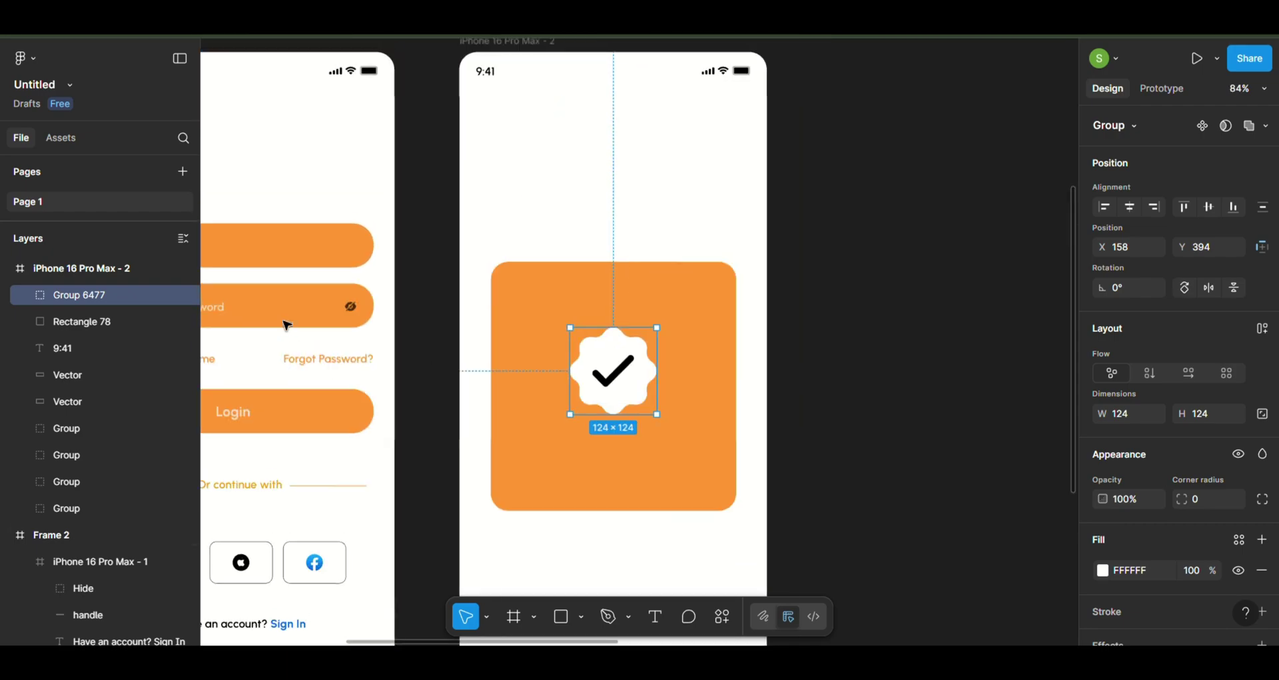
drag(609, 373, 614, 351)
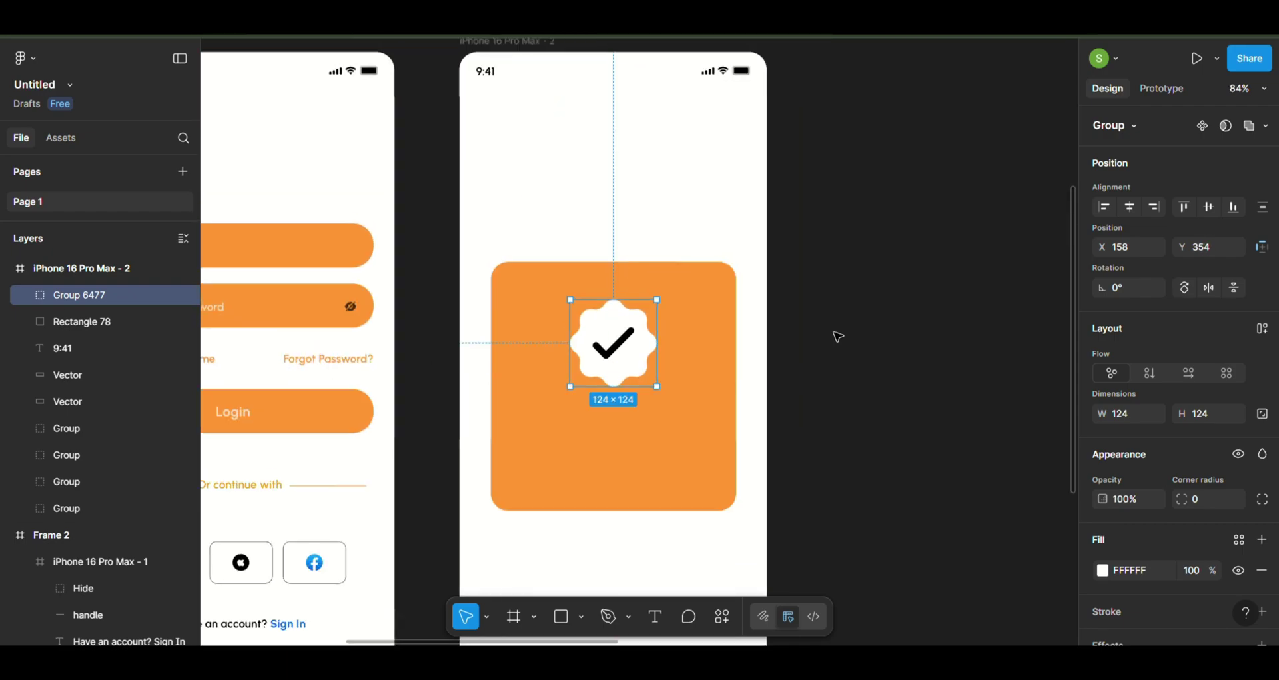
click(838, 335)
Add a Bold 20 'Congratulations' heading centred under the check badge
click(656, 616)
click(558, 424)
text(Congratulations)
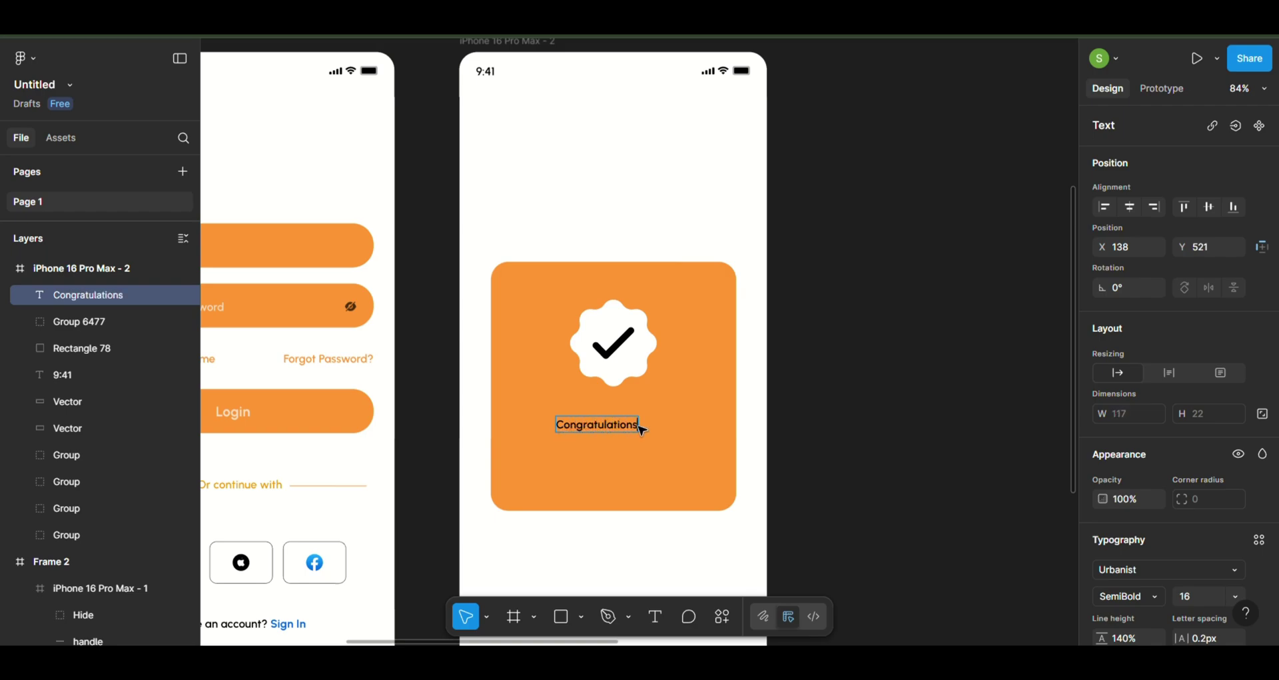
key(ctrl+a)
scroll(1208, 573, down, 3)
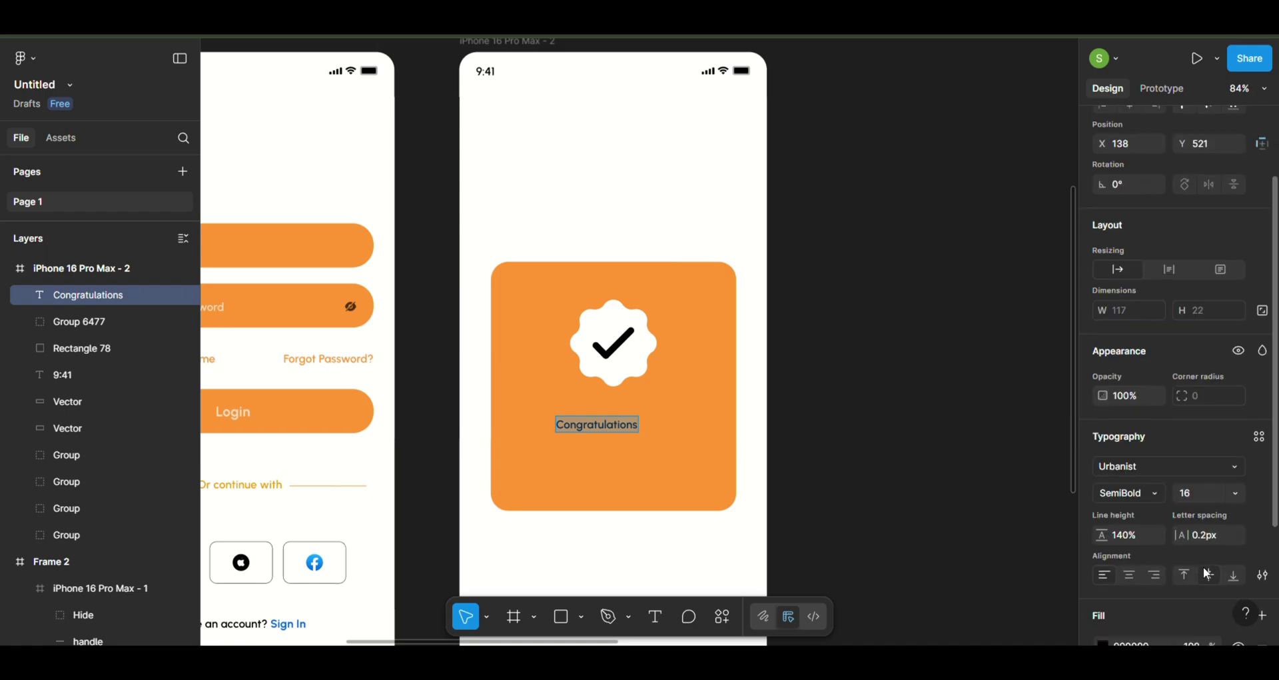
click(1157, 493)
click(1122, 318)
click(1236, 493)
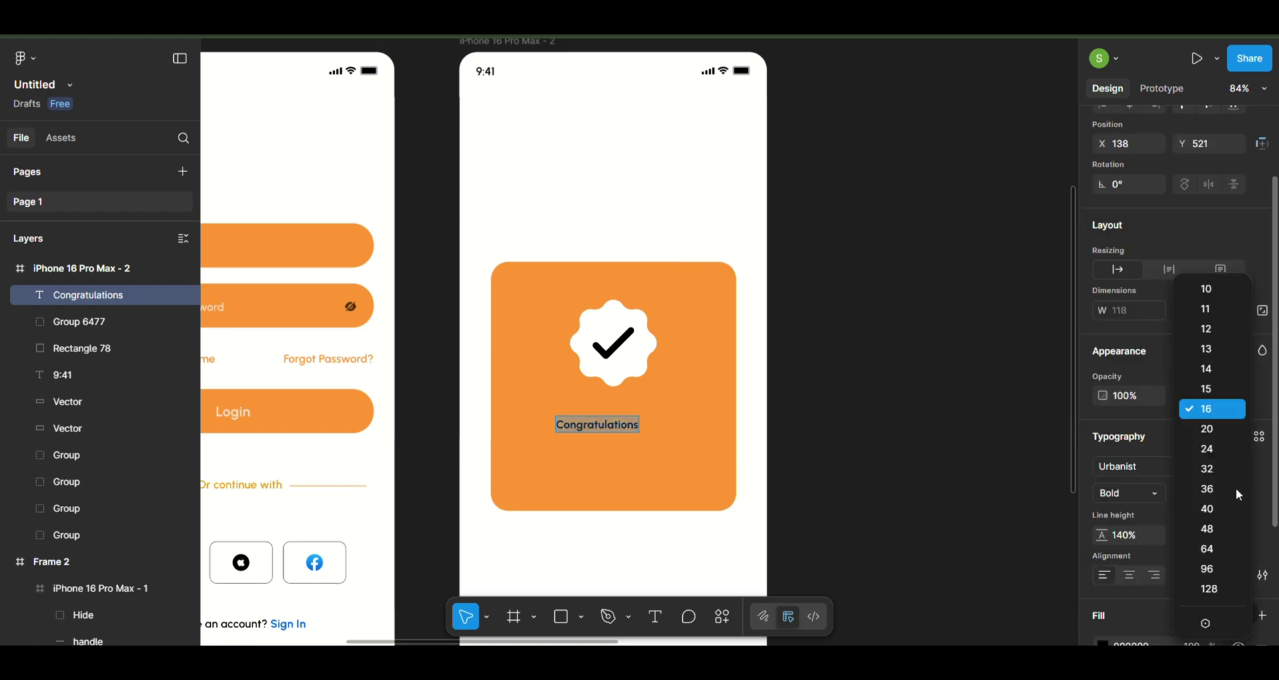
click(1213, 429)
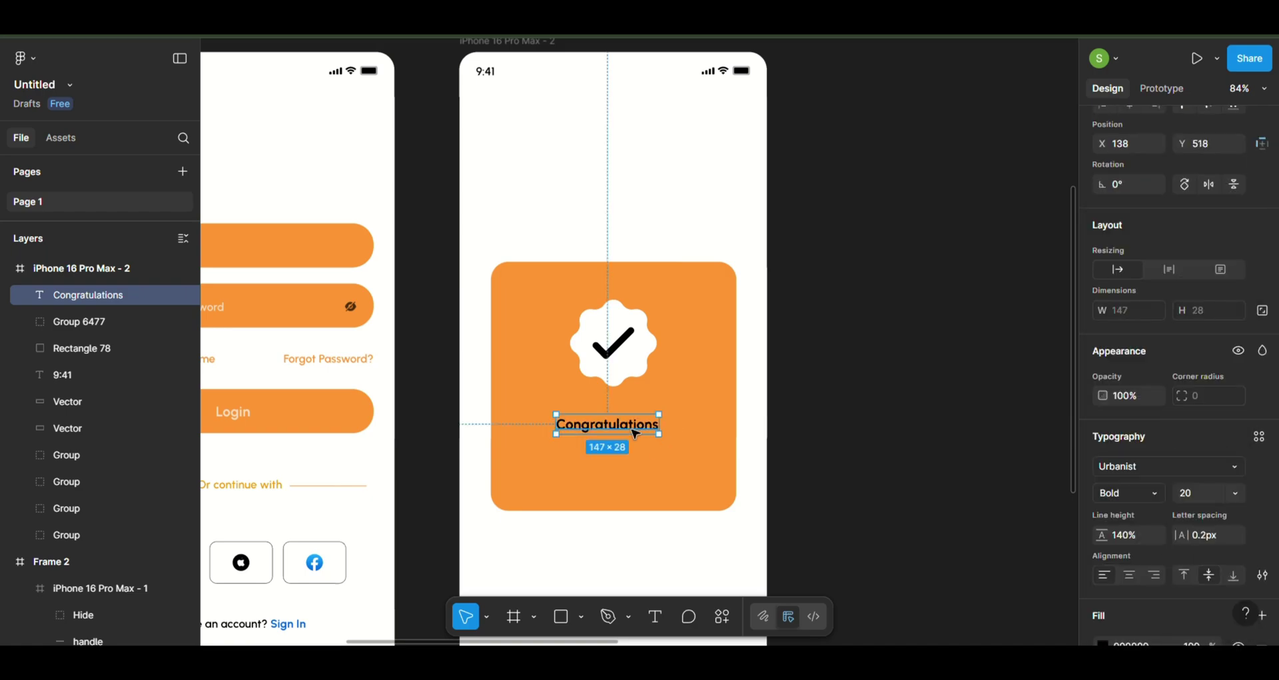
drag(634, 430, 641, 424)
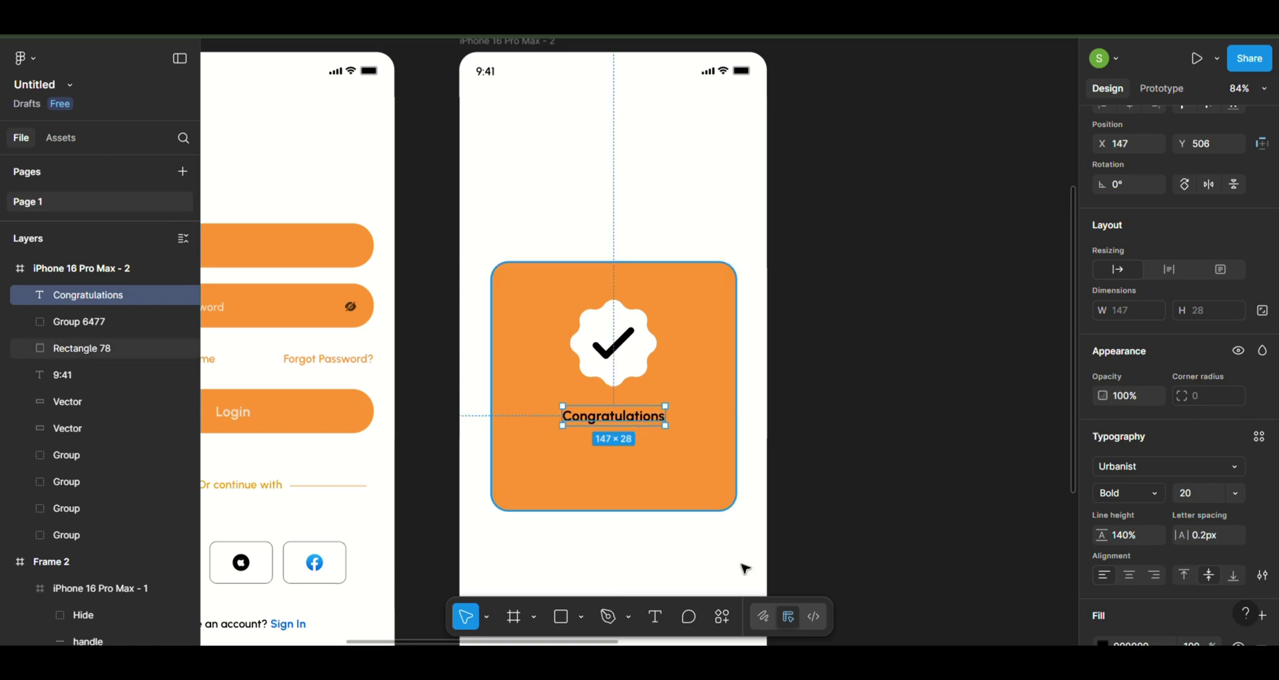
click(663, 617)
click(565, 469)
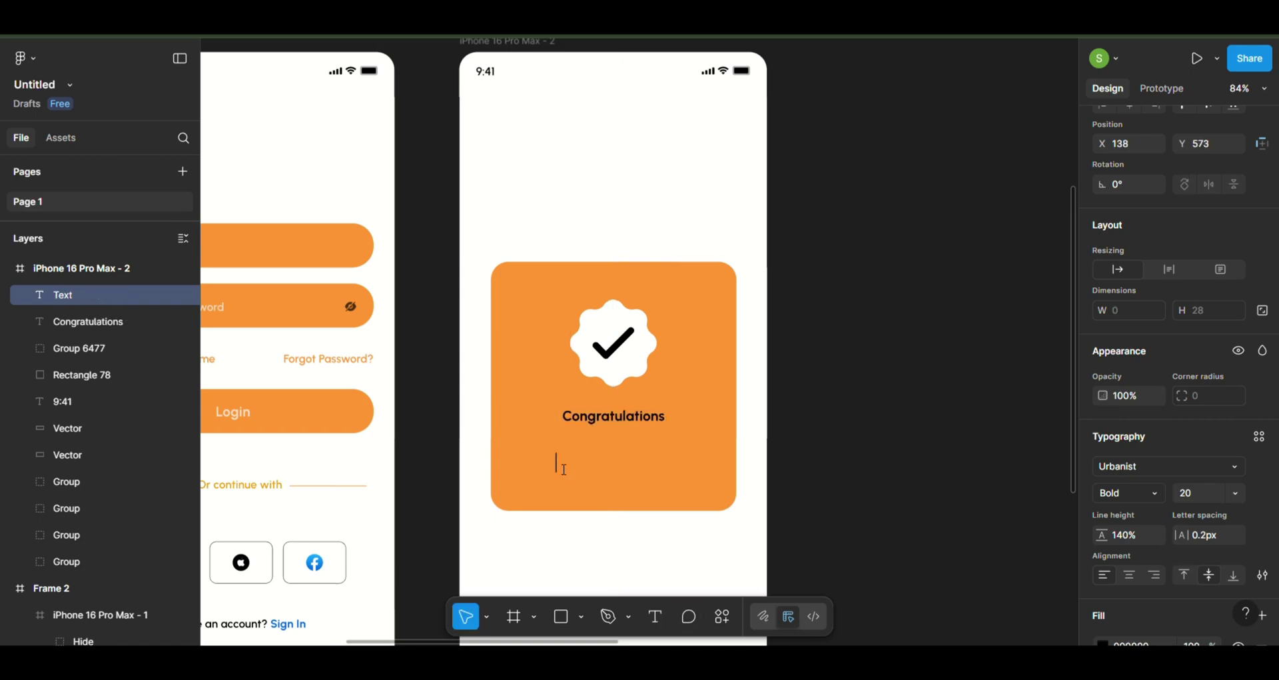
Type the size-16 success message 'Your account is ready to use. You will be…' below the heading
click(1230, 498)
click(1198, 406)
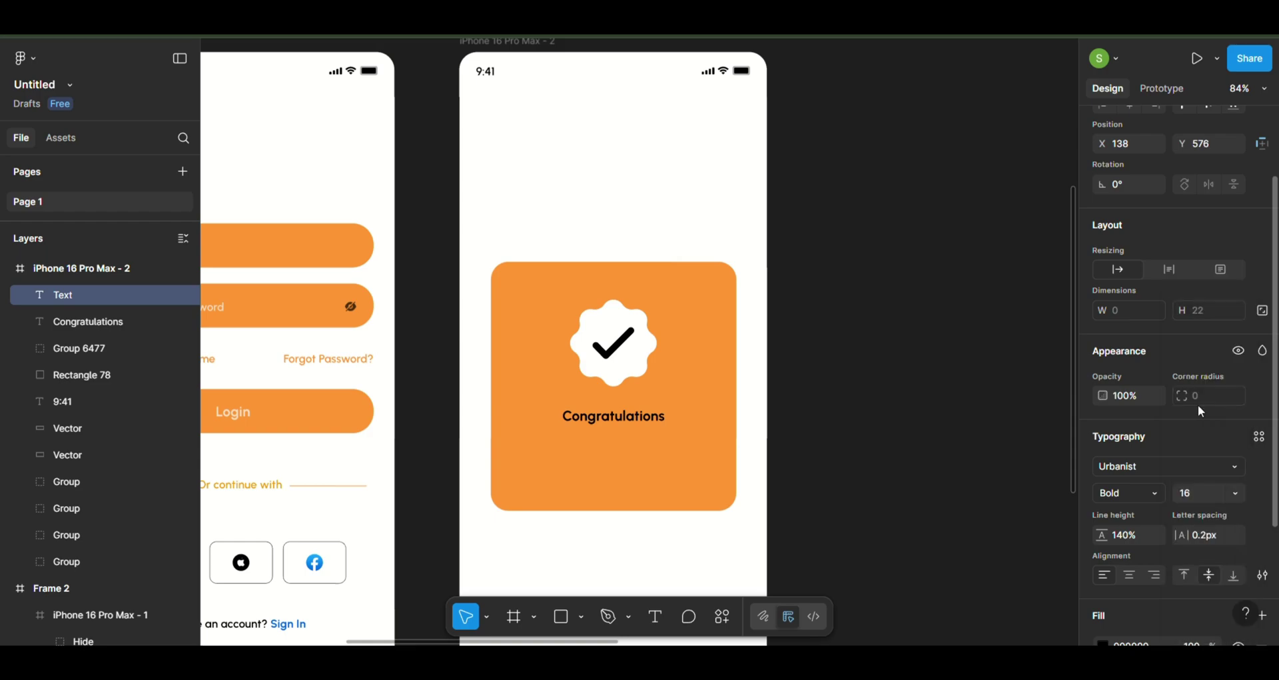
text(Your account)
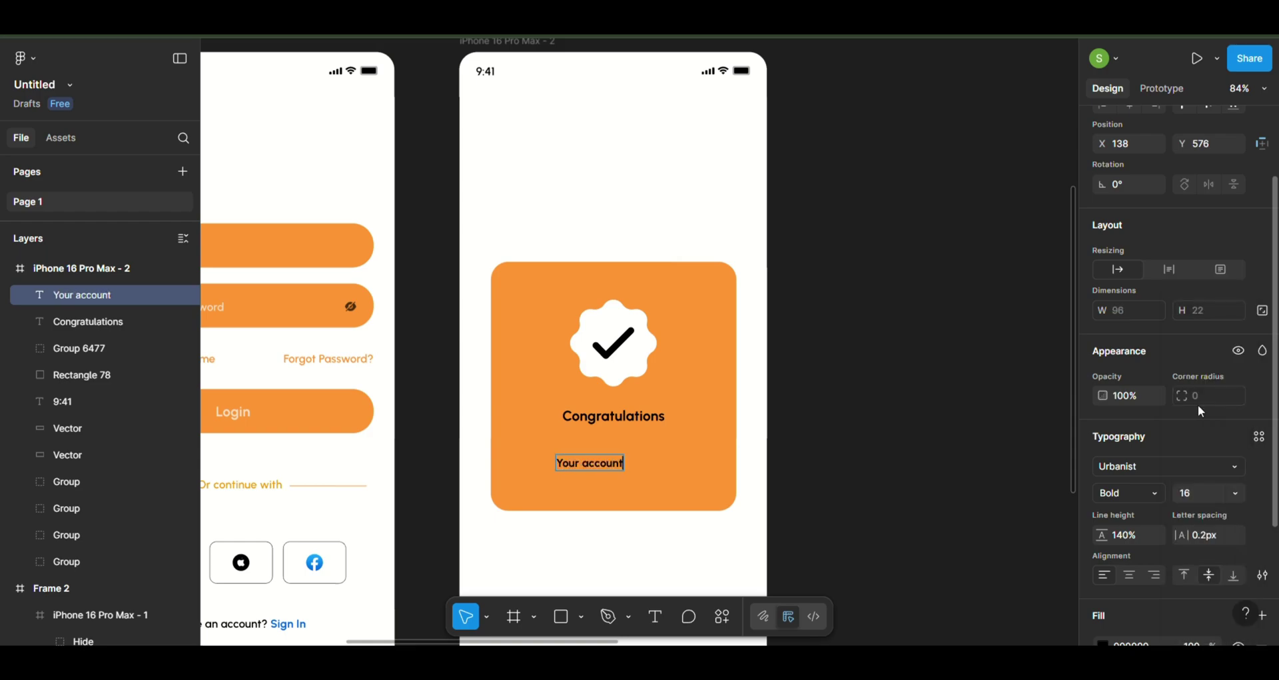
text( is ready t)
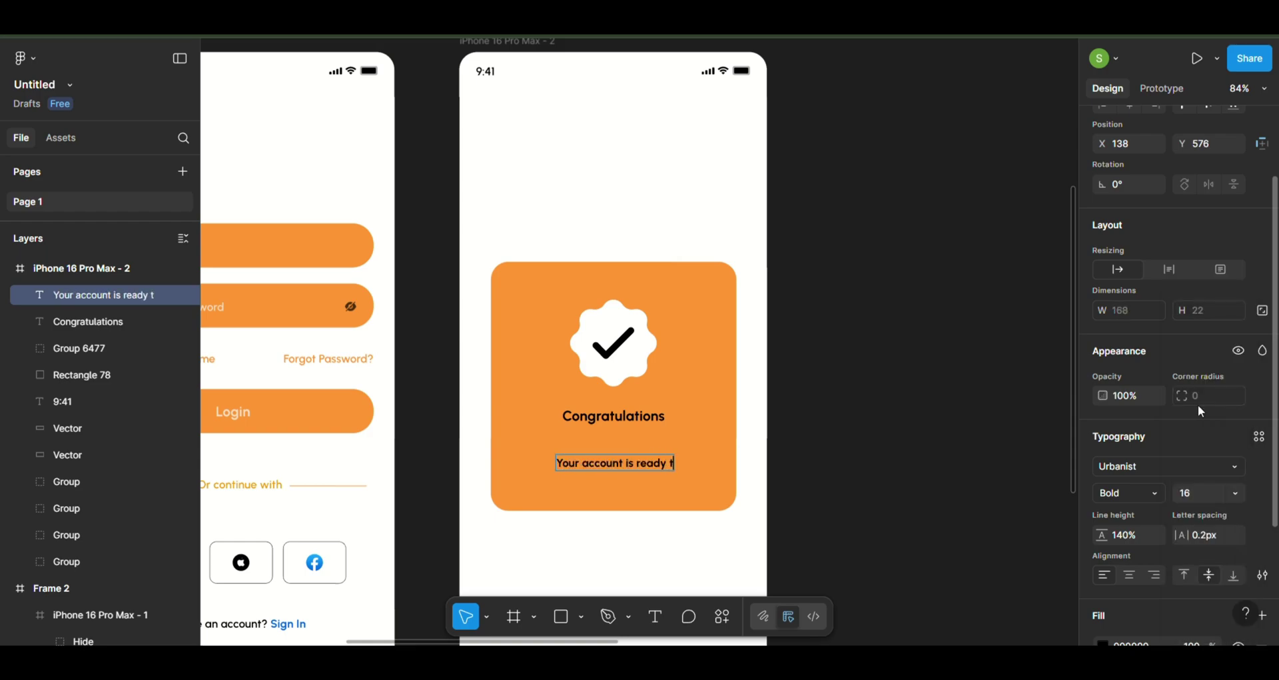
text(o use. You wi)
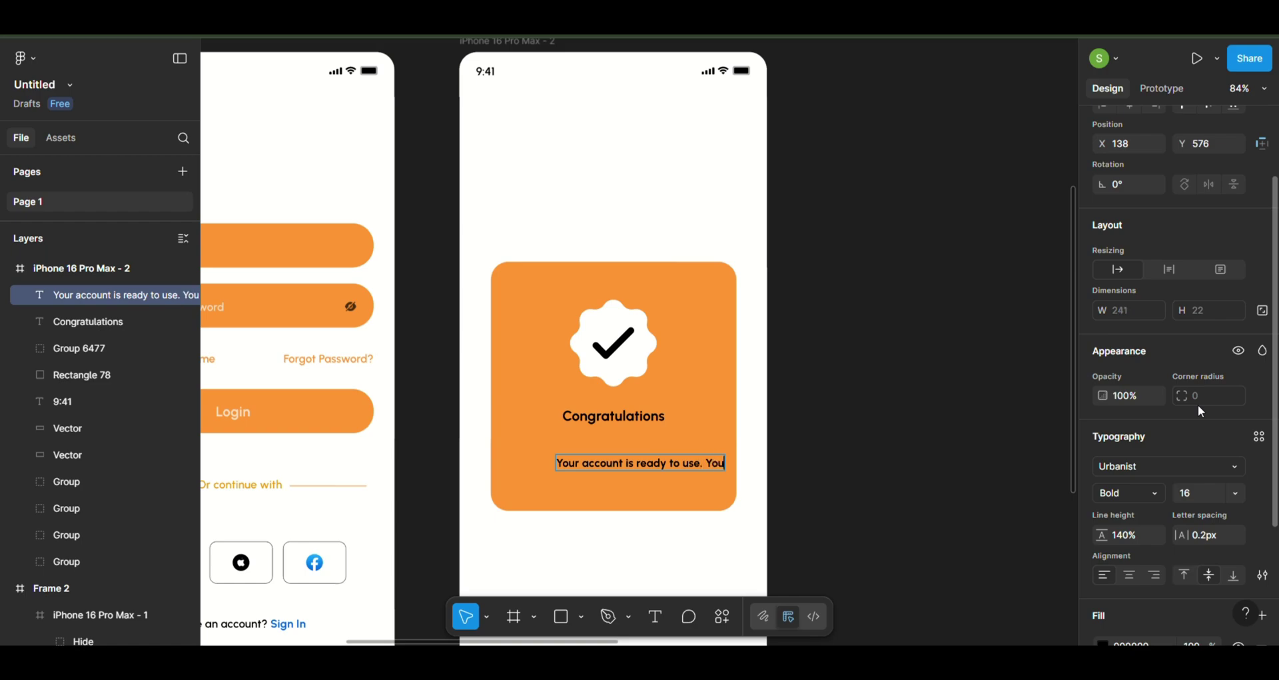
text(ll b)
text(e r)
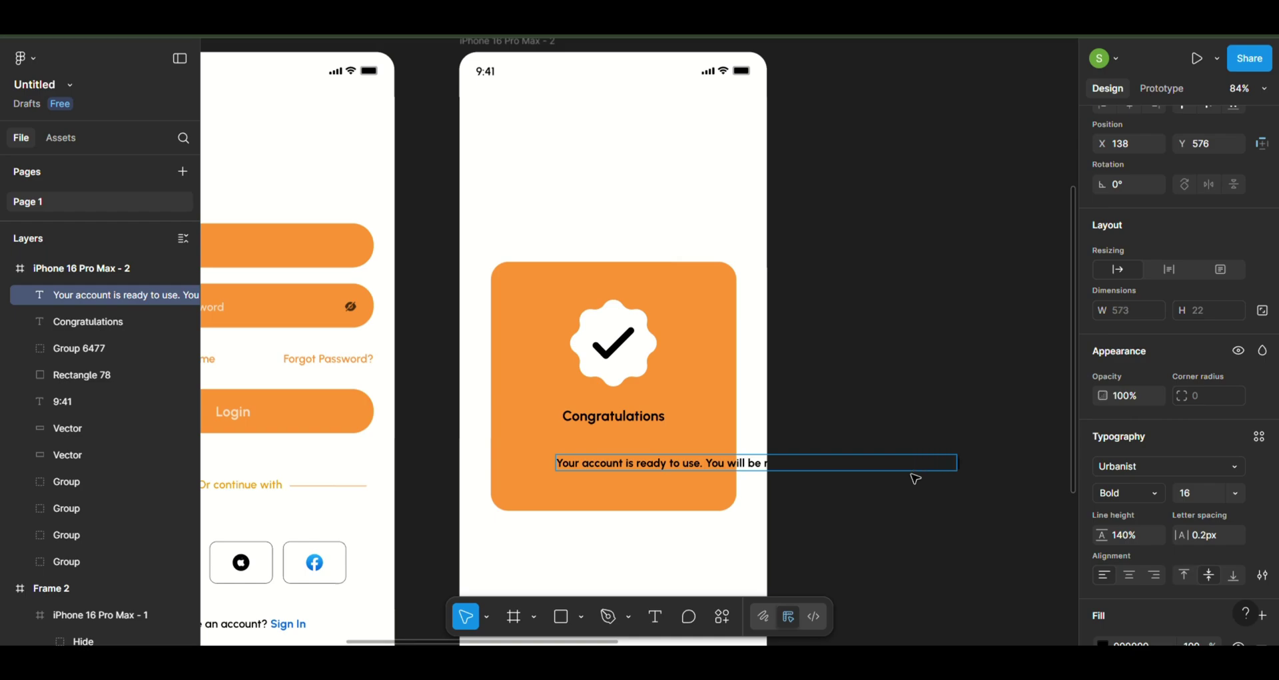
key(Escape)
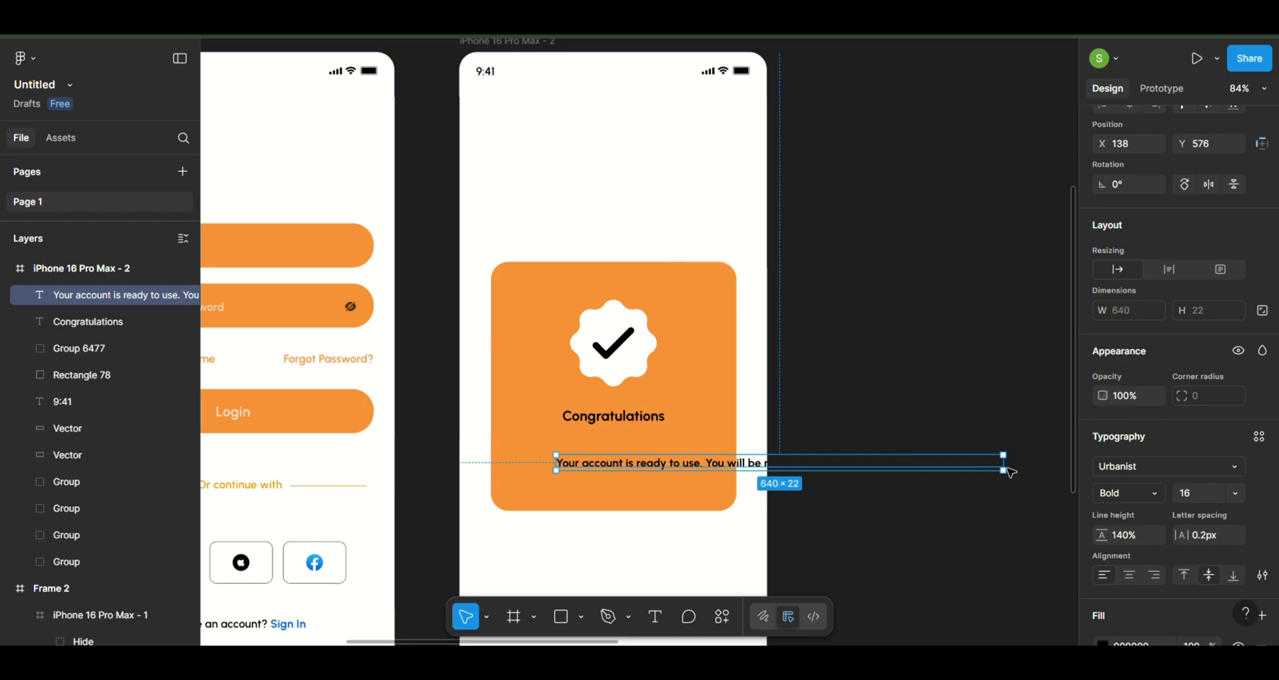
Narrow the message to three centre-aligned lines, centre it on the card, and make it Medium
drag(1019, 478, 735, 488)
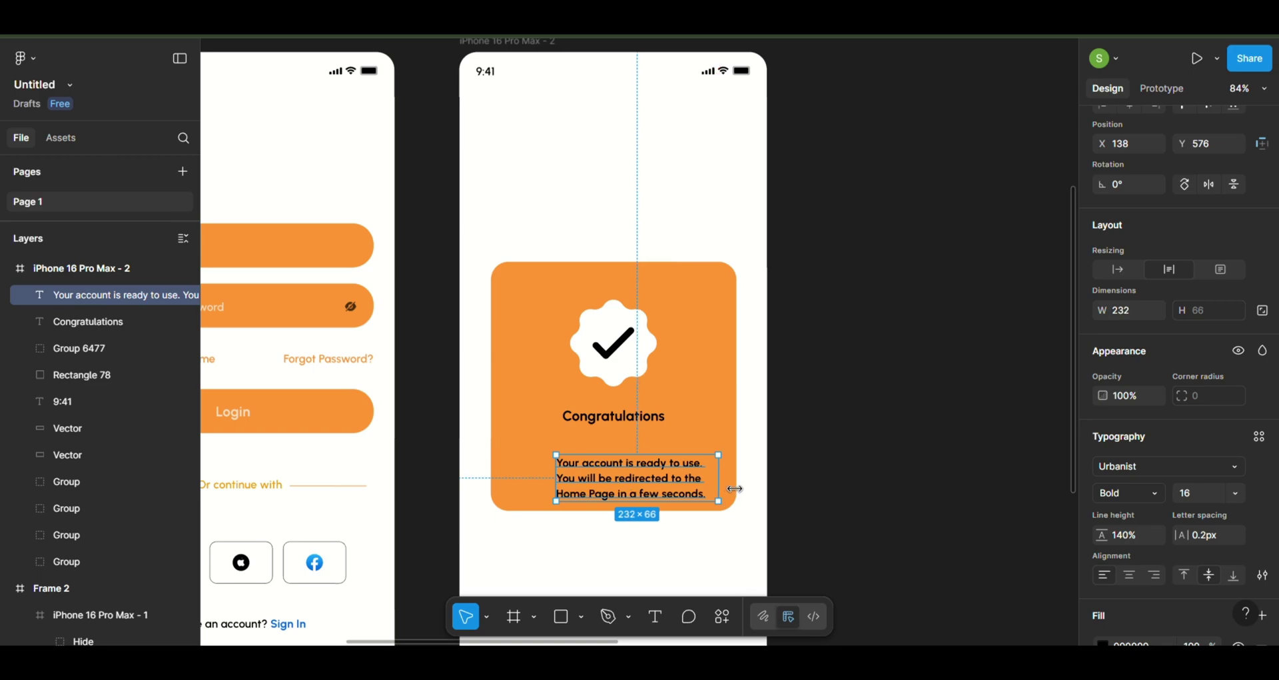
key(ctrl+alt+t)
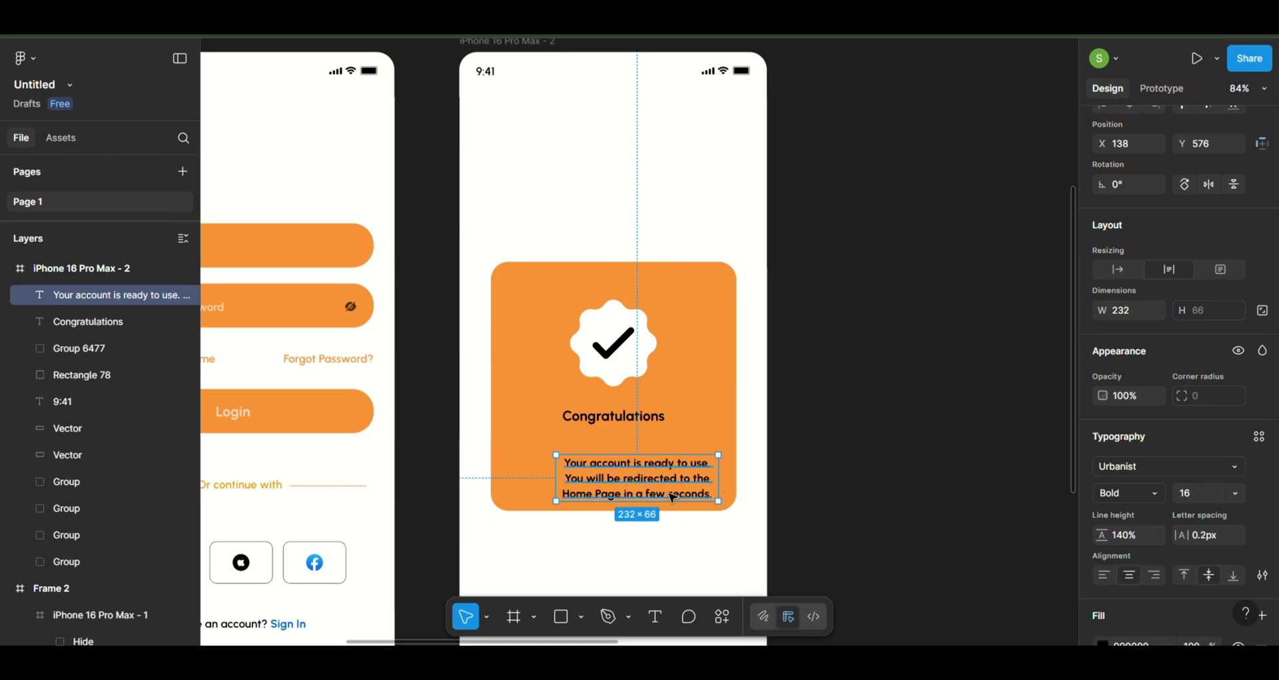
drag(658, 486, 650, 477)
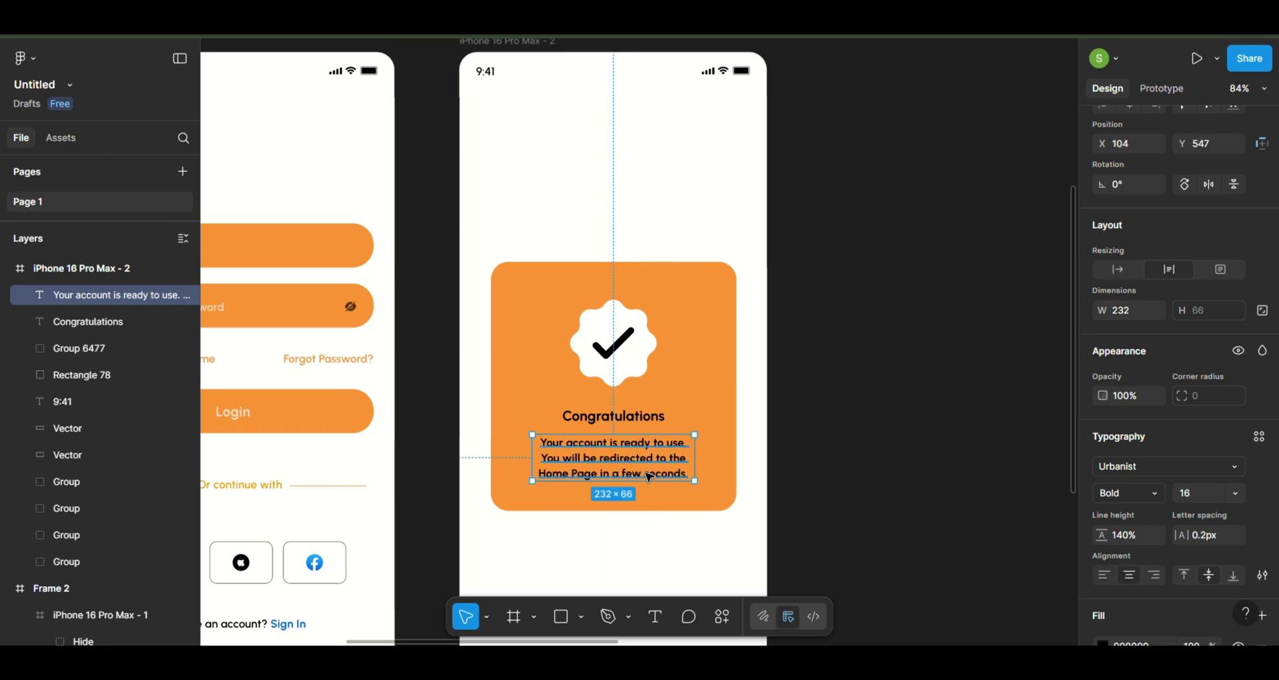
scroll(1202, 478, down, 4)
click(1151, 366)
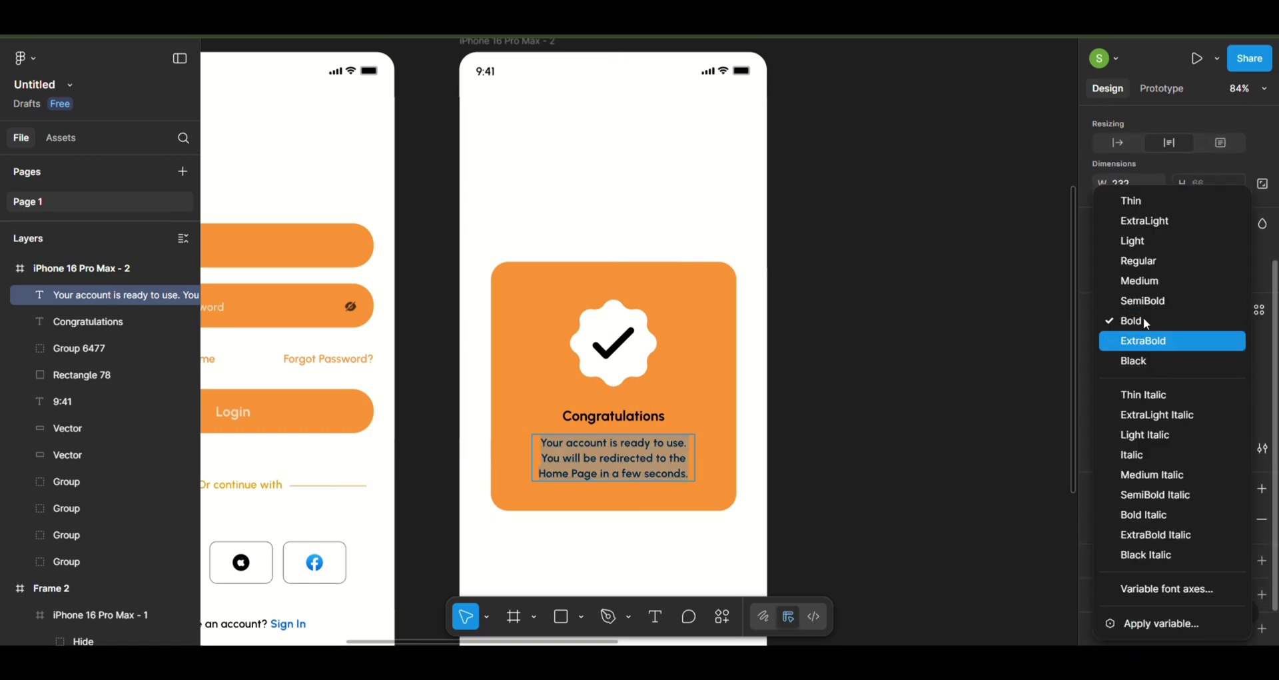
click(1141, 285)
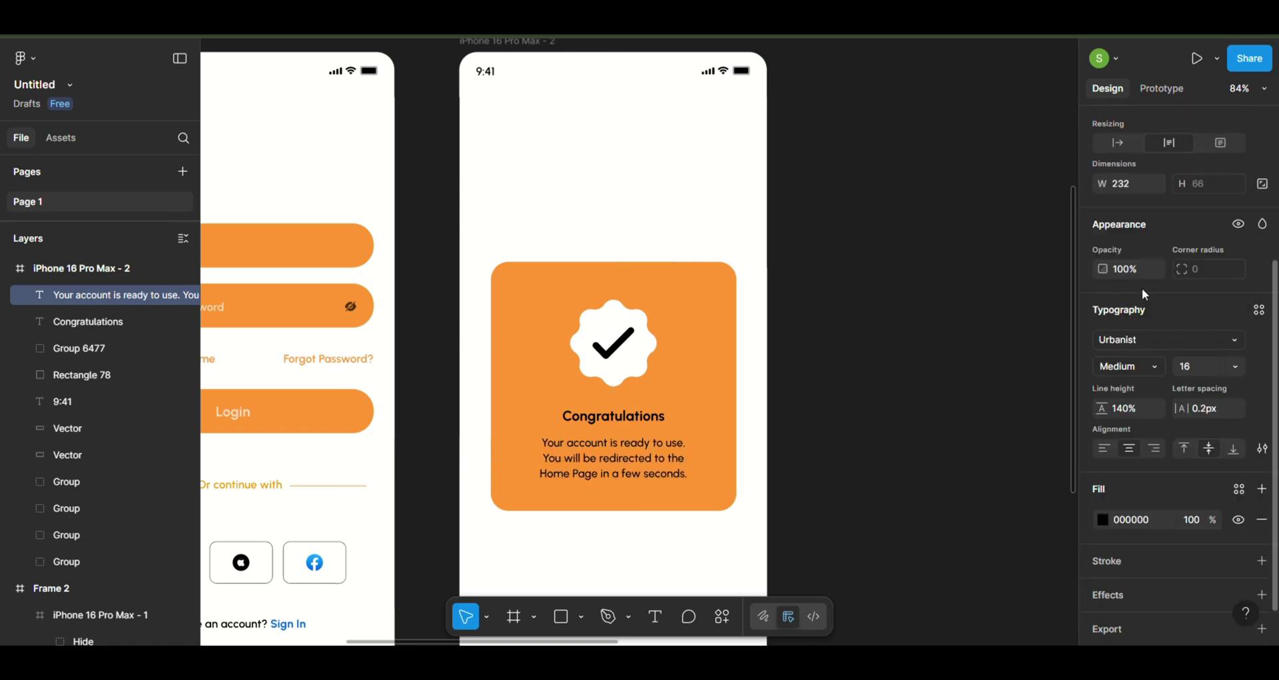
click(933, 342)
scroll(933, 342, down, 5)
Create a new iPhone 16 Pro Max frame as the fourth screen
scroll(932, 343, right, 1)
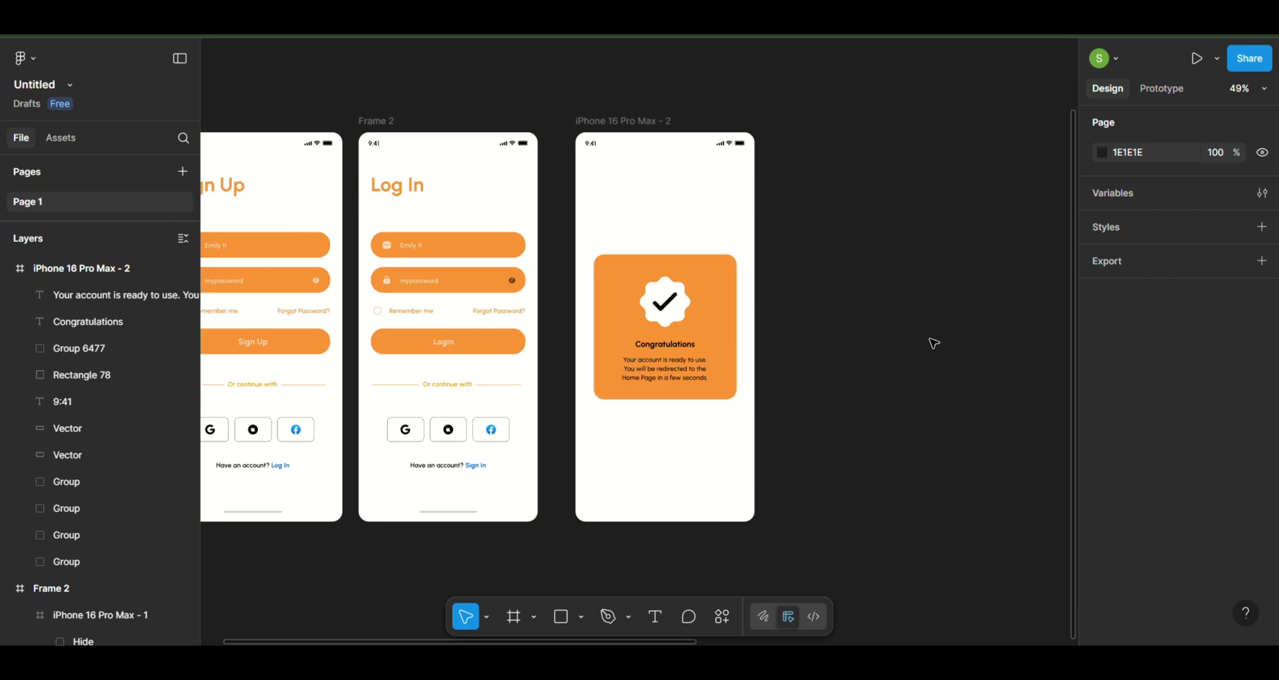
scroll(933, 343, right, 4)
click(534, 616)
click(538, 534)
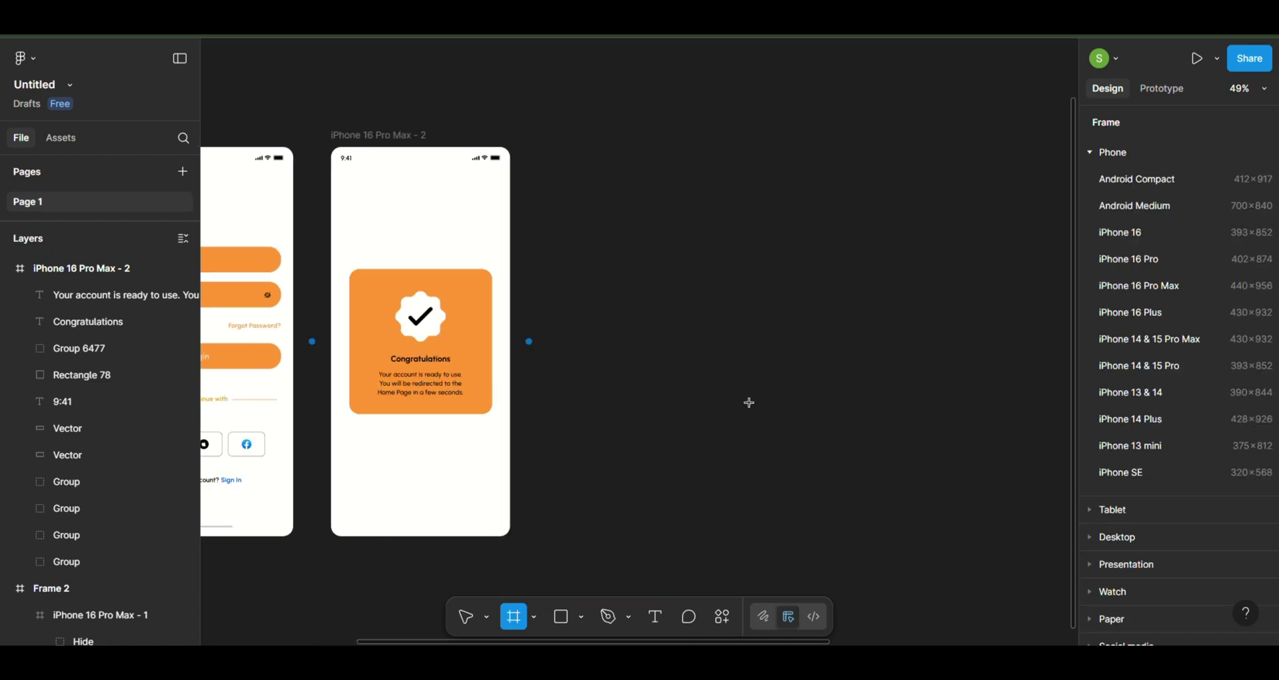
click(1157, 295)
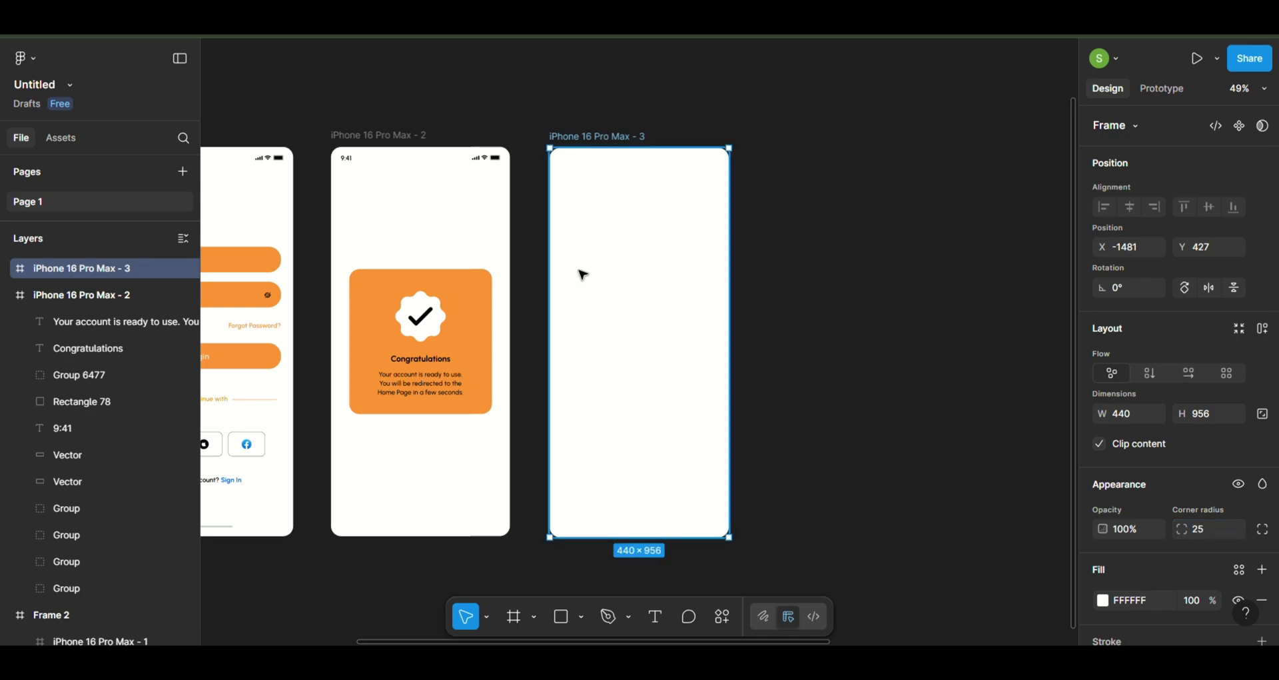
Copy the status bar from the success screen into the new screen
drag(322, 153, 513, 172)
key(ctrl+c)
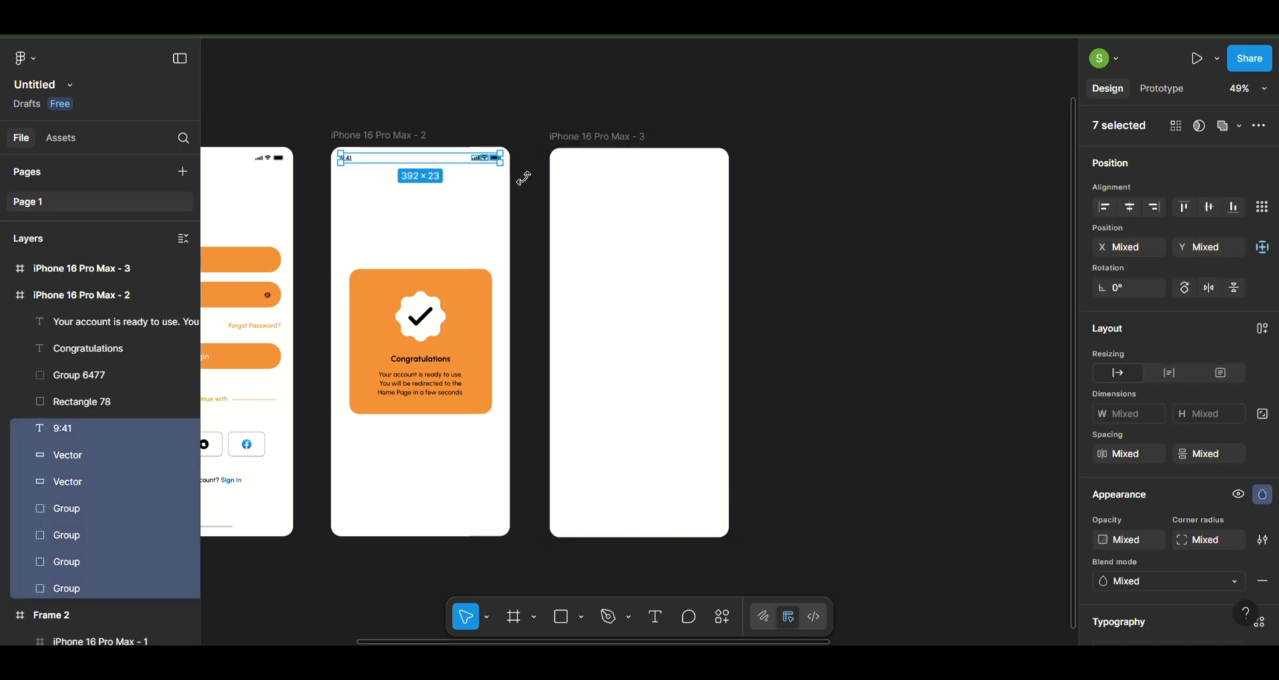
click(578, 138)
key(ctrl+v)
scroll(584, 146, down, 3)
scroll(579, 326, left, 5)
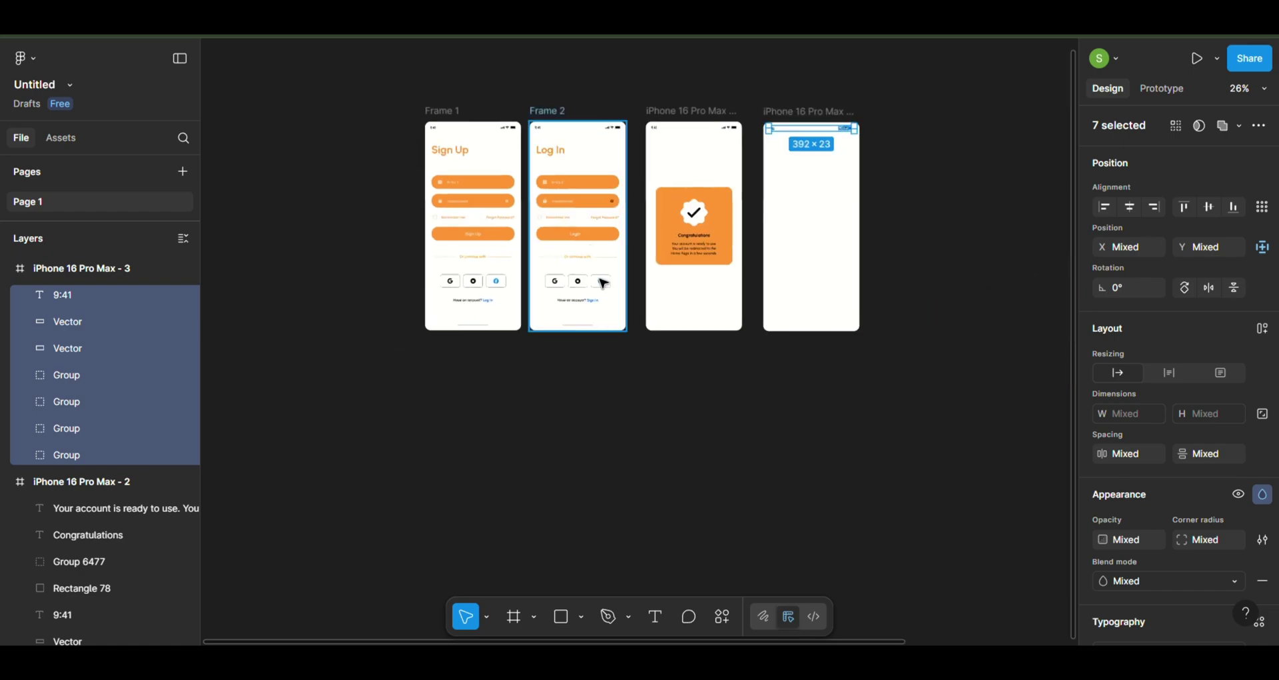
scroll(580, 359, up, 3)
Copy the bottom handle bar into both the success screen and the new screen
click(589, 379)
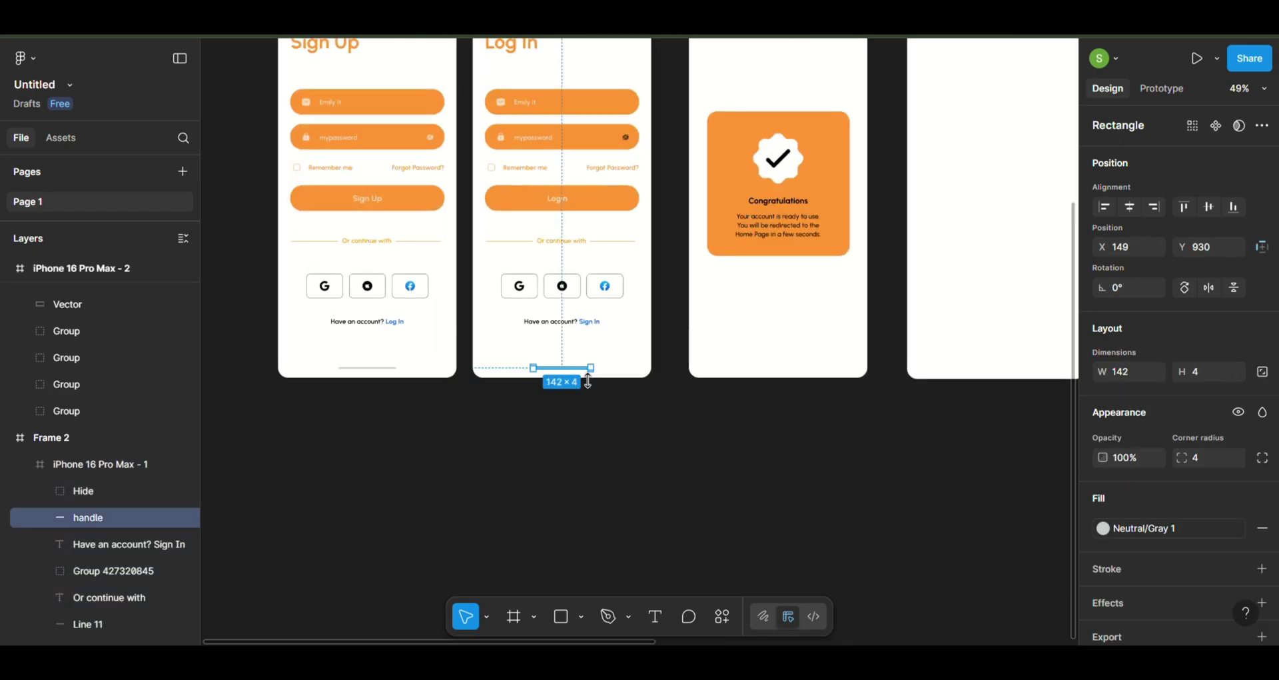
key(ctrl+c)
click(791, 306)
scroll(791, 306, down, 2)
scroll(662, 183, down, 2)
click(662, 182)
key(ctrl+v)
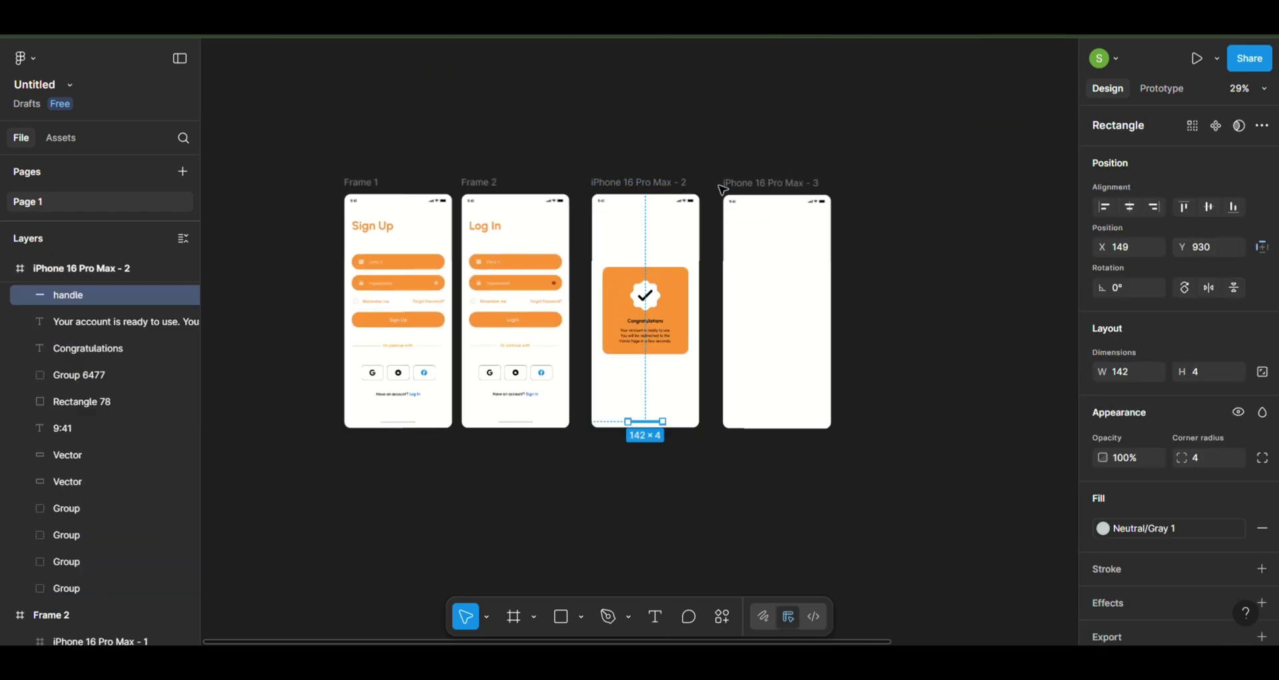
click(724, 185)
key(ctrl+v)
click(794, 277)
scroll(794, 283, up, 5)
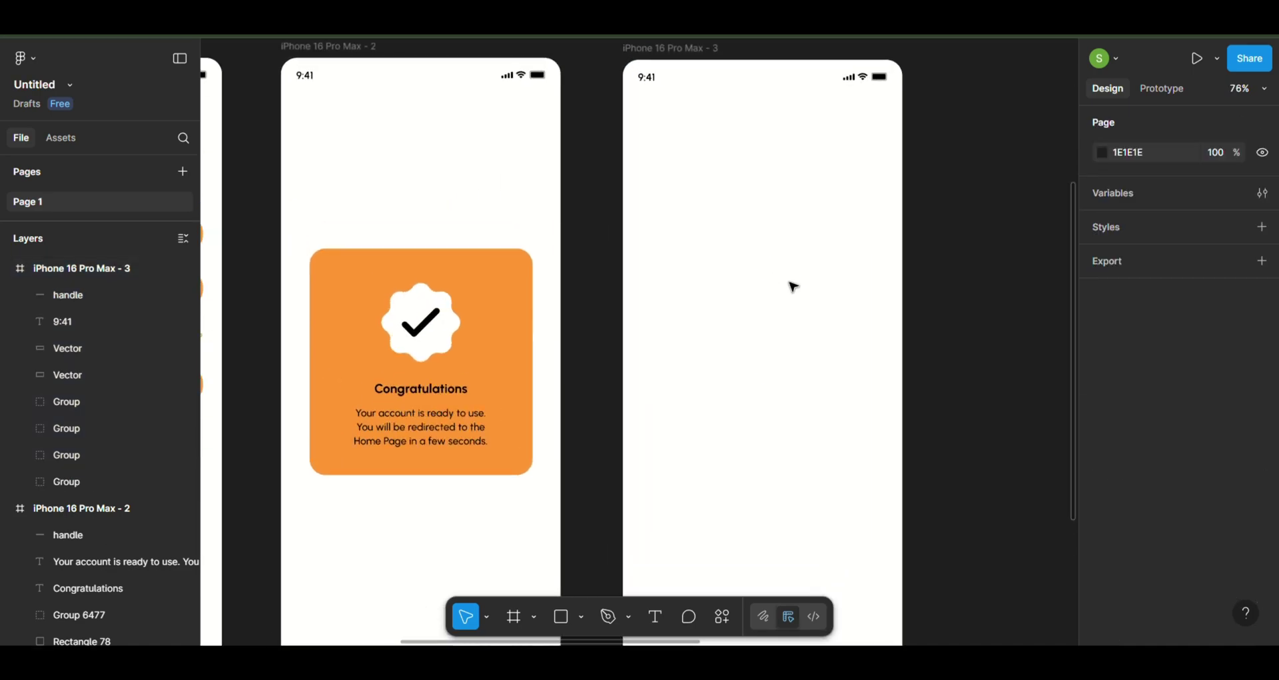
scroll(794, 287, down, 1)
Add a 'Foods' title in Kaushan Script size 94 near the screen's top
click(656, 615)
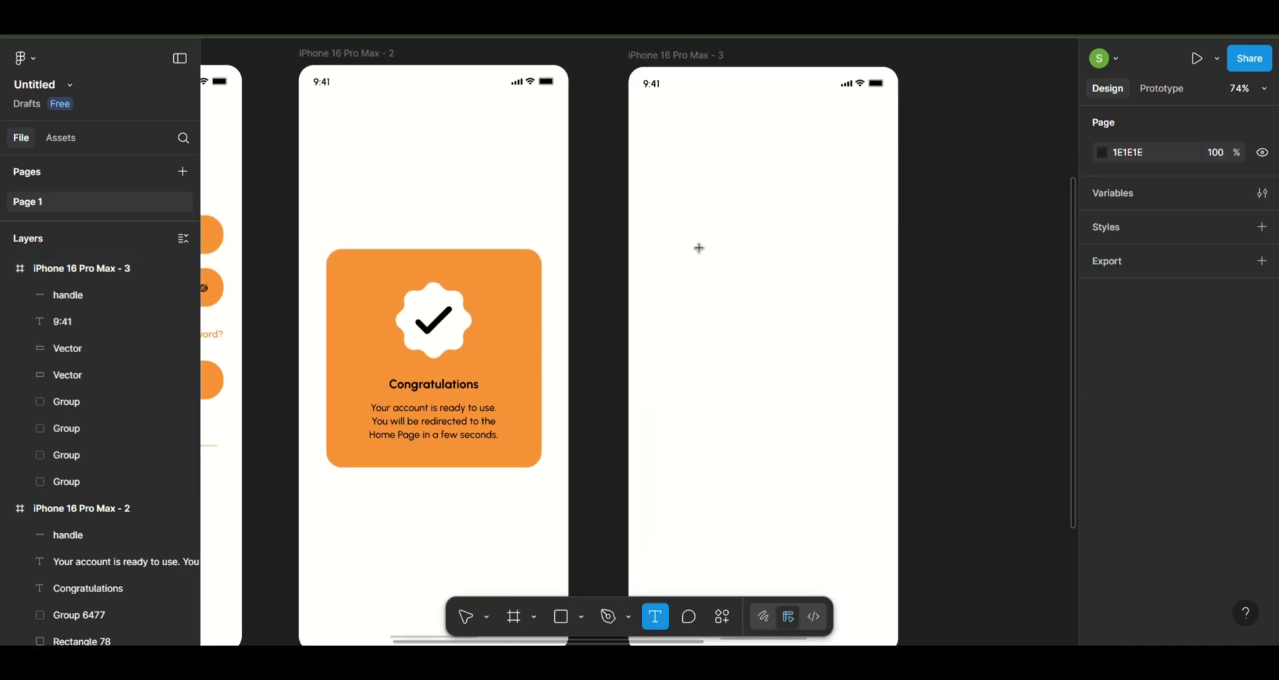
click(688, 234)
text(Foods)
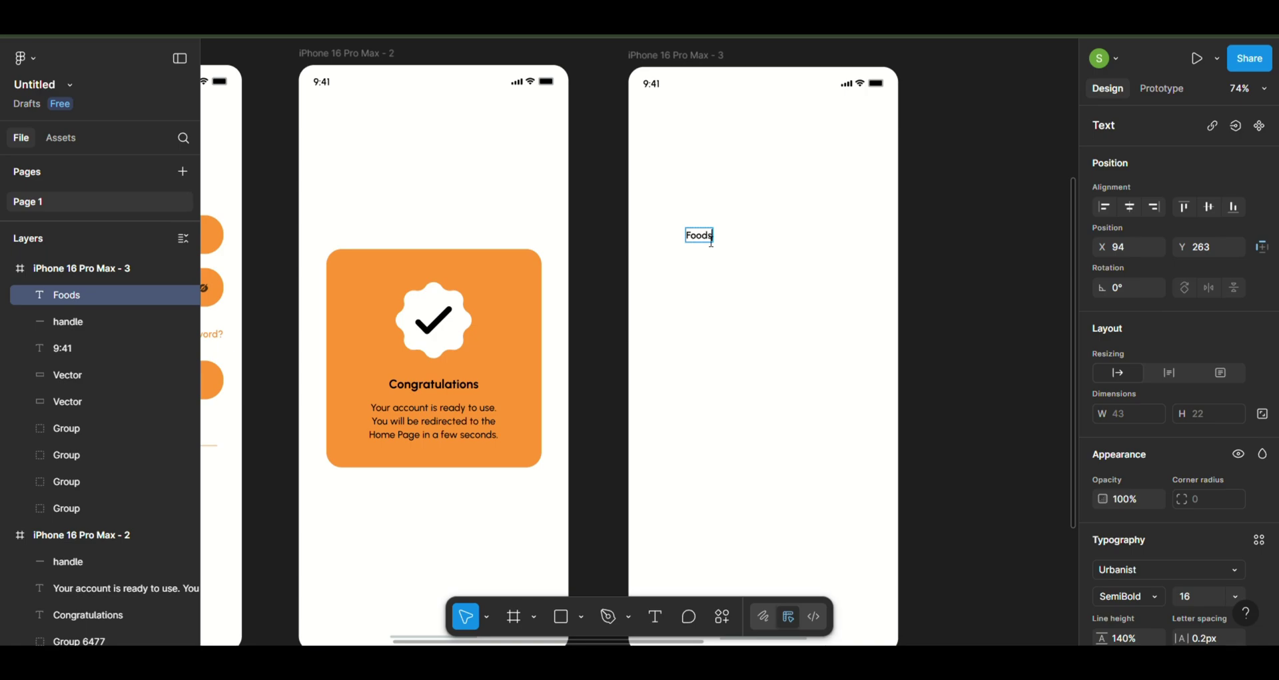
click(1233, 597)
click(1212, 569)
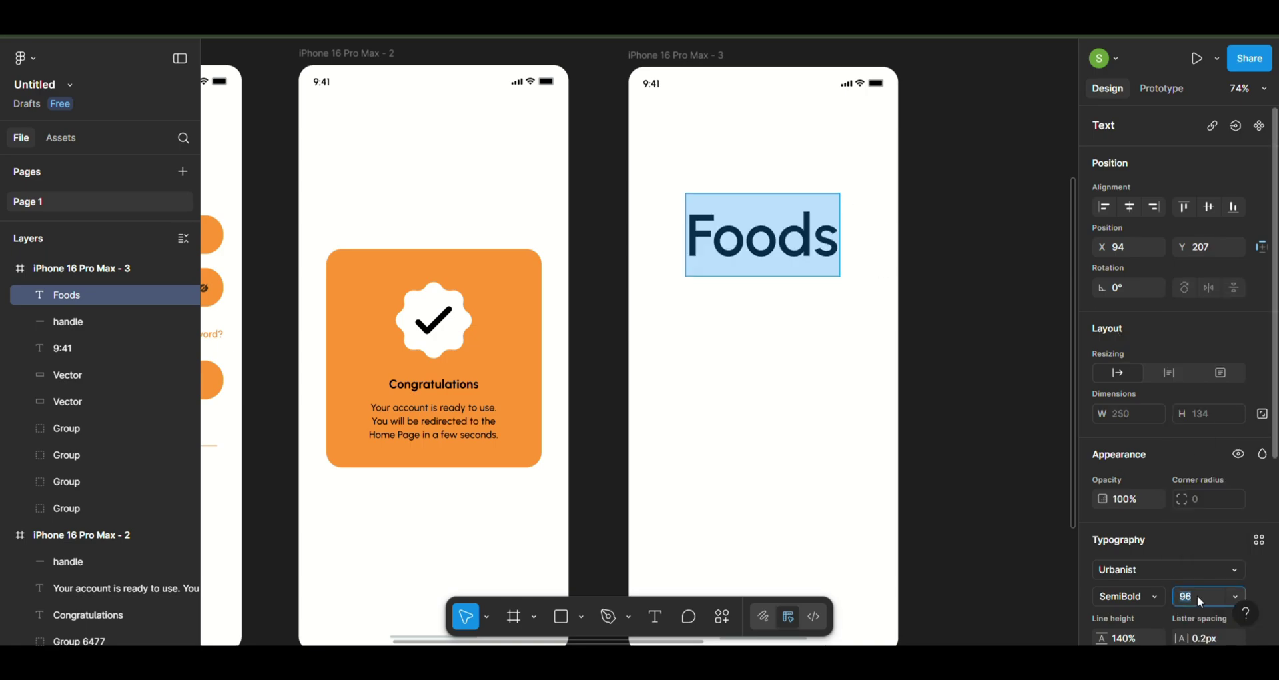
text(4)
key(Return)
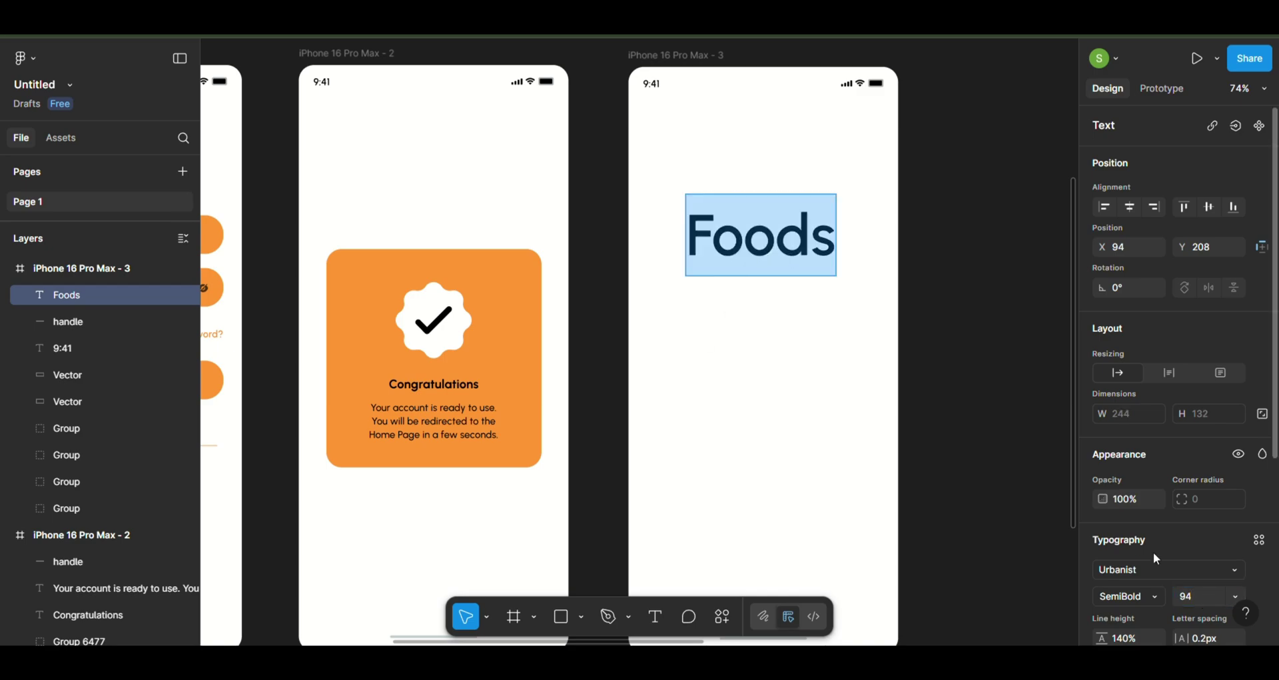
click(1158, 569)
text(kau)
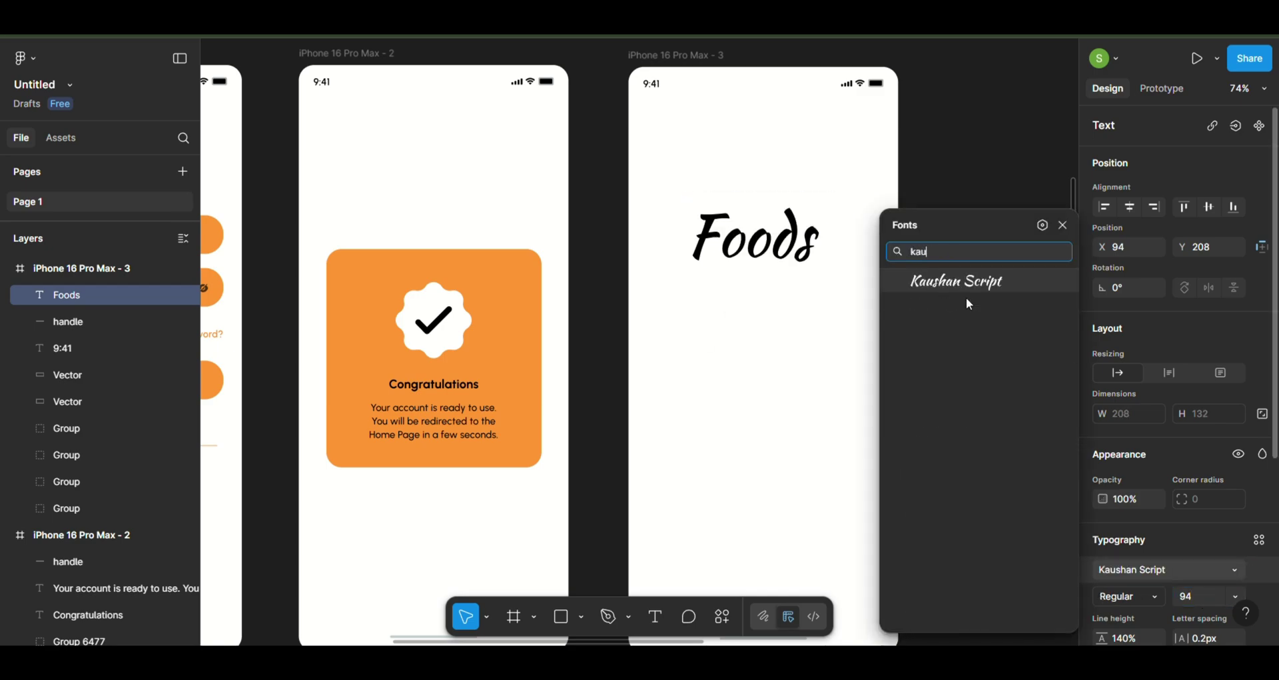
text(sha)
click(964, 282)
key(Escape)
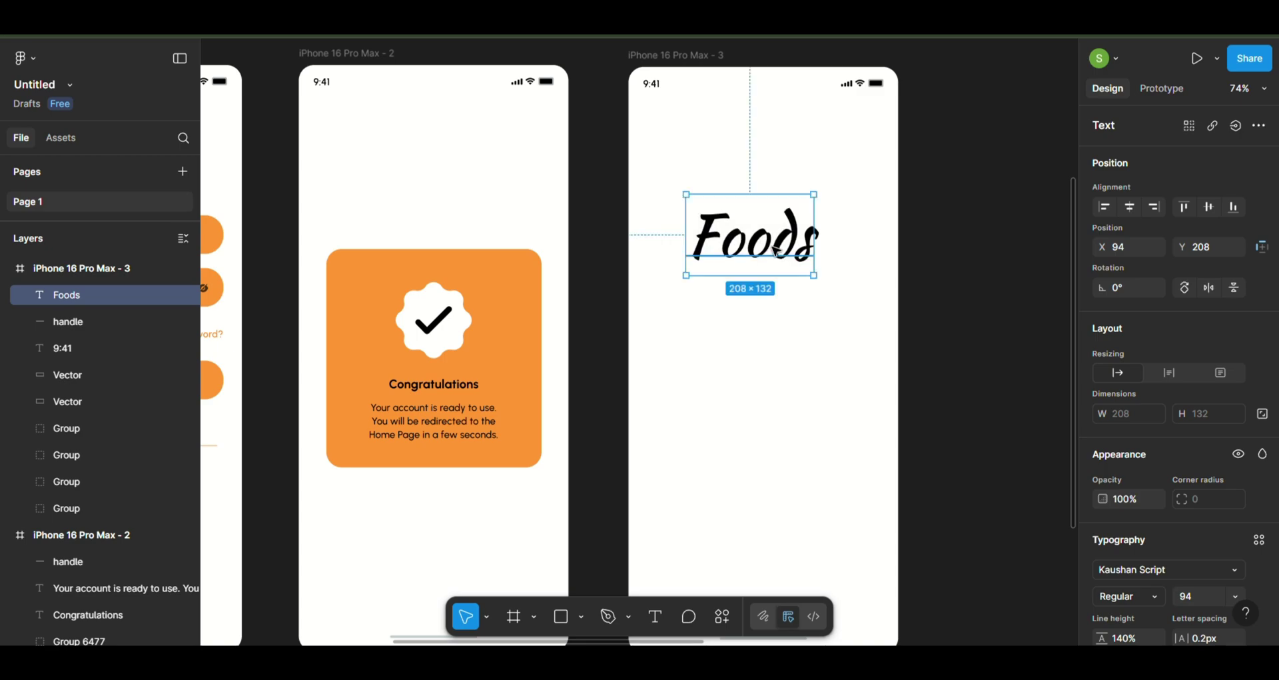
drag(776, 252, 741, 229)
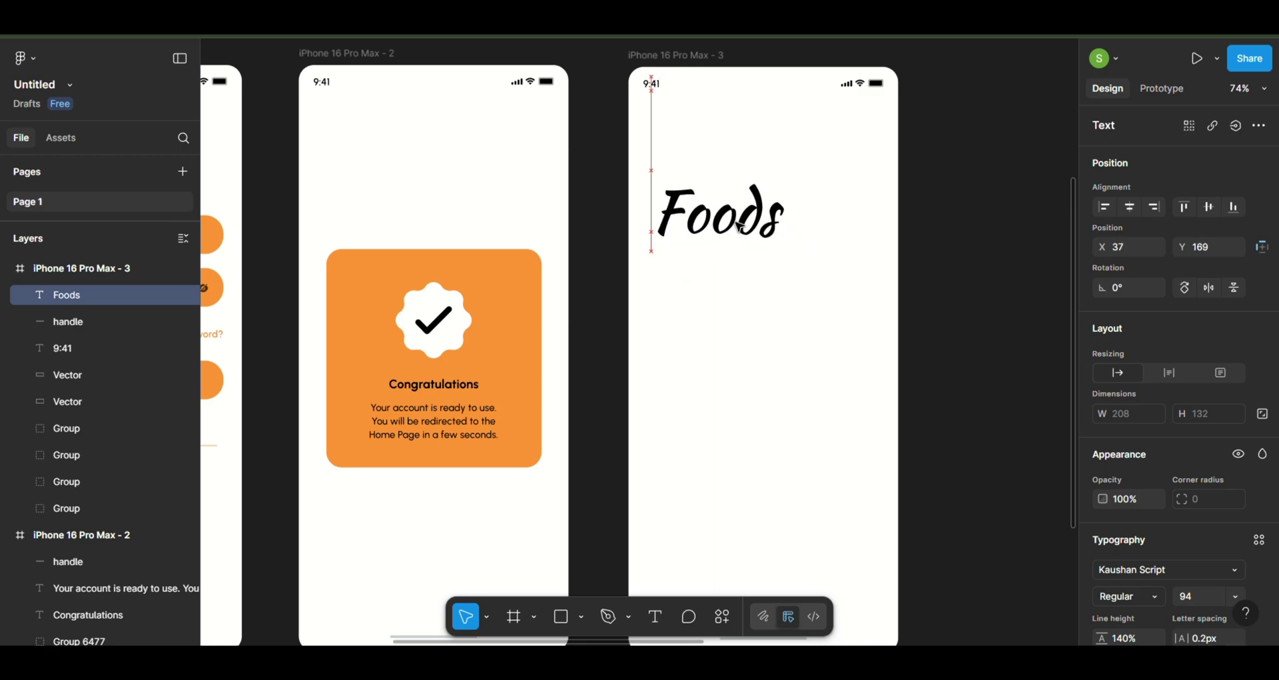
Add 'Mart' below Foods in jsMath-cmbx10 with an FF9633 orange fill
key(t)
click(751, 292)
text(Ma)
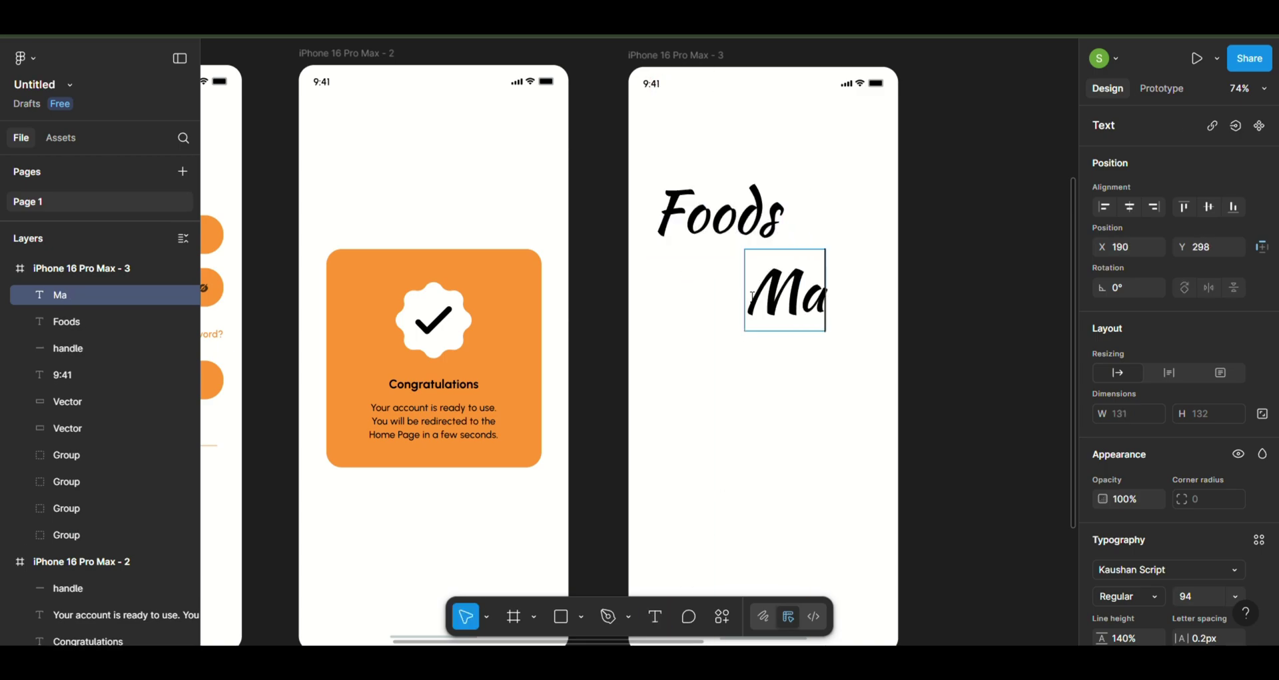
text(rt)
key(ctrl+a)
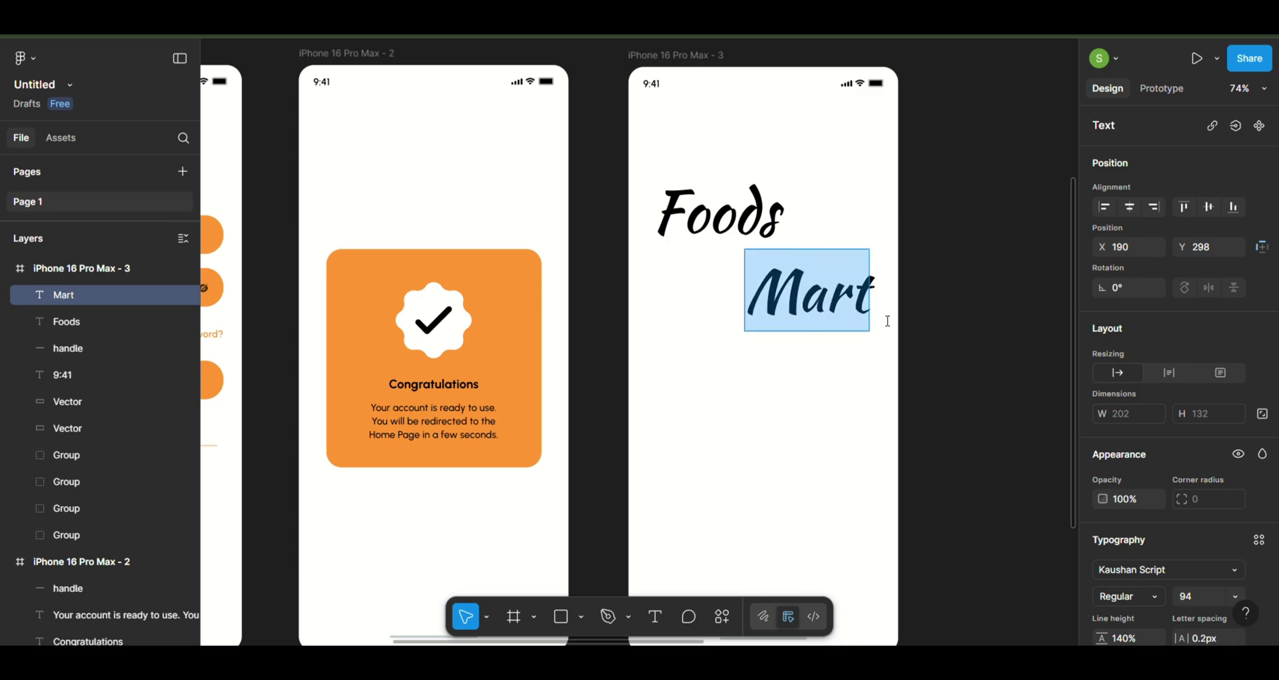
click(1162, 569)
text(js)
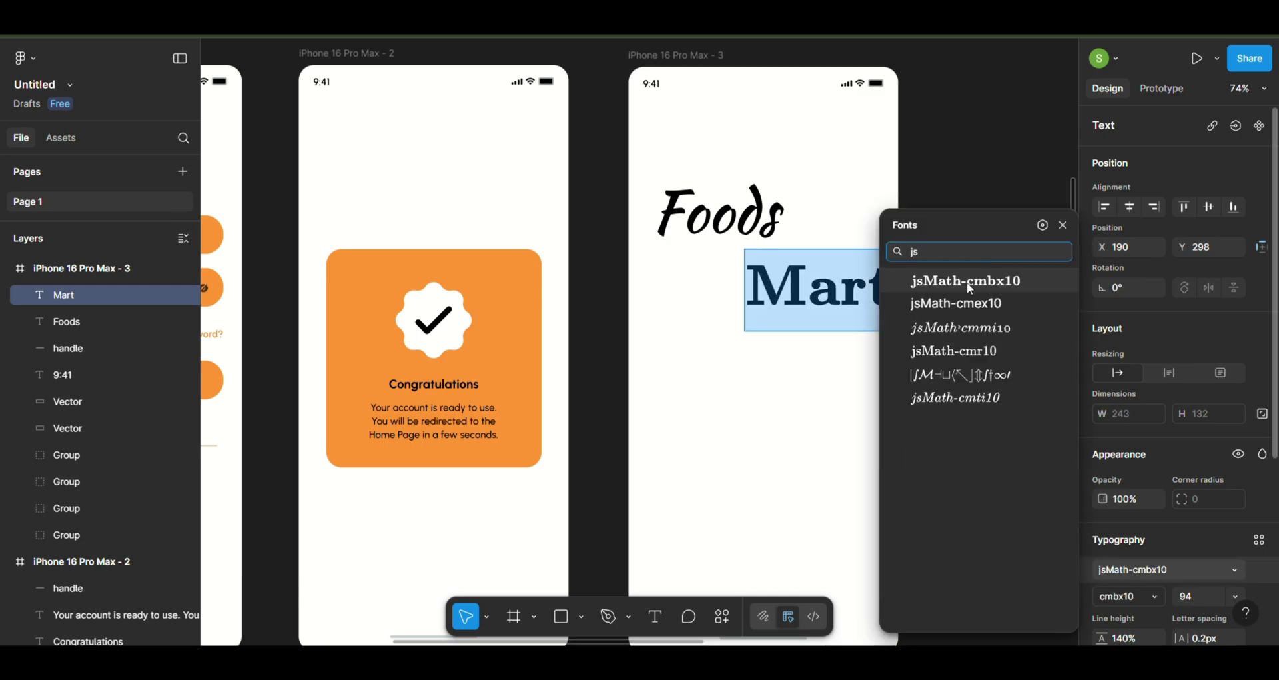
click(966, 282)
drag(827, 296, 779, 270)
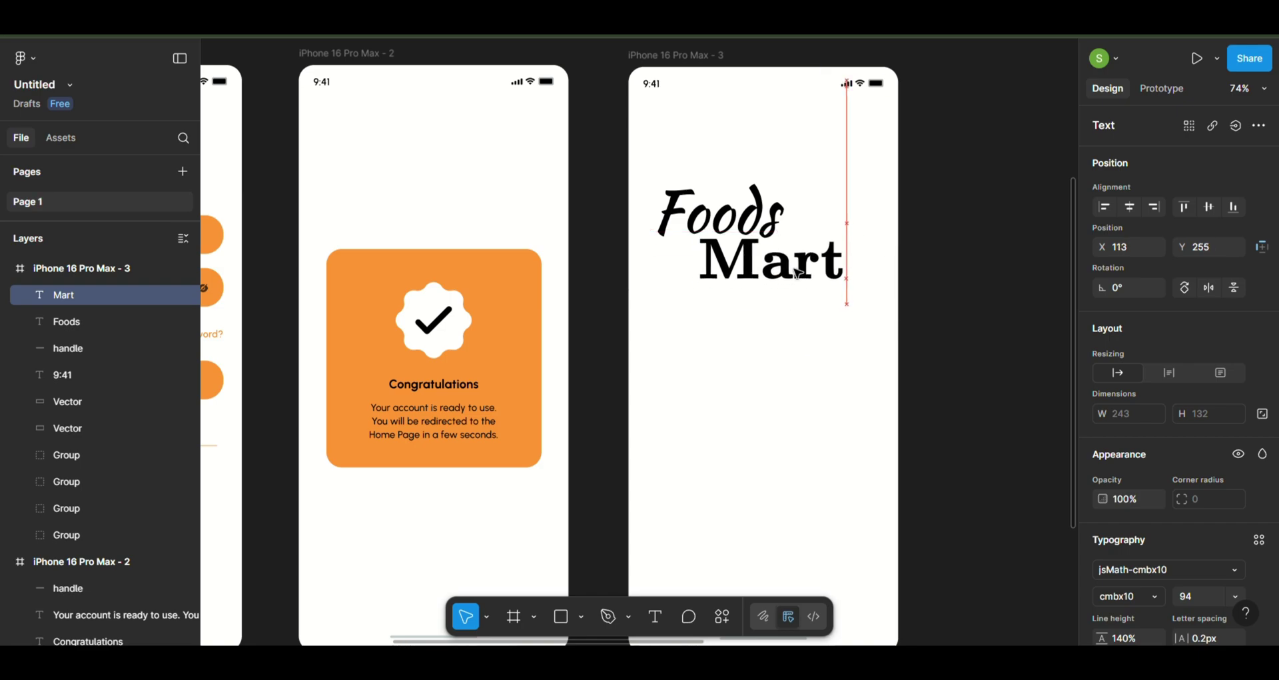
key(Return)
scroll(1133, 453, down, 5)
click(1103, 477)
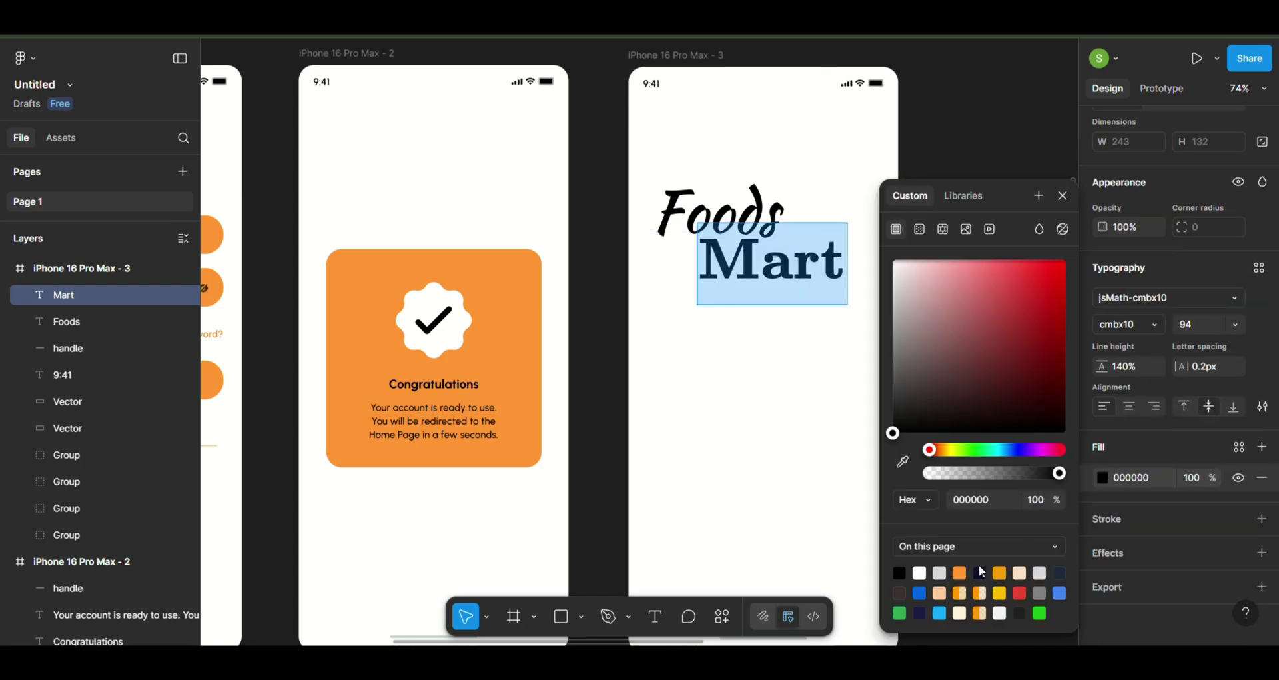
click(959, 572)
scroll(740, 505, down, 3)
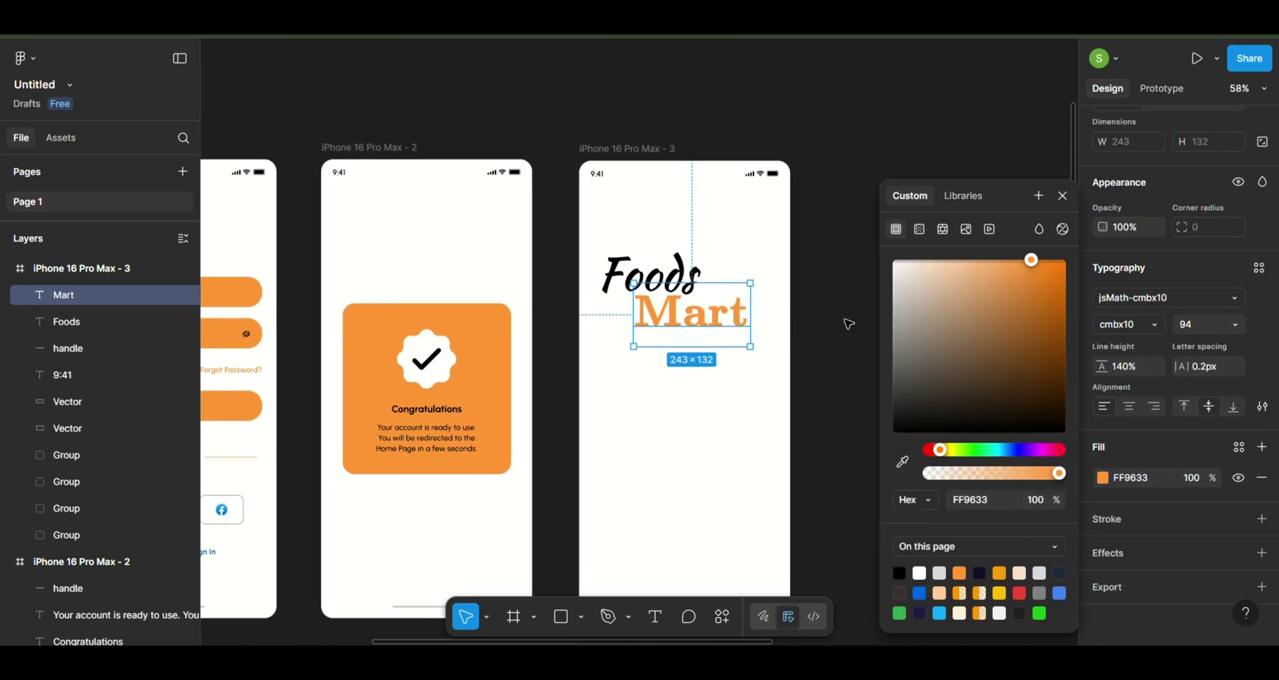
click(822, 348)
Group Foods and Mart into a single logo
mouse_move(822, 349)
mouse_down()
mouse_move(606, 273)
mouse_move(682, 291)
mouse_up()
right_click(636, 276)
click(640, 274)
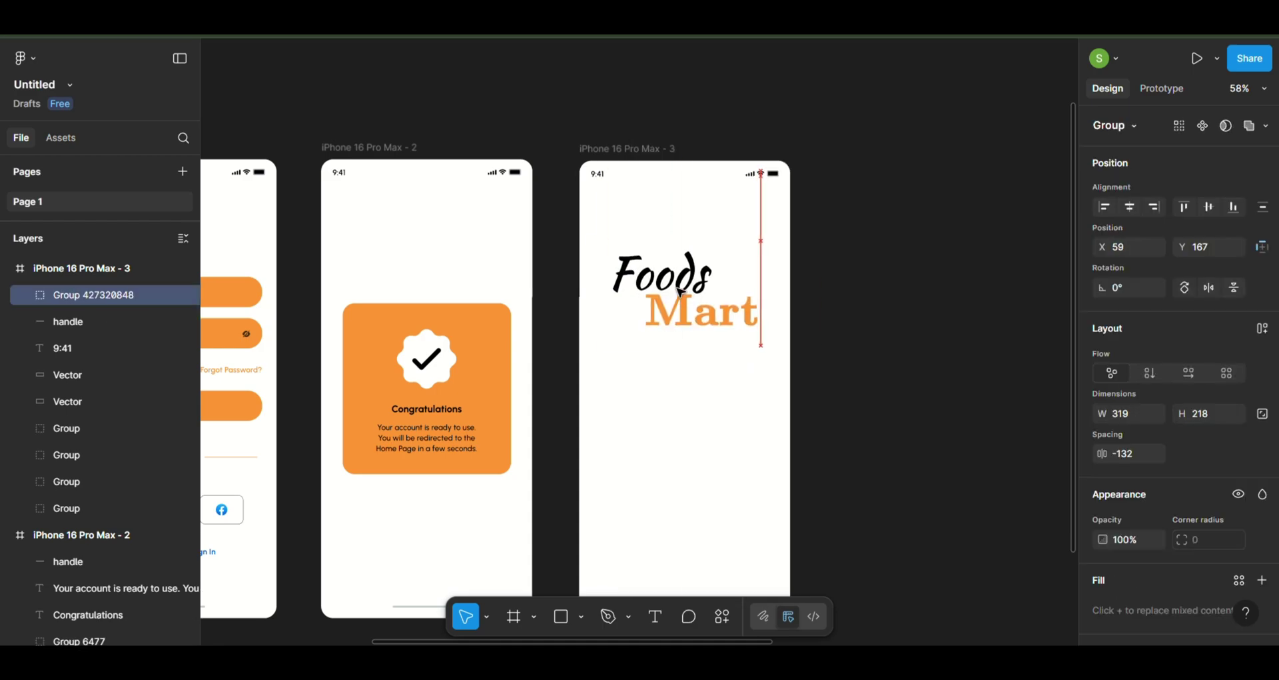
click(957, 311)
scroll(957, 311, down, 5)
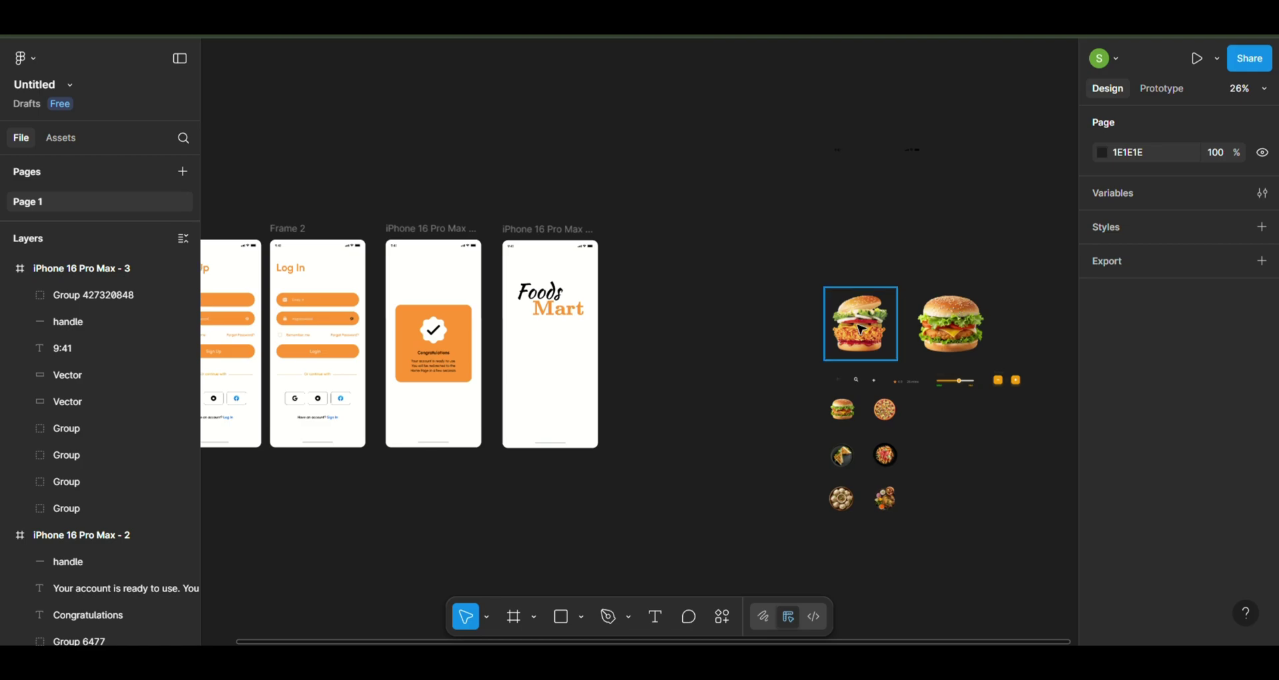
Place the burger image below the Foods Mart logo and nudge the logo slightly up
drag(862, 323, 548, 342)
scroll(551, 359, up, 3)
drag(666, 306, 657, 313)
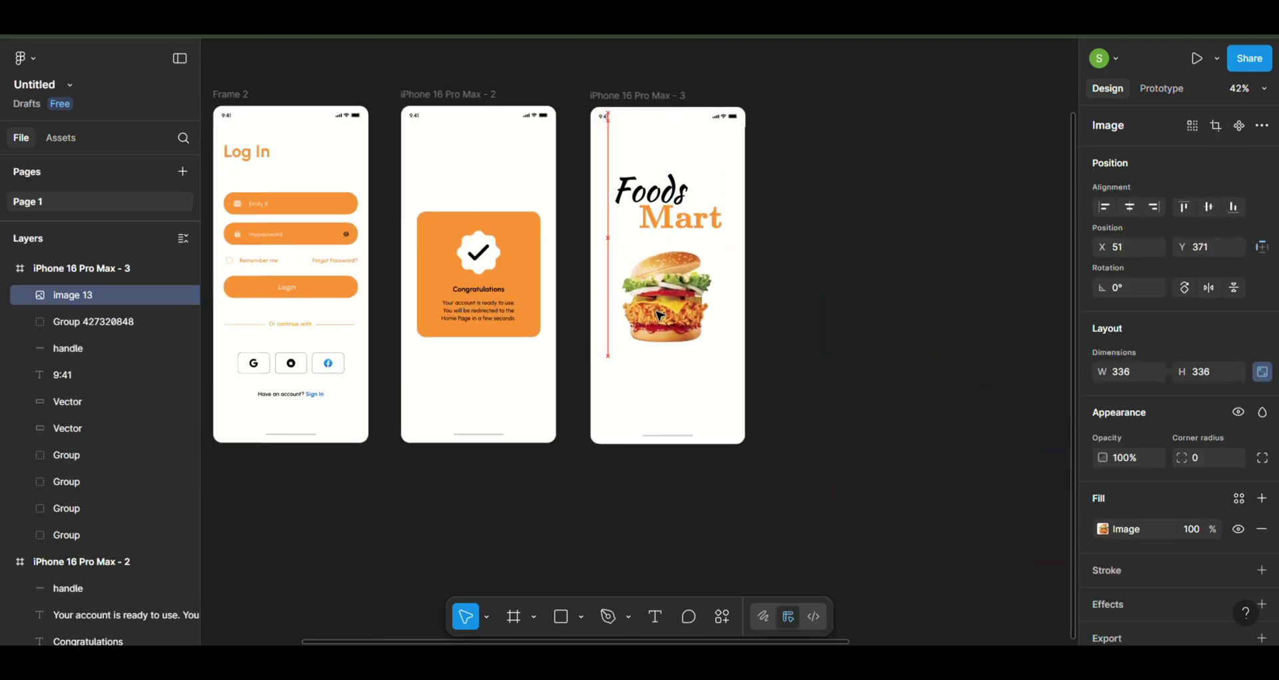
drag(673, 192, 675, 183)
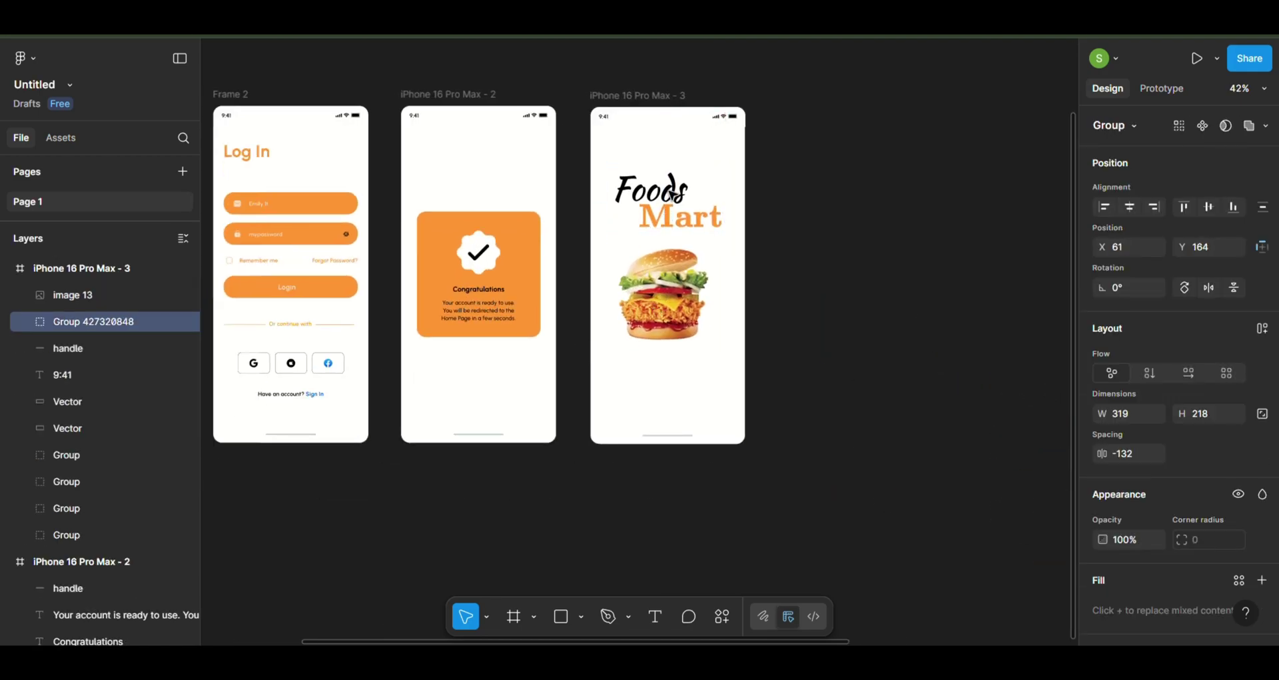
click(872, 241)
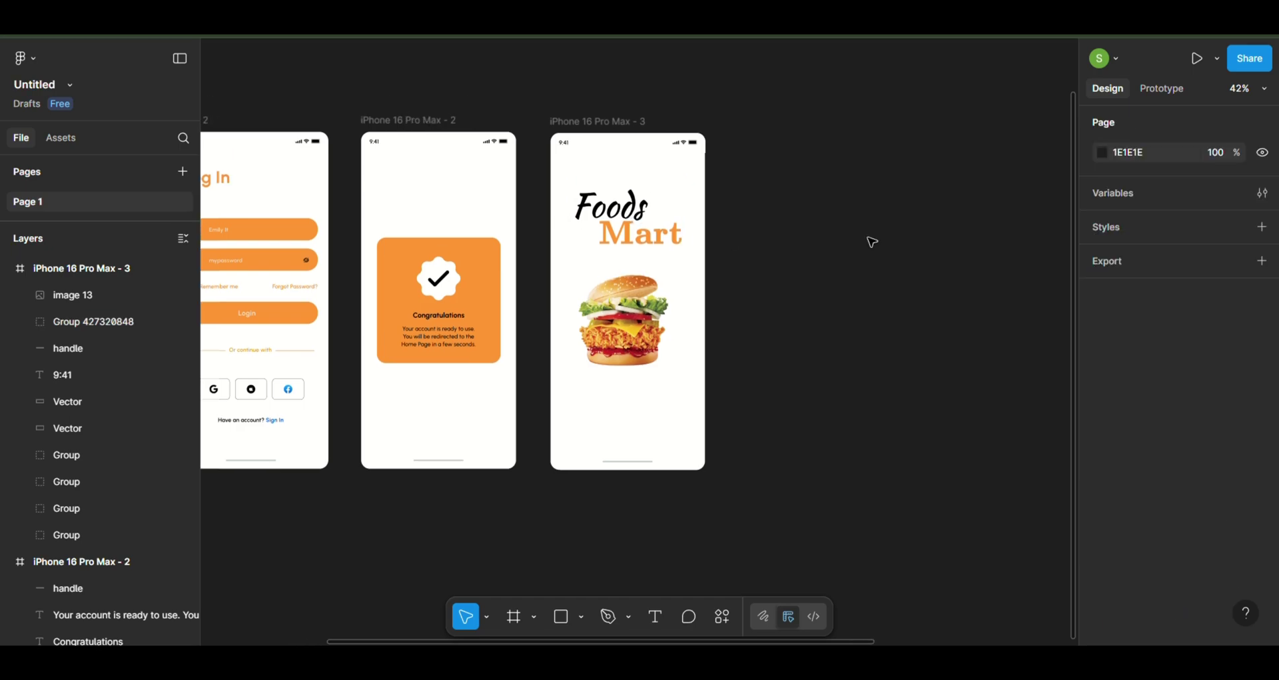
scroll(871, 238, down, 3)
scroll(665, 385, left, 3)
scroll(671, 389, up, 5)
scroll(671, 390, up, 2)
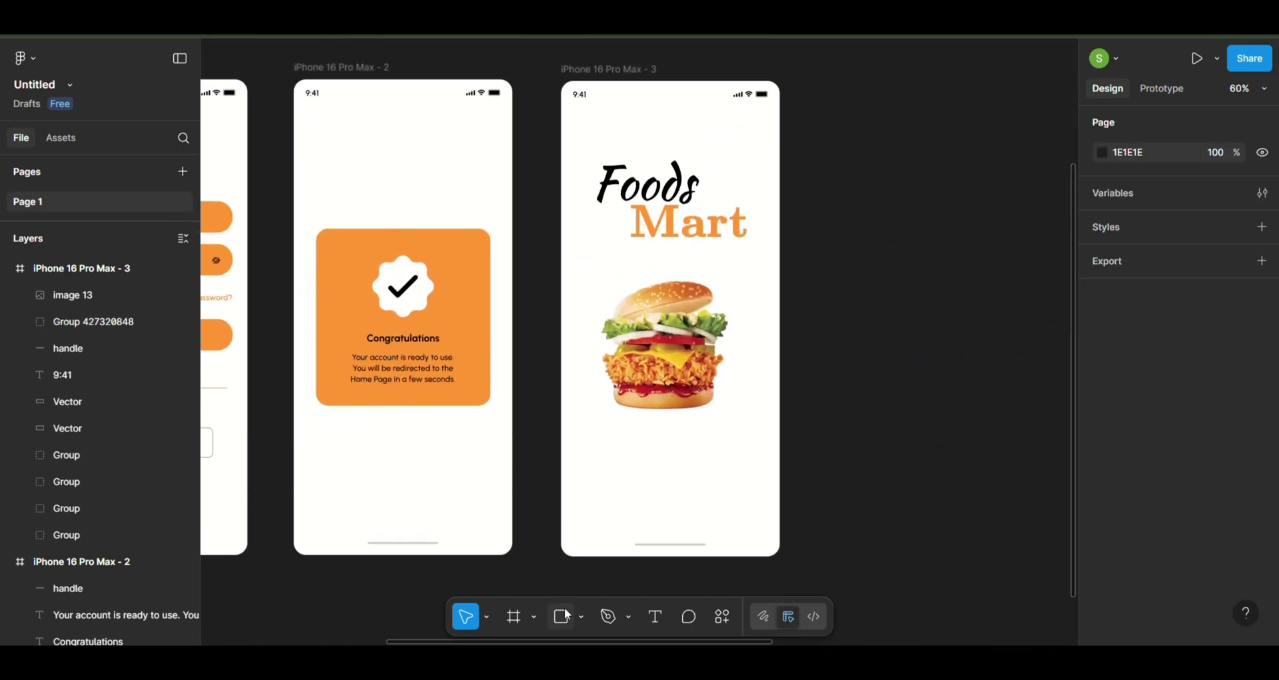
Draw a centred 334×70 bar under the burger with FF9633 fill and corner radius 50
click(563, 617)
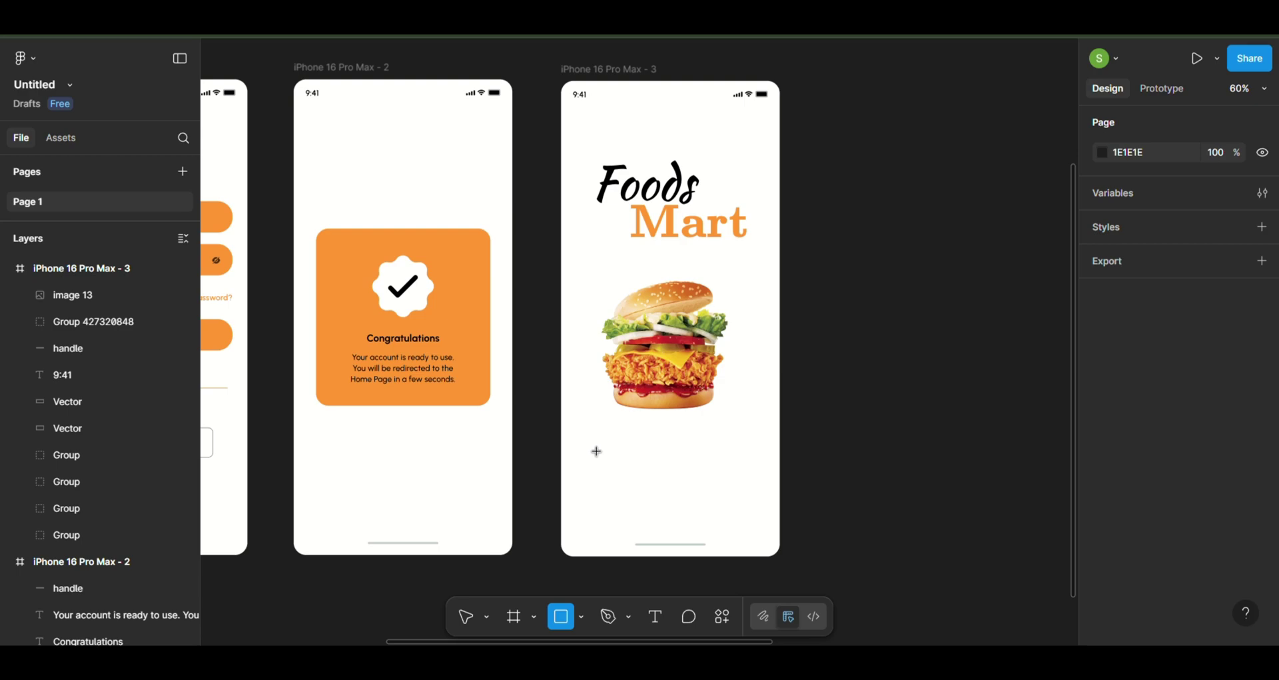
mouse_move(583, 437)
mouse_down()
mouse_move(749, 473)
mouse_move(688, 464)
mouse_up()
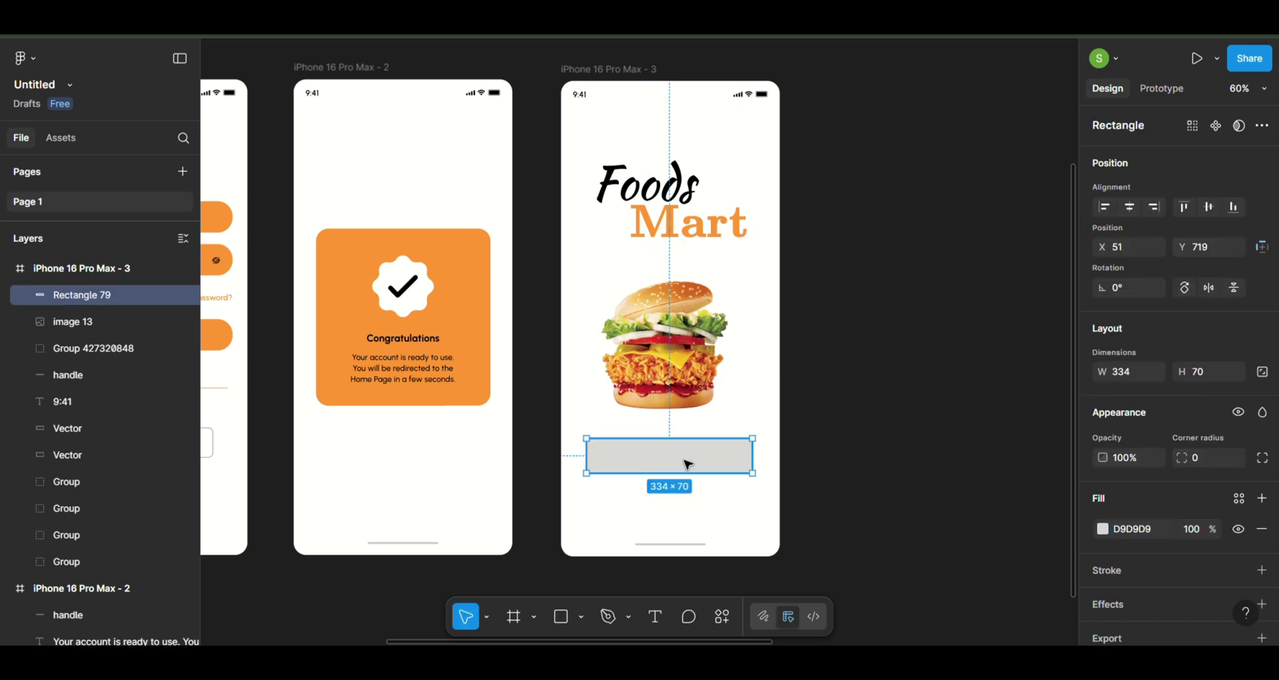
key(alt)
key(Right)
key(Right)
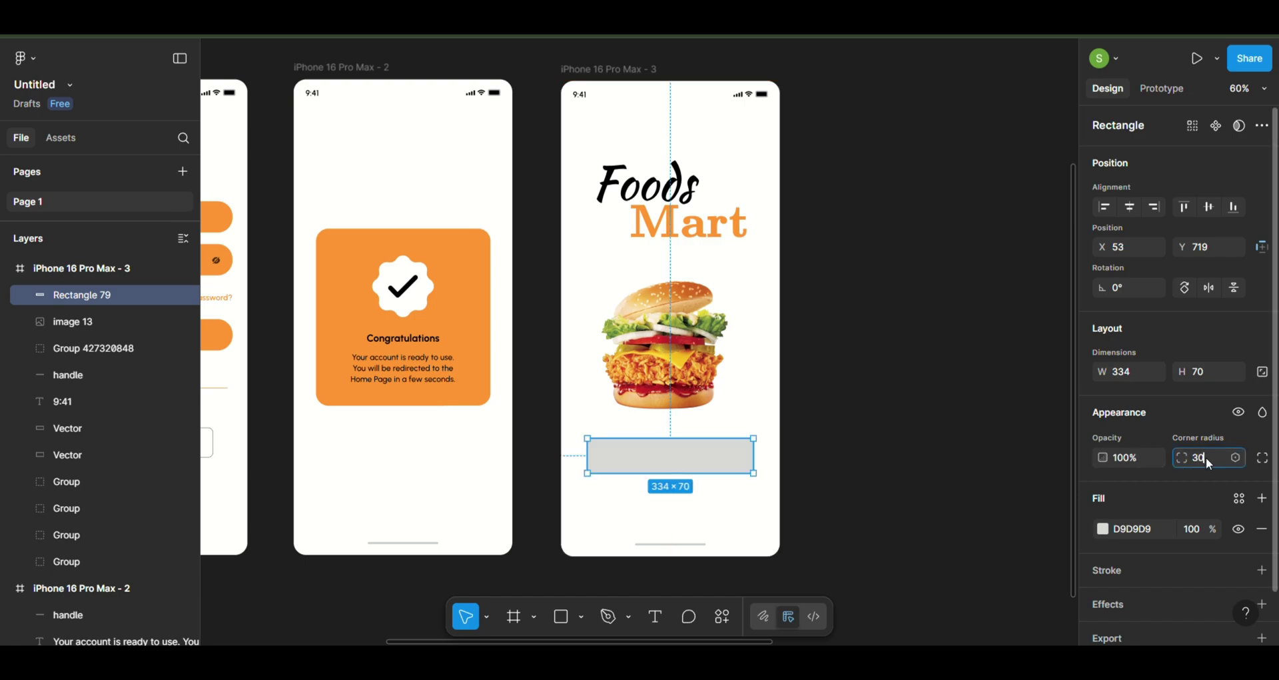
key(Return)
click(1102, 529)
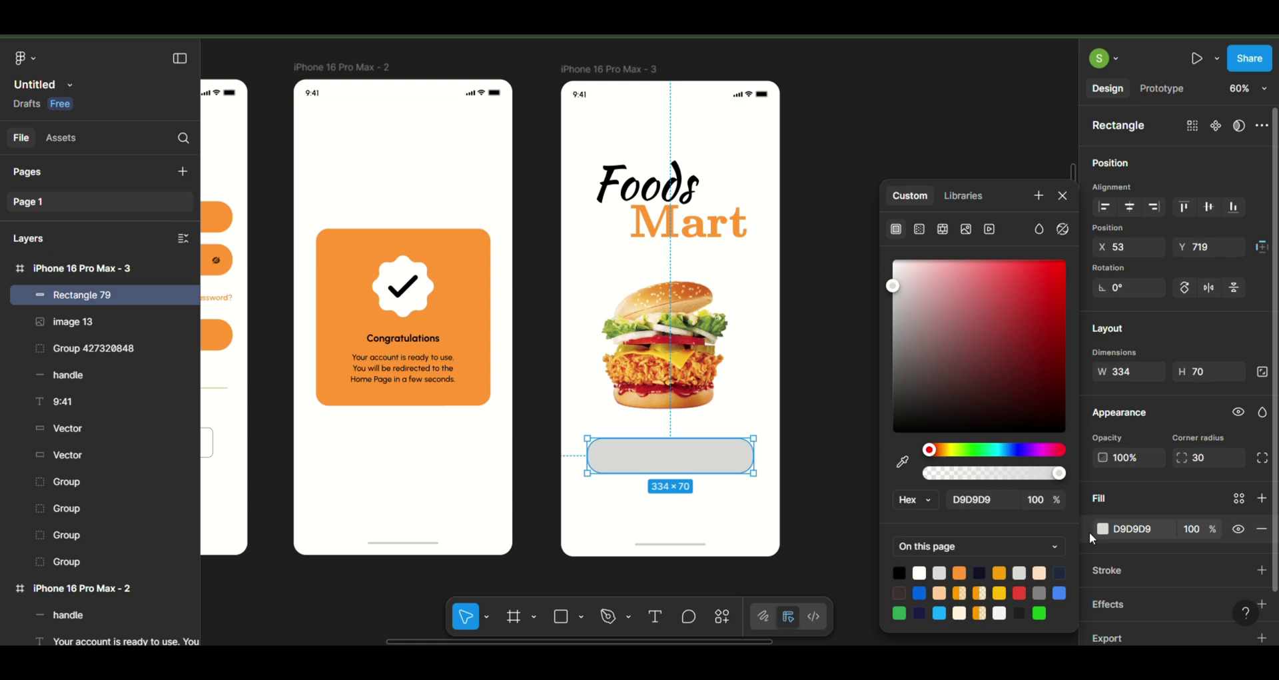
click(960, 593)
click(1202, 458)
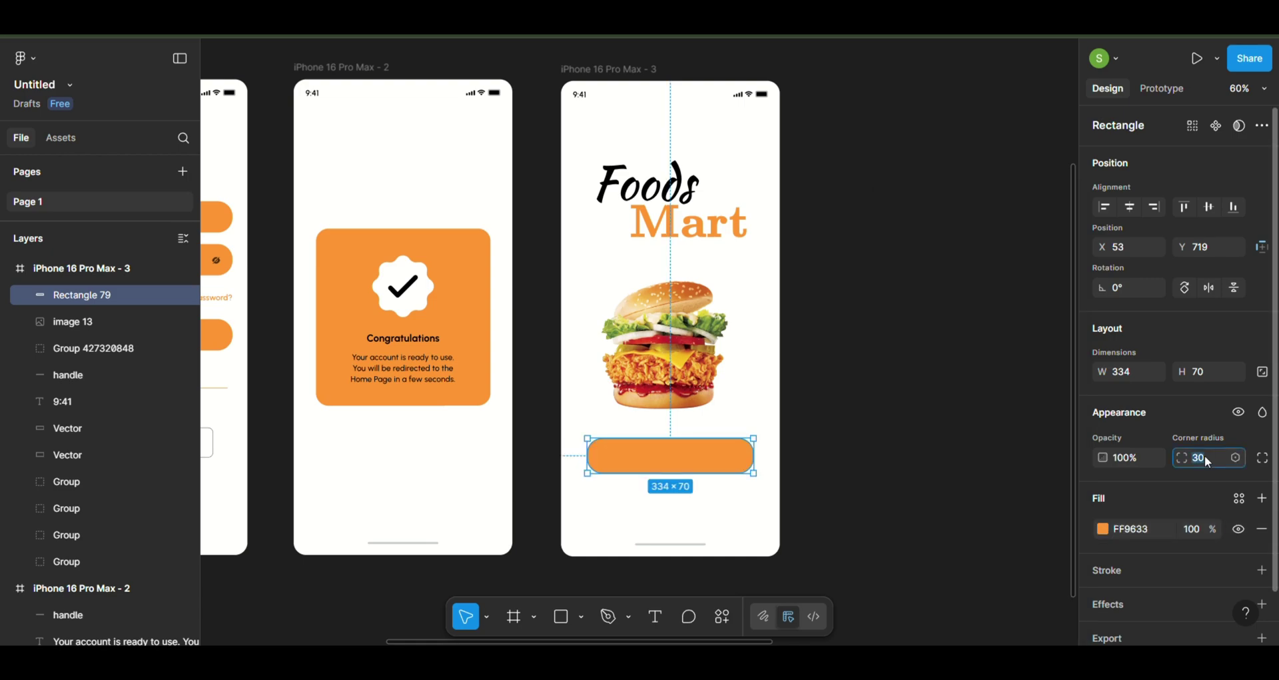
text(50)
key(Return)
Add a size-32 'Continue' label on the orange button
click(654, 617)
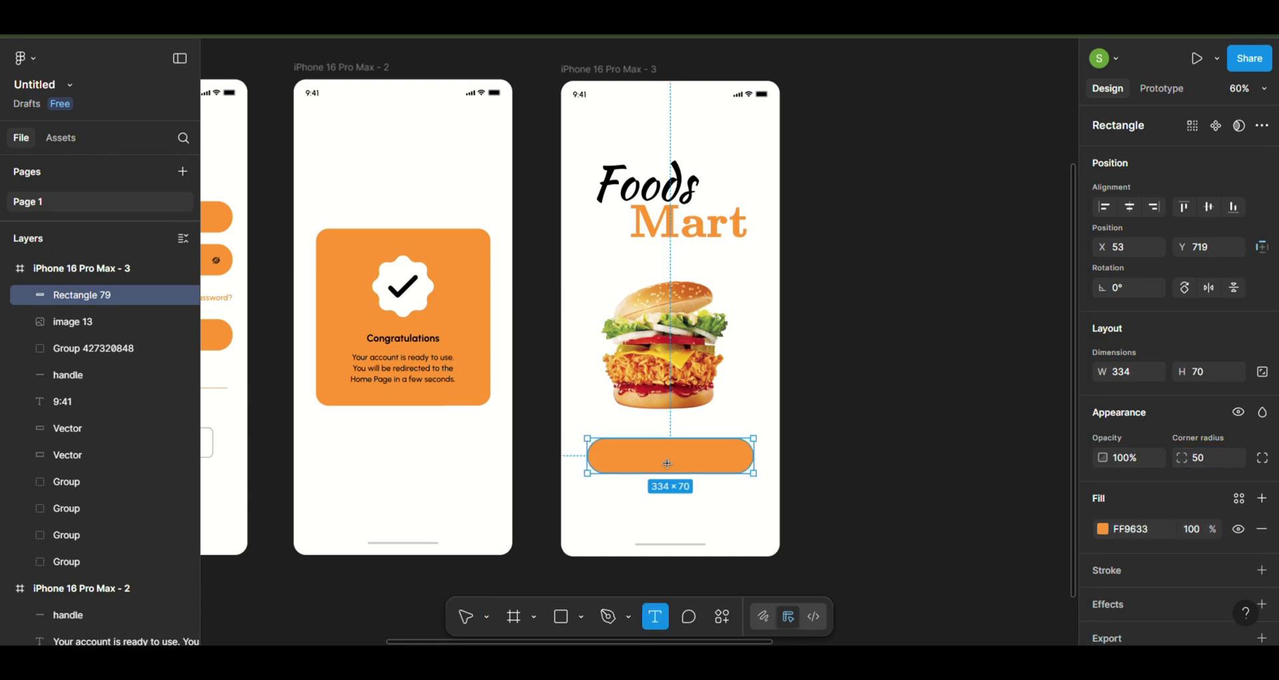
click(657, 458)
click(1236, 595)
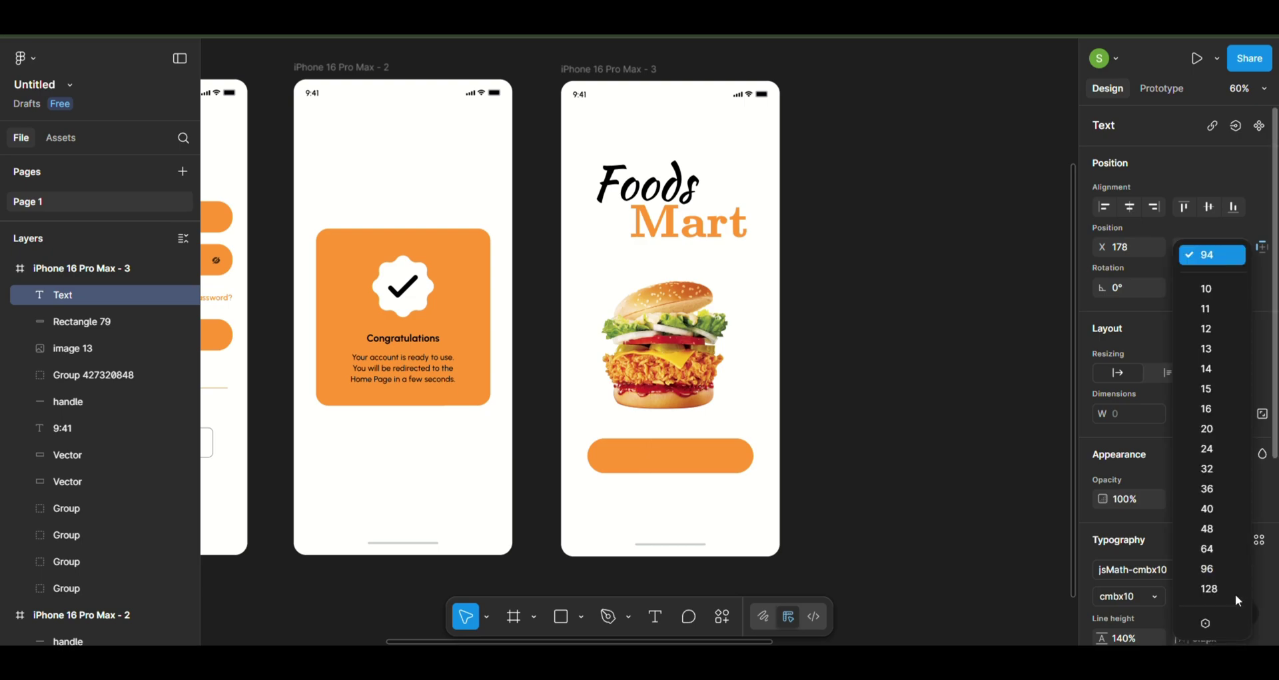
click(1209, 468)
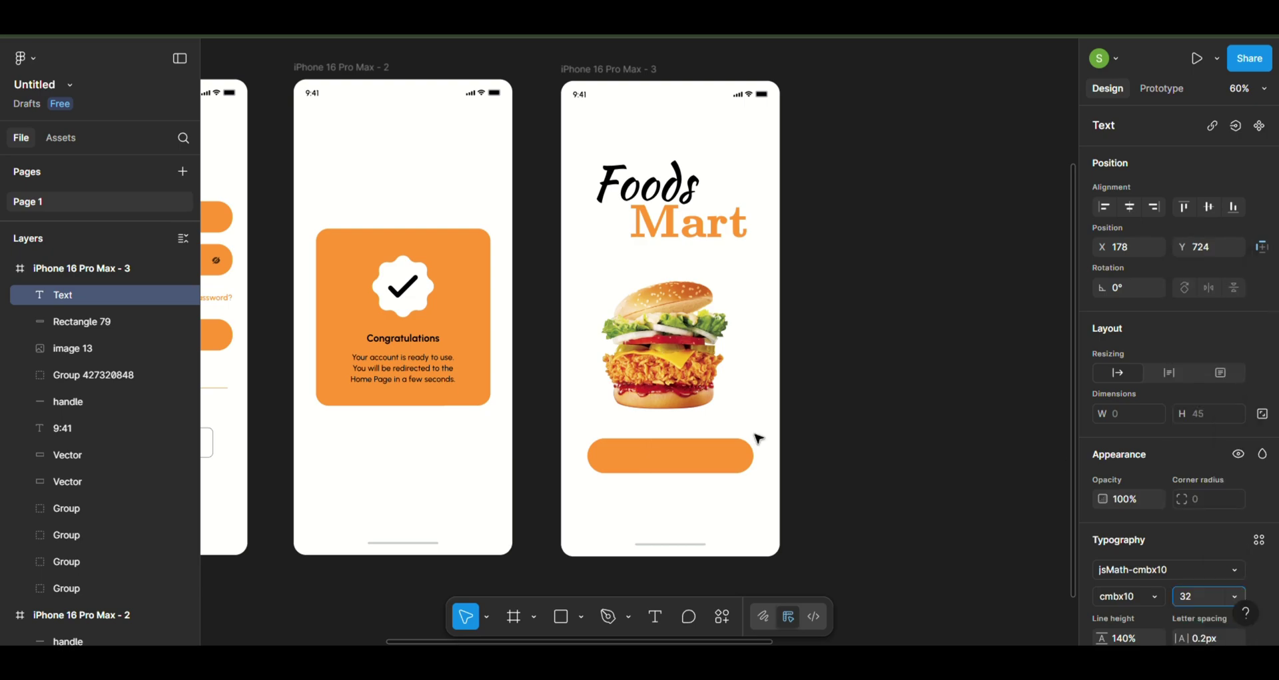
key(Escape)
key(t)
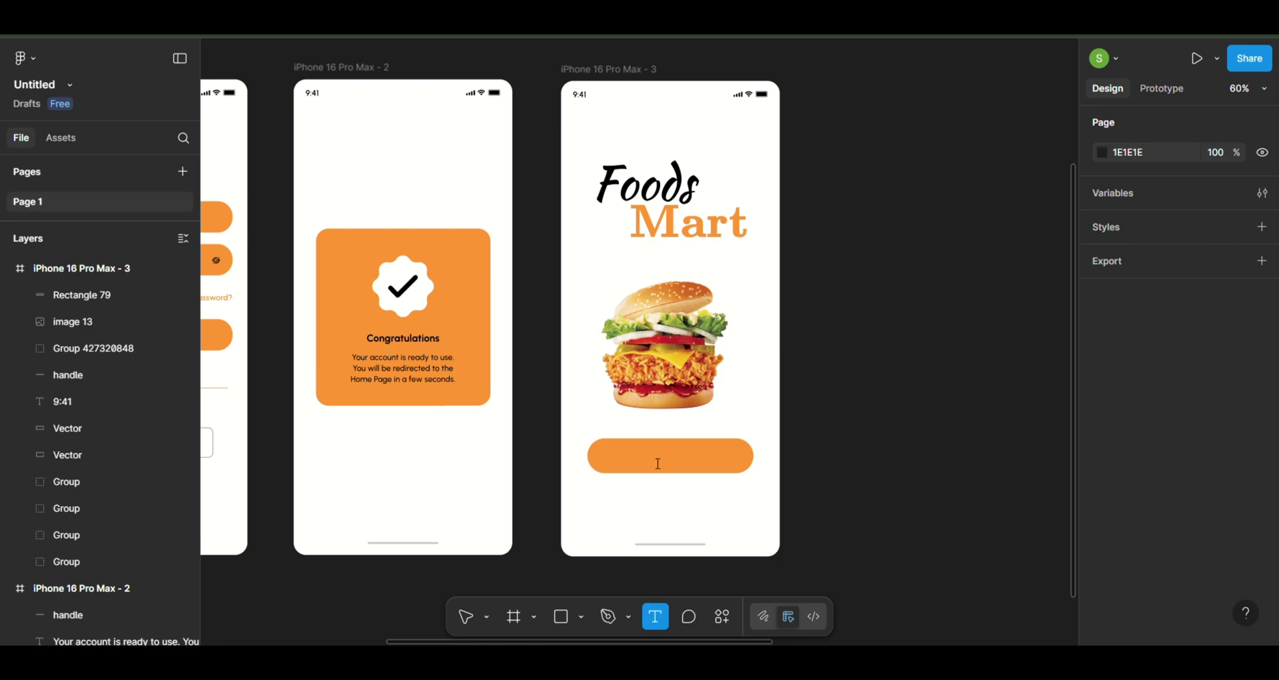
click(657, 463)
text(Continue)
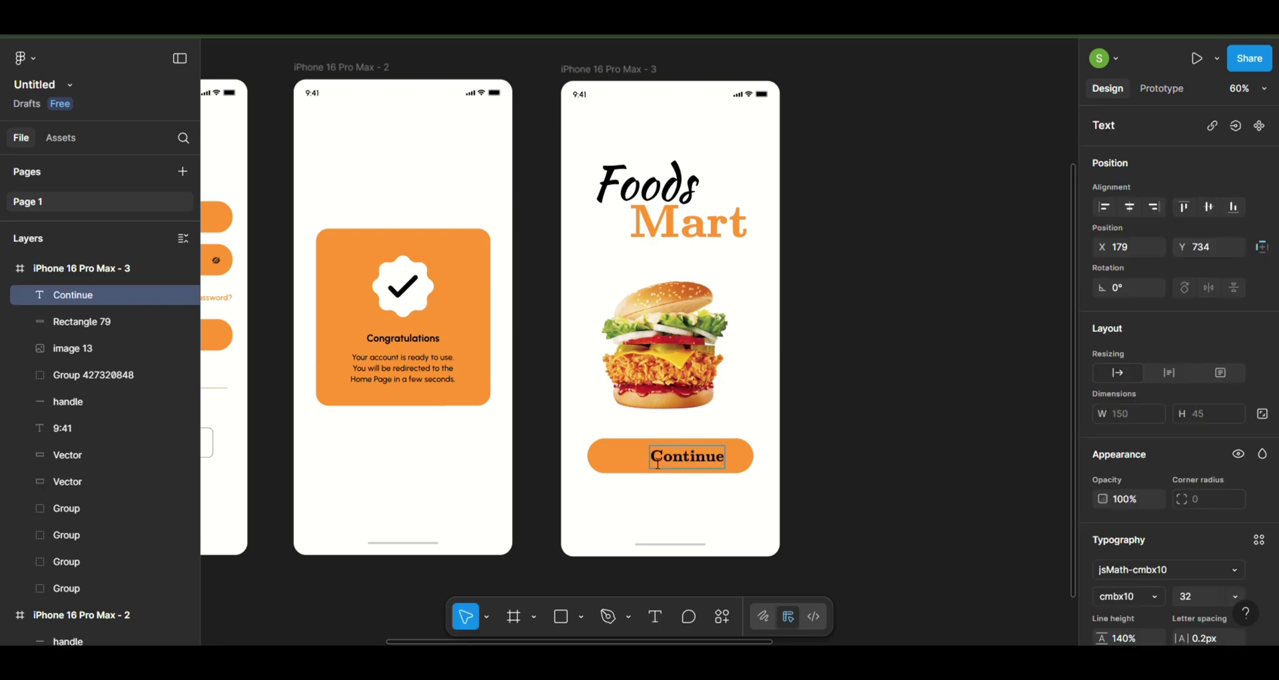
drag(686, 457, 672, 455)
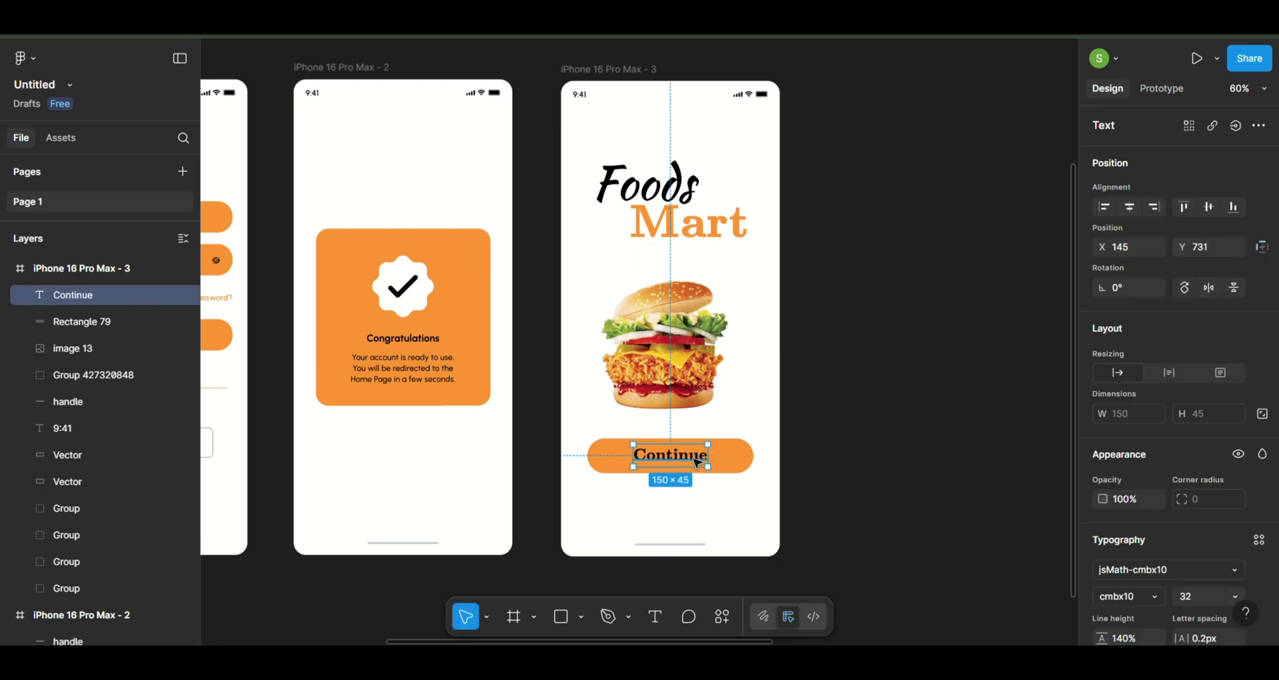
Set the Continue label to Urbanist in white, centred on the button
click(1156, 566)
text(urb)
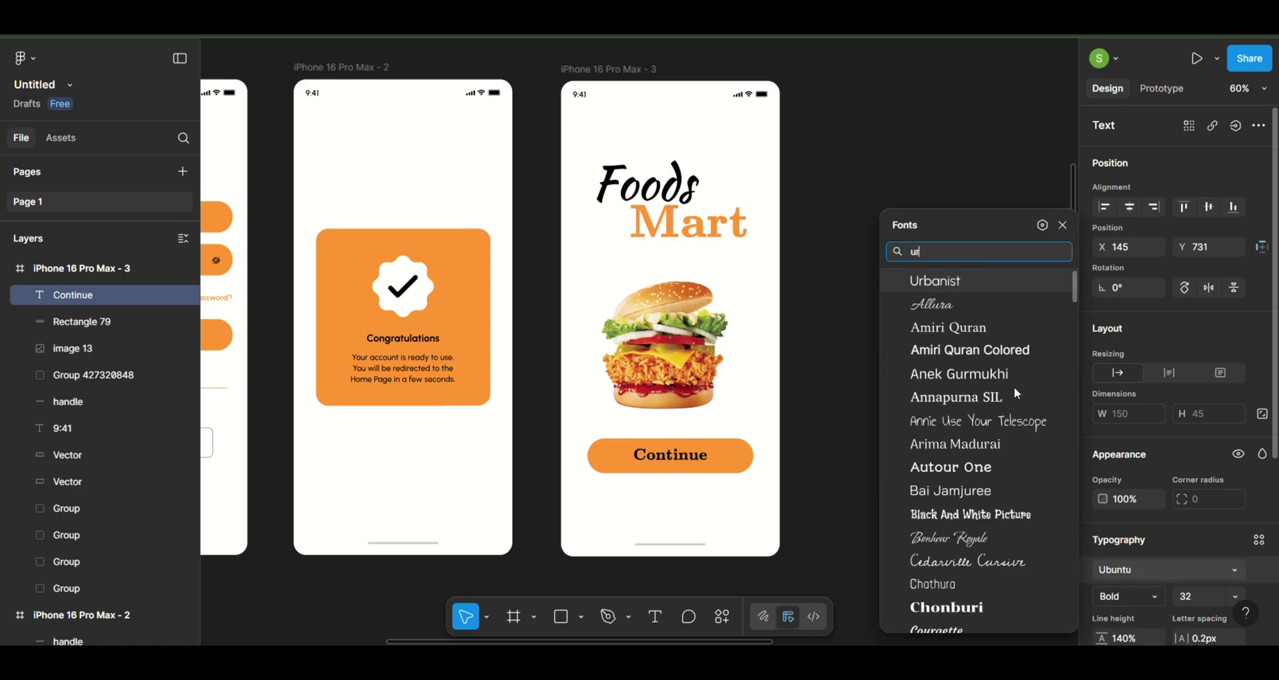
click(957, 283)
scroll(669, 457, up, 3)
drag(669, 459, 678, 461)
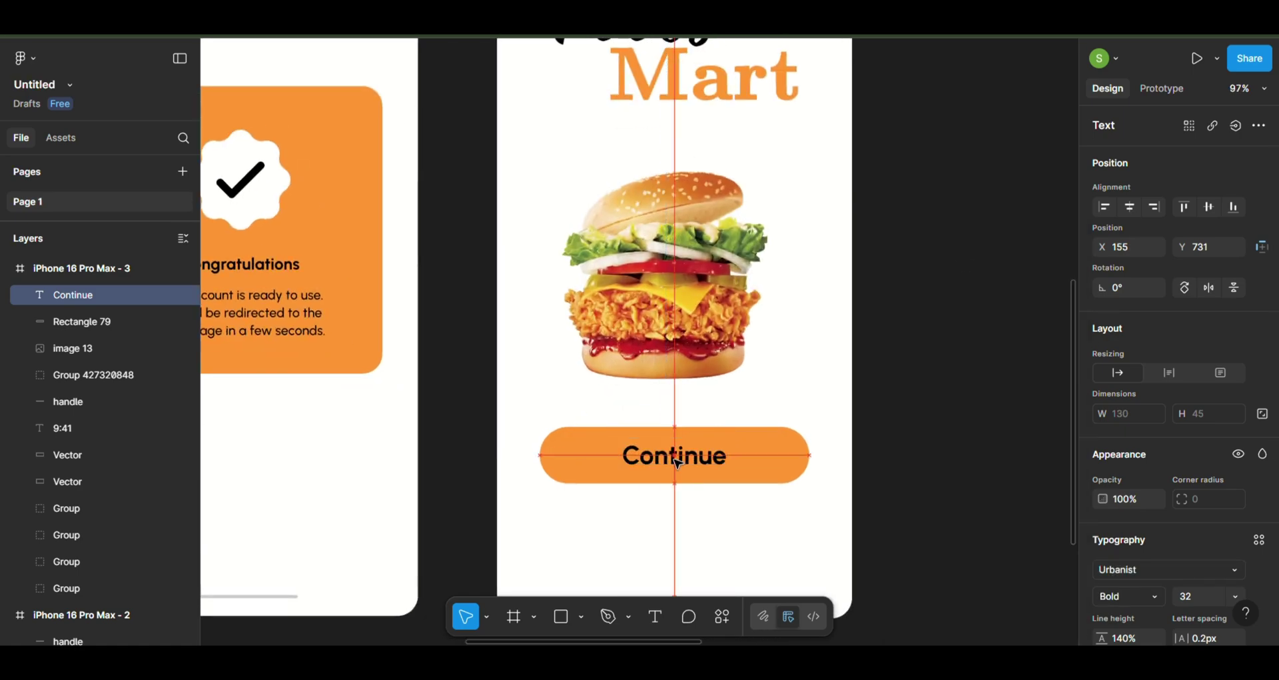
scroll(1172, 399, down, 4)
click(1103, 518)
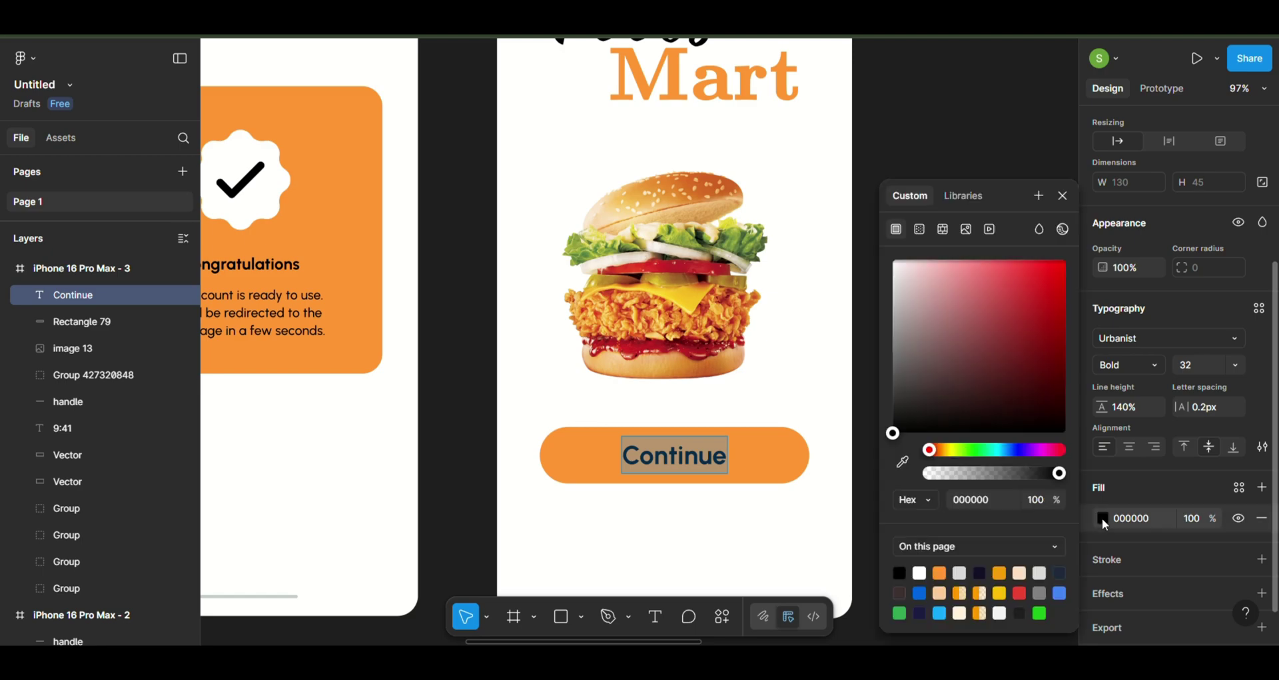
drag(914, 322, 892, 260)
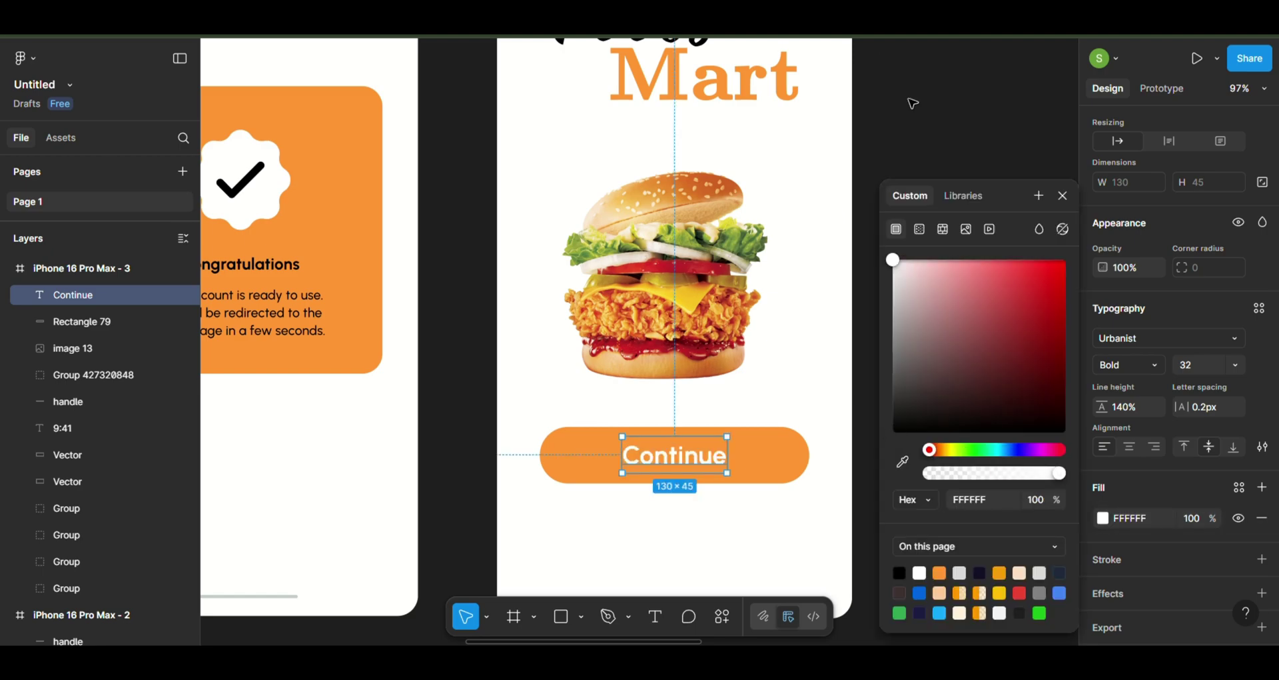
Add a drop shadow to the orange button
click(795, 462)
click(1261, 552)
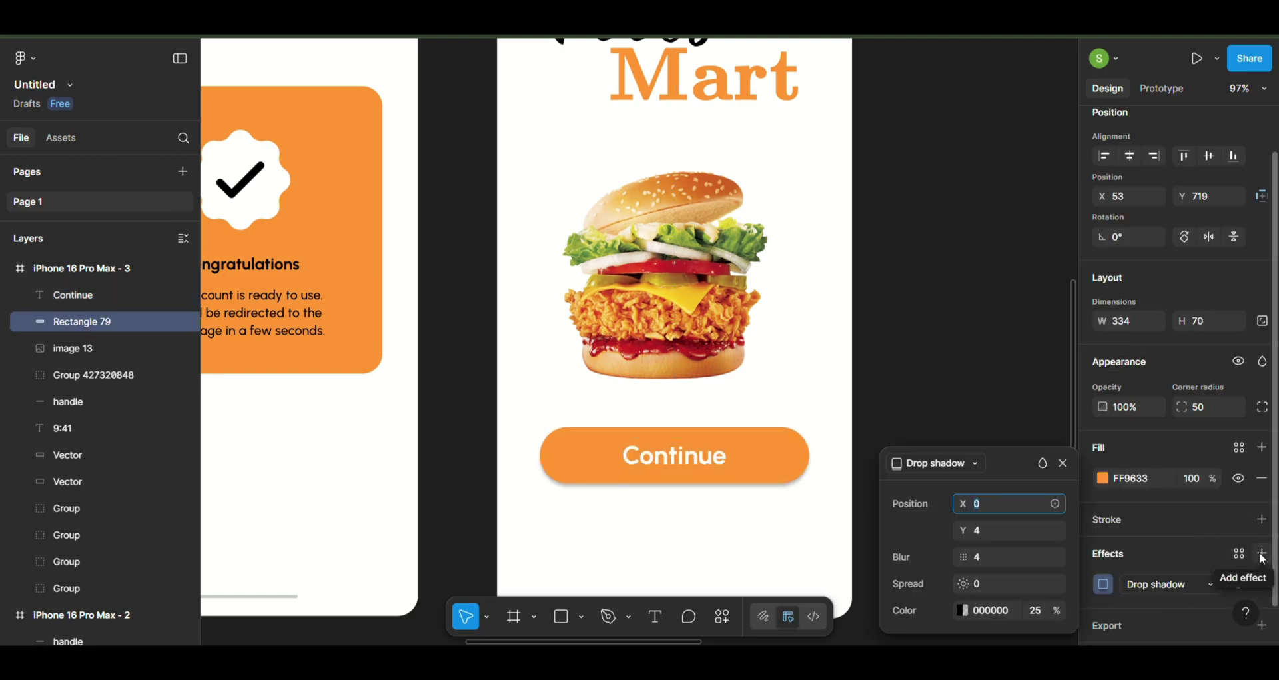
click(1032, 618)
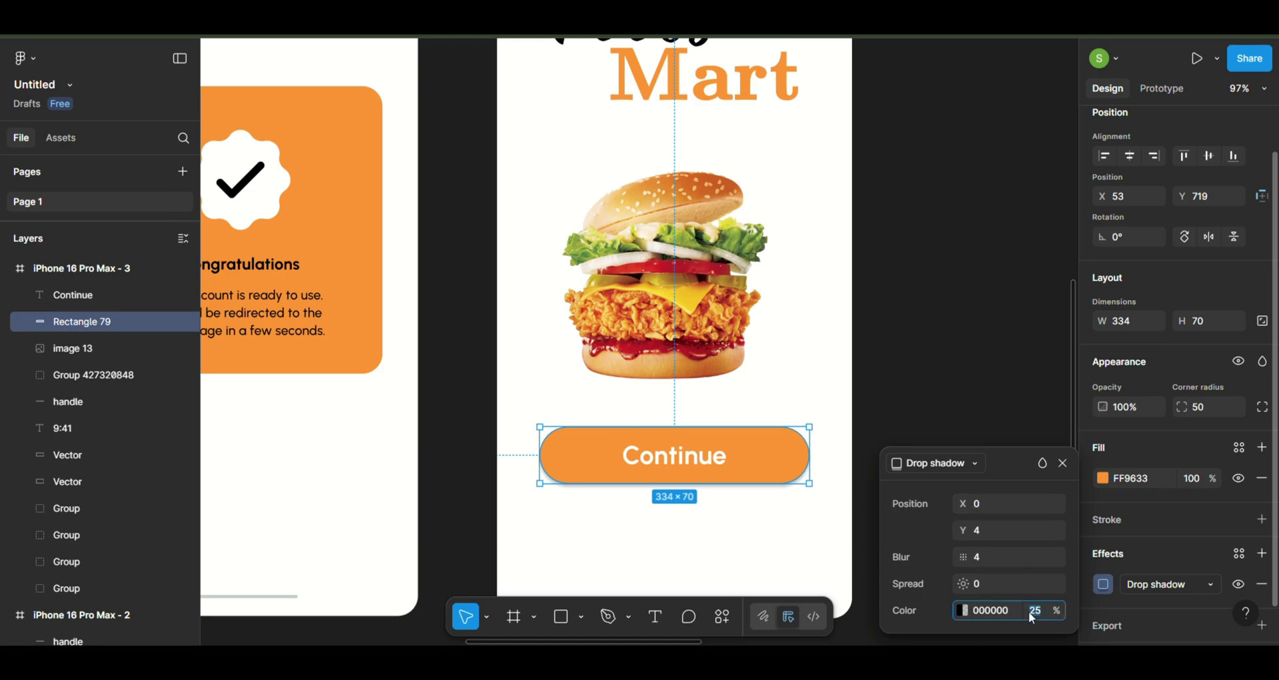
text(50)
Shift all four existing phone screens to the left on the canvas
click(905, 360)
scroll(905, 359, down, 5)
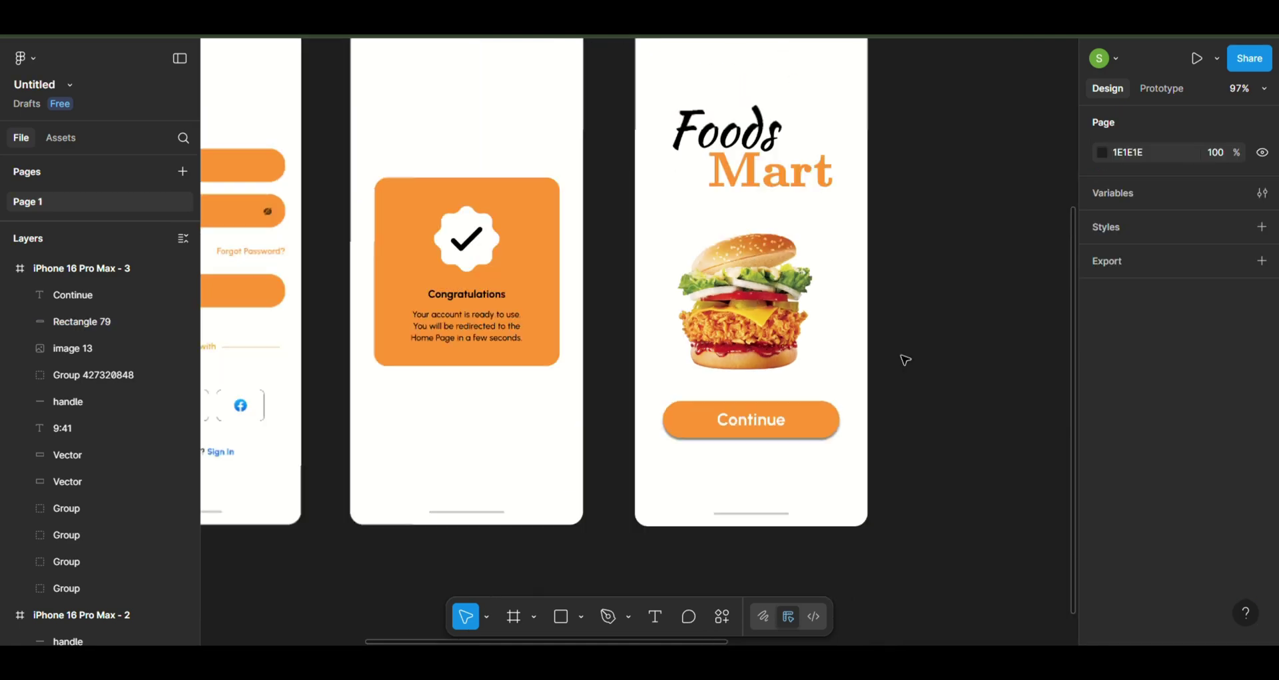
scroll(905, 360, right, 5)
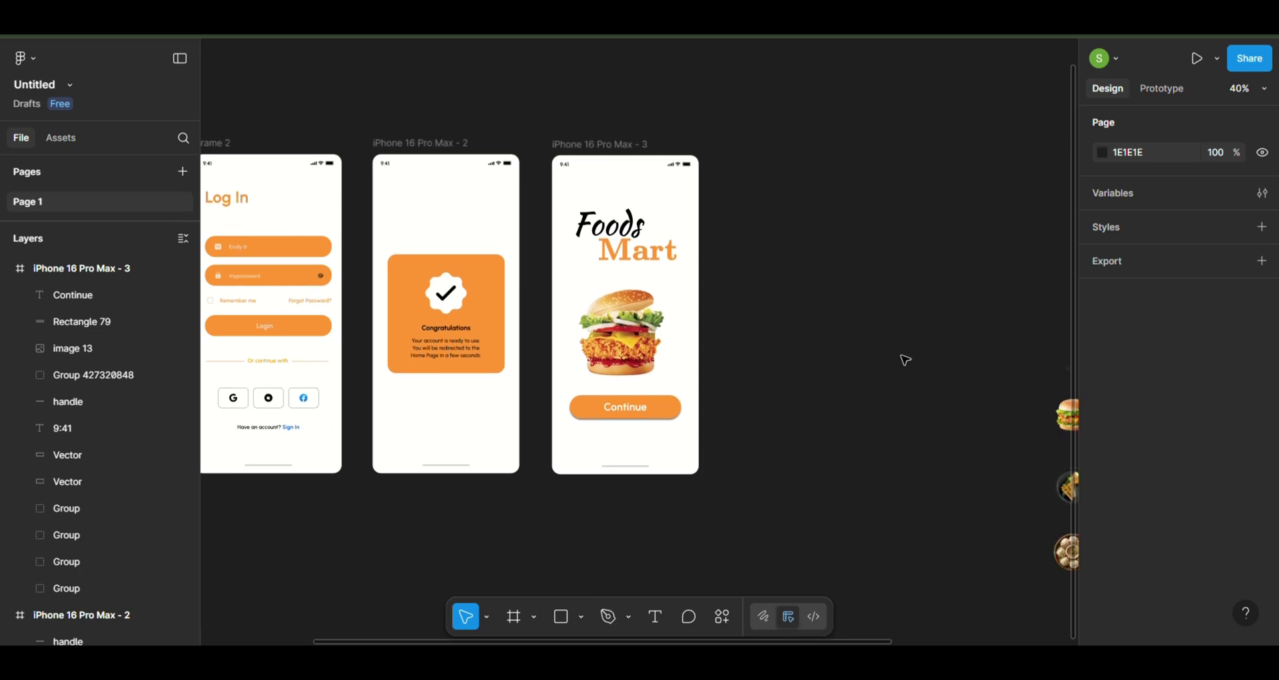
scroll(903, 357, right, 2)
scroll(883, 379, down, 5)
drag(892, 459, 446, 184)
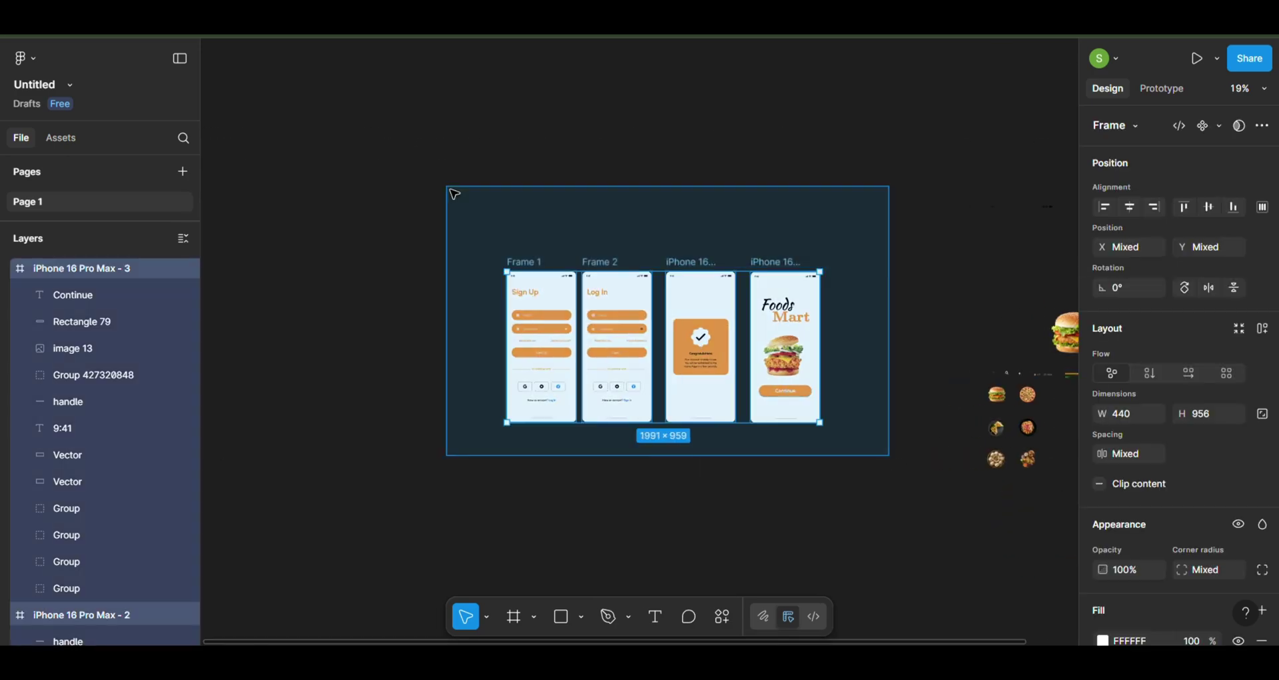
drag(665, 334, 467, 330)
click(599, 474)
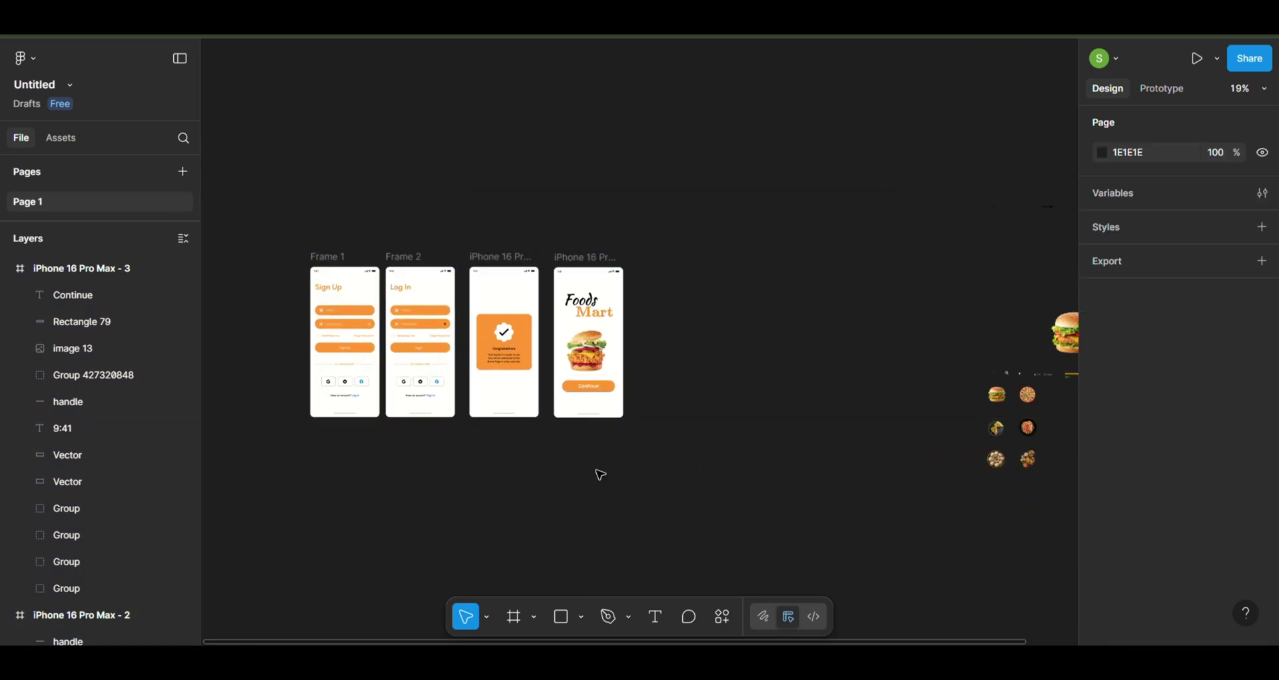
Add a new iPhone 16 Pro Max frame to the right of the Foods Mart screen
scroll(599, 474, down, 3)
scroll(613, 391, up, 2)
scroll(614, 395, up, 3)
scroll(614, 394, up, 2)
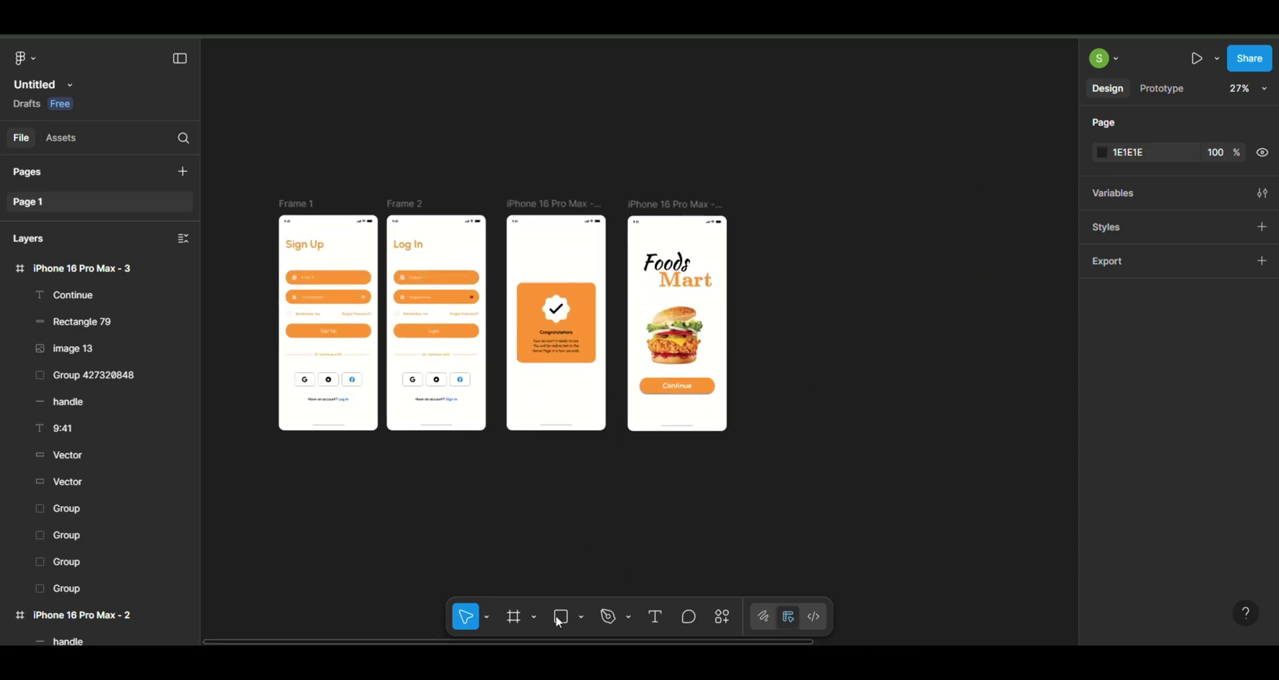
click(533, 619)
click(538, 540)
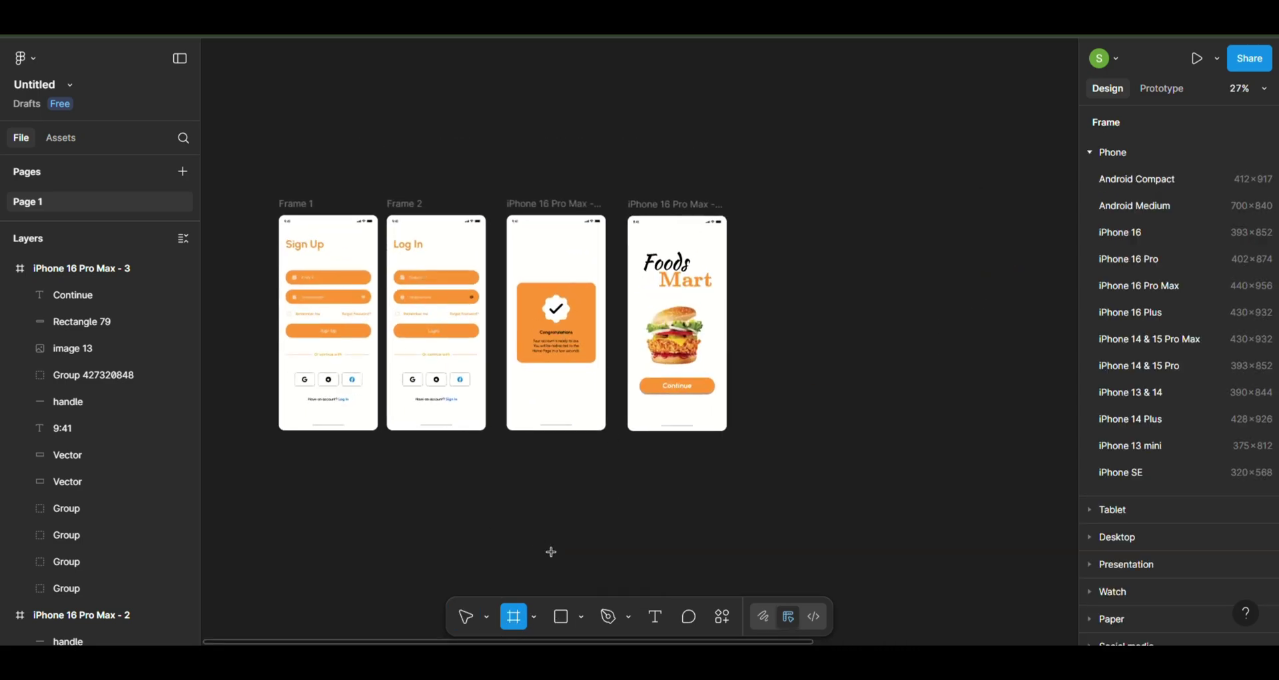
click(1127, 293)
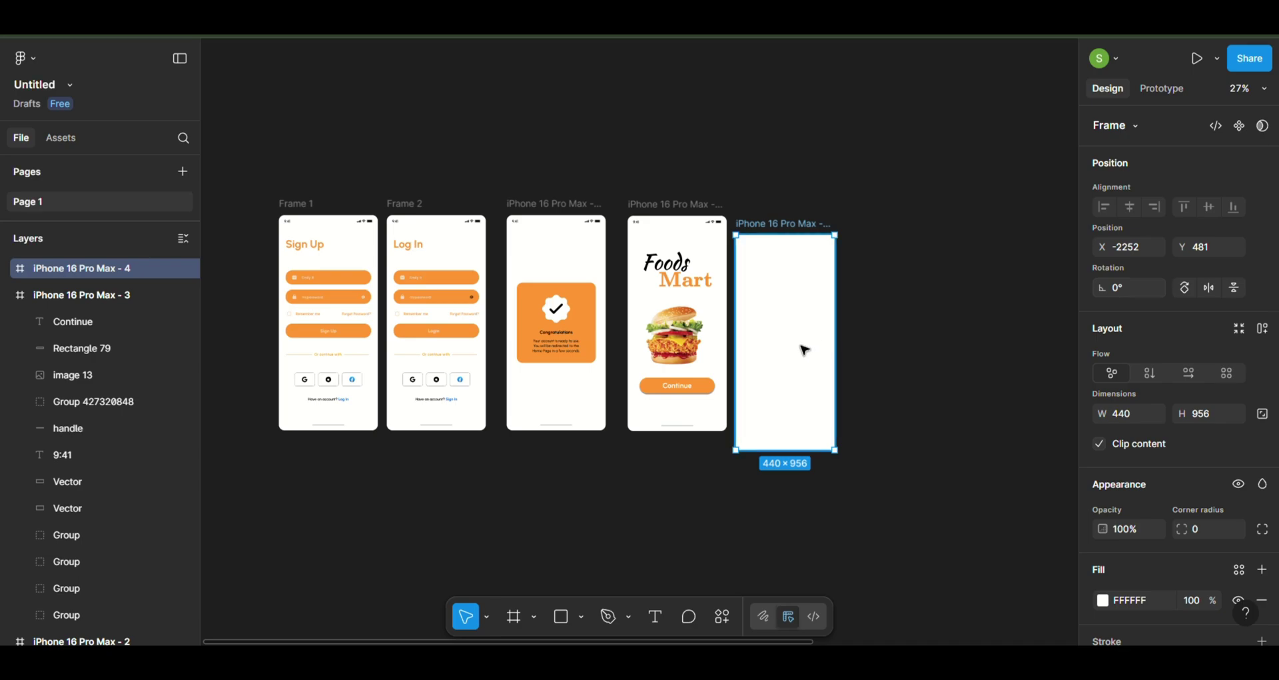
drag(804, 349, 823, 330)
click(713, 157)
Copy the Foods Mart screen's status bar into the new fourth screen
scroll(714, 157, up, 3)
scroll(714, 157, down, 2)
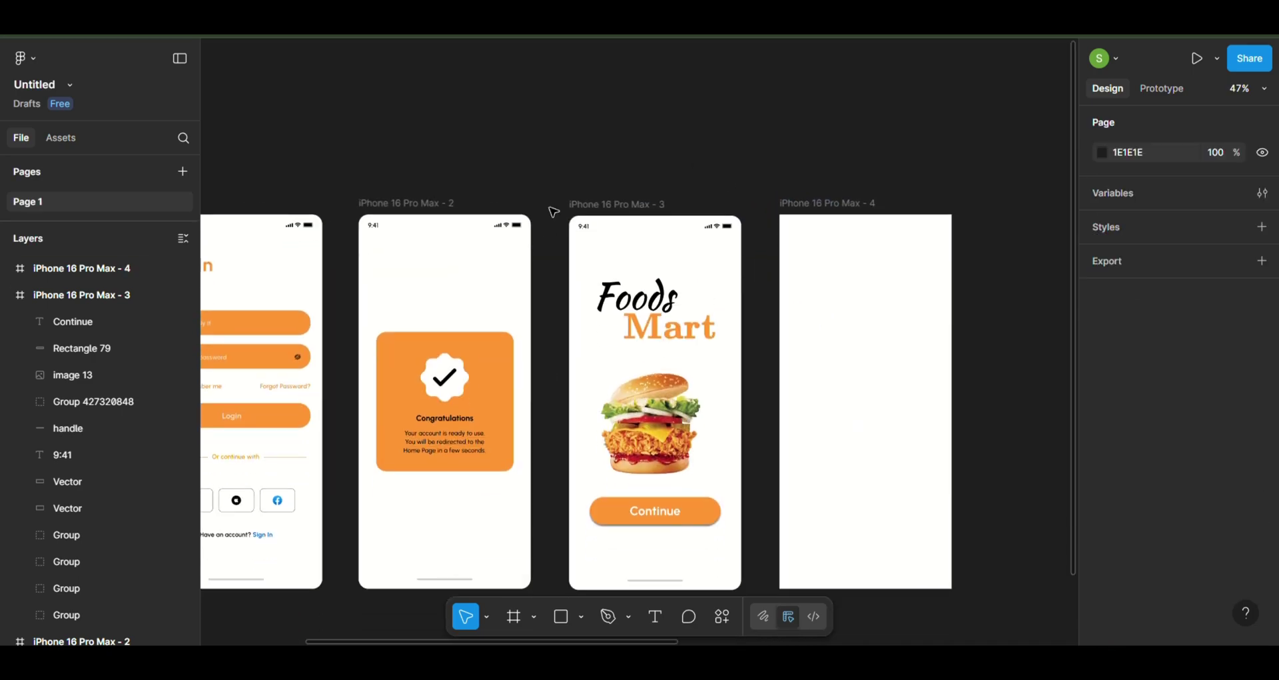
drag(548, 206, 762, 247)
key(ctrl+c)
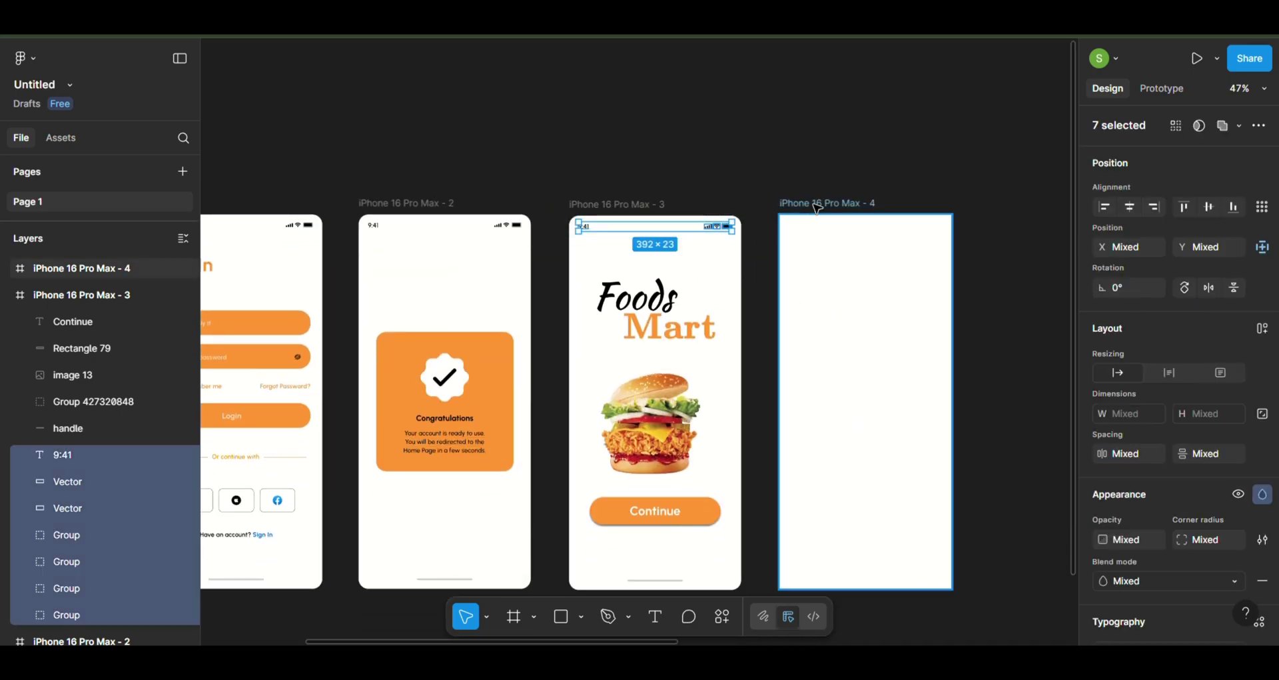
click(818, 208)
key(ctrl+v)
click(784, 144)
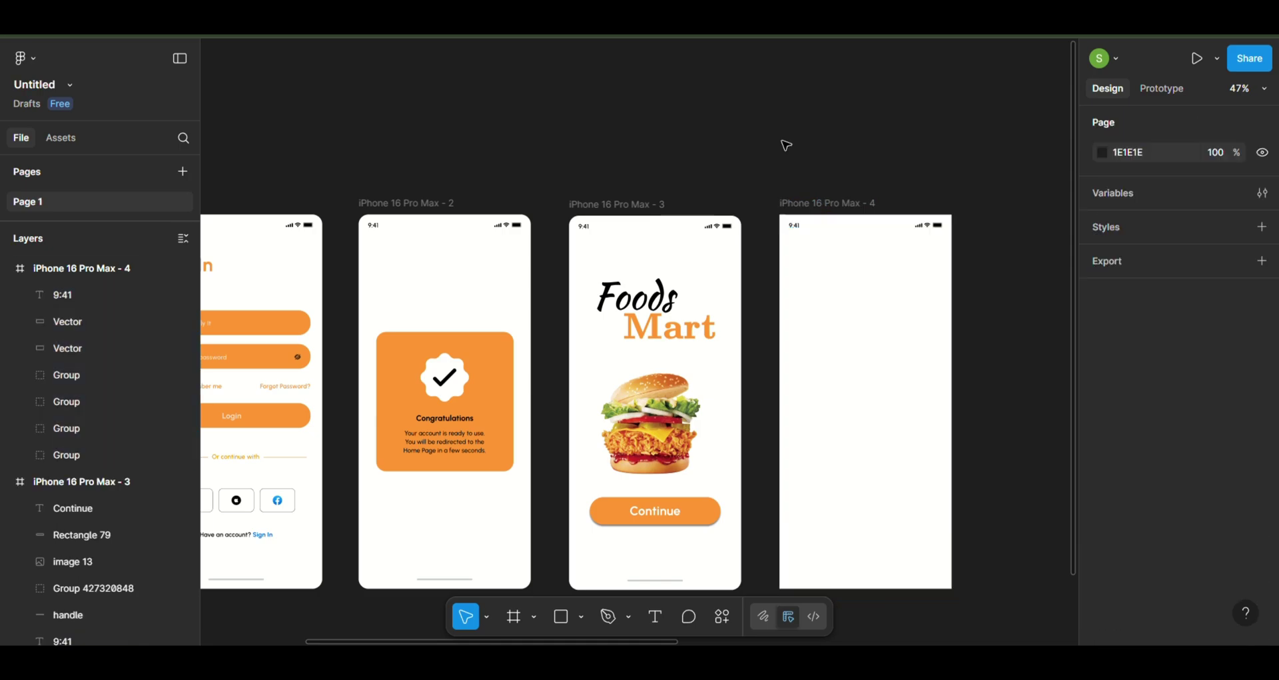
Move the row of seven small icon assets to a new spot
scroll(786, 145, down, 5)
drag(858, 184, 1020, 240)
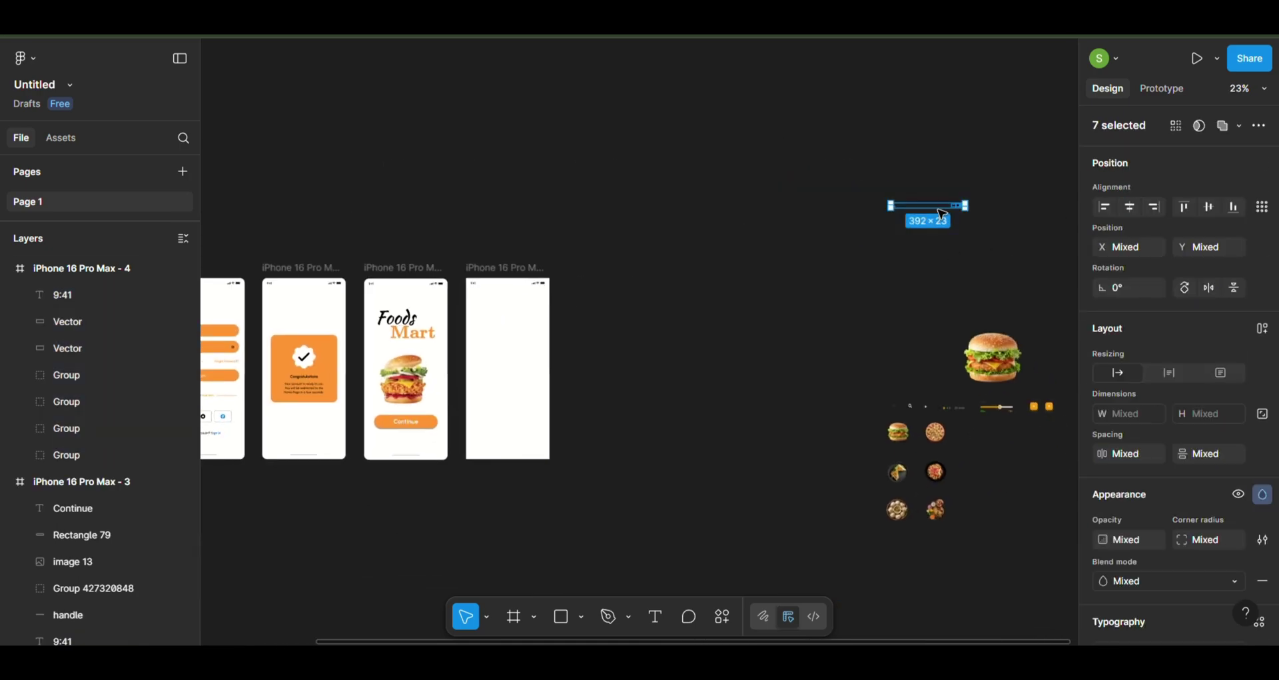
drag(942, 213, 765, 240)
click(794, 254)
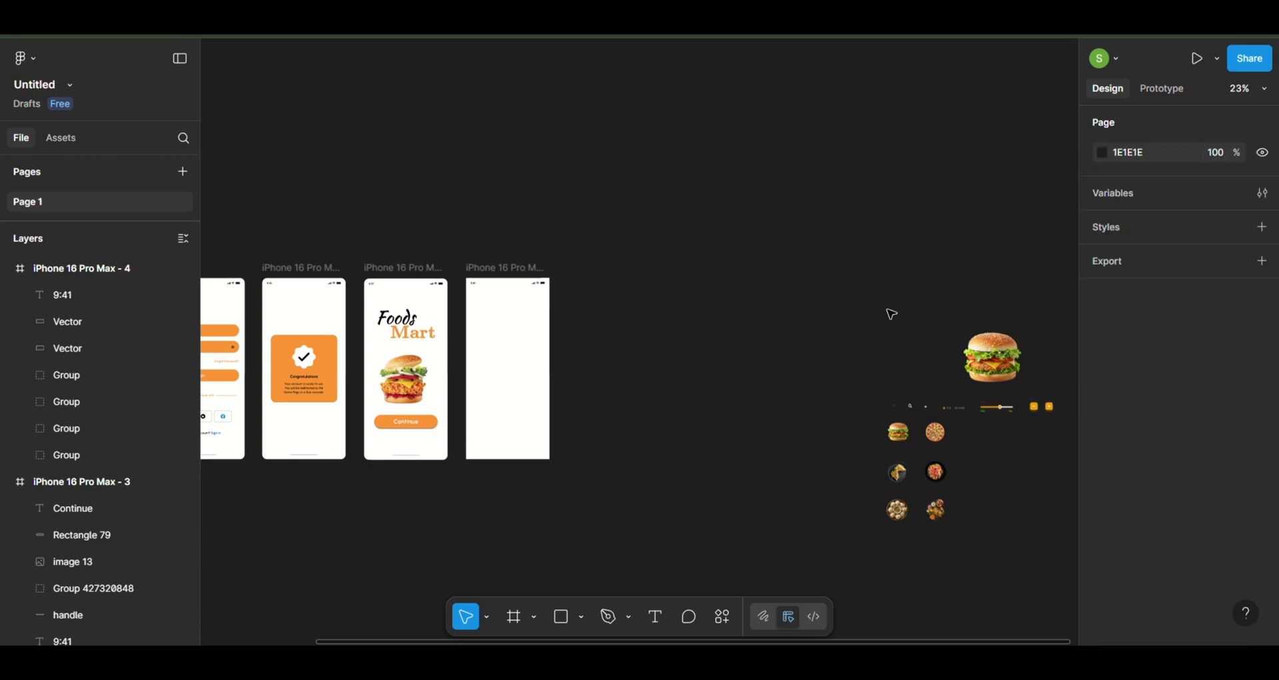
scroll(890, 314, up, 3)
scroll(629, 287, down, 3)
Place the arrow icon at the fourth screen's top-left and fill it black (000000)
click(647, 273)
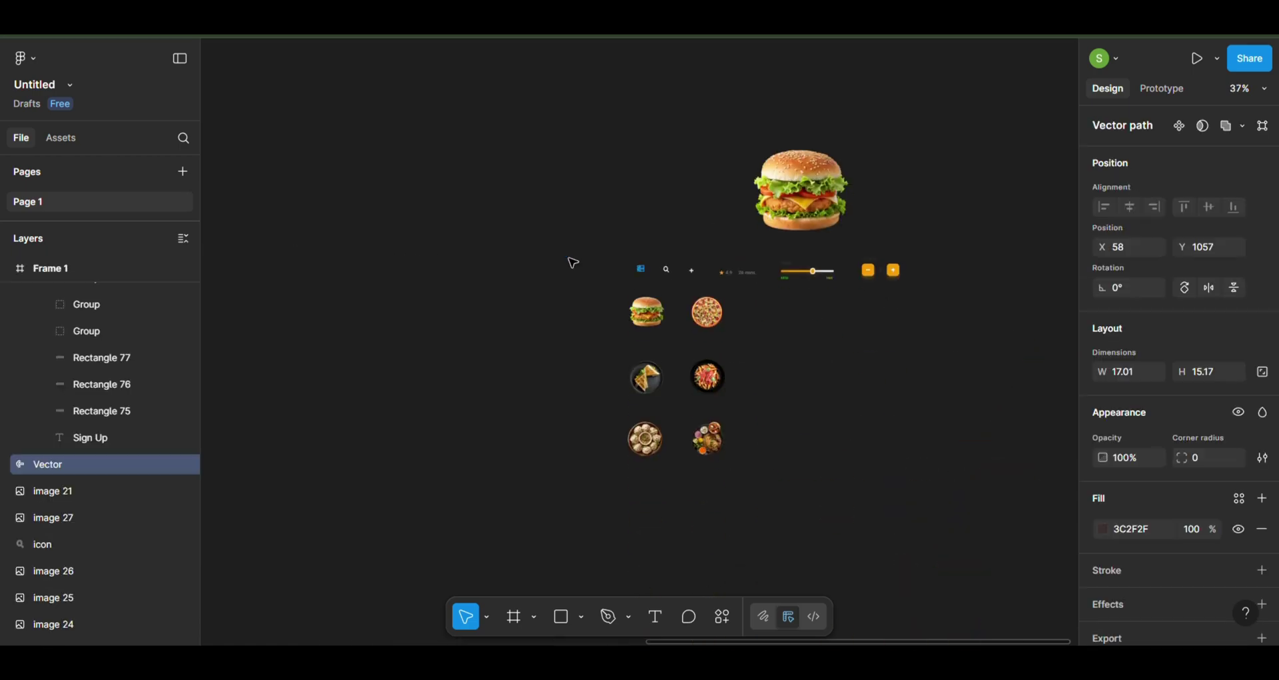
drag(640, 269, 388, 98)
scroll(388, 98, up, 5)
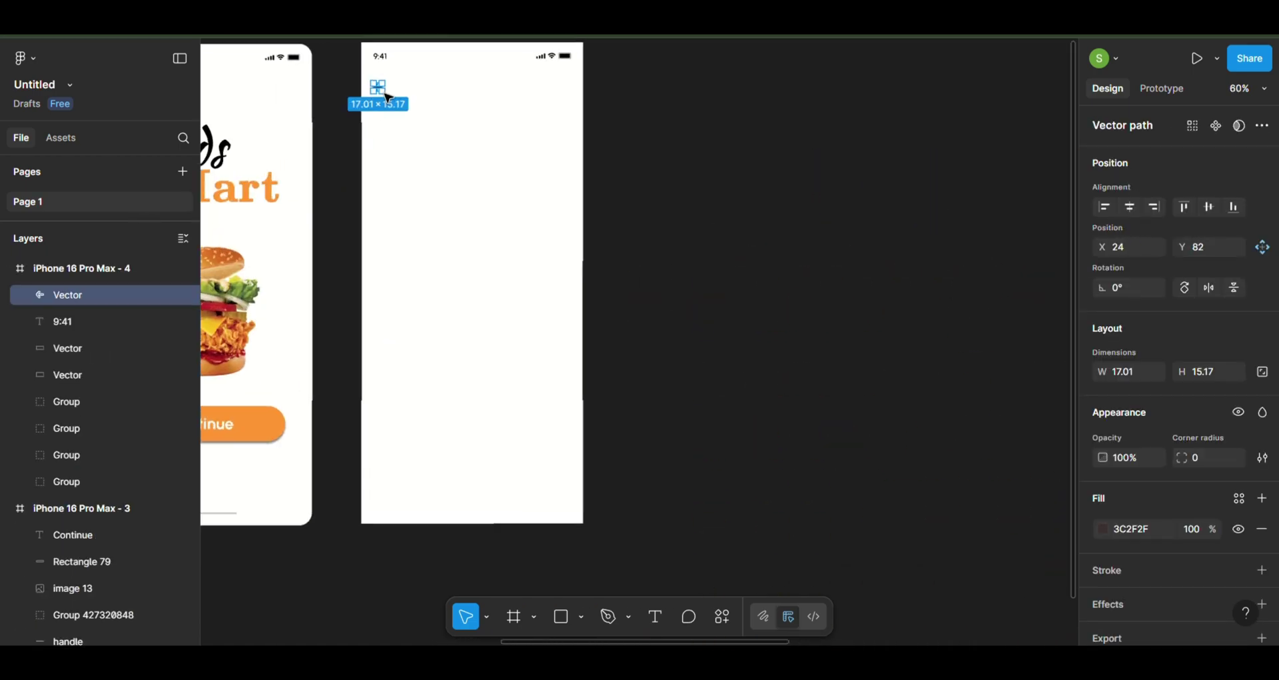
double_click(379, 243)
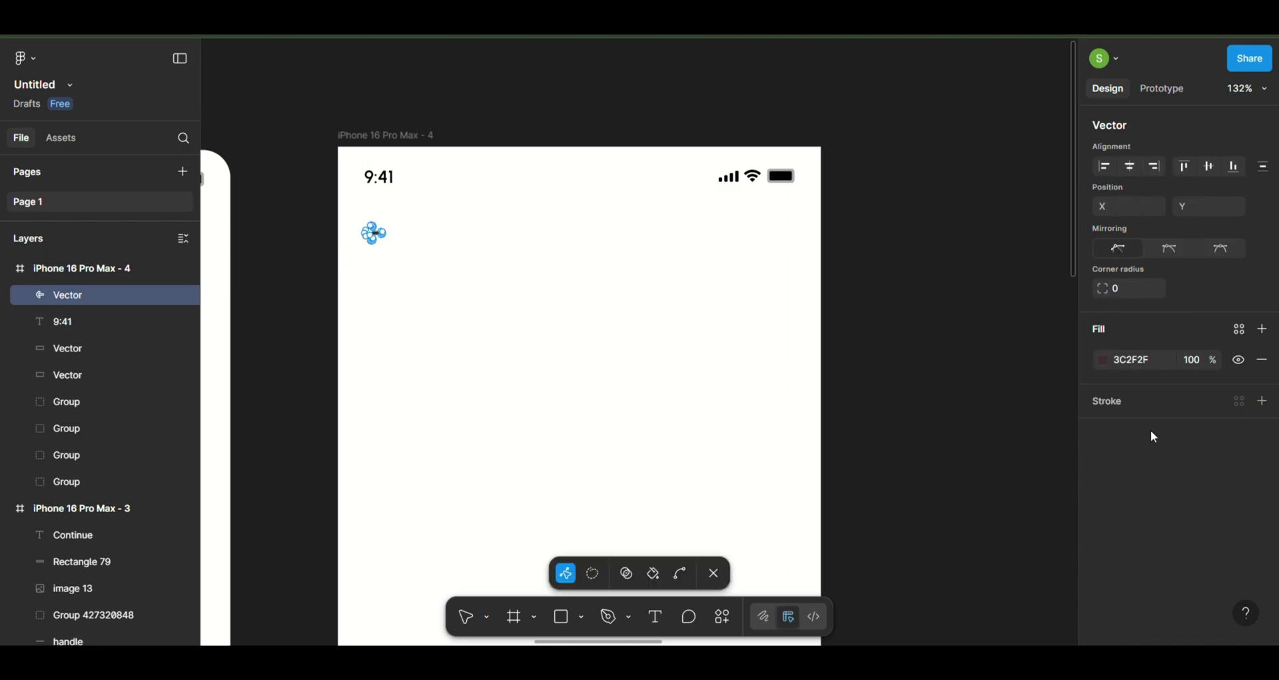
click(1103, 359)
click(898, 572)
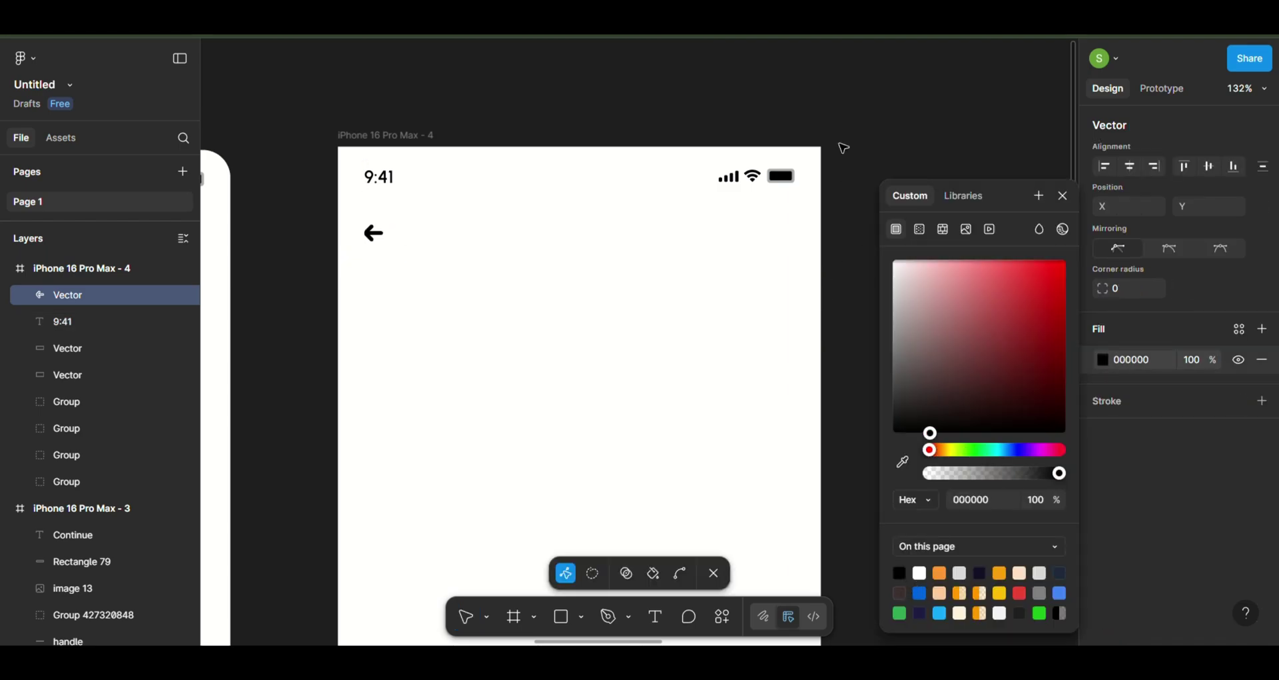
key(Escape)
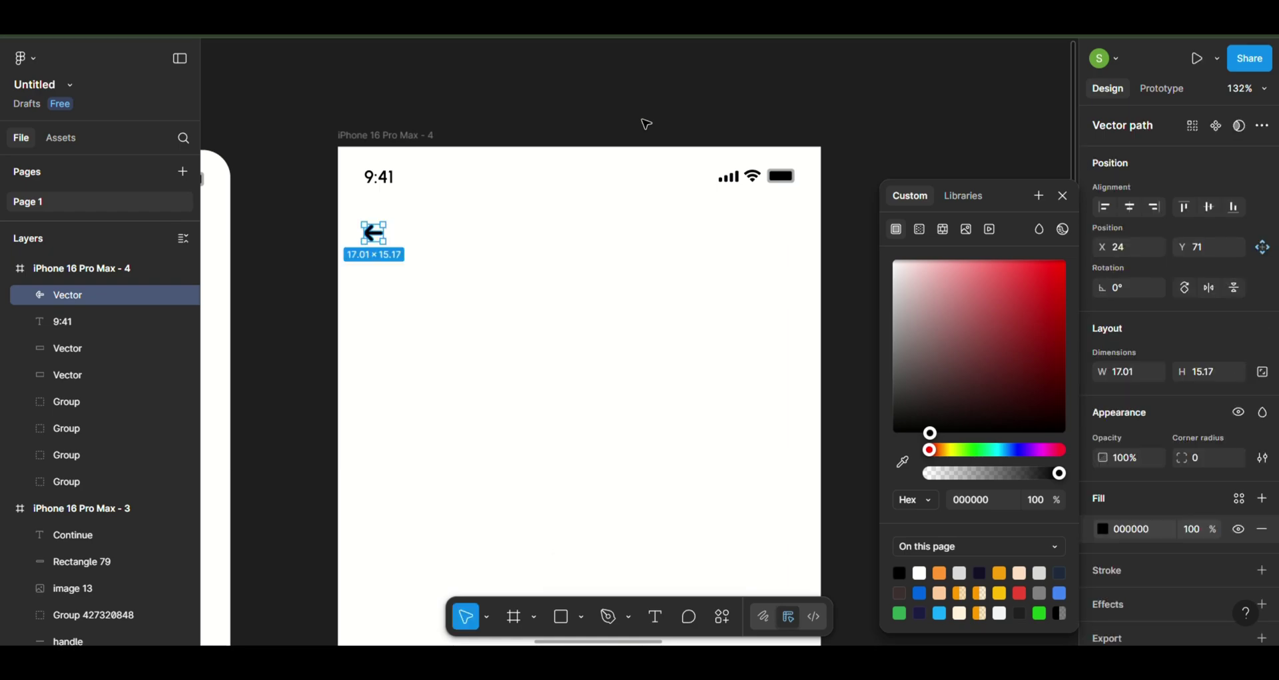
key(Escape)
click(561, 617)
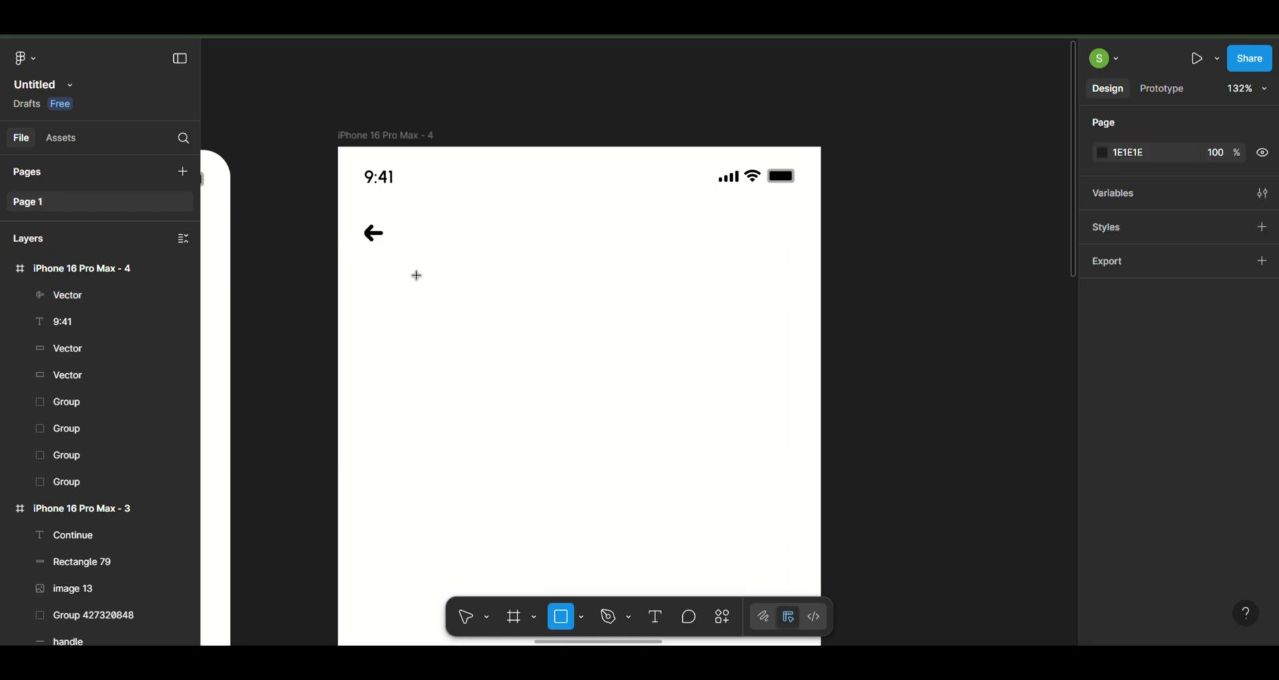
Draw a 285×40 bar below the back arrow with corner radius 15 and FF9633 fill
drag(416, 271, 729, 314)
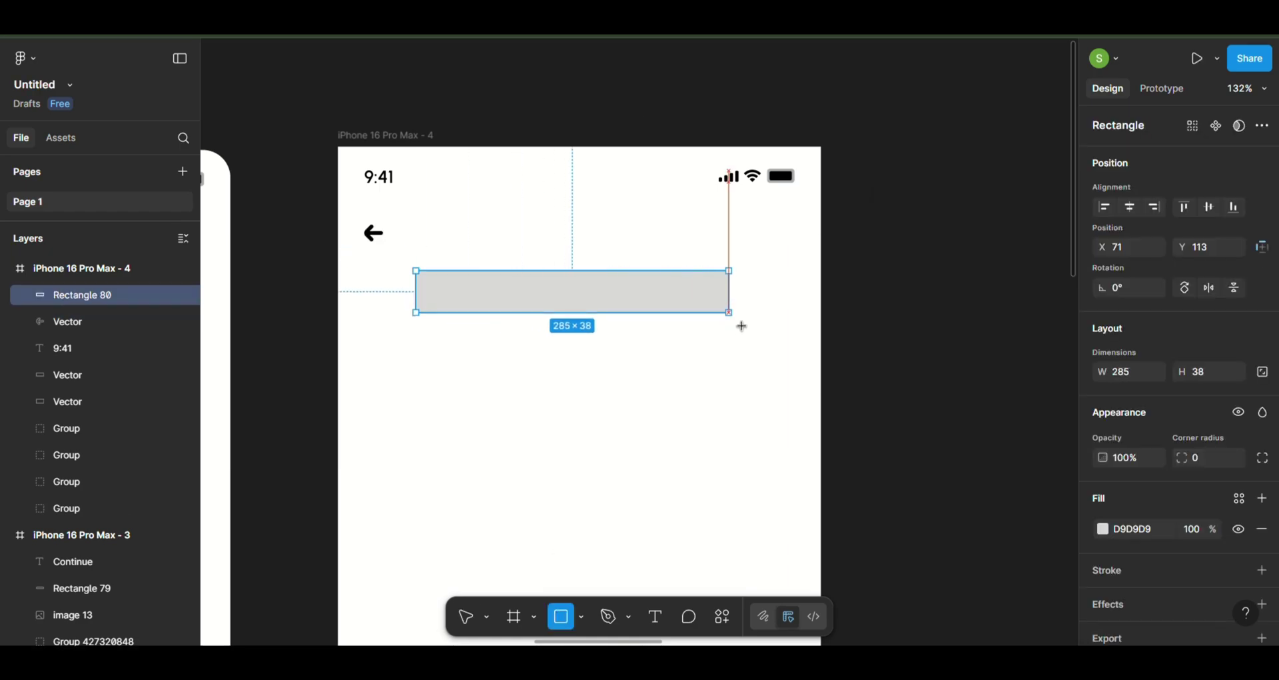
drag(638, 300, 644, 300)
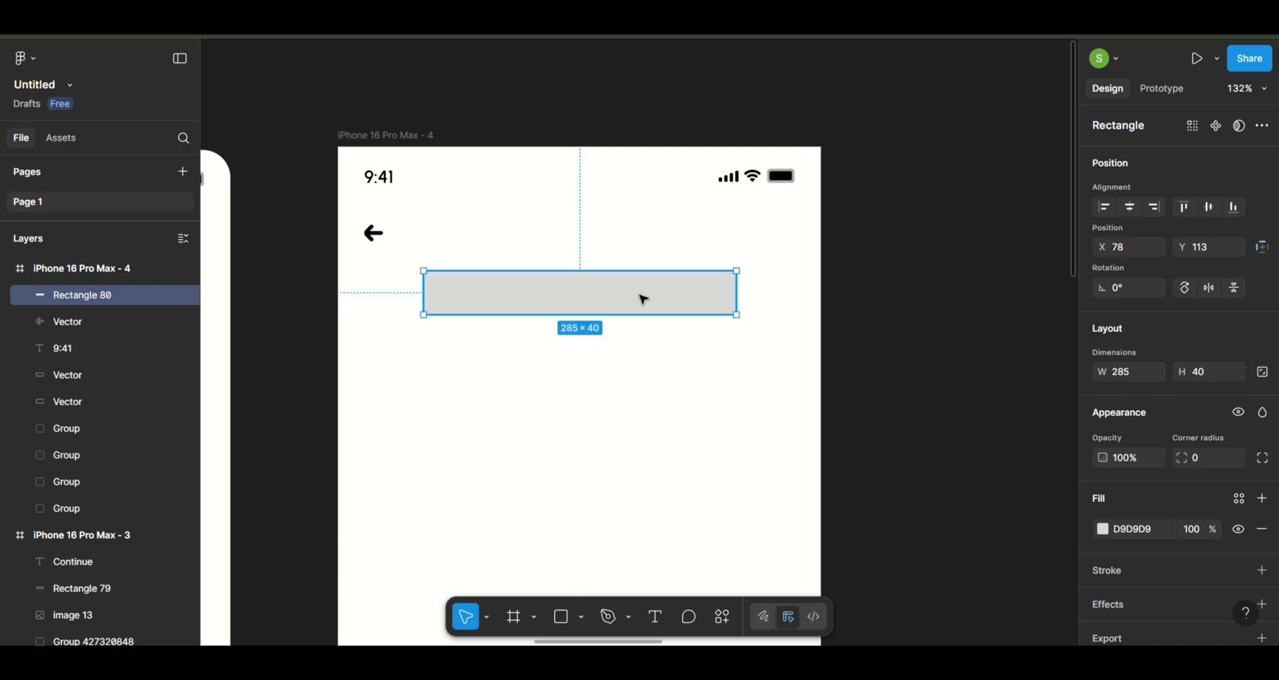
click(1210, 459)
text(25)
key(Return)
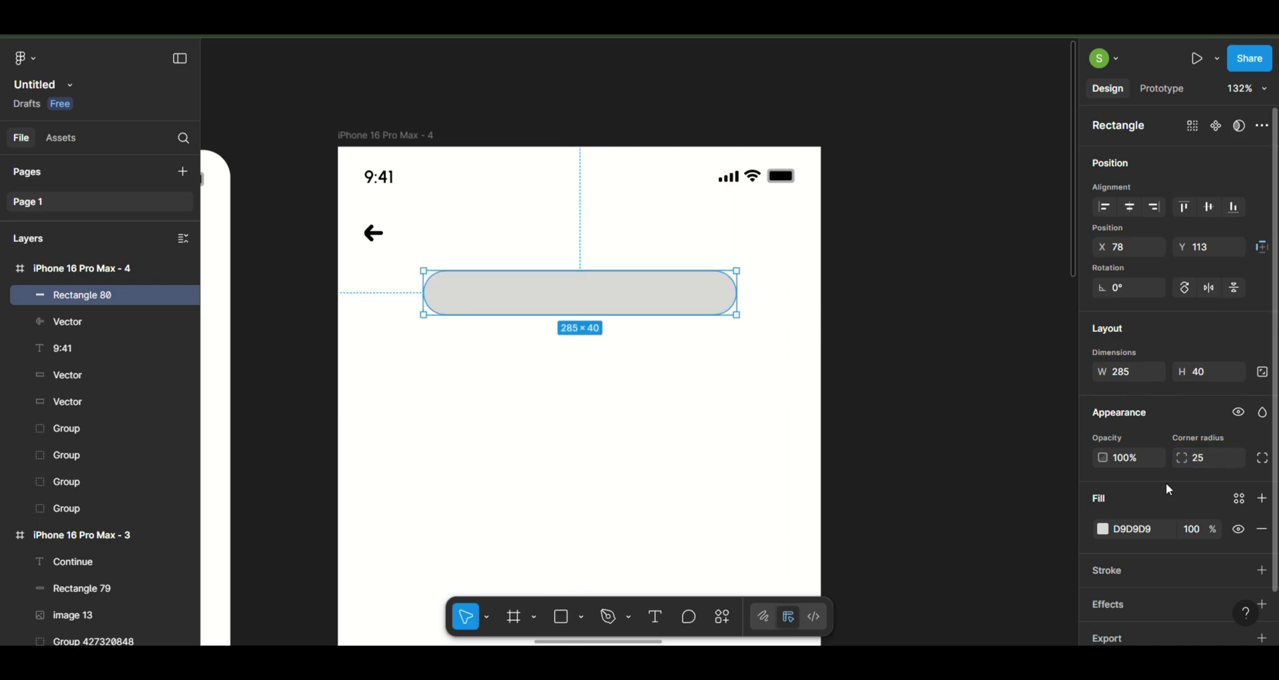
text(15)
key(Return)
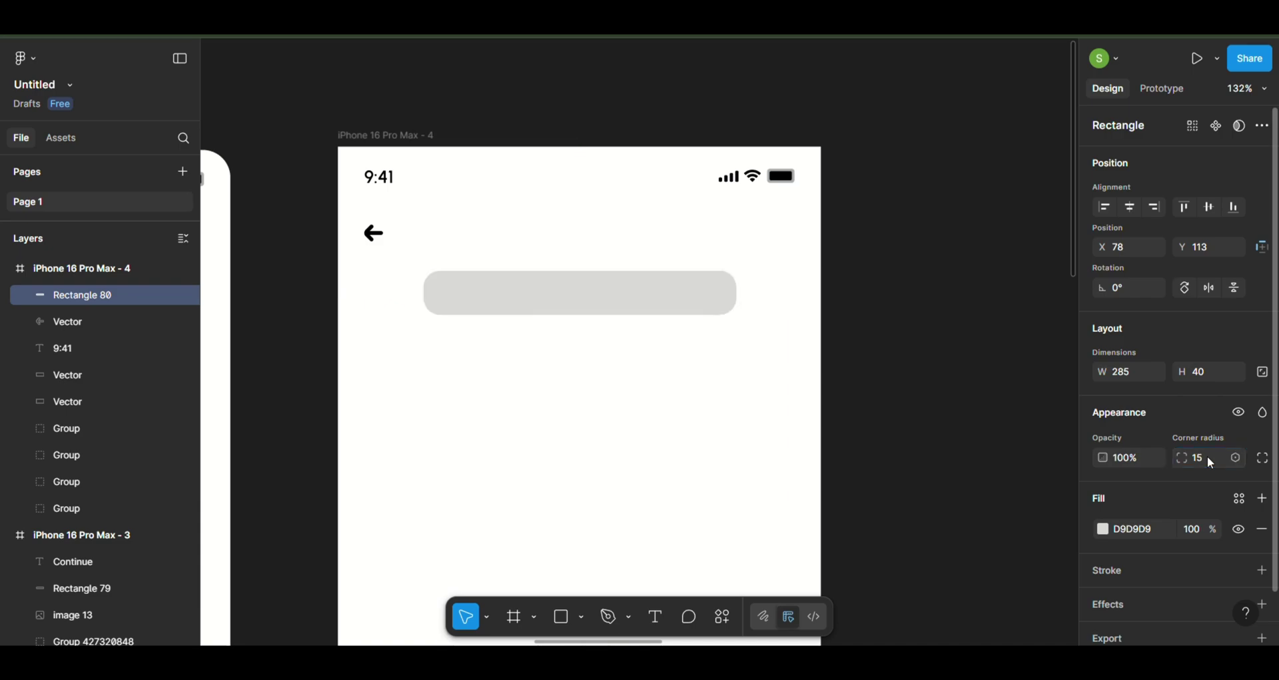
click(1103, 528)
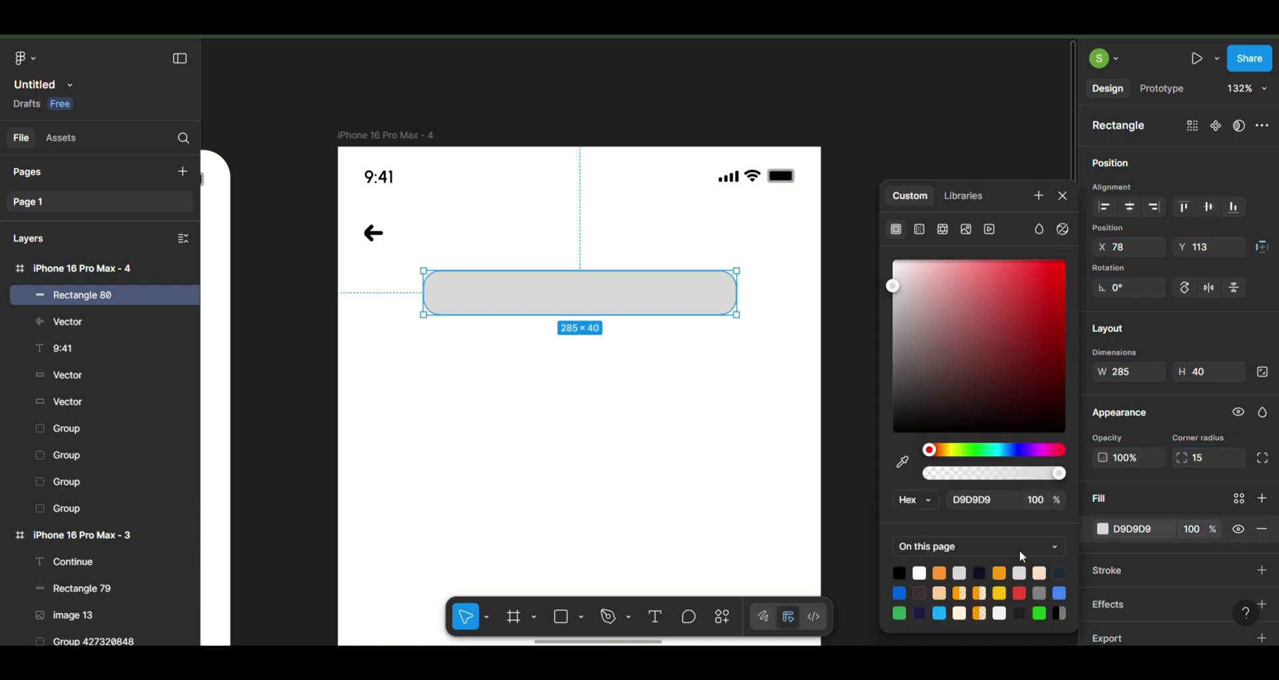
click(940, 591)
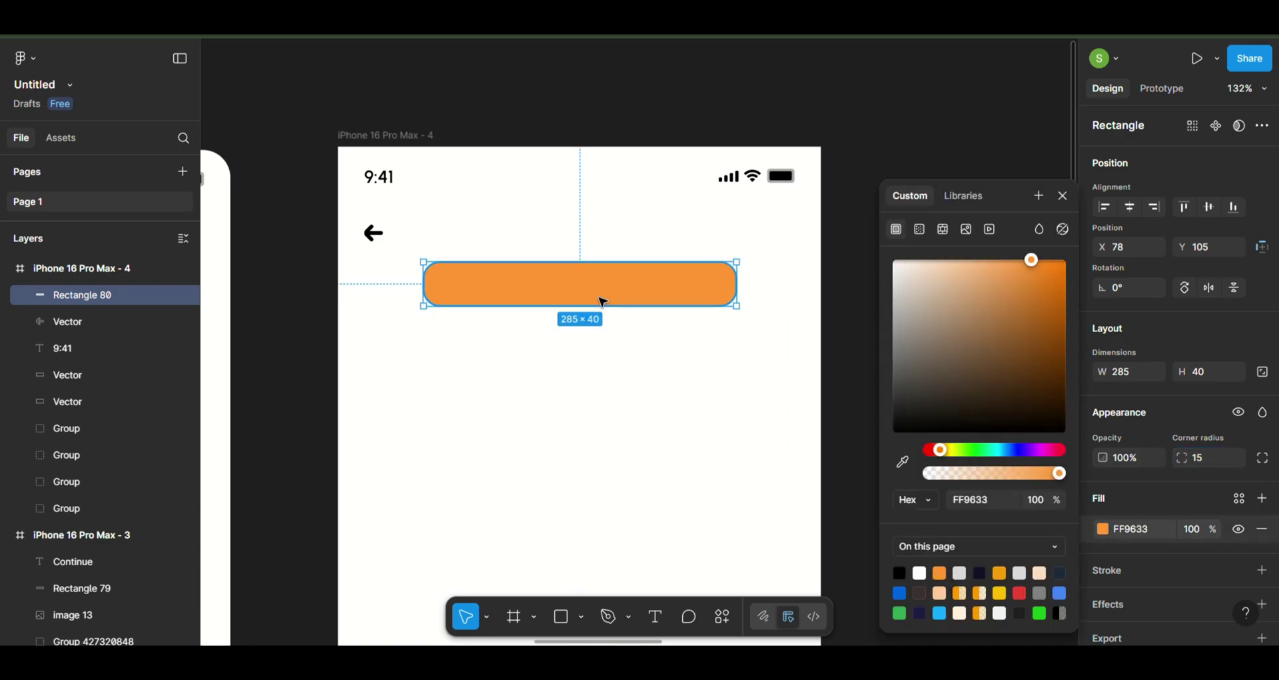
click(594, 391)
Bring the search icon asset next to the fourth screen
scroll(597, 392, right, 5)
scroll(593, 391, down, 3)
scroll(594, 391, down, 3)
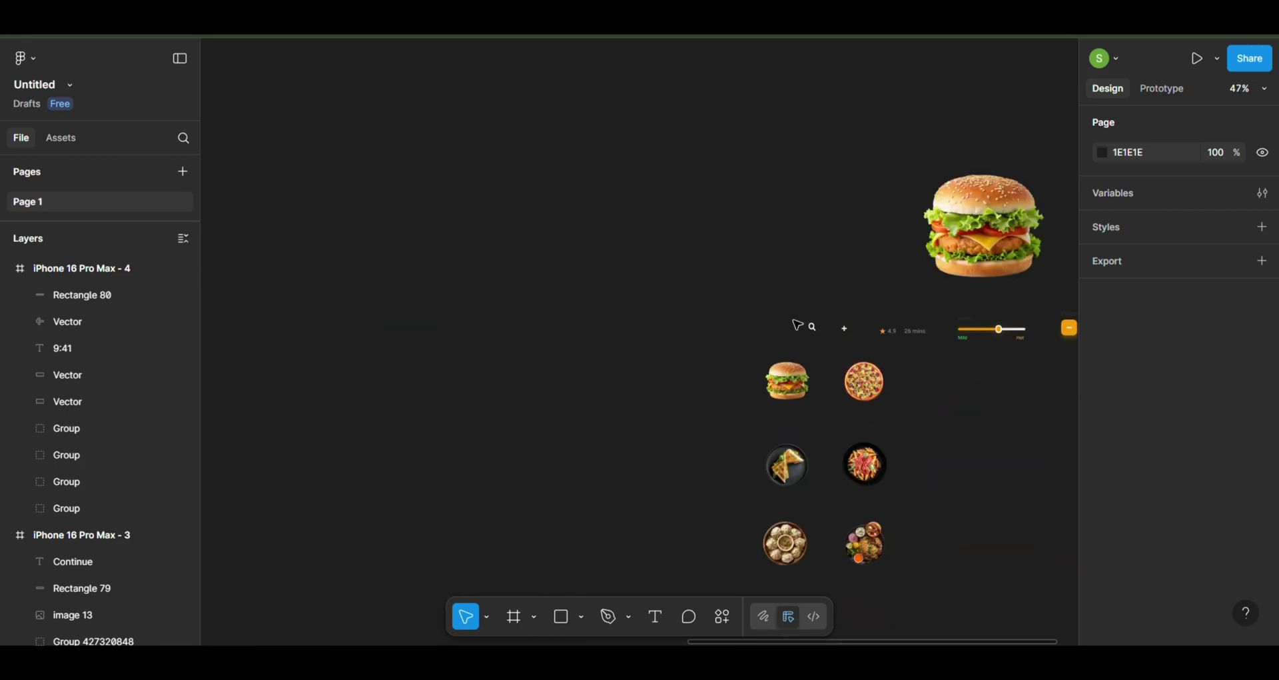
click(809, 324)
scroll(423, 119, up, 5)
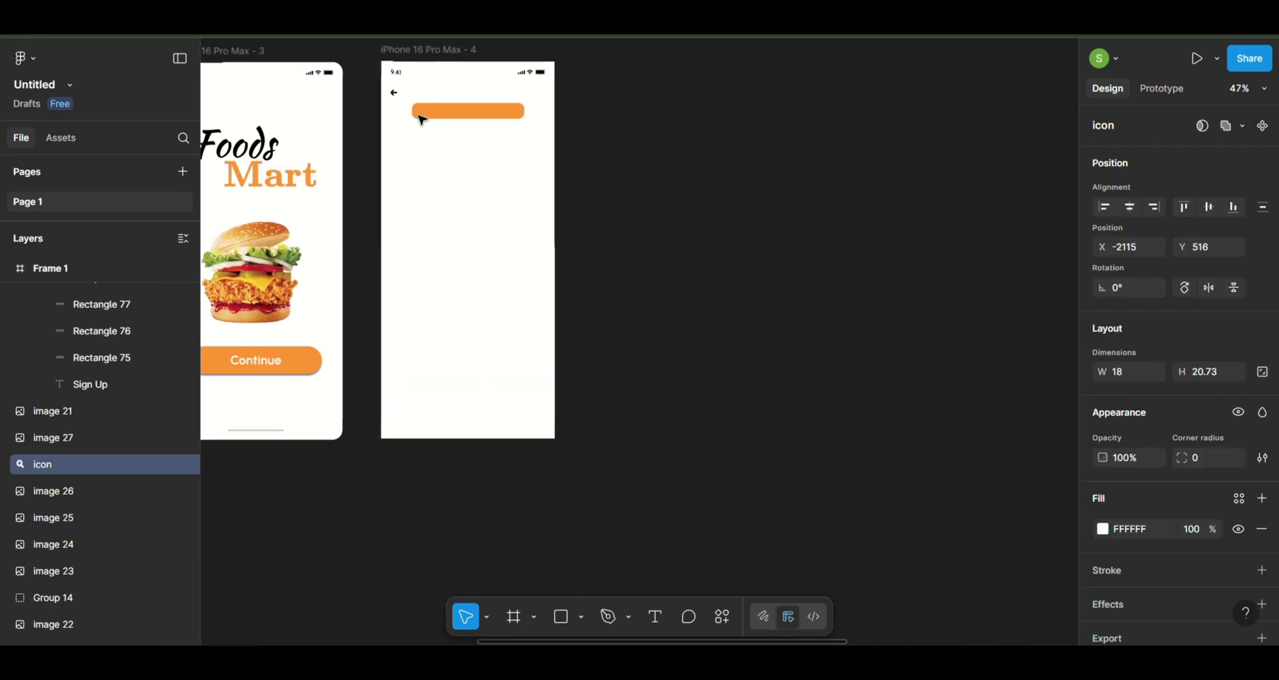
scroll(424, 118, up, 3)
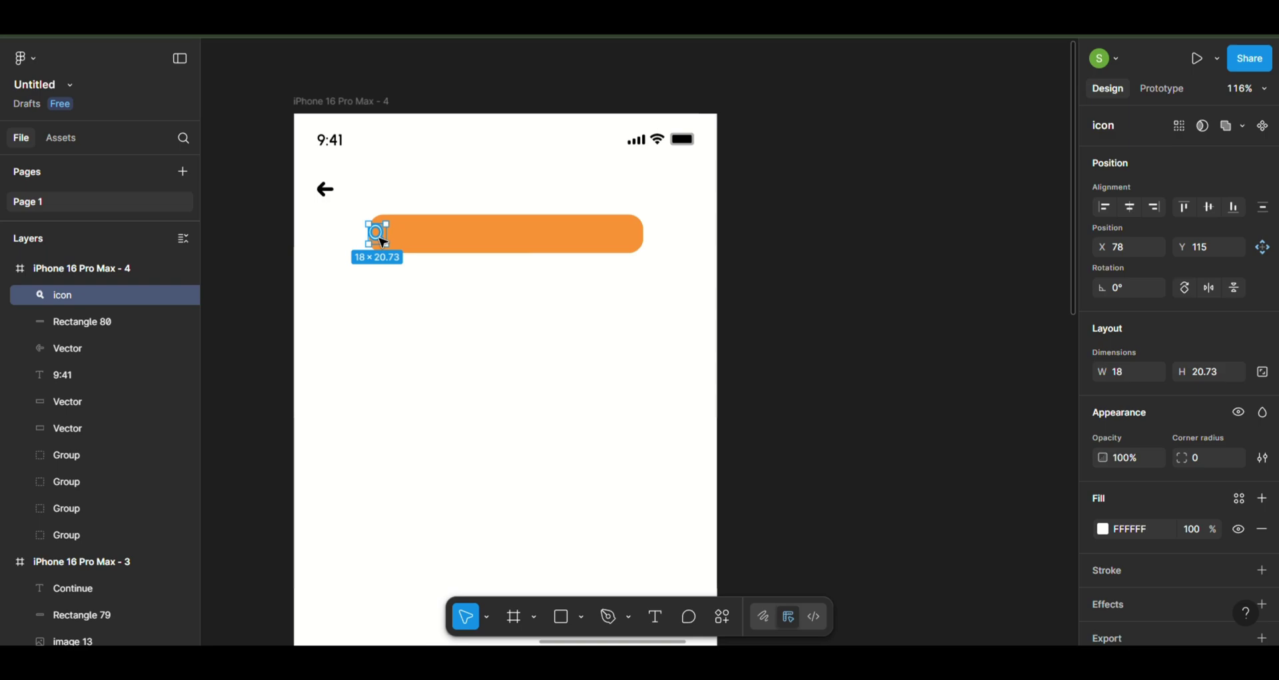
drag(383, 242, 270, 242)
Widen the bar to 367 and centre it, put the search icon at its left end, and start a text box inside
click(406, 246)
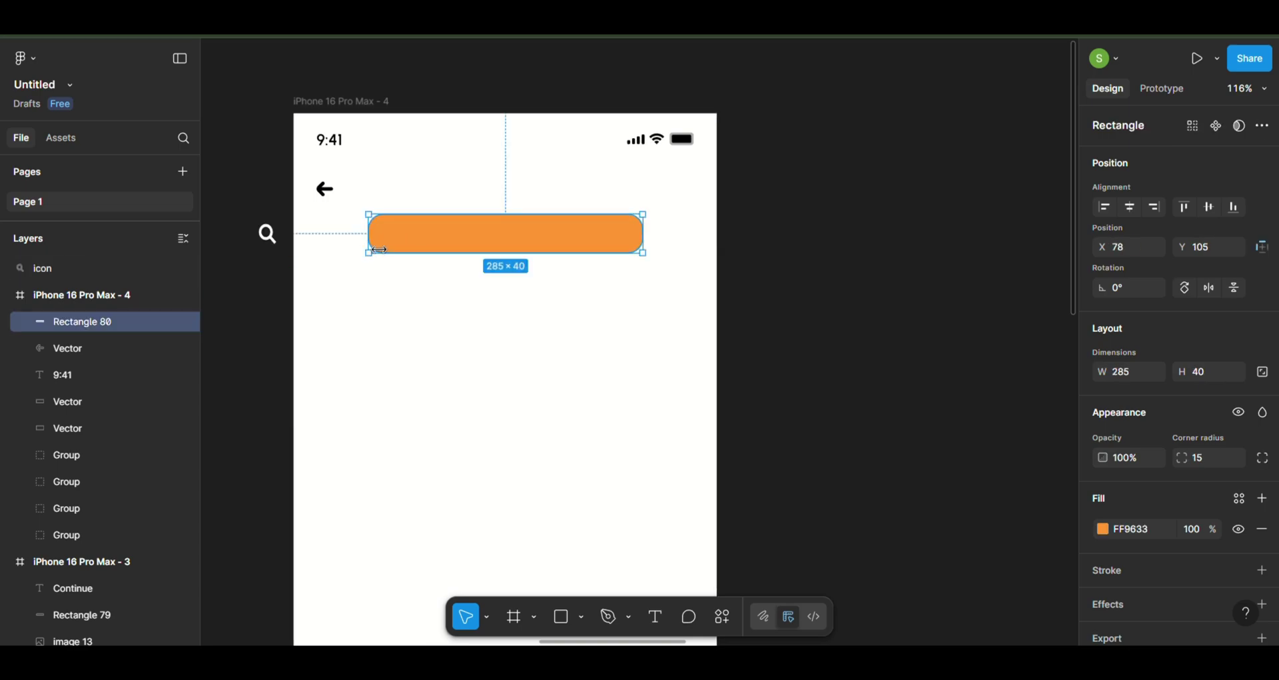
drag(371, 252, 340, 255)
drag(645, 246, 681, 246)
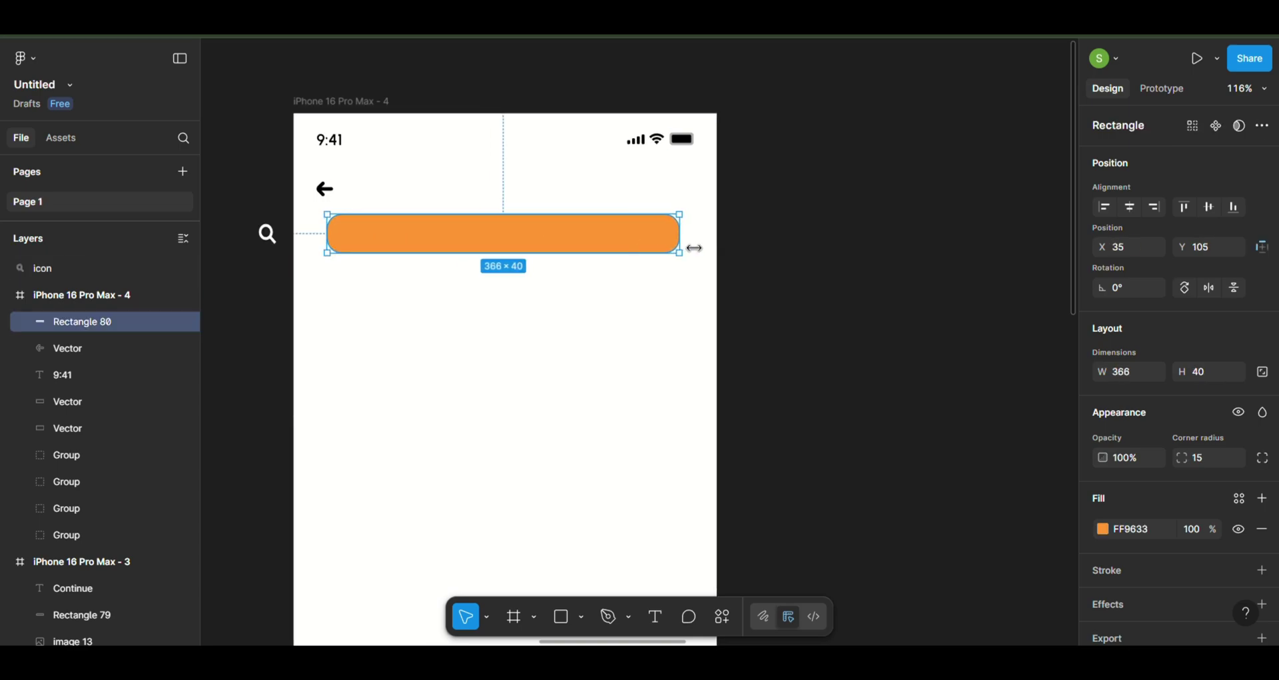
drag(563, 242, 565, 254)
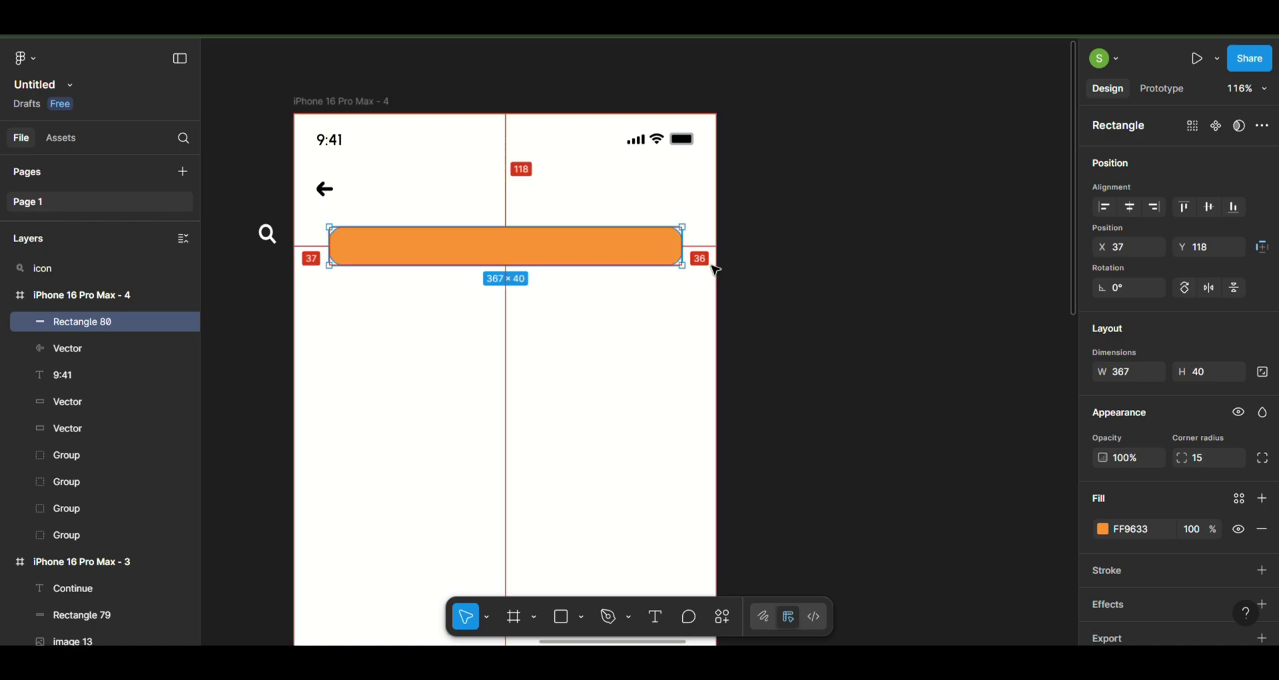
drag(267, 233, 359, 255)
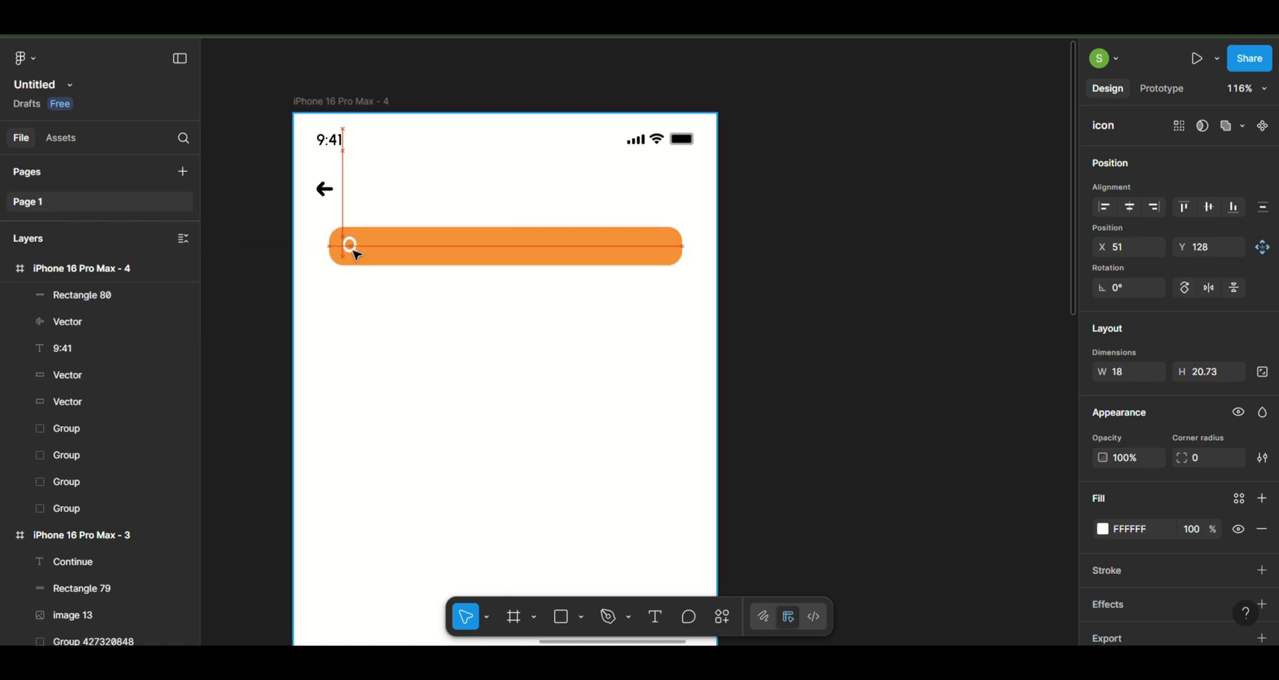
click(650, 614)
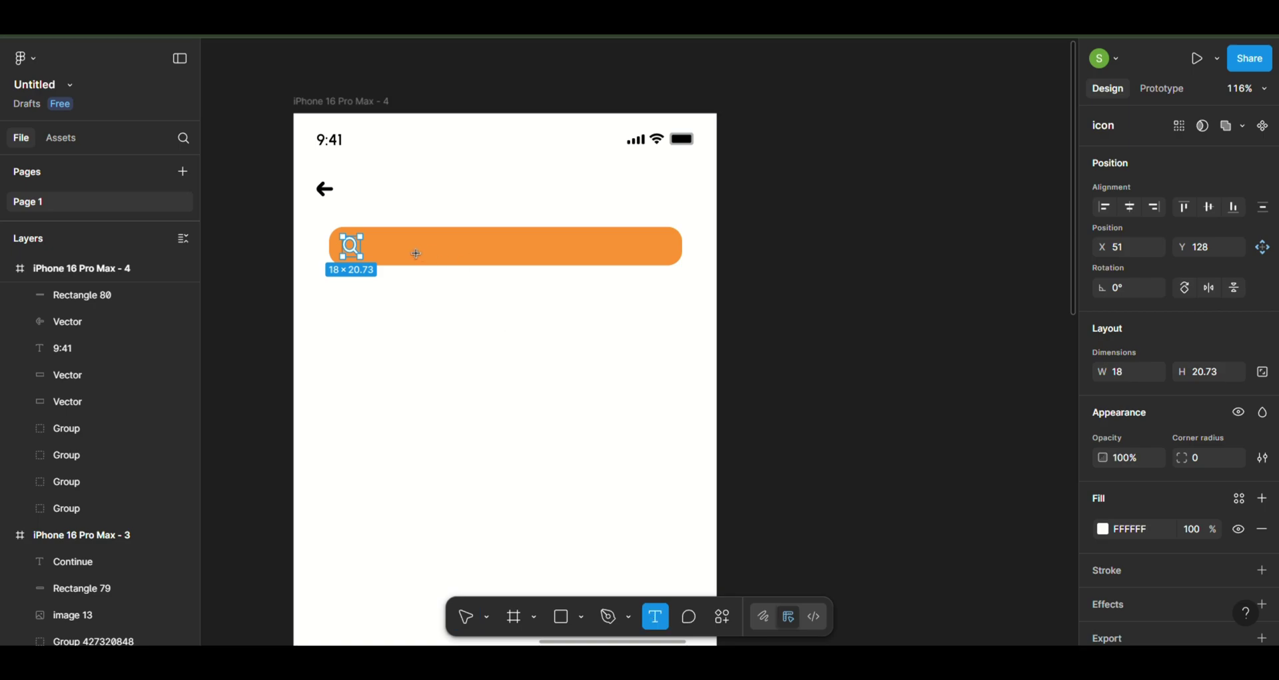
click(410, 246)
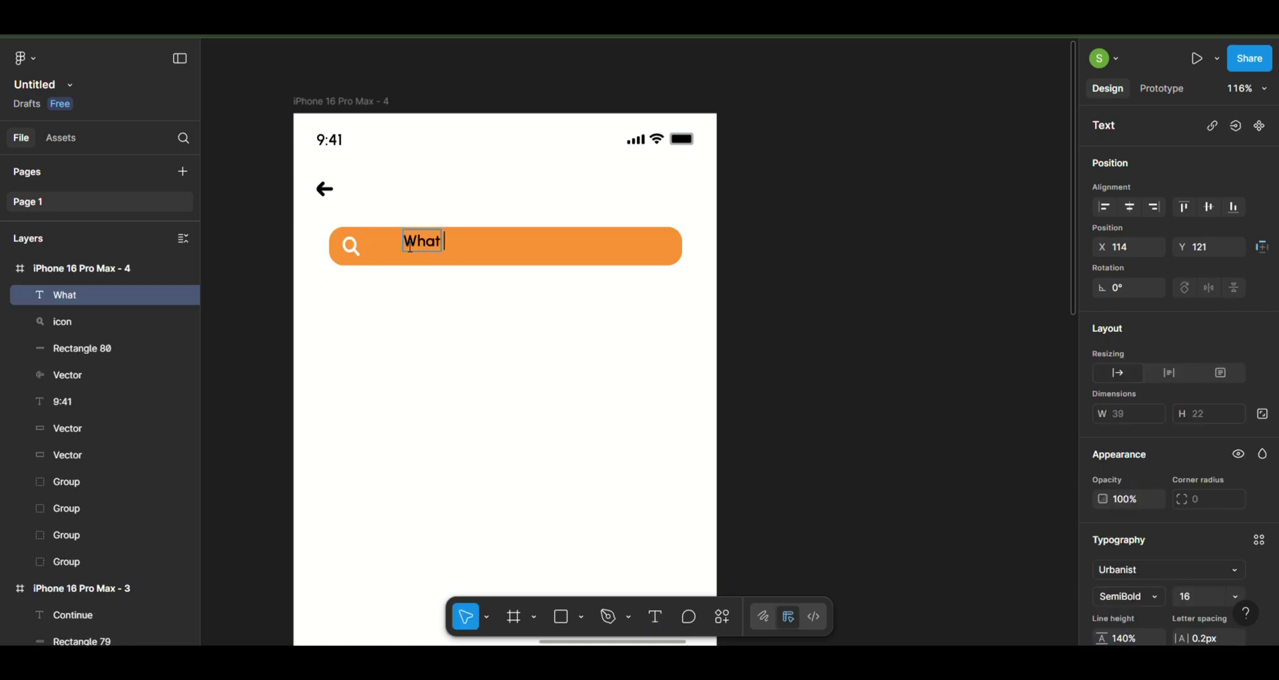
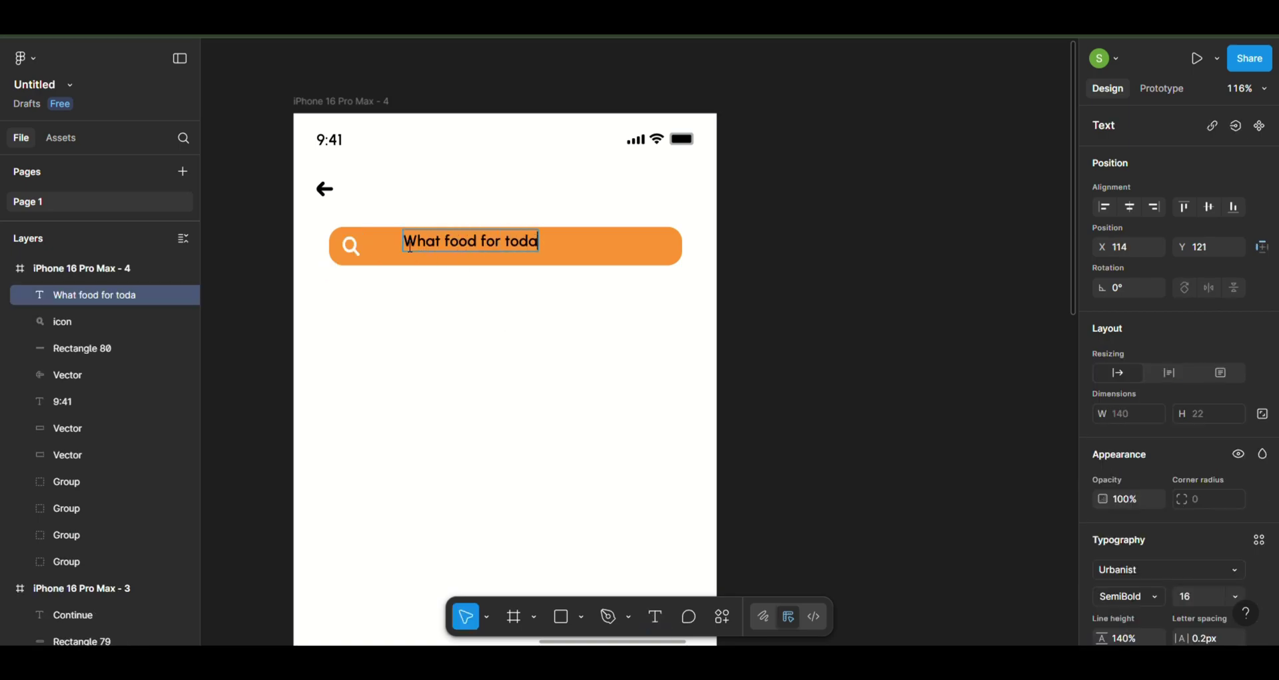
Shift the 'What food for today...' placeholder left and fill it cream FFDFC2
key(Escape)
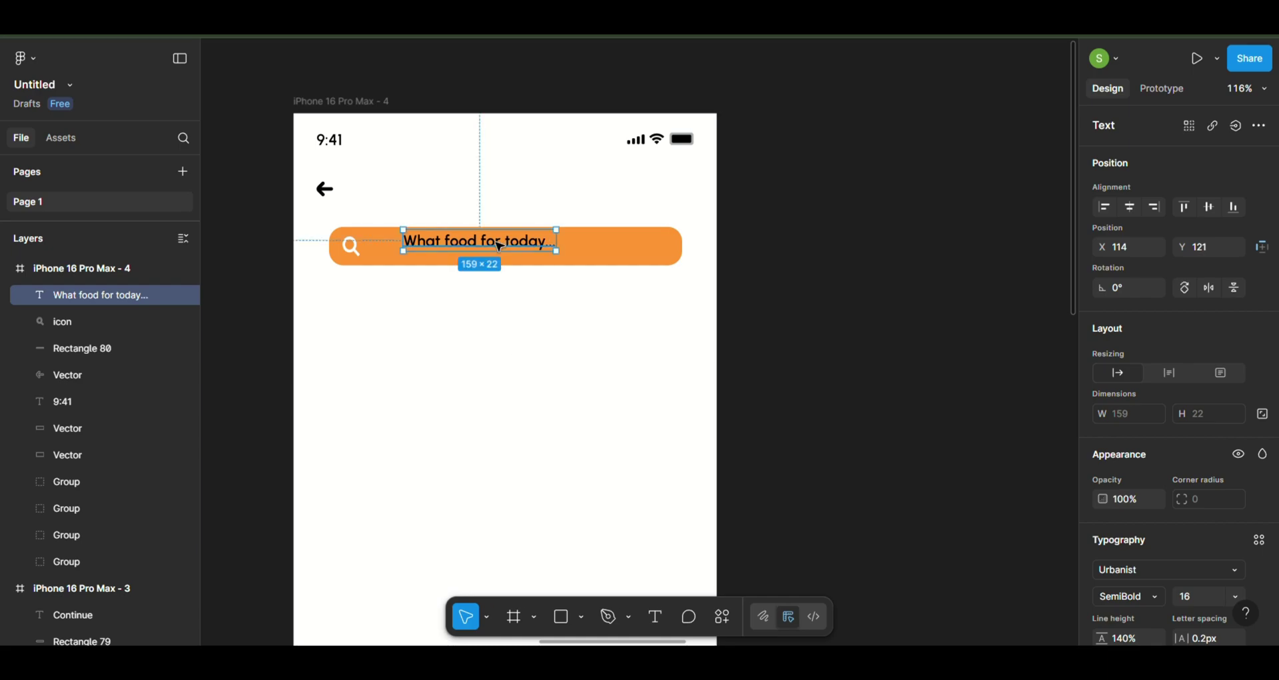
drag(500, 247, 472, 252)
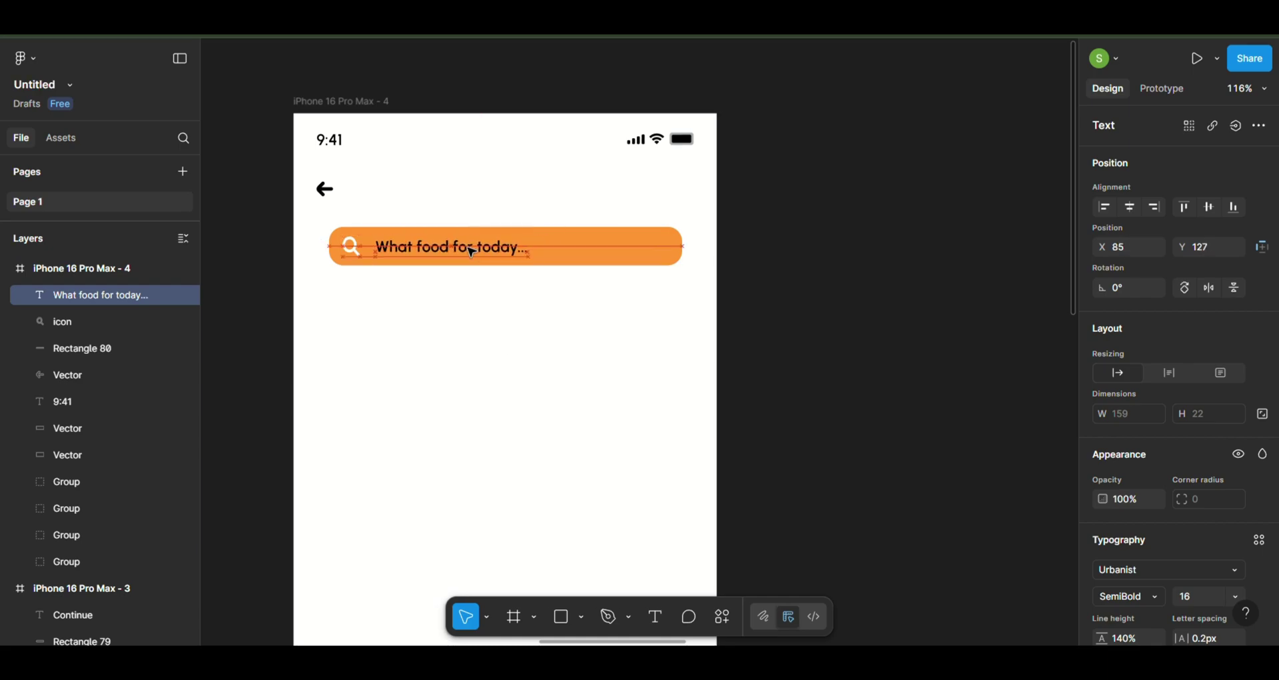
scroll(1118, 570, down, 3)
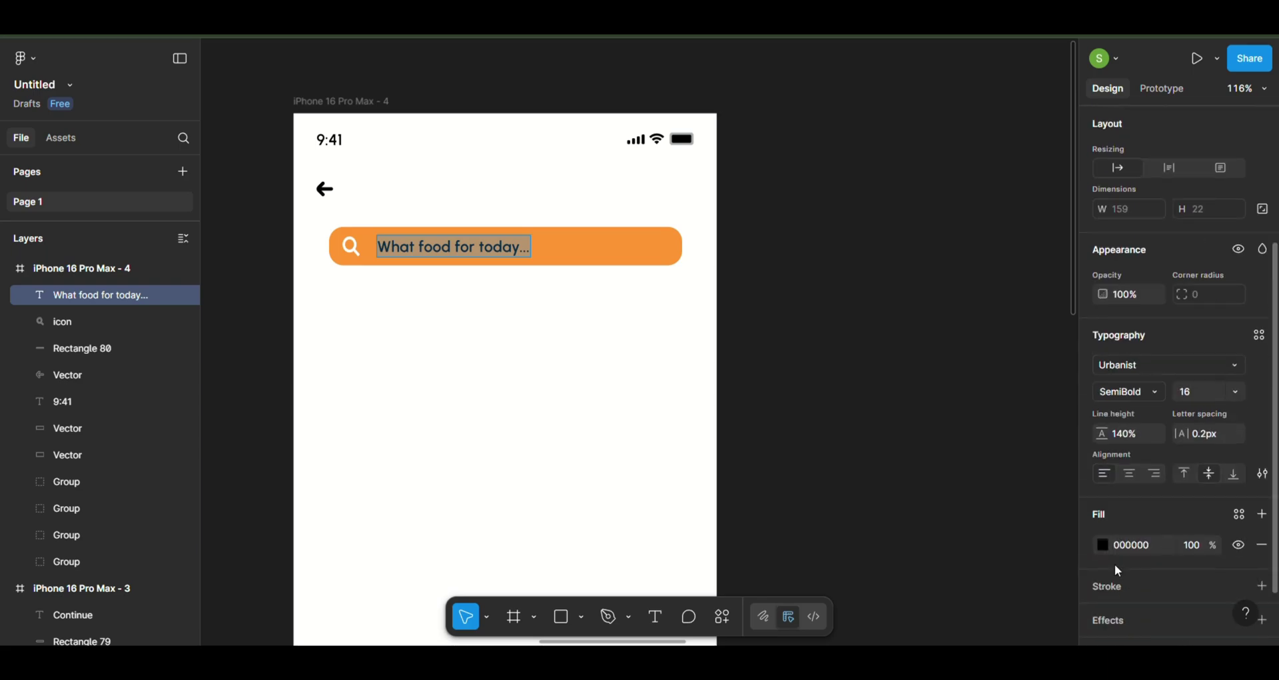
click(1103, 544)
click(983, 499)
text(FFDFC2)
key(Return)
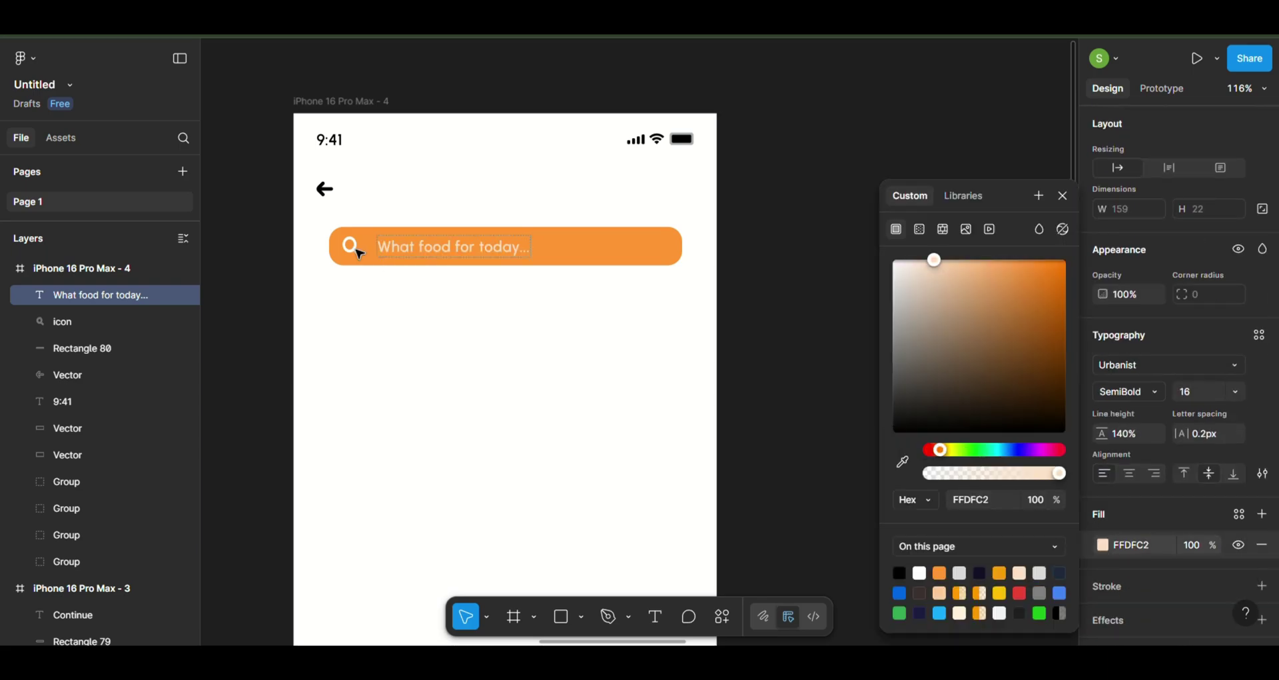
Give the search icon the same cream FFDFC2 fill
click(358, 252)
click(1103, 478)
click(1018, 574)
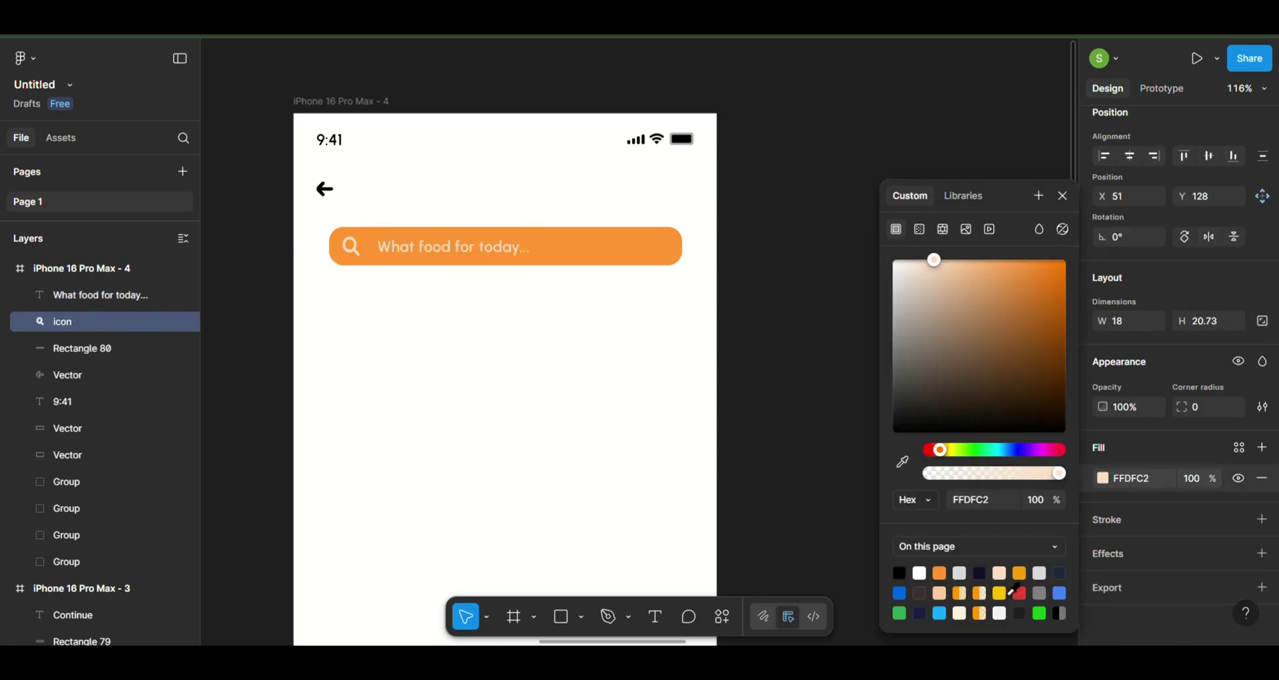
click(782, 246)
scroll(783, 246, down, 5)
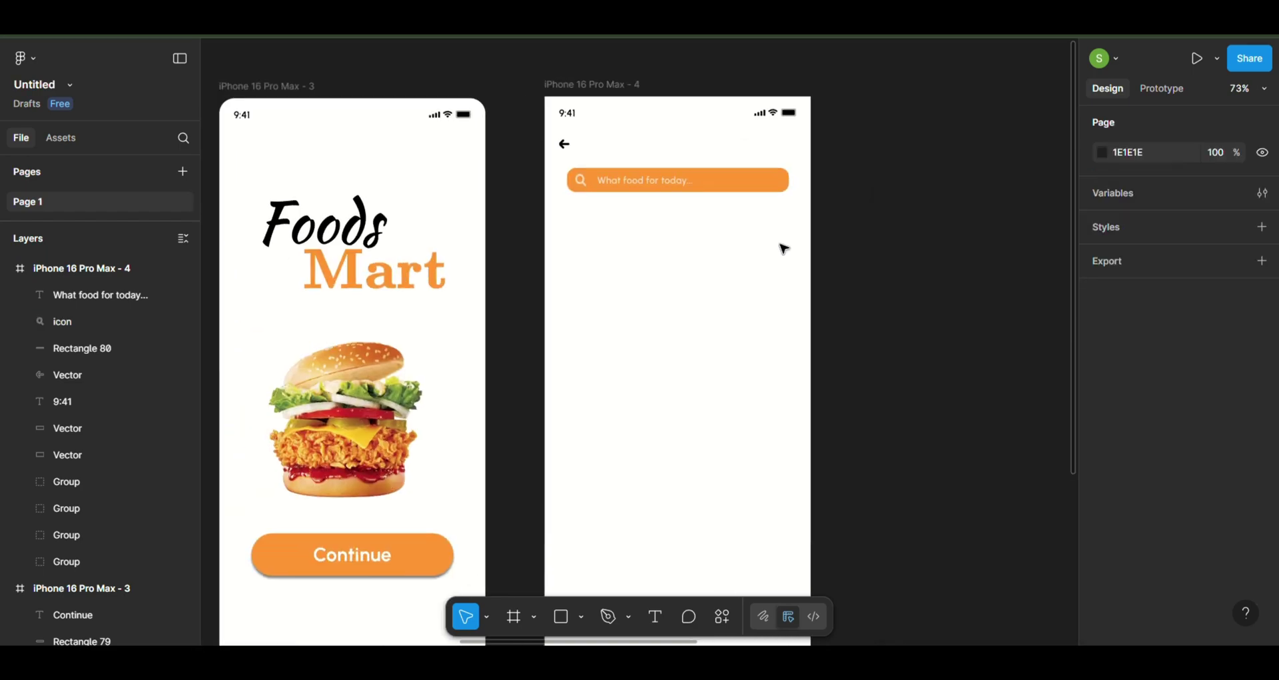
Draw a 145×154 card below the search bar with corner radius 25
click(766, 190)
click(825, 418)
click(561, 616)
drag(582, 249, 669, 342)
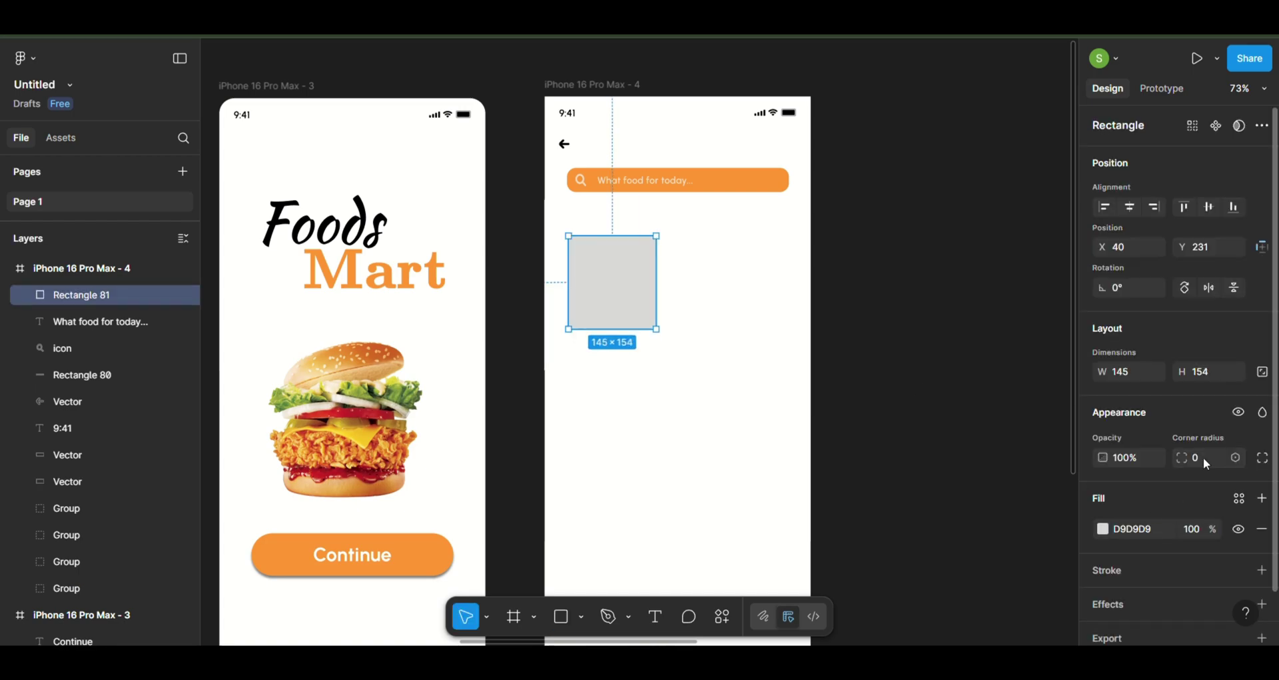
text(5)
key(Return)
key(minus)
ctrl+scroll(647, 380, up, 5)
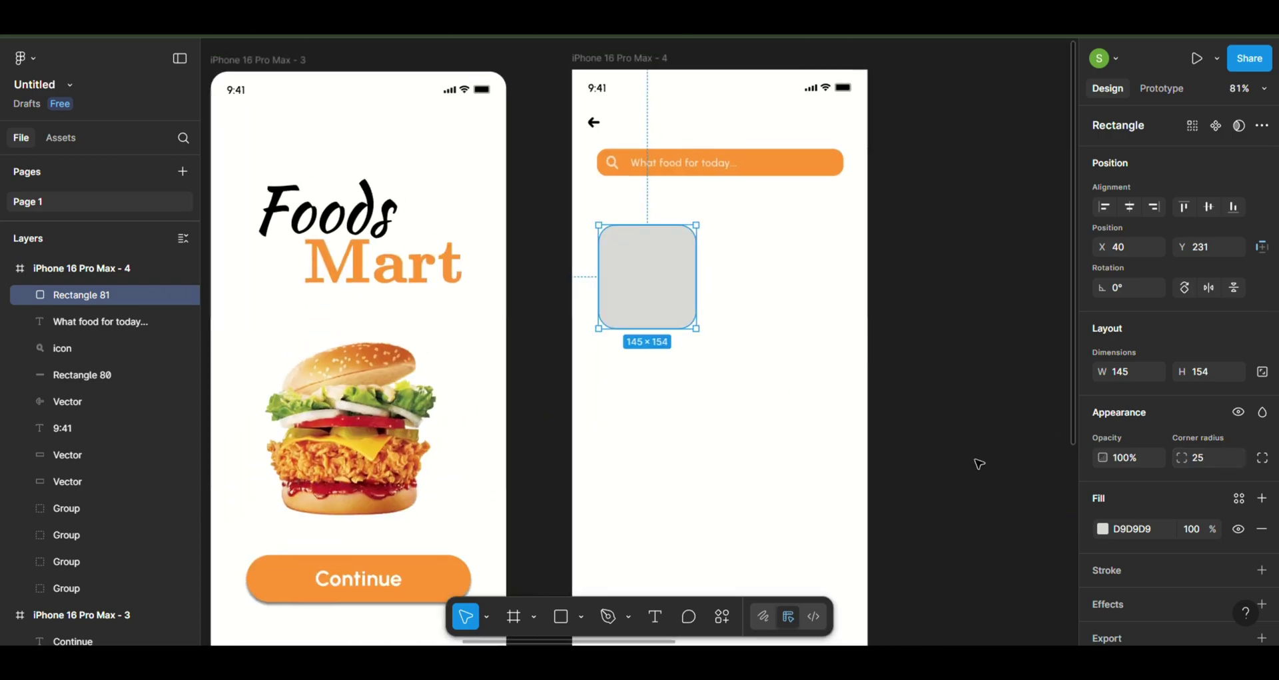
Fill the card orange F59E0B and add a 40% black drop shadow
click(1103, 528)
click(1029, 585)
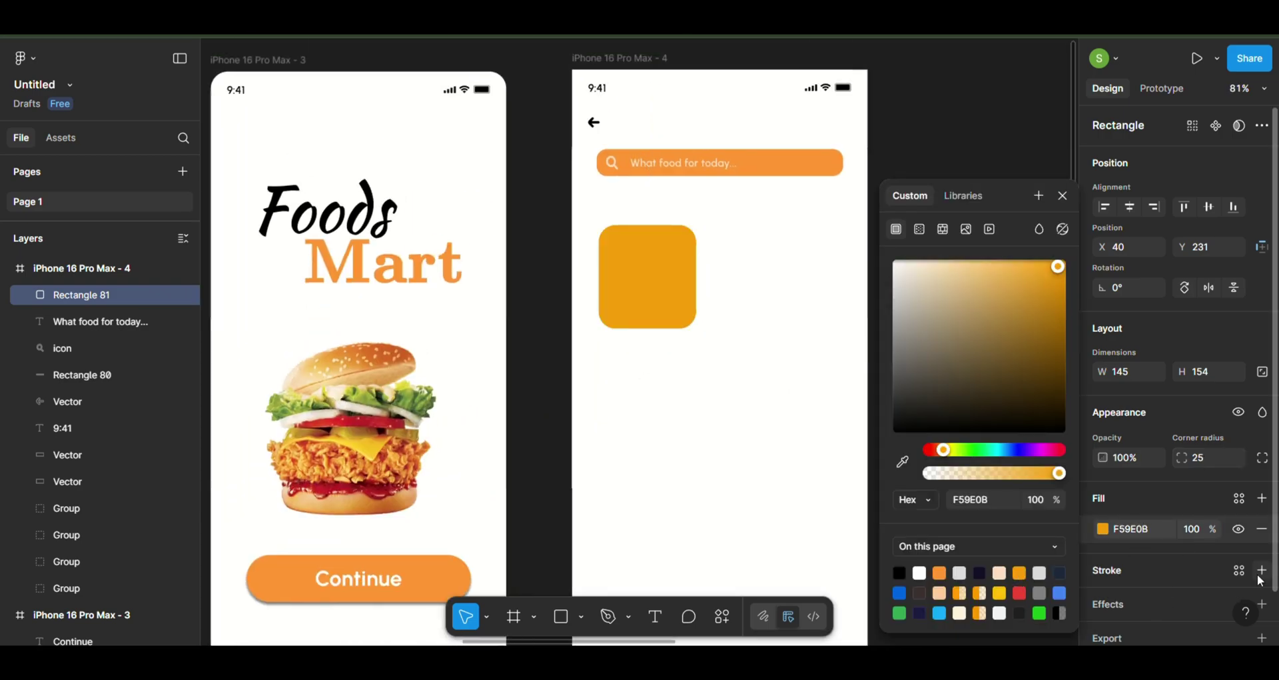
scroll(1253, 552, down, 1)
click(1263, 553)
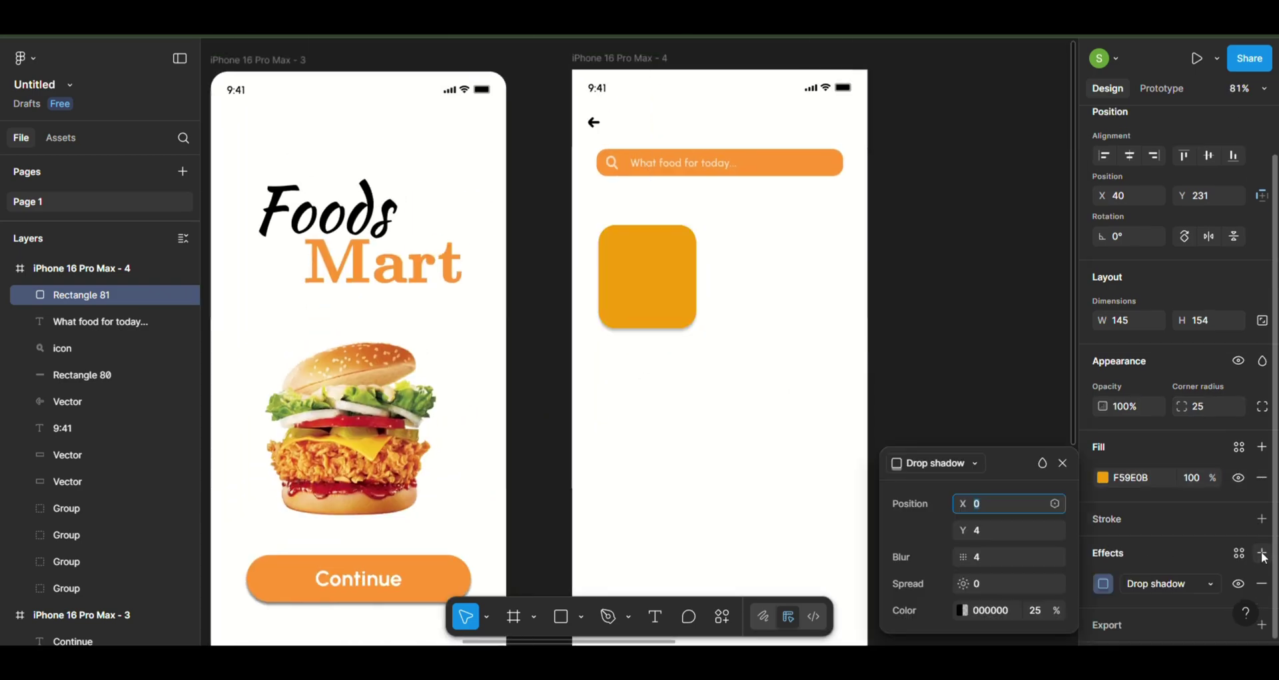
click(1036, 610)
text(40)
key(Return)
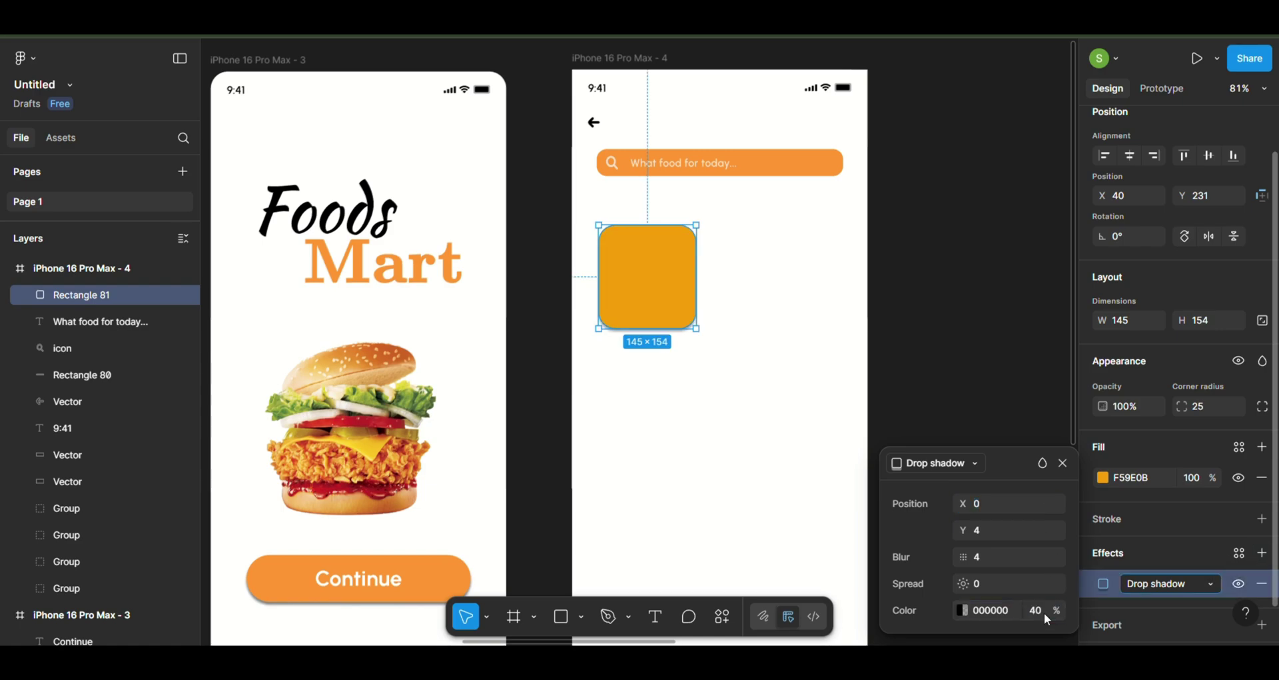
click(969, 257)
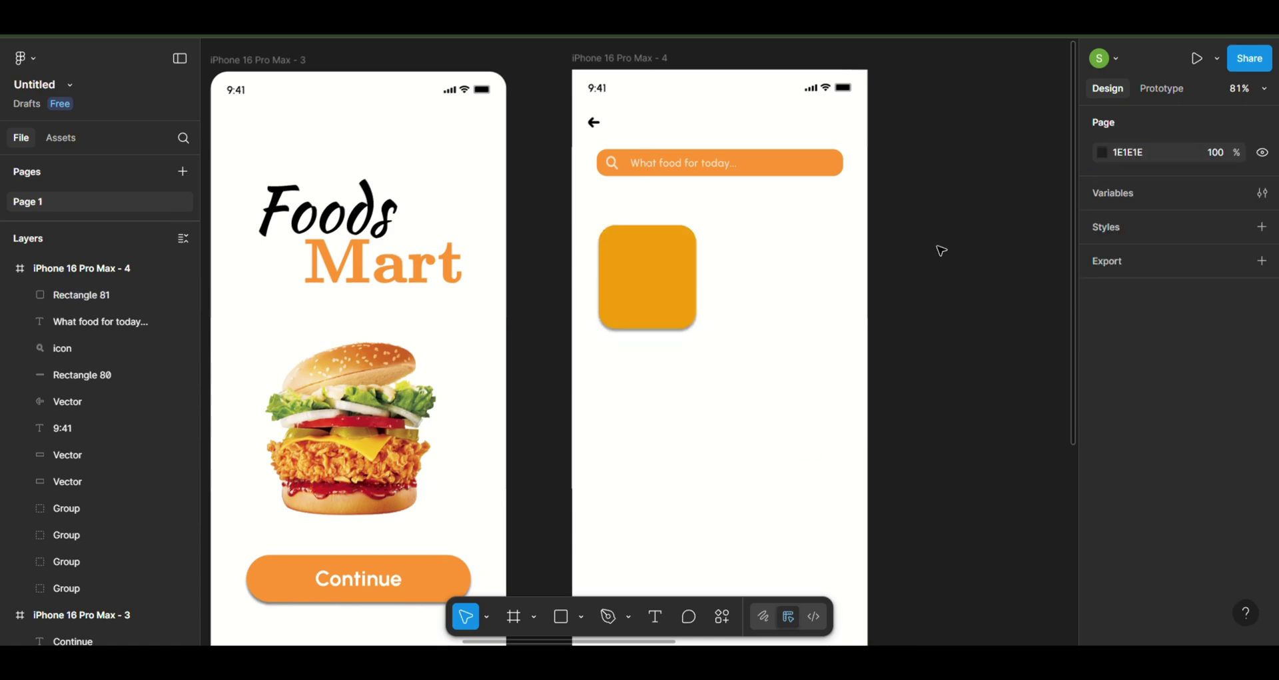
Move the cream plus icon (Group 14) to the orange card's lower right corner
ctrl+scroll(941, 251, down, 2)
scroll(939, 249, right, 10)
scroll(939, 248, right, 5)
scroll(940, 248, down, 3)
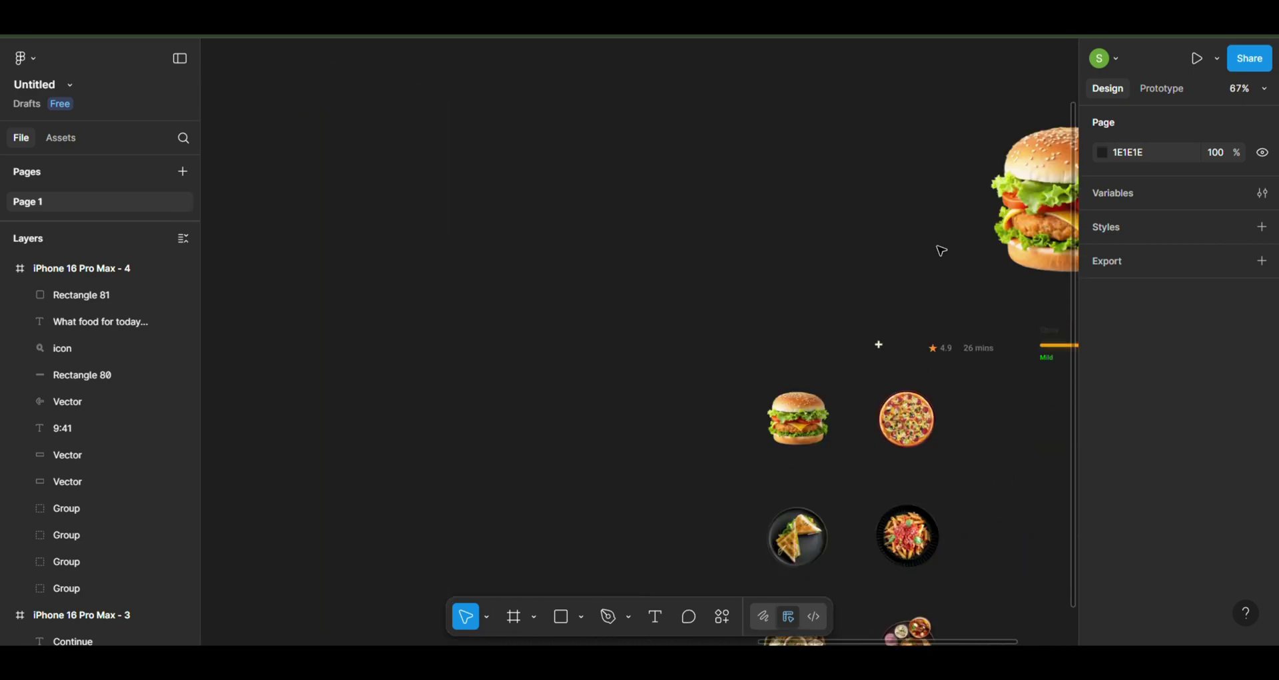
scroll(886, 343, down, 1)
mouse_move(885, 340)
mouse_down()
mouse_move(285, 207)
mouse_move(298, 167)
mouse_up()
ctrl+scroll(297, 167, up, 5)
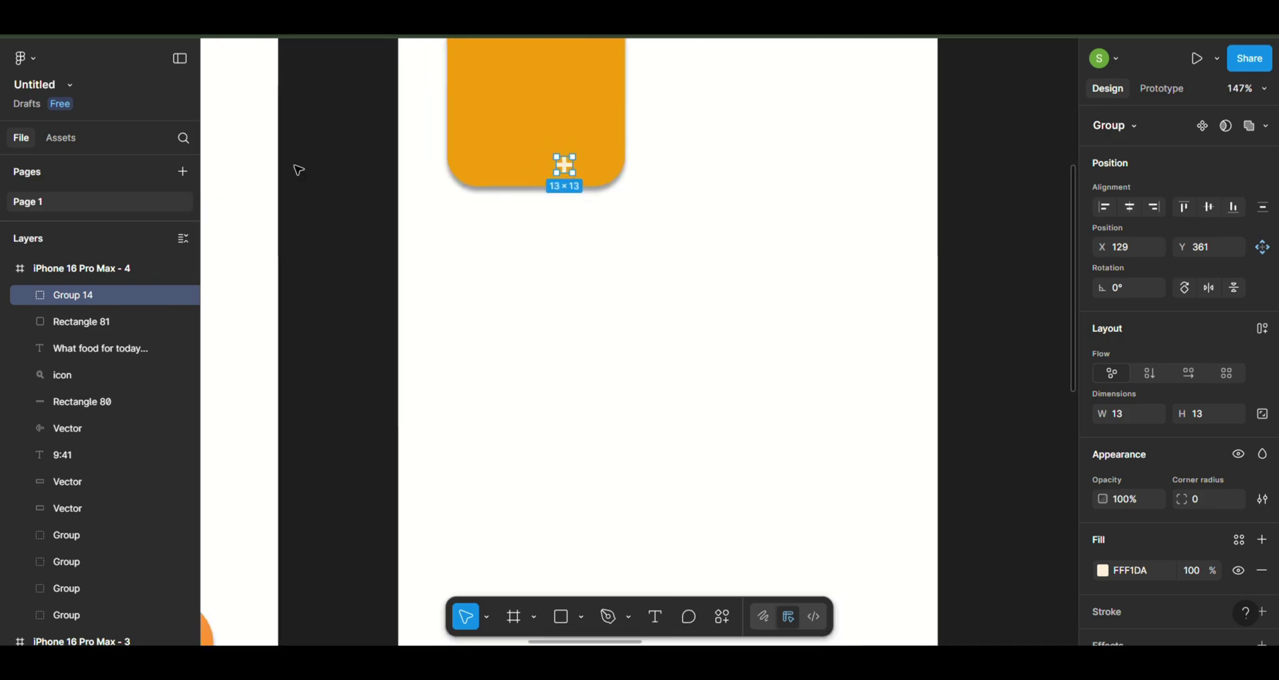
drag(572, 319, 590, 306)
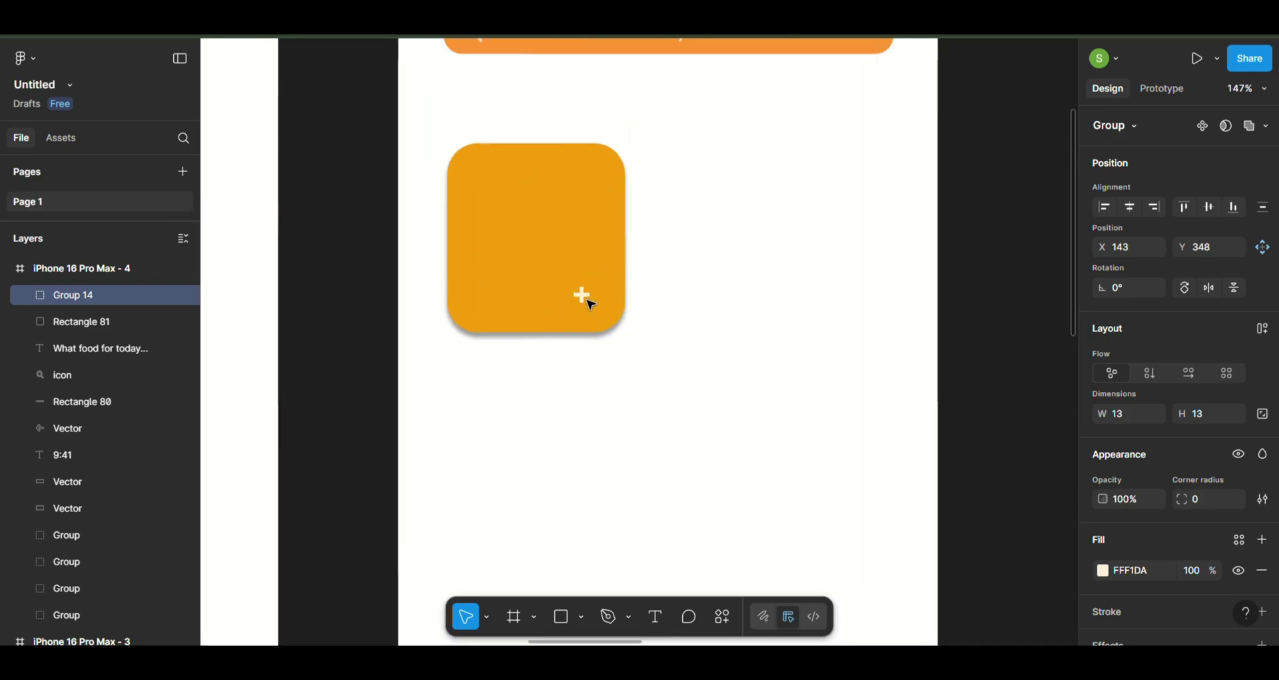
Draw a short line on the card and rotate it 90° to vertical
click(581, 620)
click(565, 475)
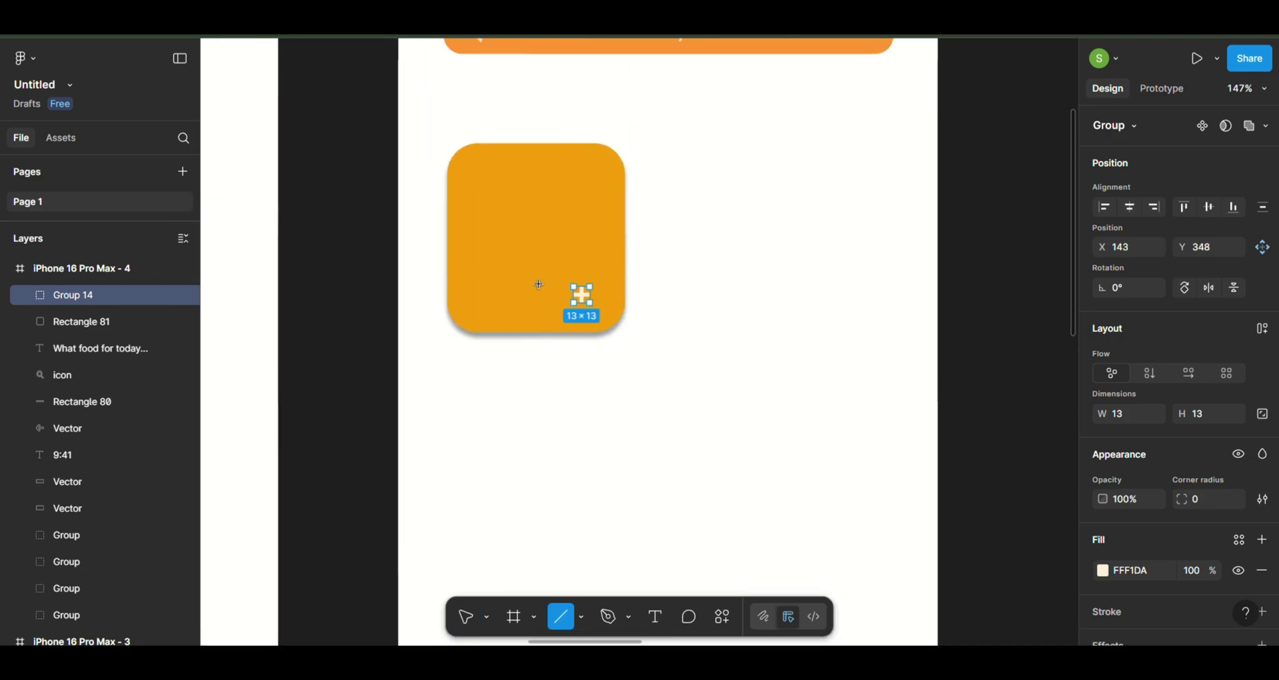
drag(533, 270, 537, 313)
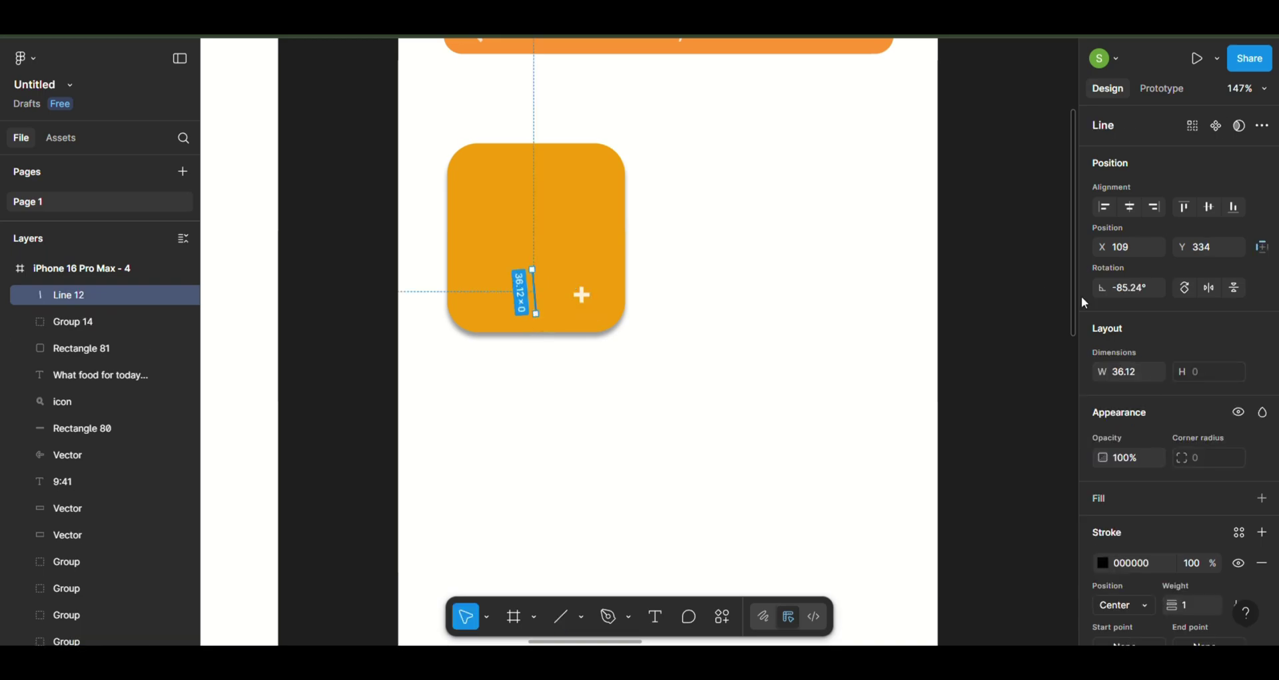
click(1150, 290)
text(90)
key(Return)
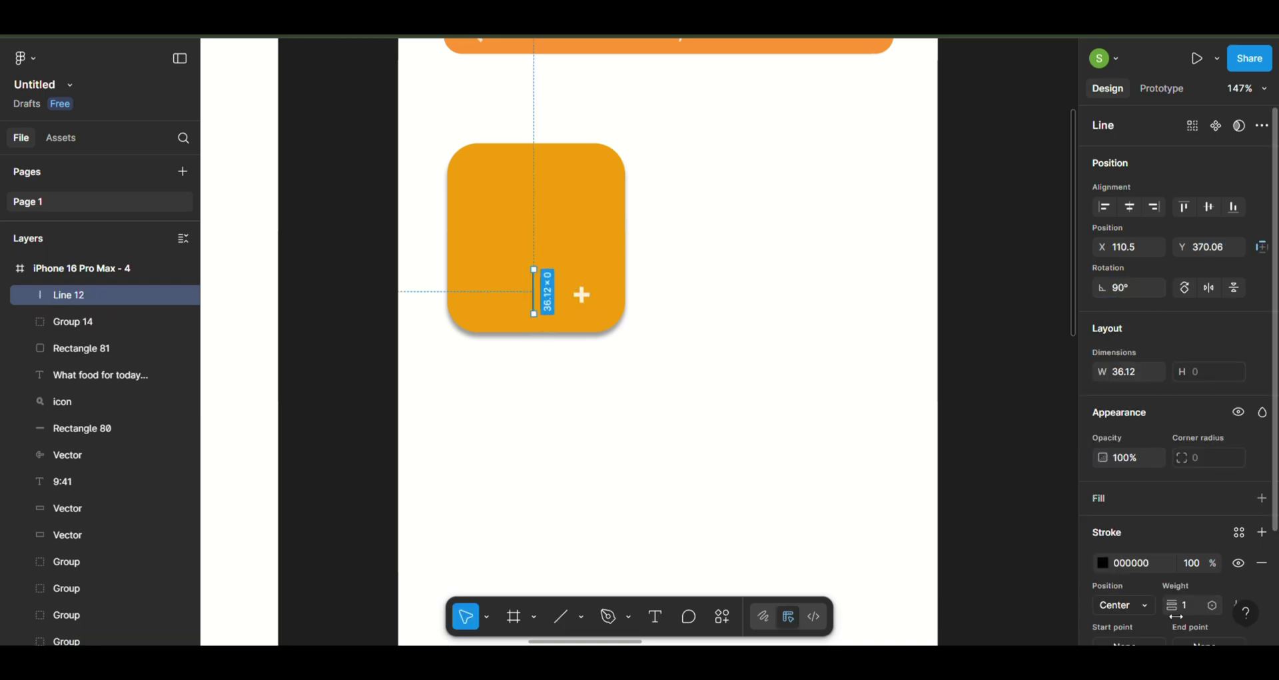
Give the divider a 4-weight stroke sampled cream FFF1DA from the plus, nudged slightly down
drag(1176, 615, 1176, 606)
click(1103, 563)
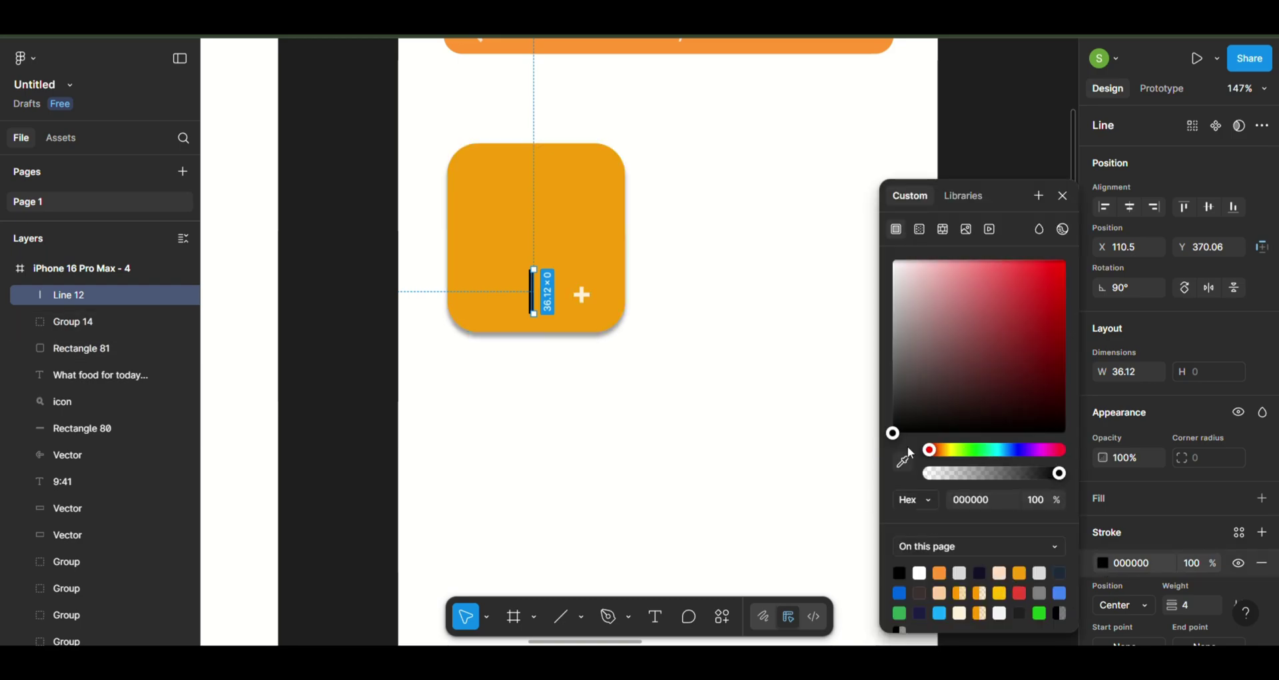
click(902, 461)
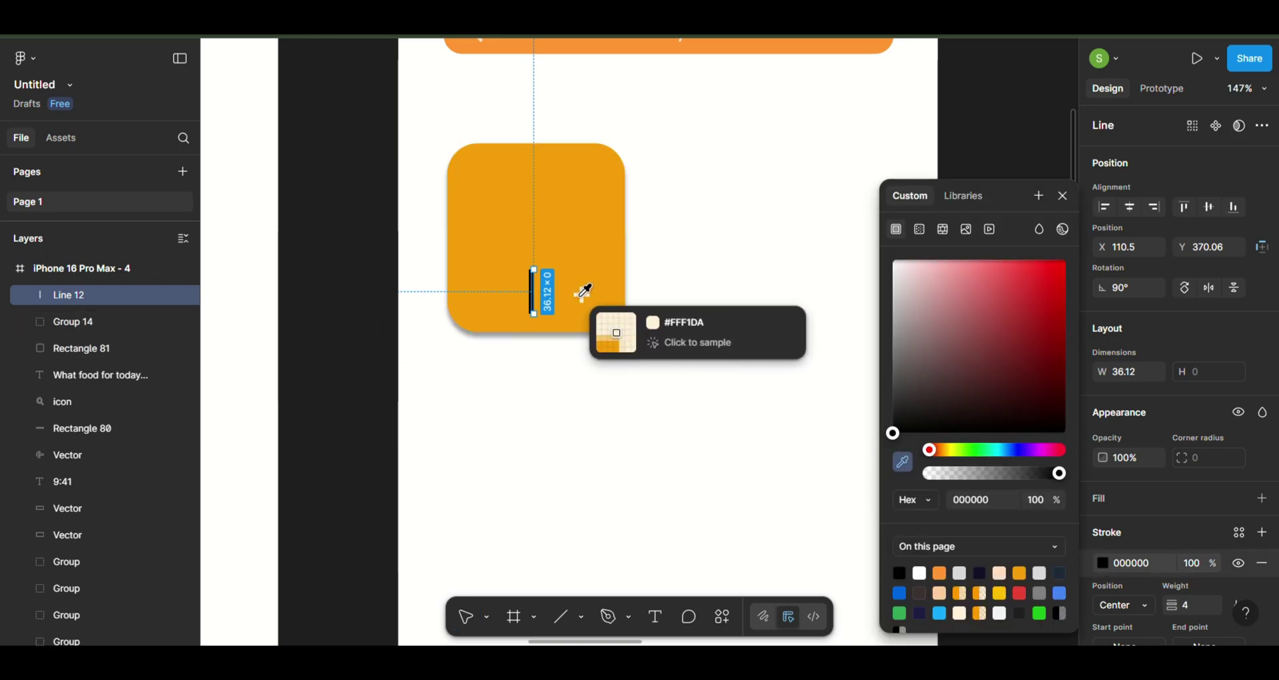
click(584, 291)
key(Escape)
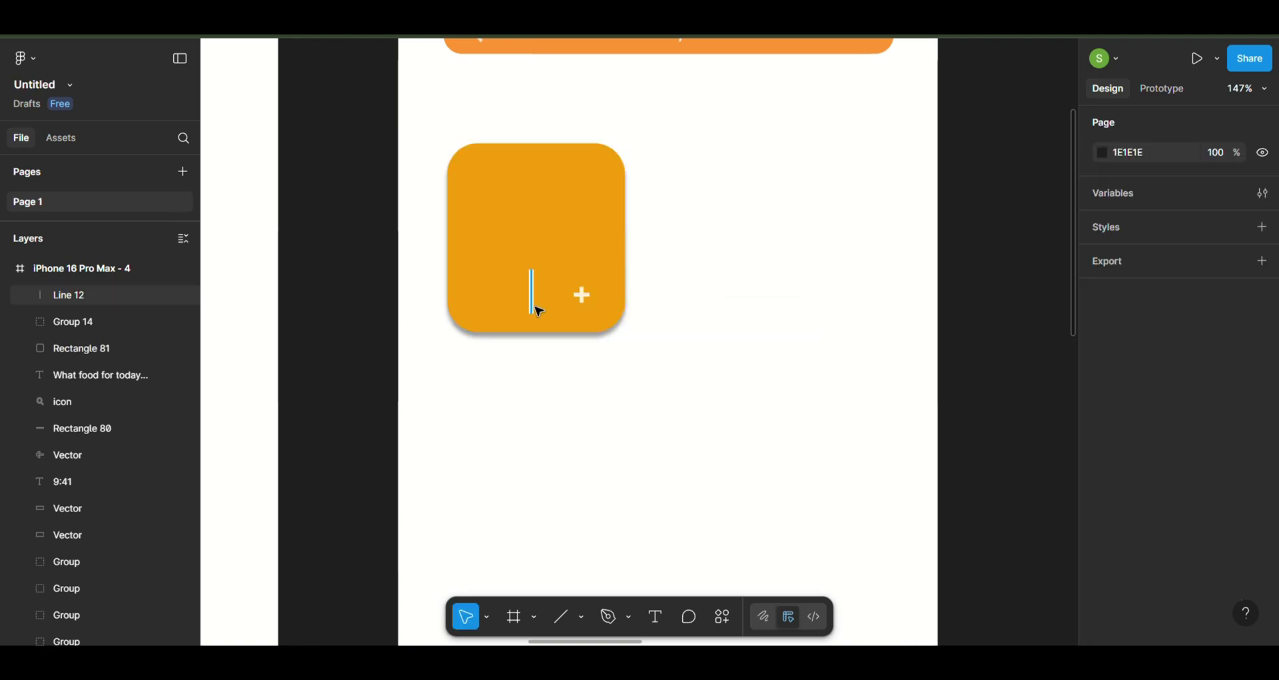
click(535, 306)
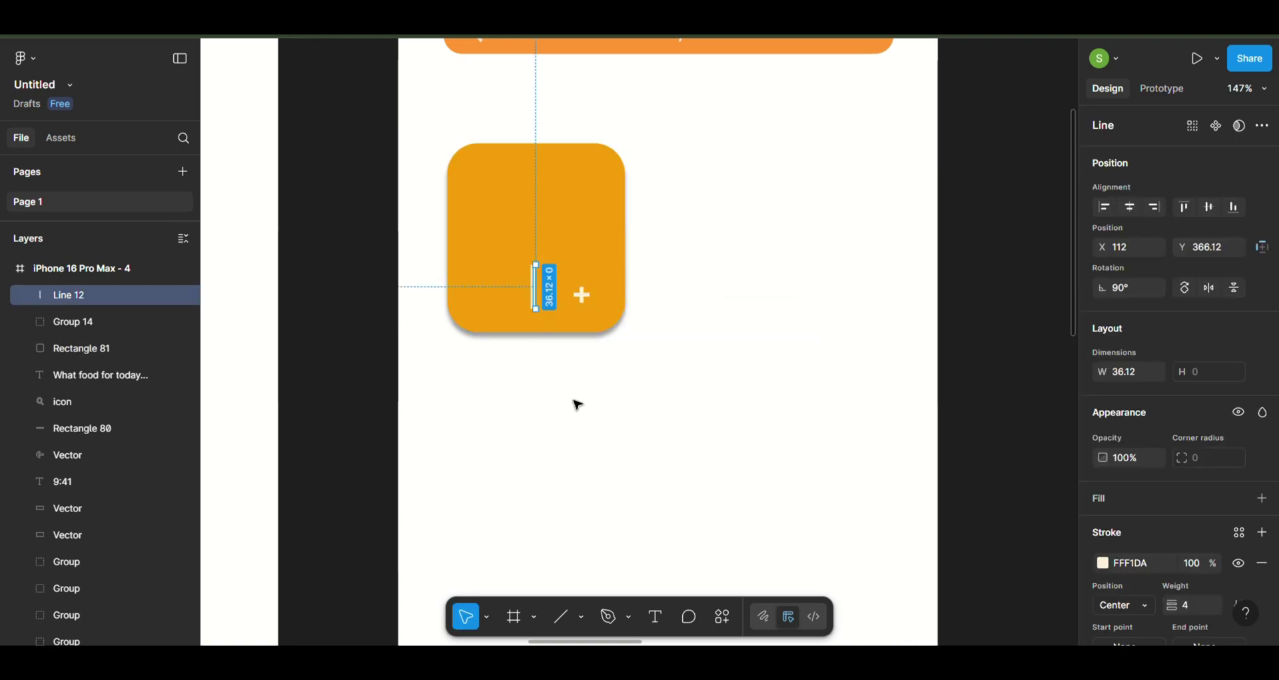
key(Down)
key(Down)
key(Down)
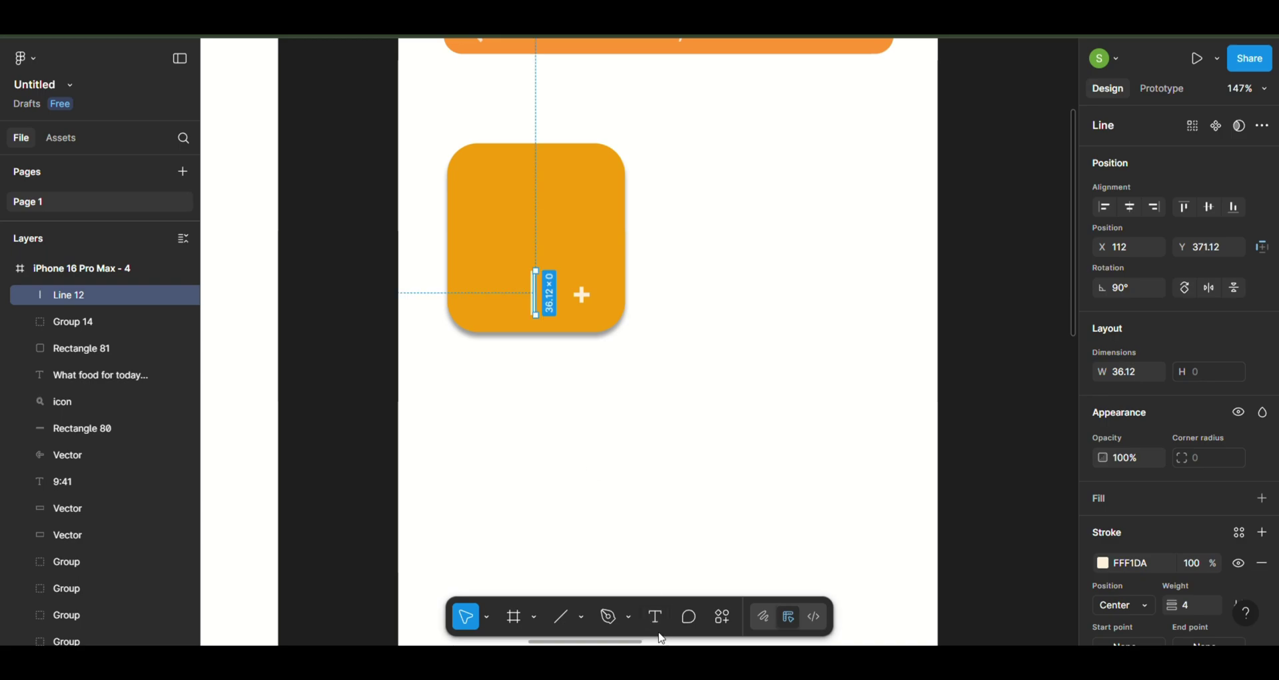
Add a bold size-15 '$30' price and auto-layout it with the divider and plus
click(494, 305)
text($30)
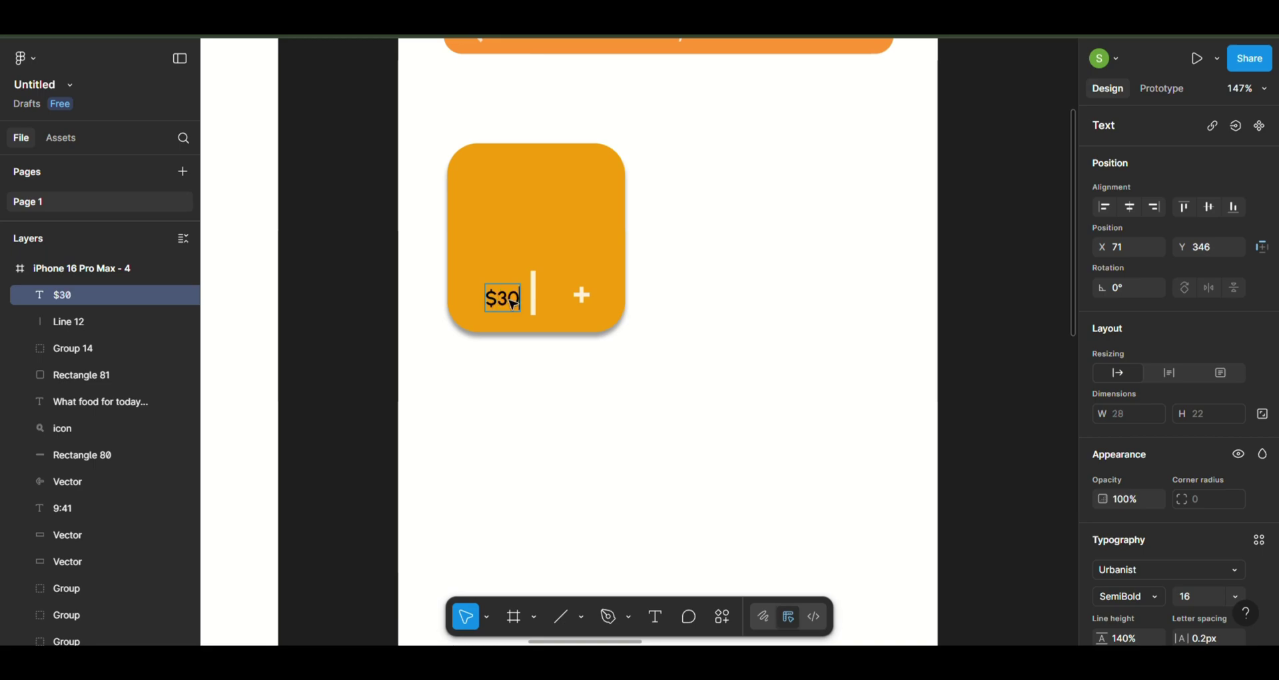
click(1235, 594)
click(1150, 594)
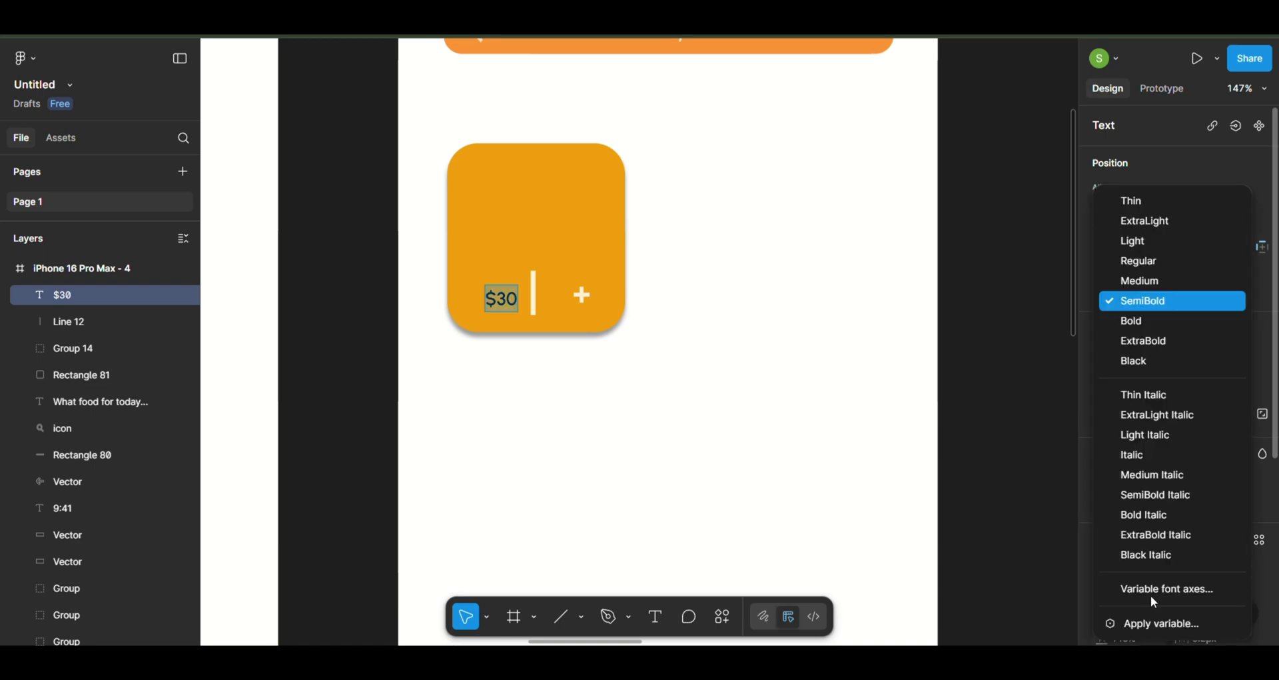
click(1138, 319)
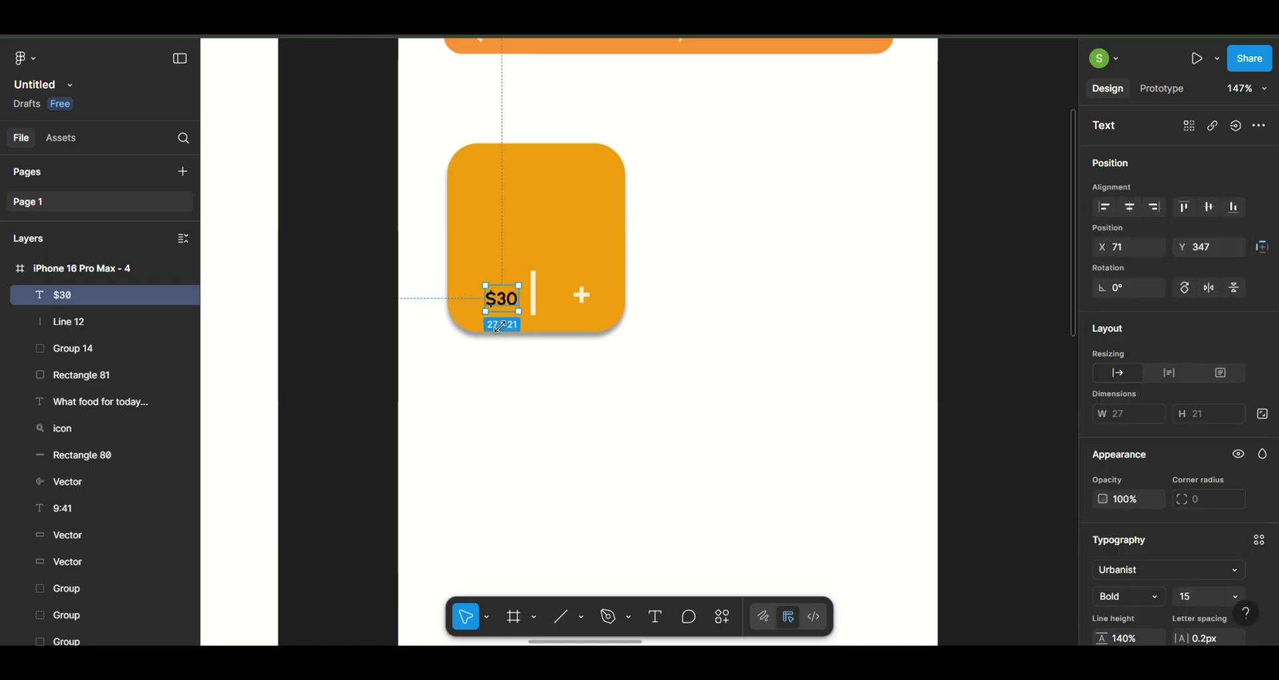
drag(511, 304, 588, 310)
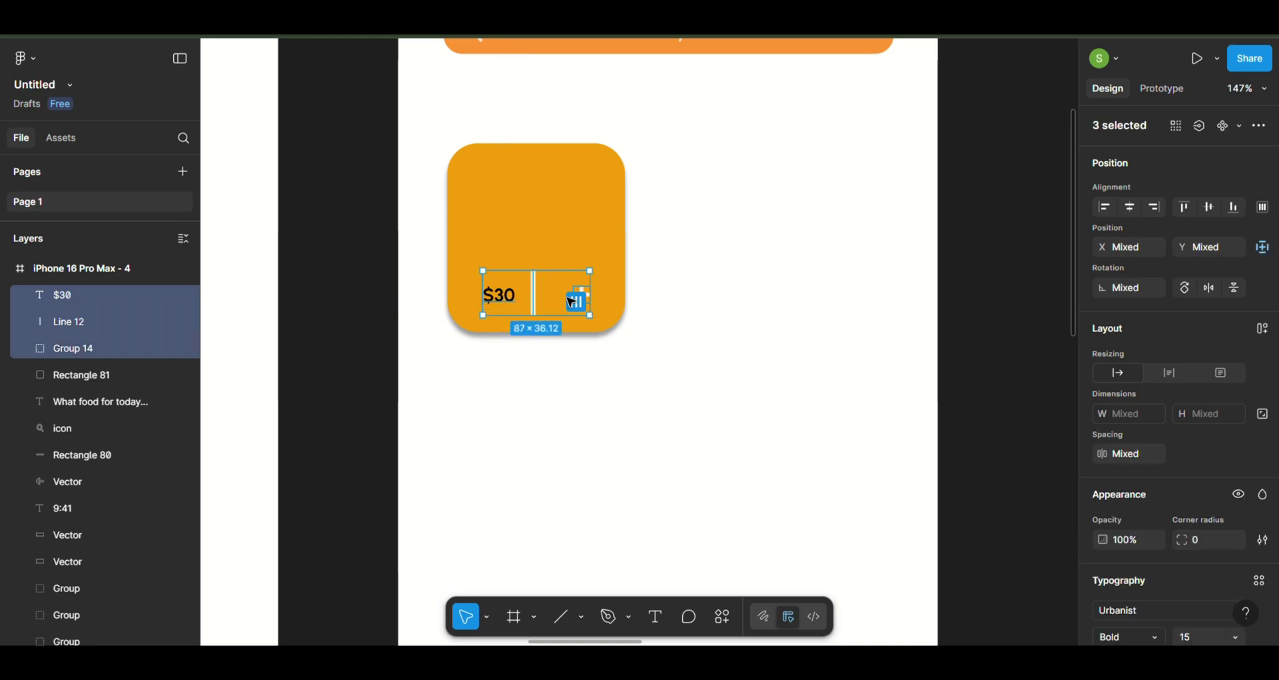
right_click(565, 295)
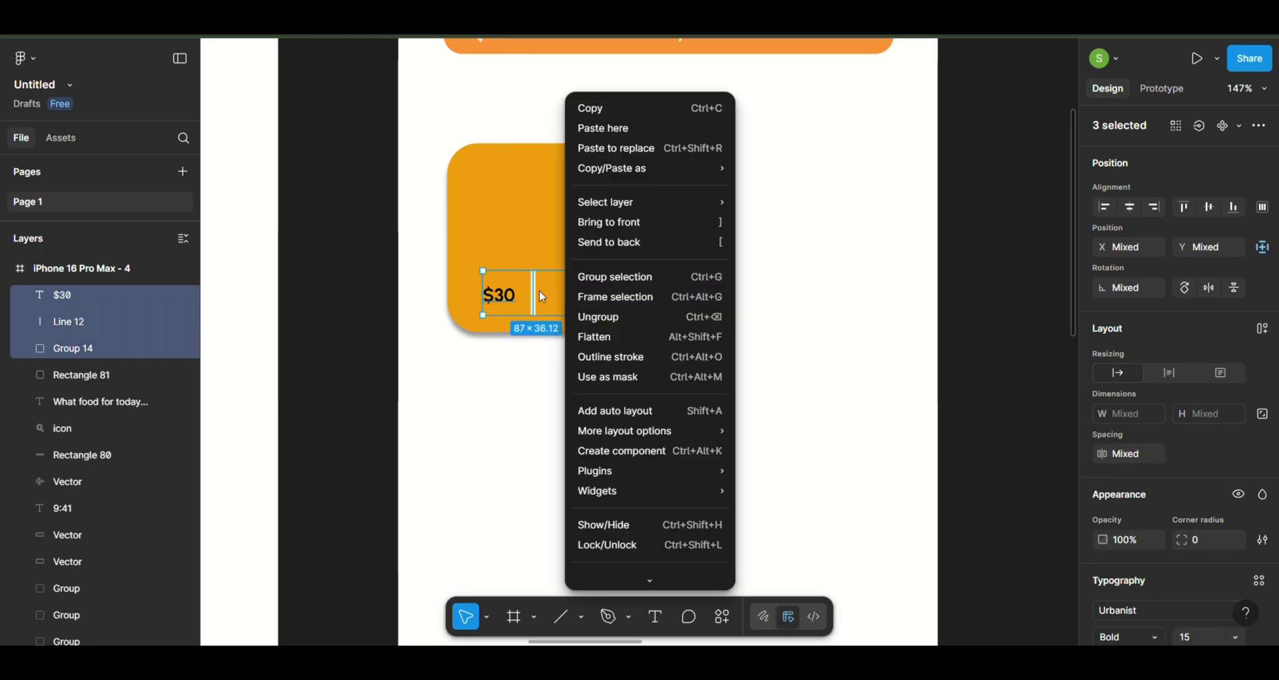
click(543, 296)
key(shift+a)
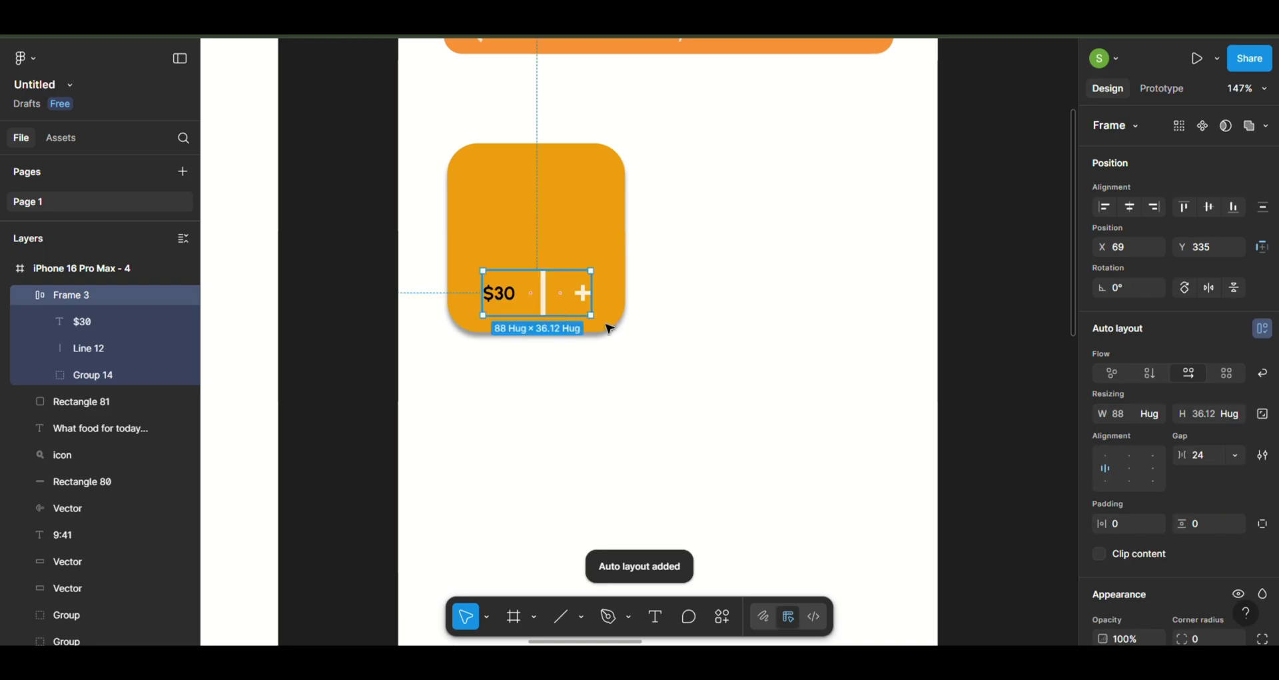
Colour the $30 price text cream FFF1DA using the eyedropper
click(499, 293)
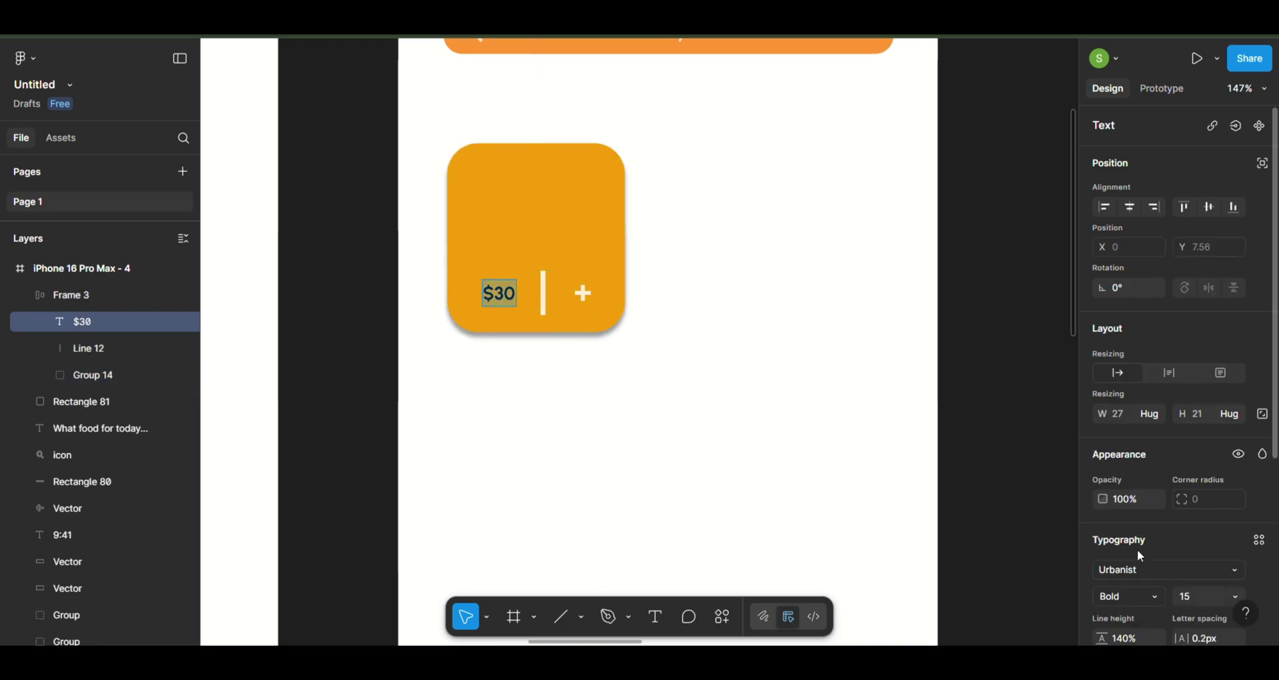
scroll(1111, 531, down, 5)
click(1111, 531)
click(921, 573)
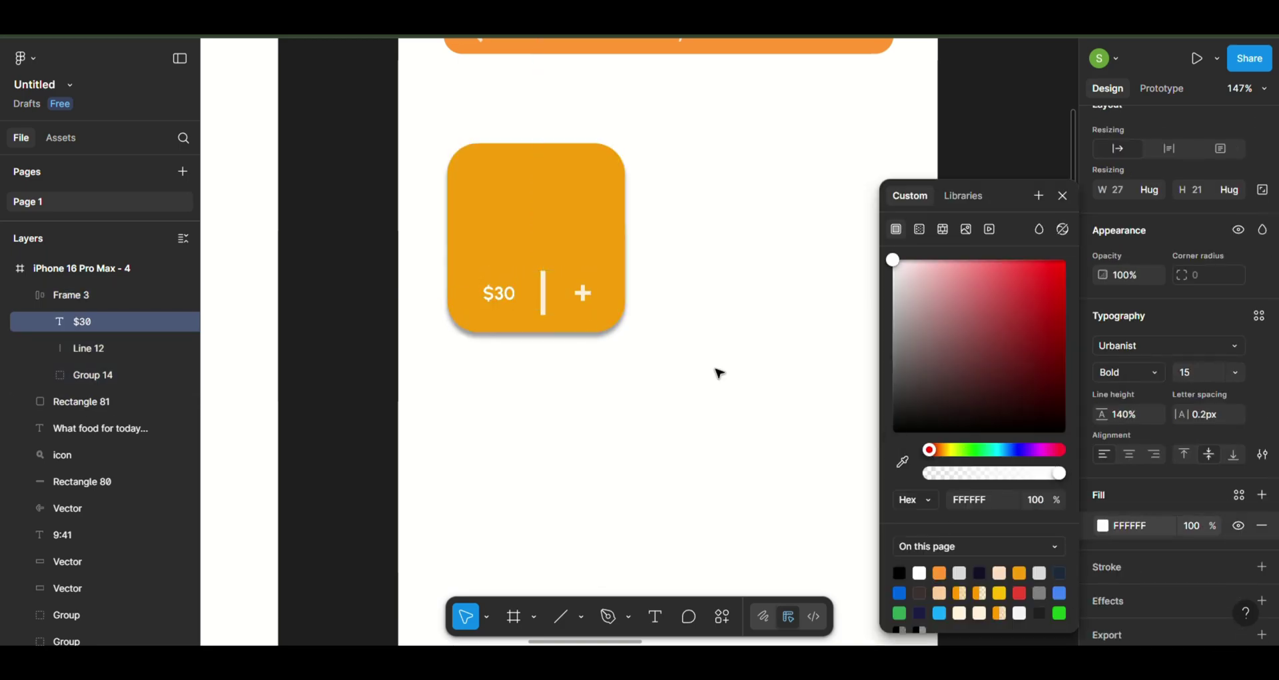
click(902, 462)
click(544, 293)
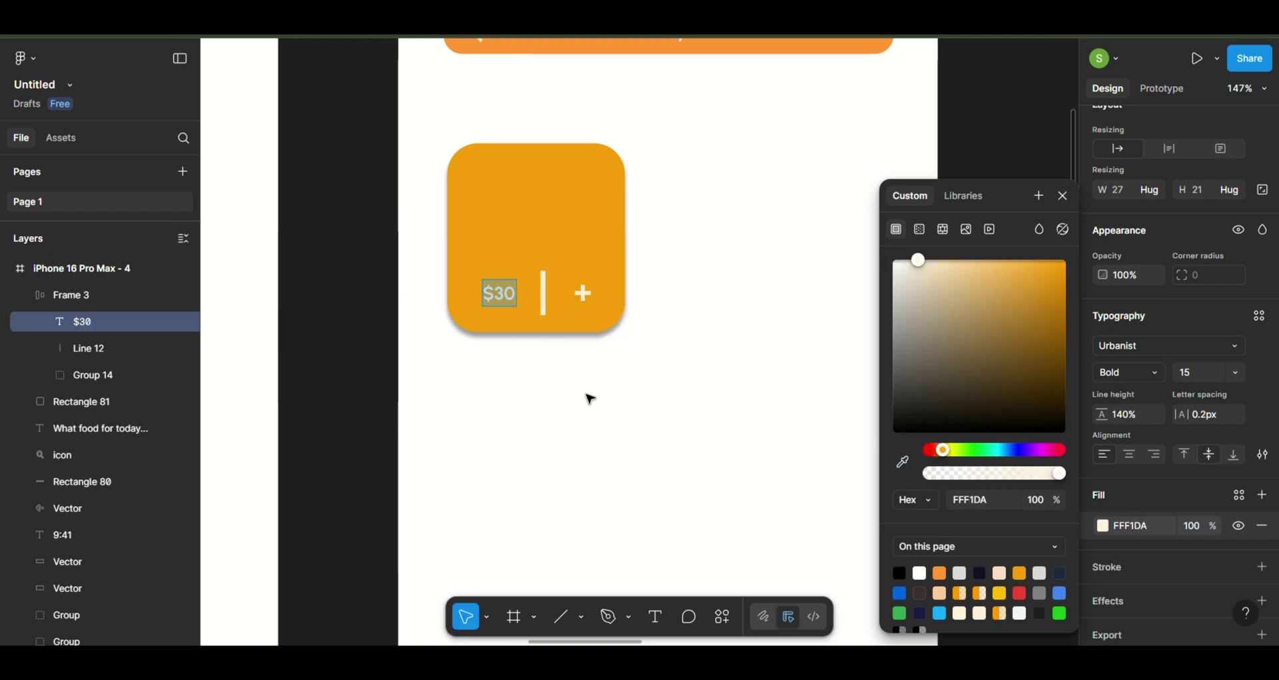
key(Escape)
scroll(590, 398, down, 5)
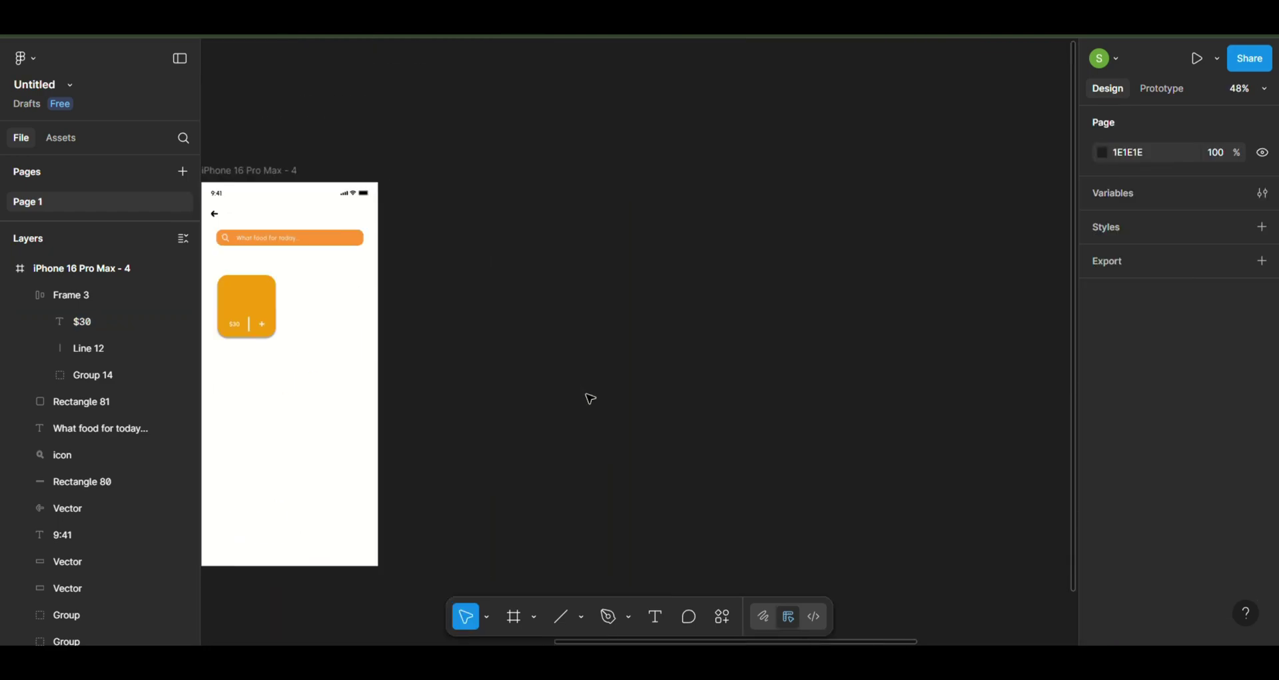
Place the 121×121 burger photo (image 21) at the card's top, overlapping its upper edge
scroll(590, 398, down, 2)
mouse_move(734, 369)
mouse_down()
mouse_move(178, 365)
mouse_move(310, 160)
mouse_up()
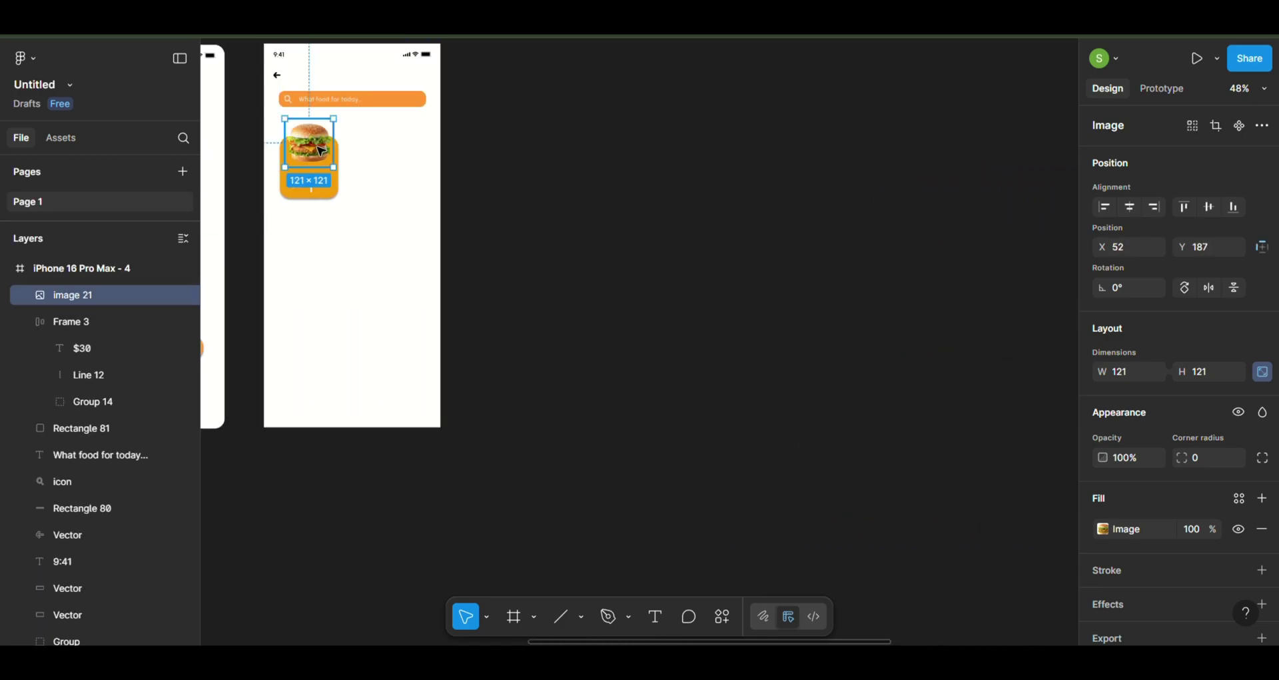
scroll(321, 151, up, 5)
scroll(401, 206, up, 2)
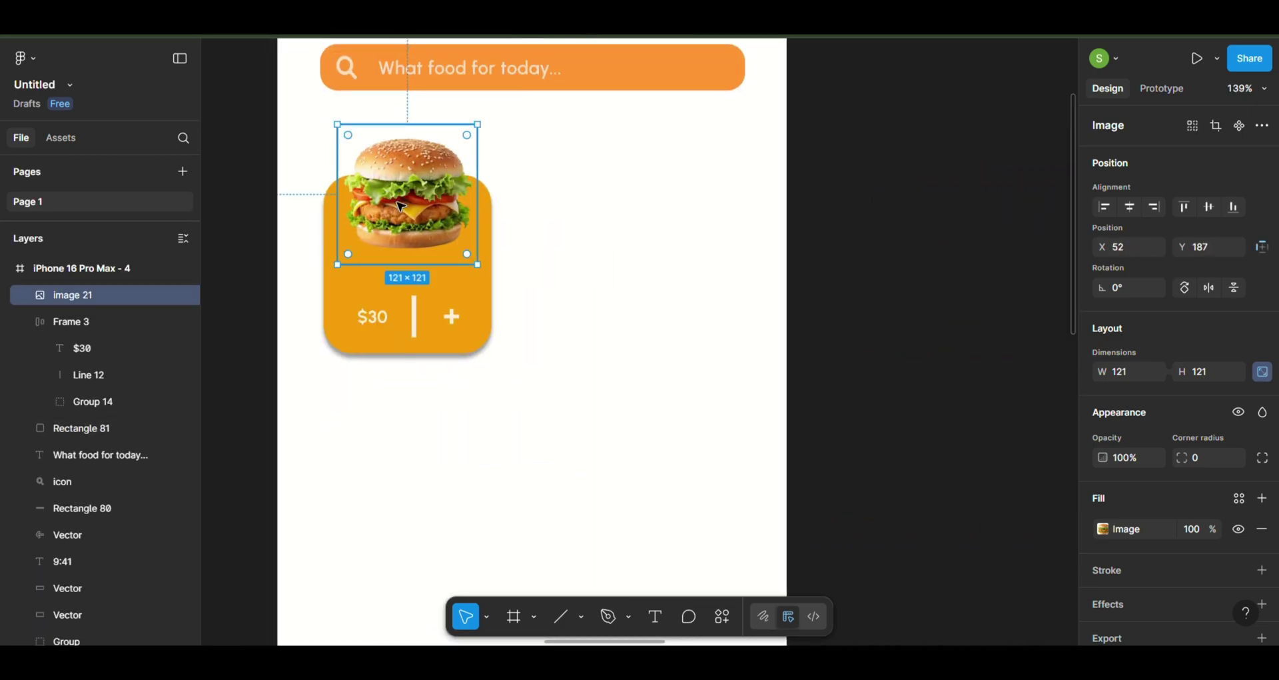
drag(401, 207, 400, 189)
click(627, 367)
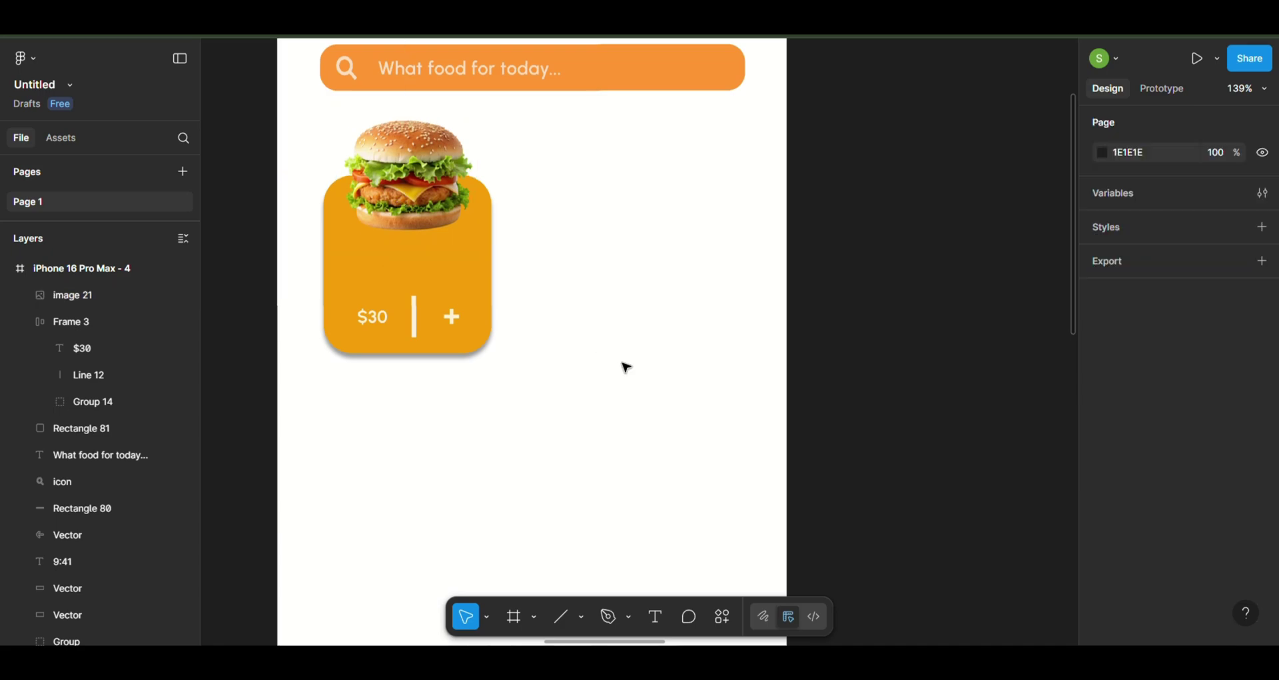
scroll(626, 367, down, 4)
Nudge all of the burger card's parts down slightly
drag(600, 365, 466, 213)
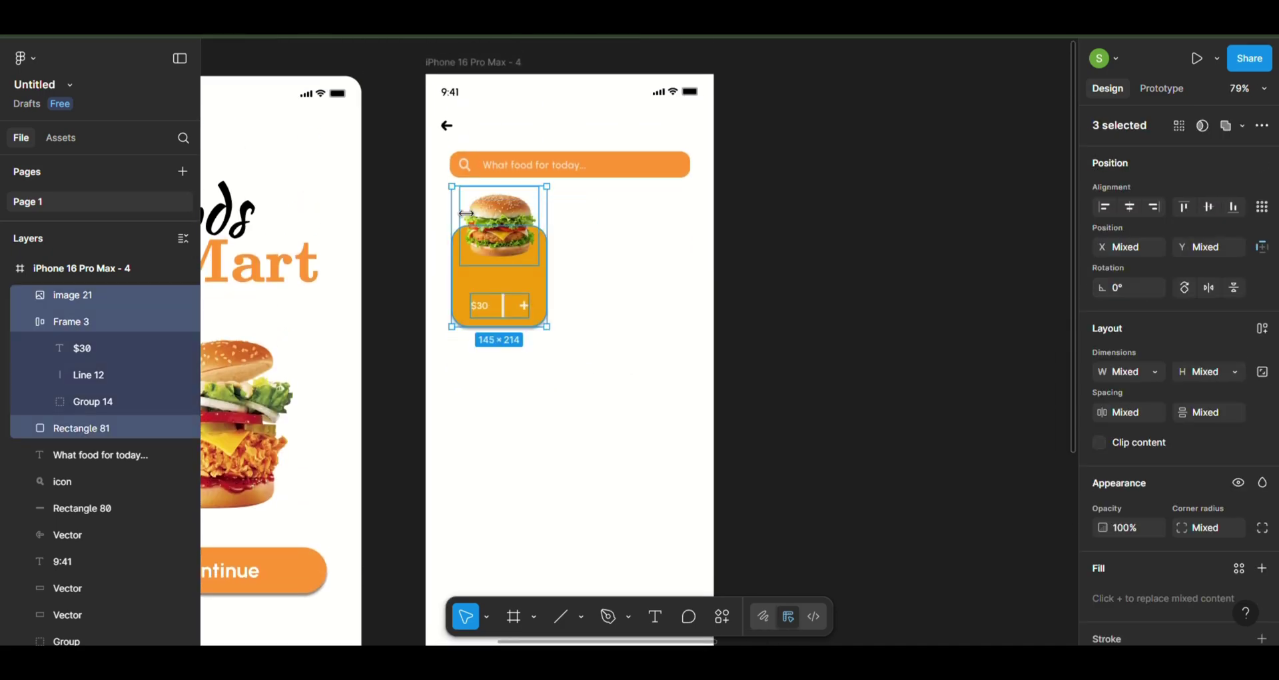
key(shift+Down)
key(shift+Down)
key(shift+Down)
click(559, 320)
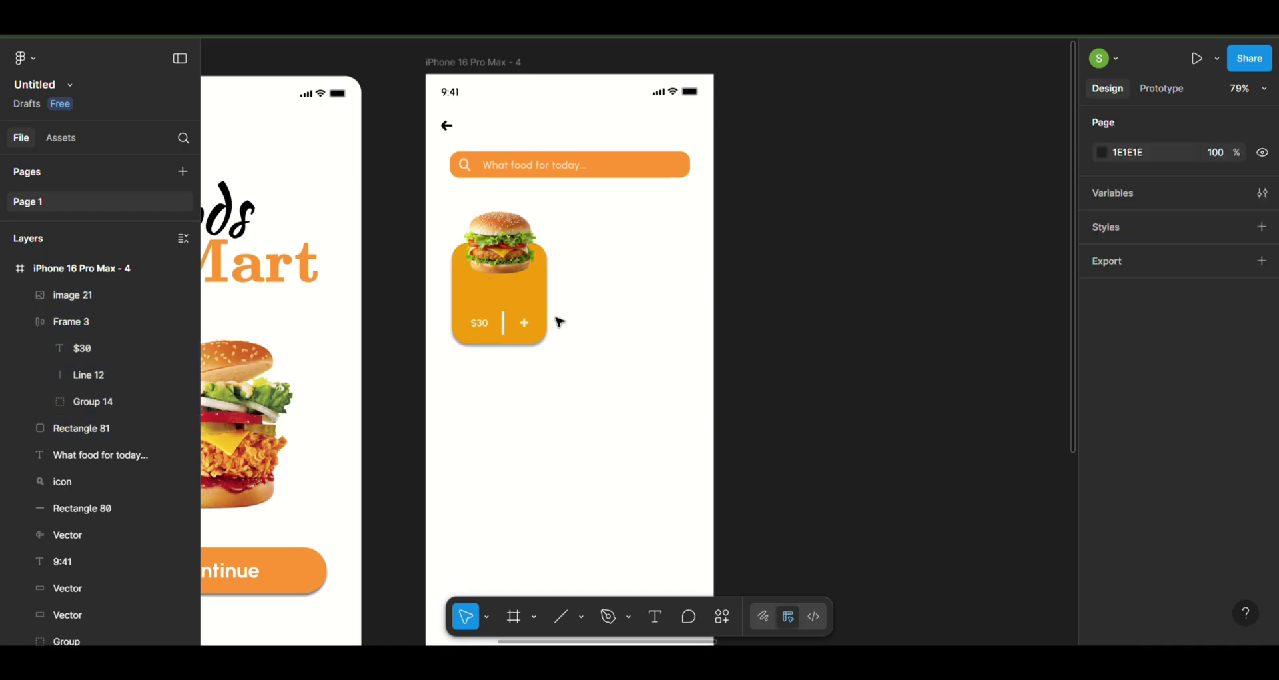
scroll(479, 326, up, 5)
scroll(479, 326, down, 3)
scroll(485, 325, up, 2)
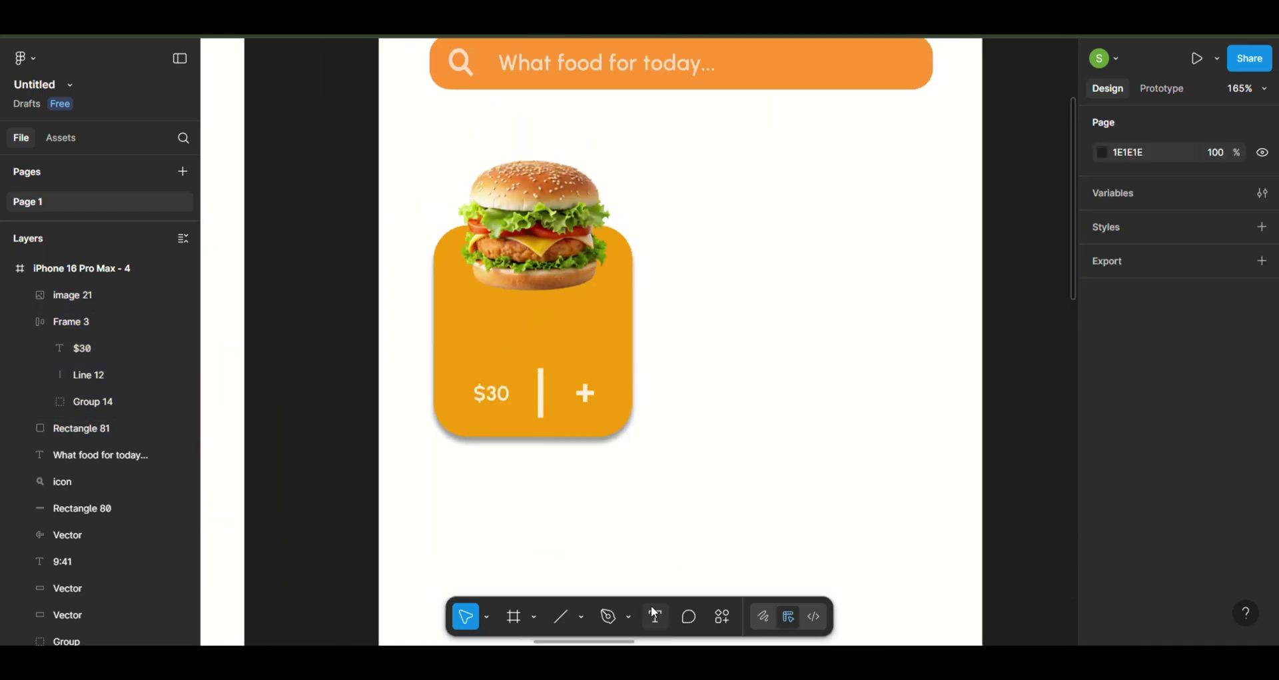
Add a bold 15 Urbanist 'Cheese Burger' title above the price in cream FFF1DA
click(501, 338)
text(Cheese Burger)
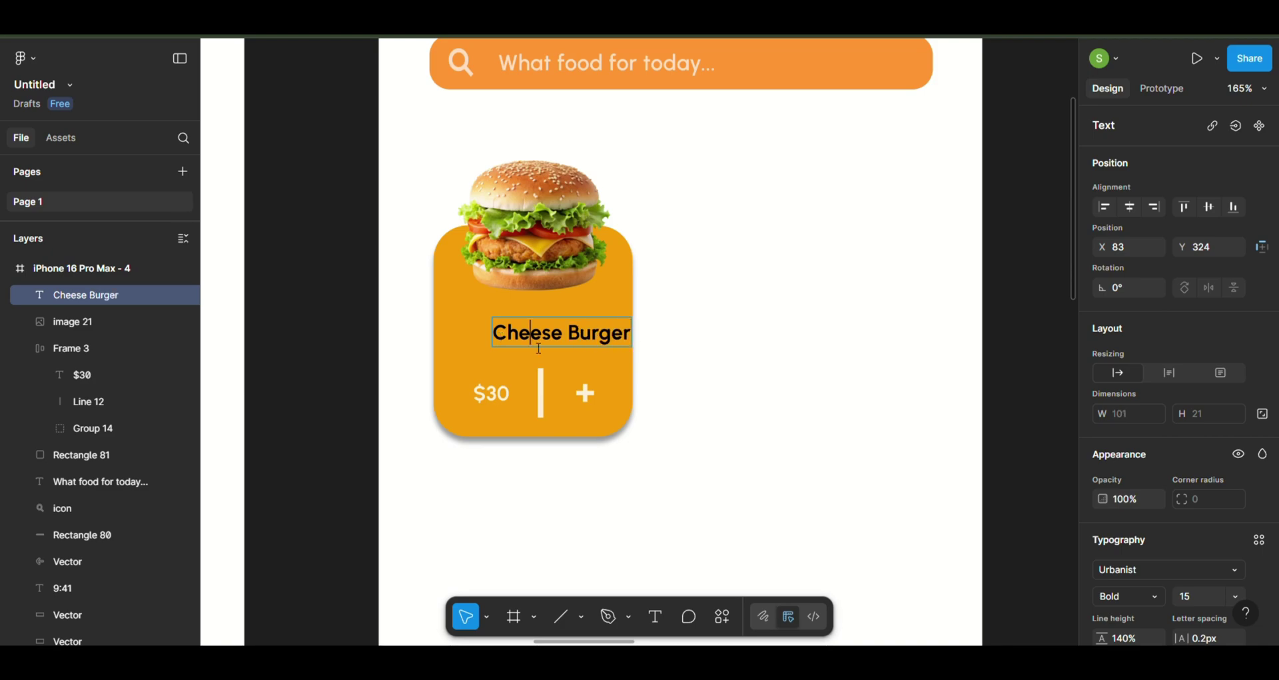
mouse_move(597, 346)
mouse_down()
mouse_move(562, 331)
mouse_move(608, 338)
mouse_up()
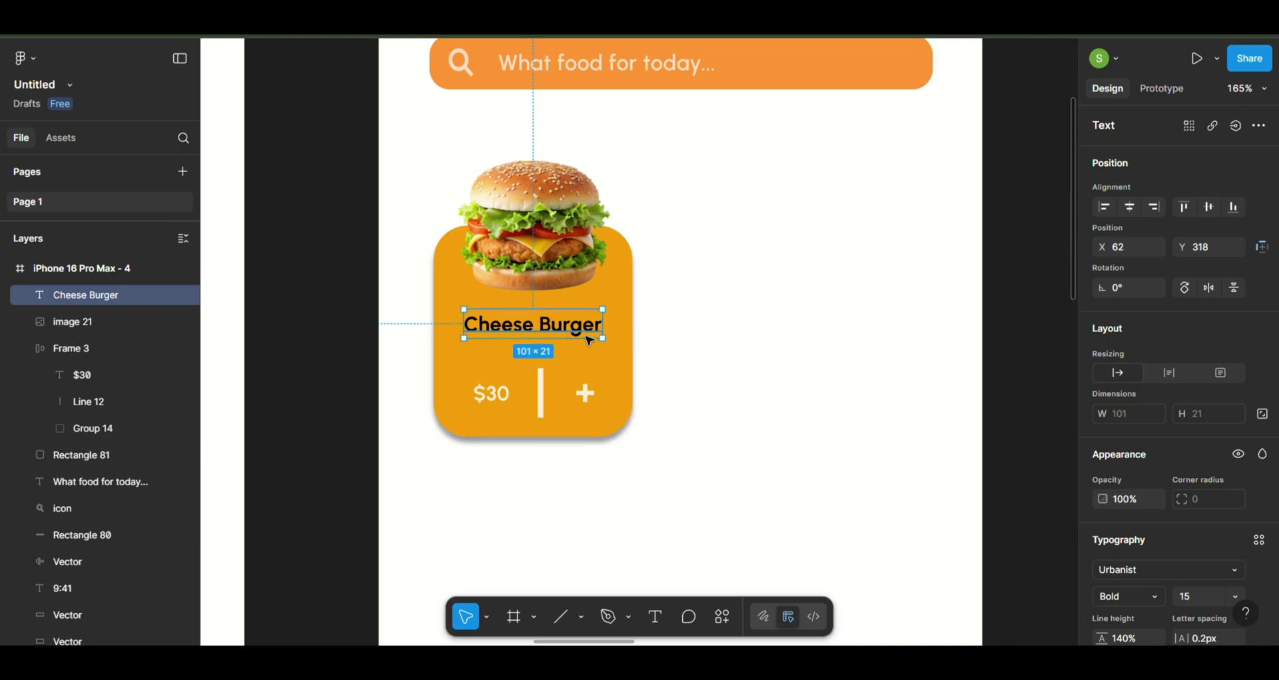
key(Return)
scroll(1120, 603, down, 4)
click(1102, 477)
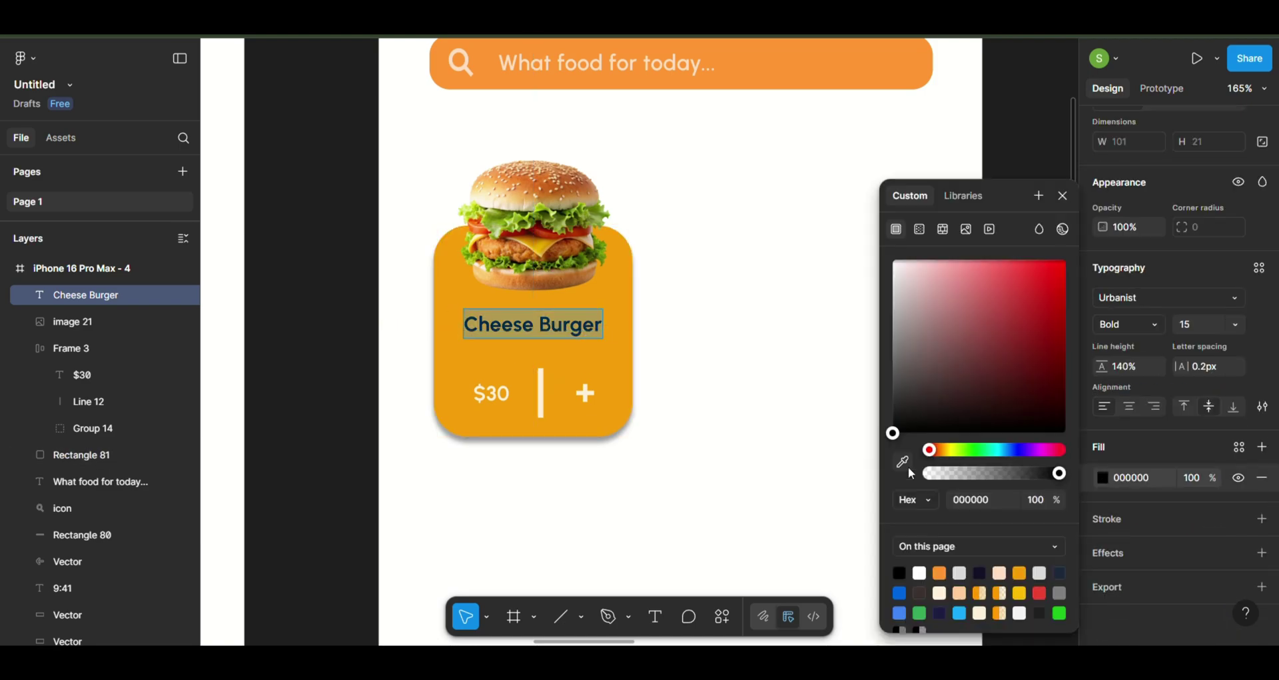
click(903, 461)
click(549, 386)
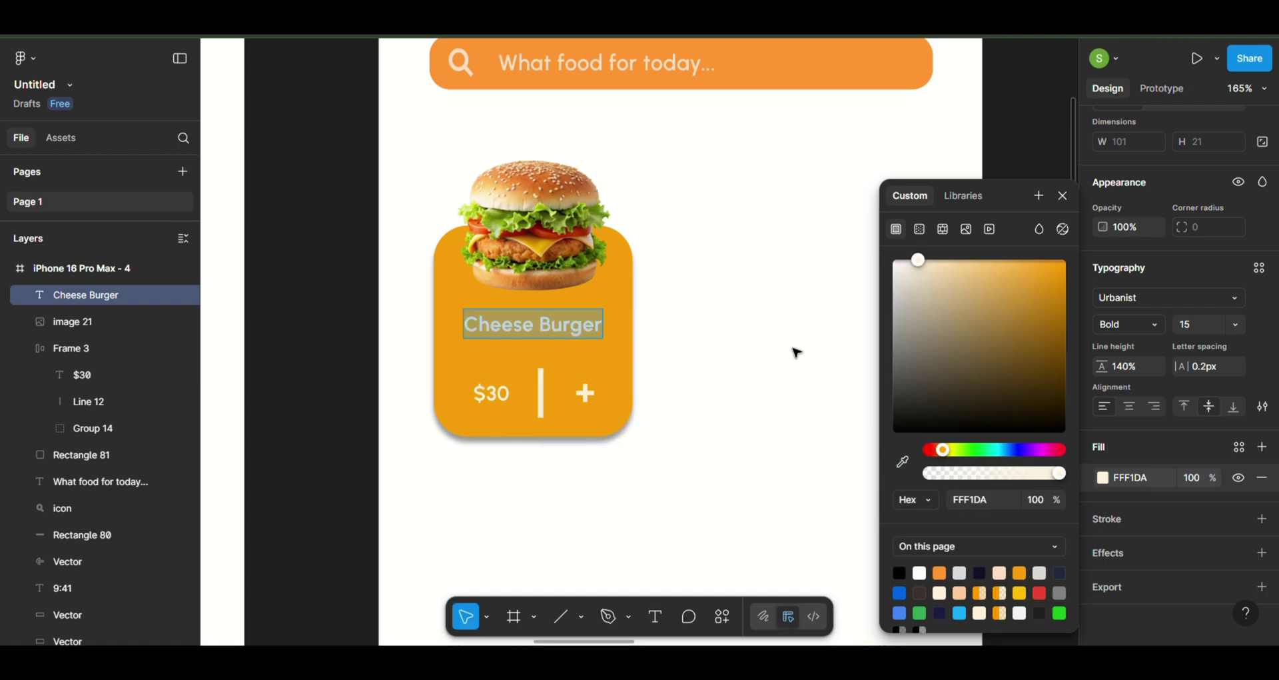
click(772, 312)
ctrl+scroll(313, 360, down, 5)
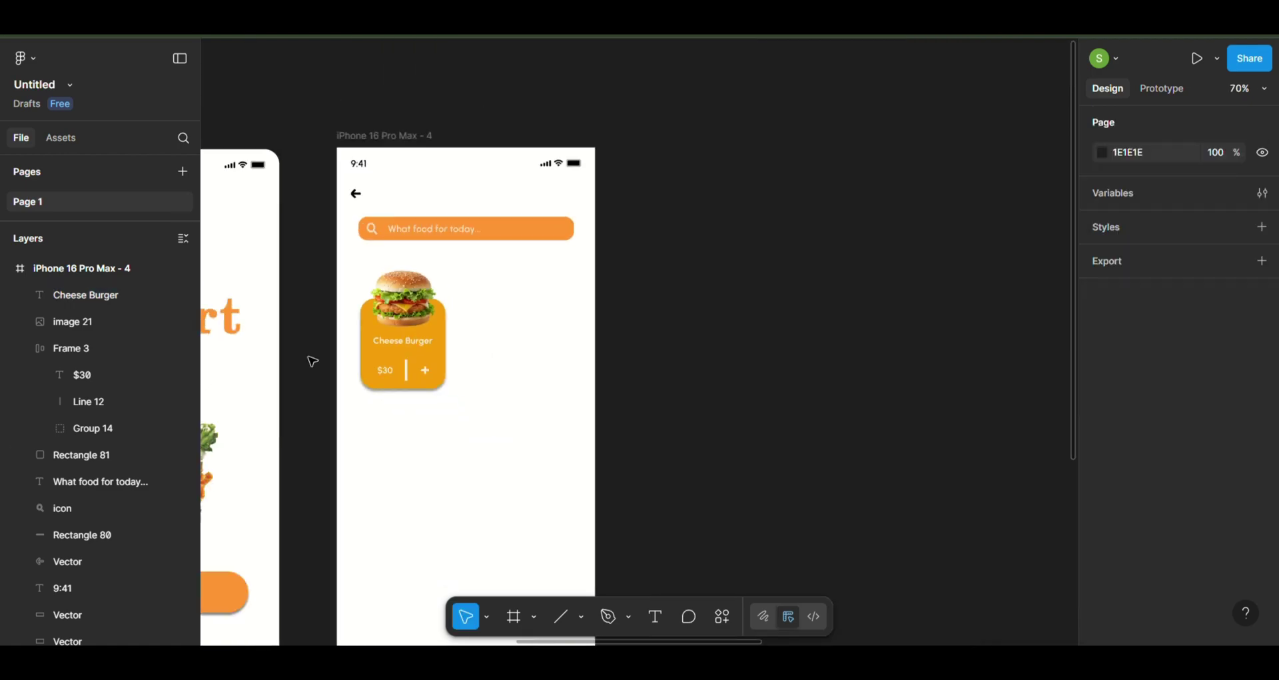
scroll(313, 360, left, 2)
Group the burger card's parts and place a duplicate card to its right
drag(545, 433, 436, 287)
right_click(435, 287)
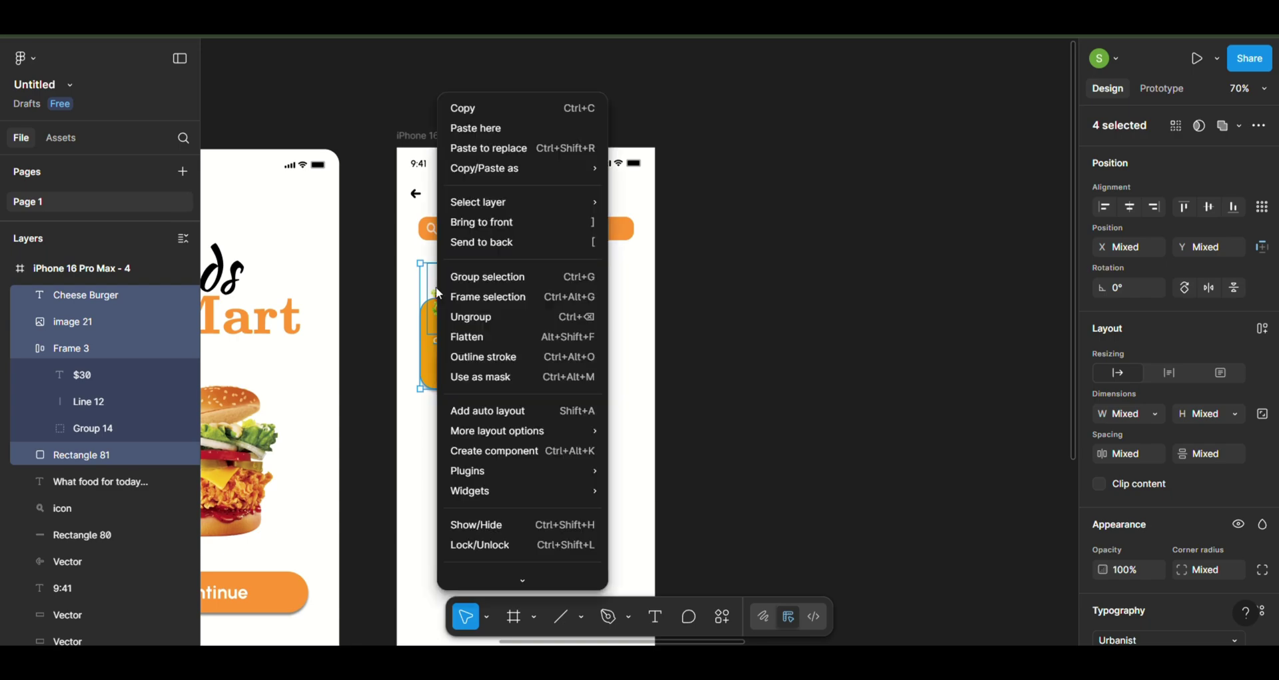
click(457, 278)
key(ctrl+d)
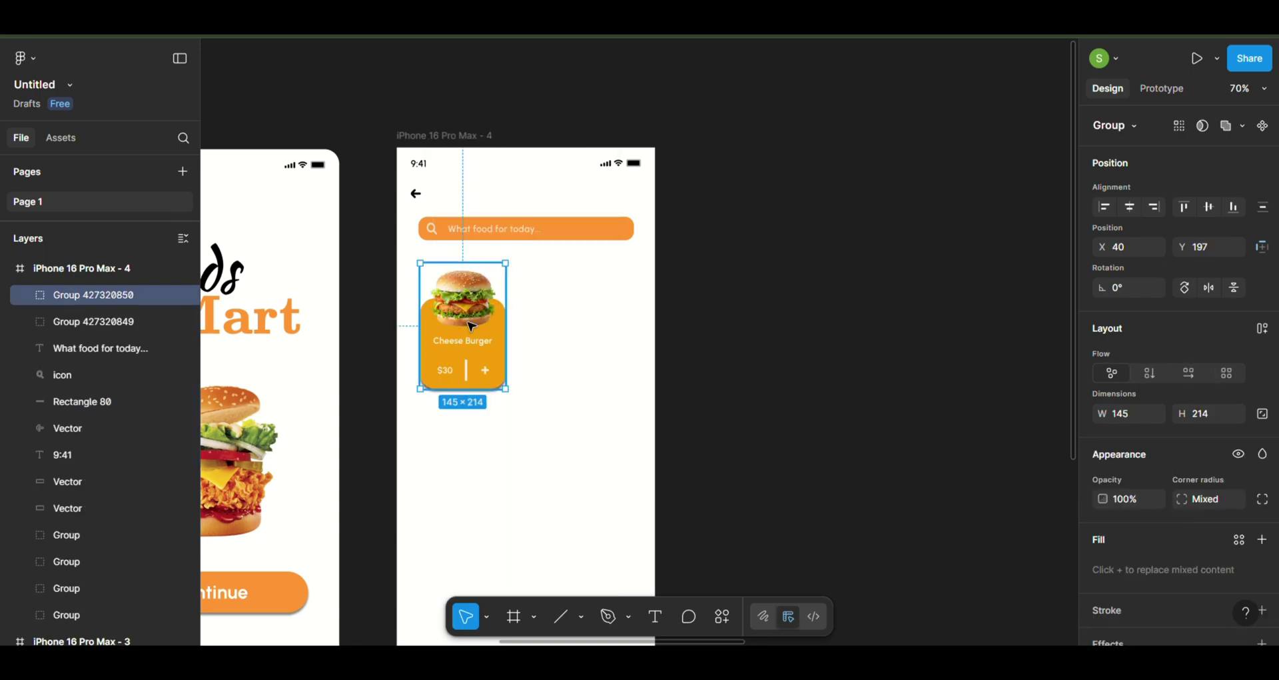
drag(471, 326, 589, 326)
drag(417, 360, 422, 360)
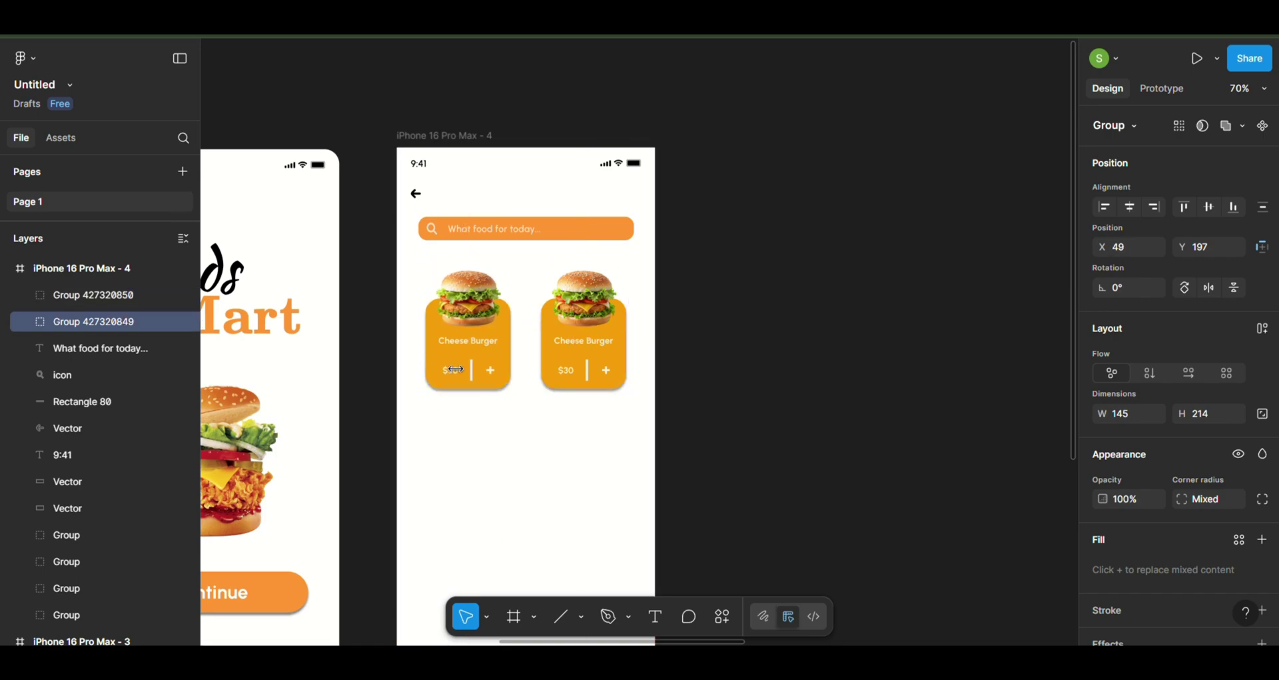
click(756, 402)
Replace the copy's burger photo with the pizza photo
scroll(795, 350, down, 3)
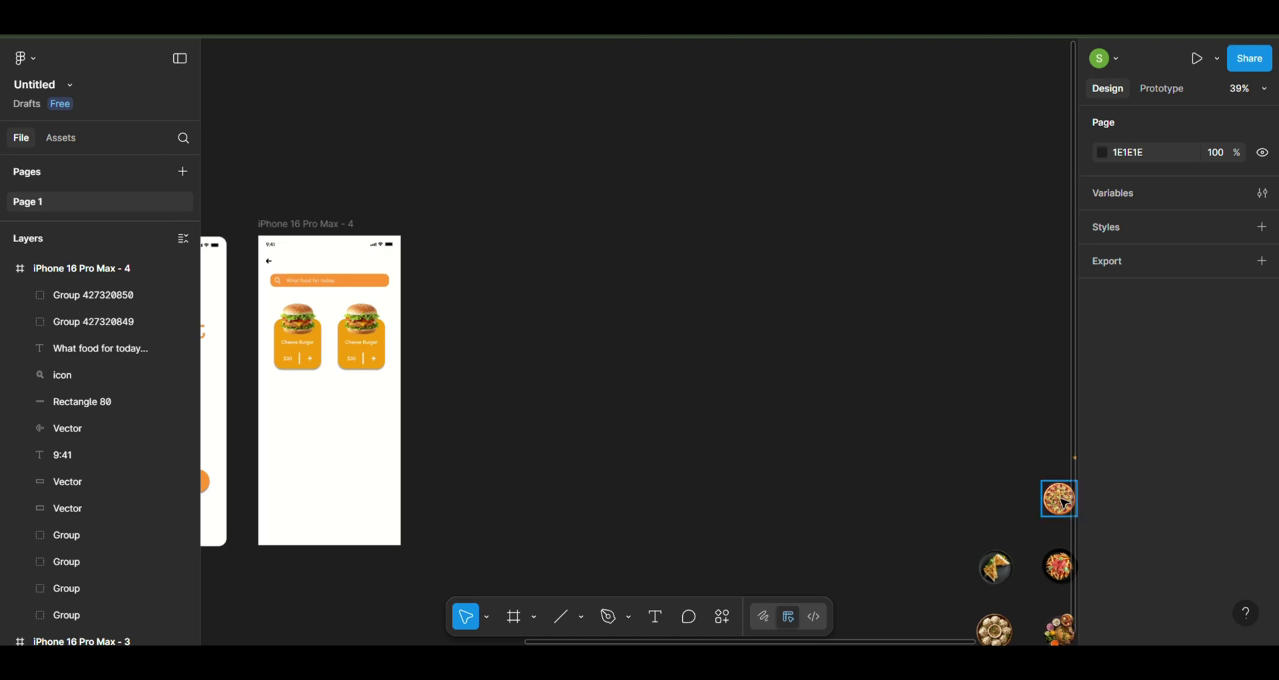
drag(1059, 500, 425, 327)
scroll(320, 365, up, 5)
click(466, 246)
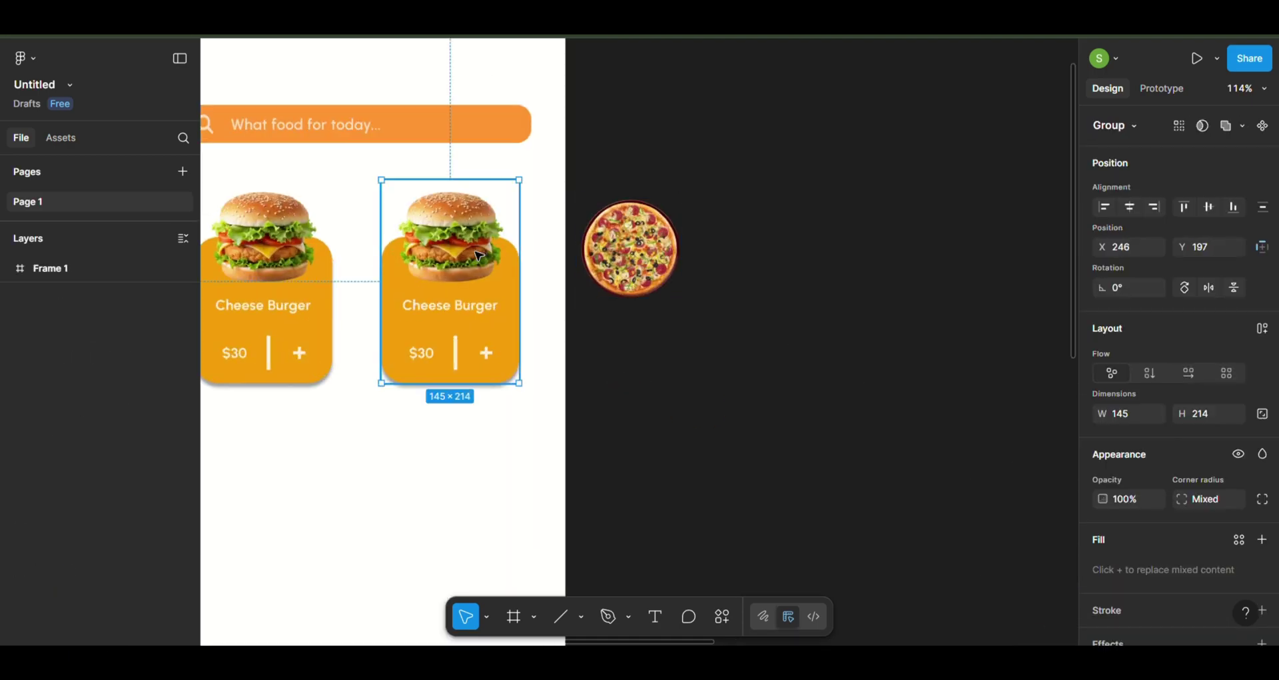
click(470, 250)
key(Delete)
drag(630, 249, 458, 247)
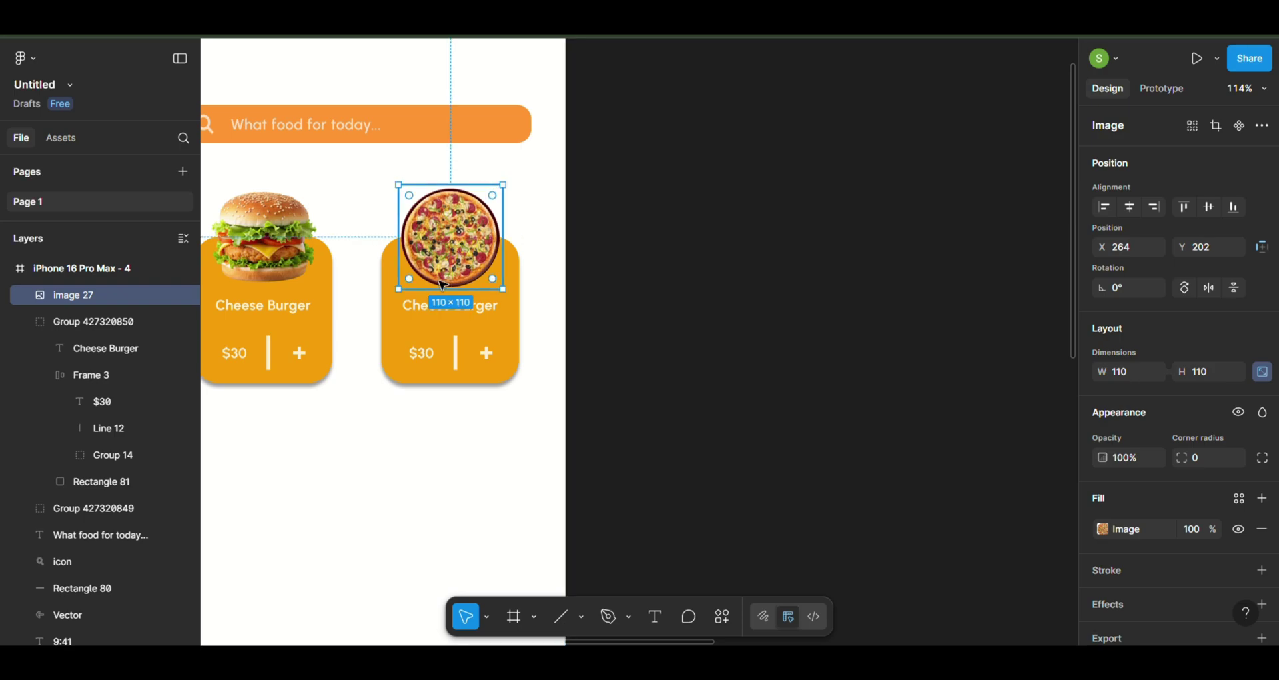
Retitle the copy 'Classic Pizza', centre it, and change its price to $40
click(430, 310)
click(430, 309)
text(Classic Pizza)
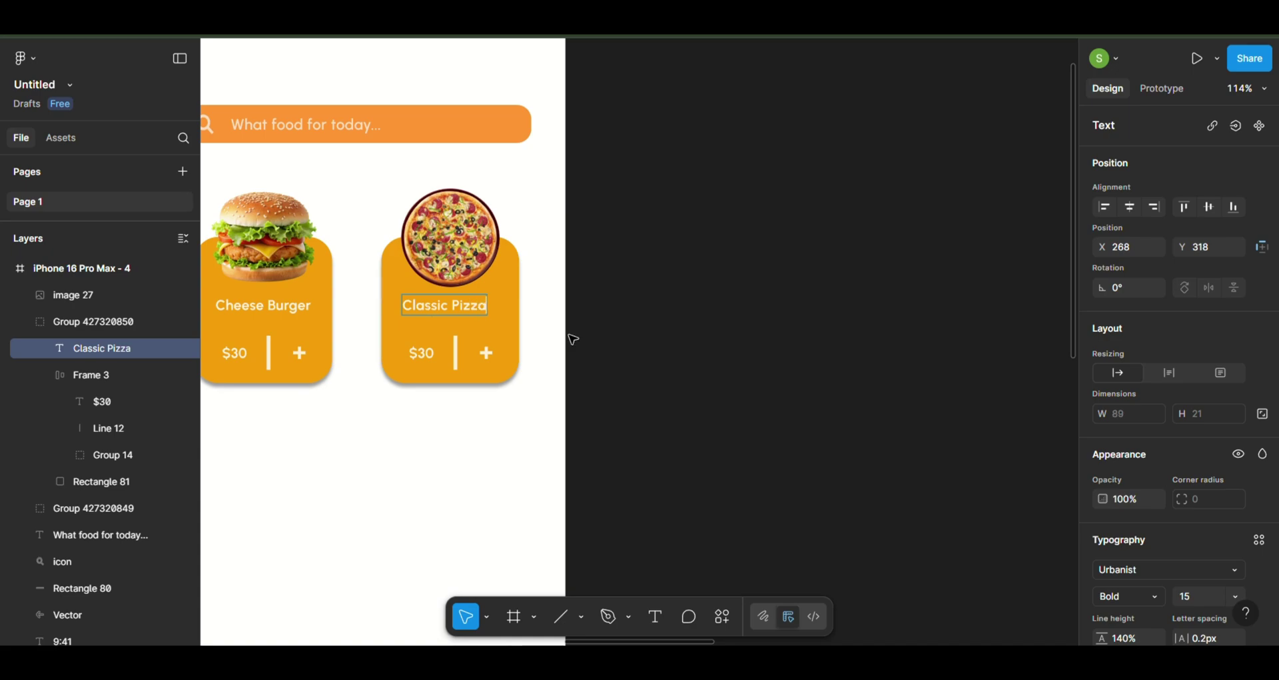
drag(465, 310, 467, 311)
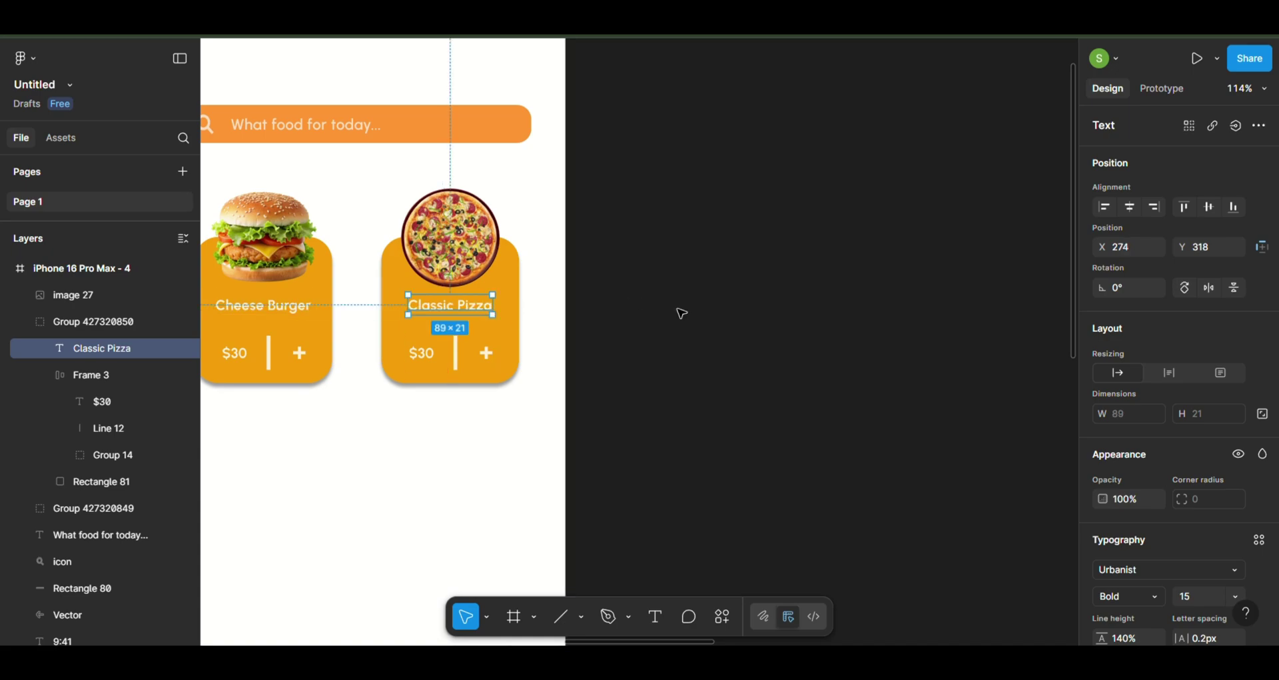
double_click(426, 357)
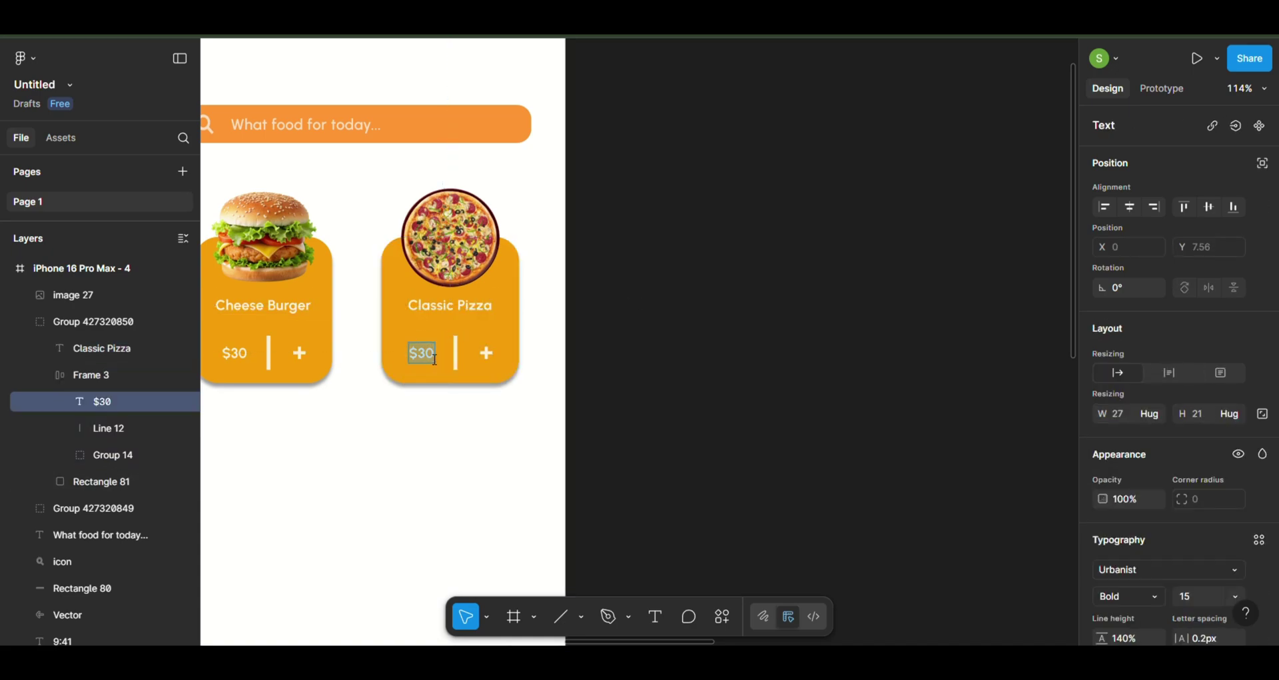
click(634, 391)
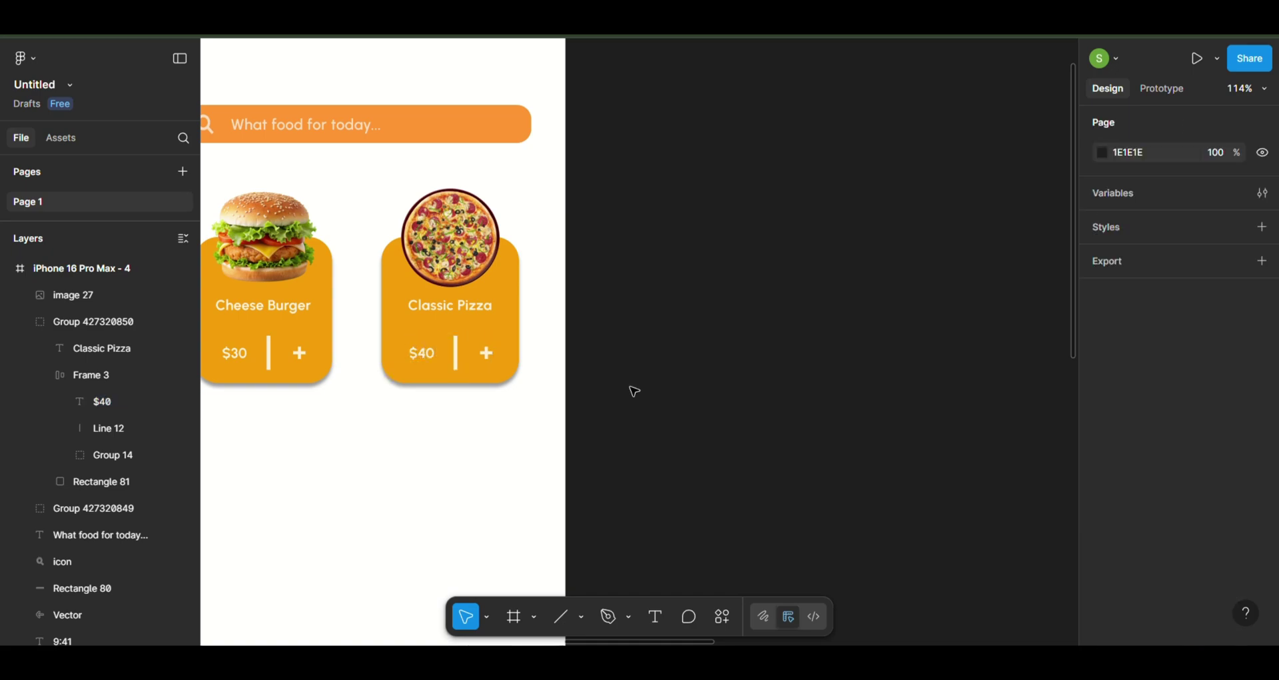
scroll(634, 392, down, 3)
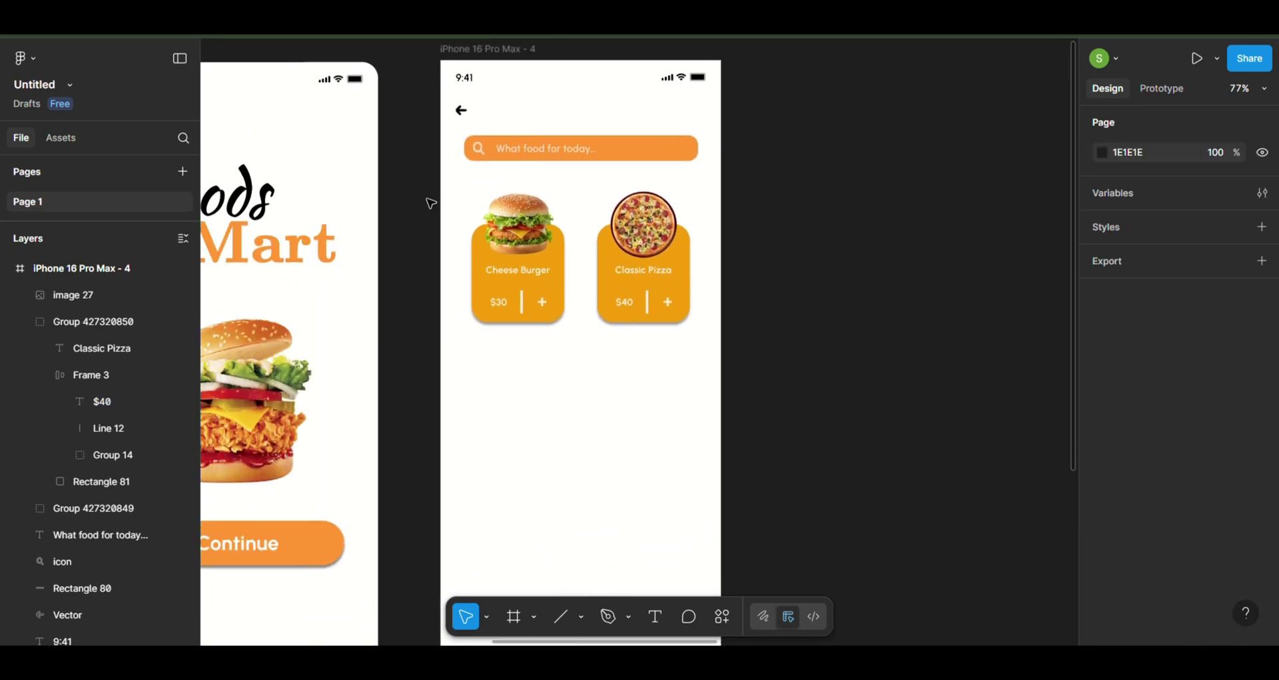
Duplicate the Cheese Burger card twice to form a column of three
mouse_move(429, 201)
mouse_down()
mouse_move(570, 344)
mouse_move(531, 450)
mouse_up()
key(ctrl+d)
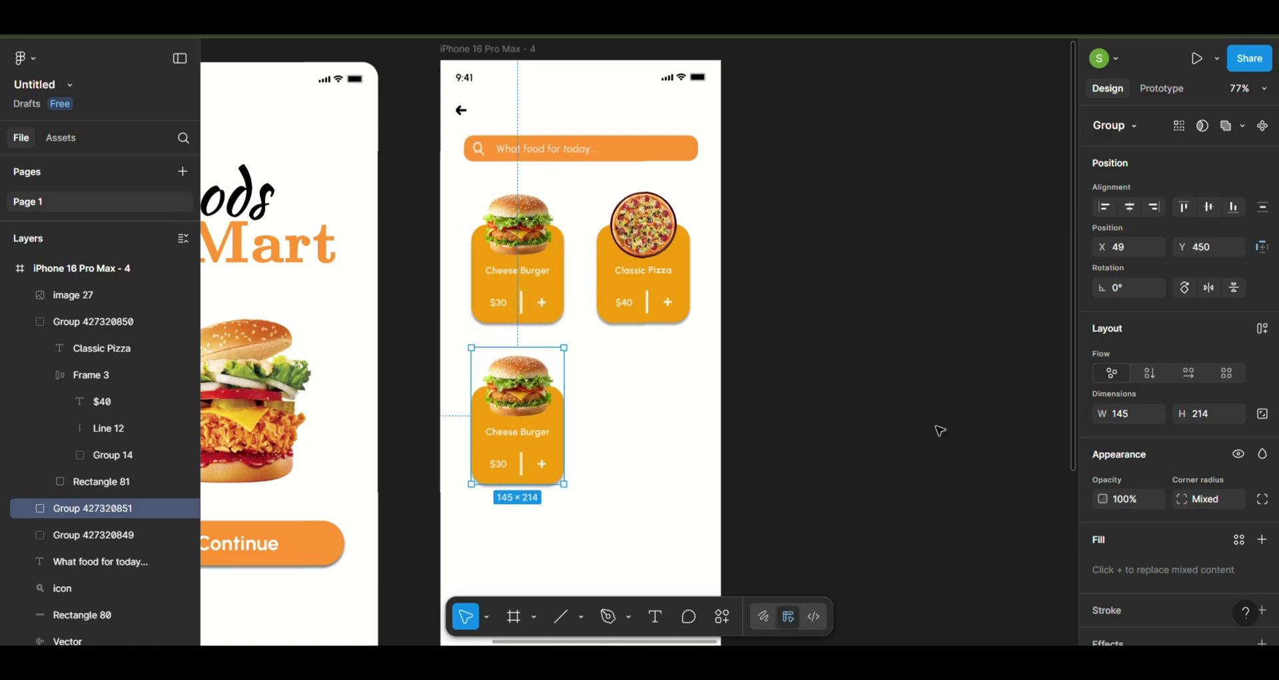
click(940, 429)
scroll(940, 429, down, 3)
scroll(577, 474, up, 2)
click(548, 412)
key(ctrl+d)
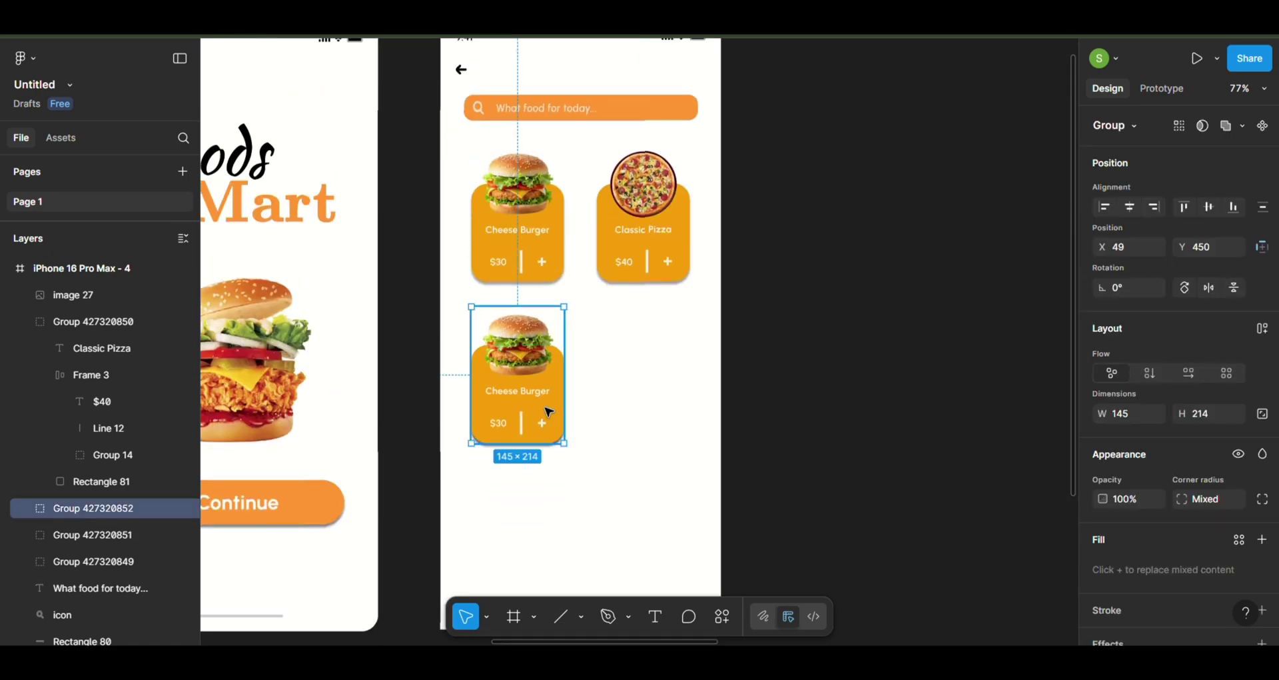
drag(548, 412, 548, 572)
click(811, 405)
scroll(811, 405, down, 3)
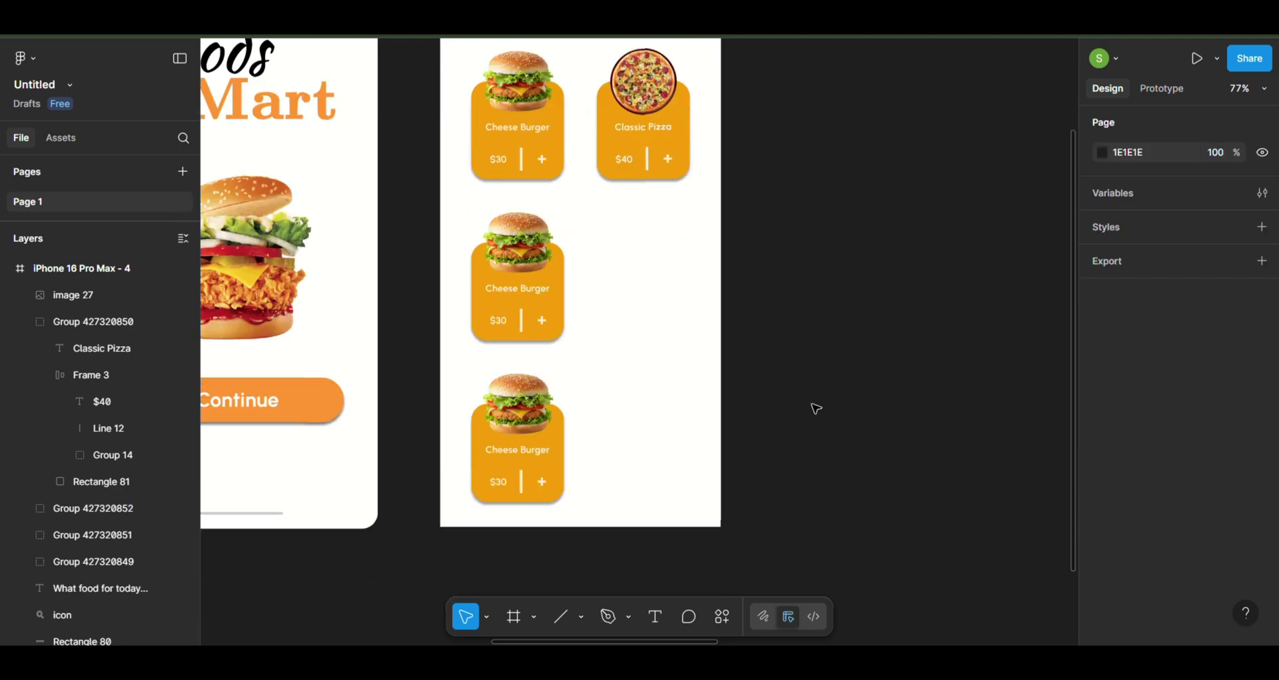
scroll(812, 407, down, 2)
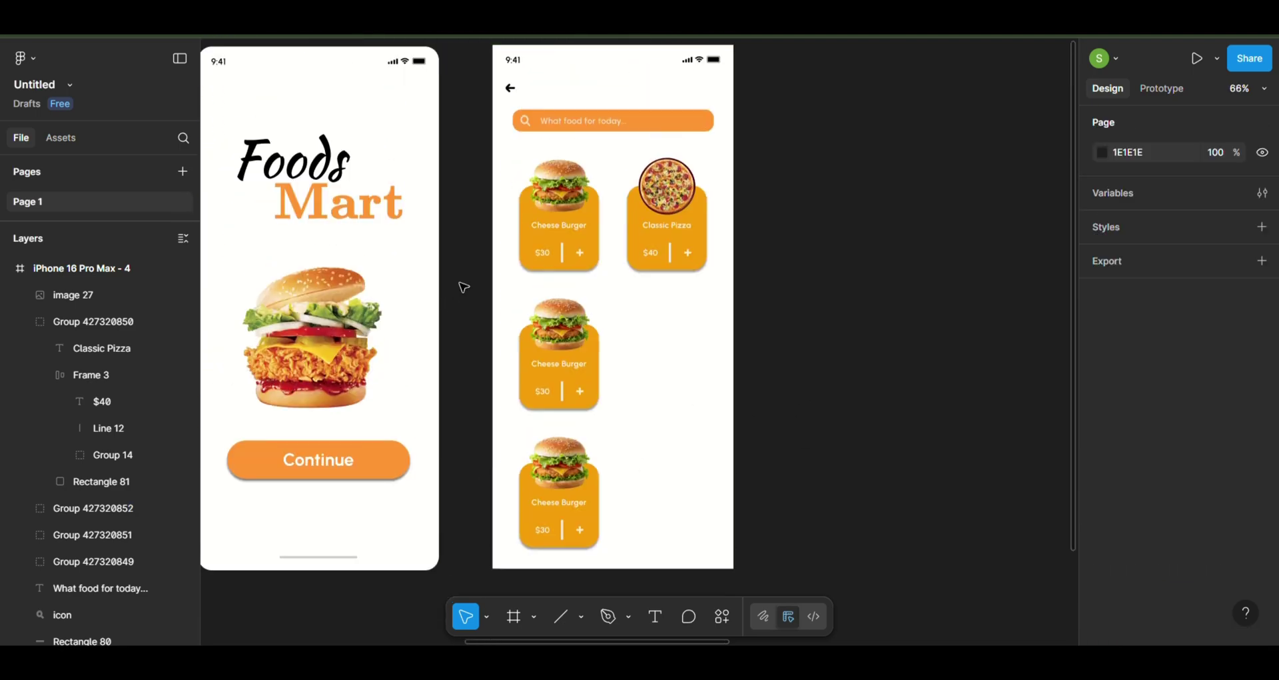
Even out the vertical spacing between the three Cheese Burger cards
drag(558, 347, 558, 342)
click(571, 488)
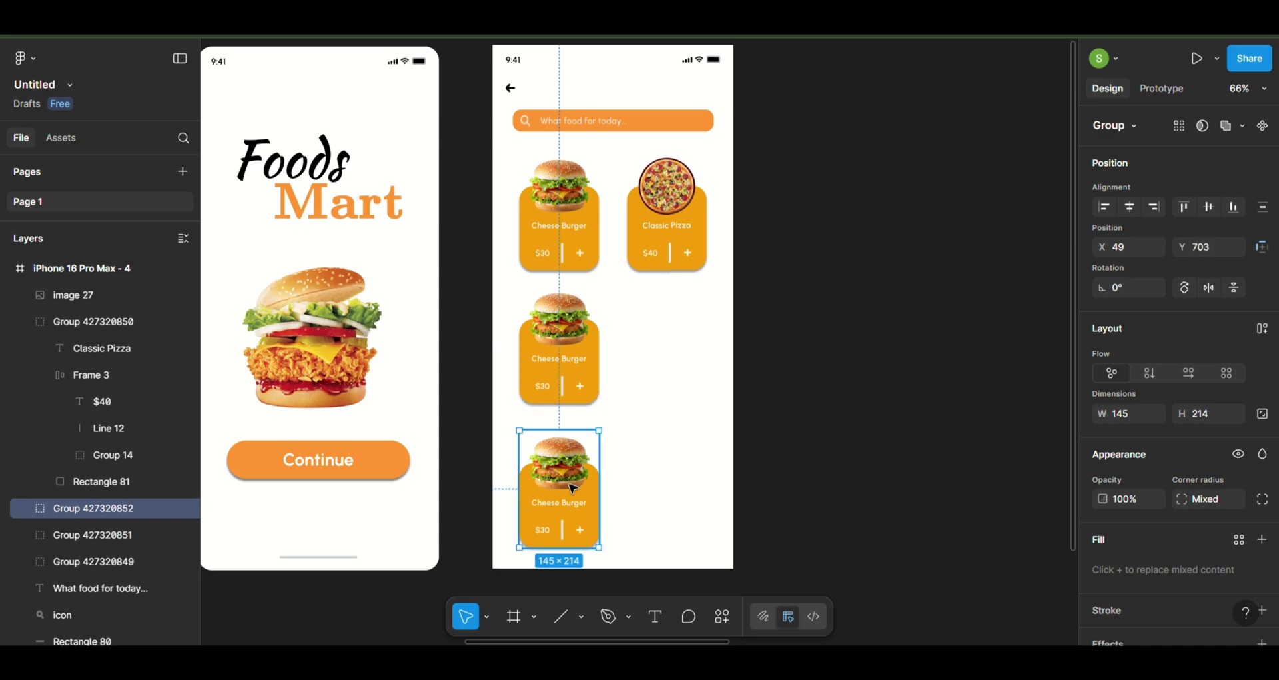
drag(571, 488, 573, 488)
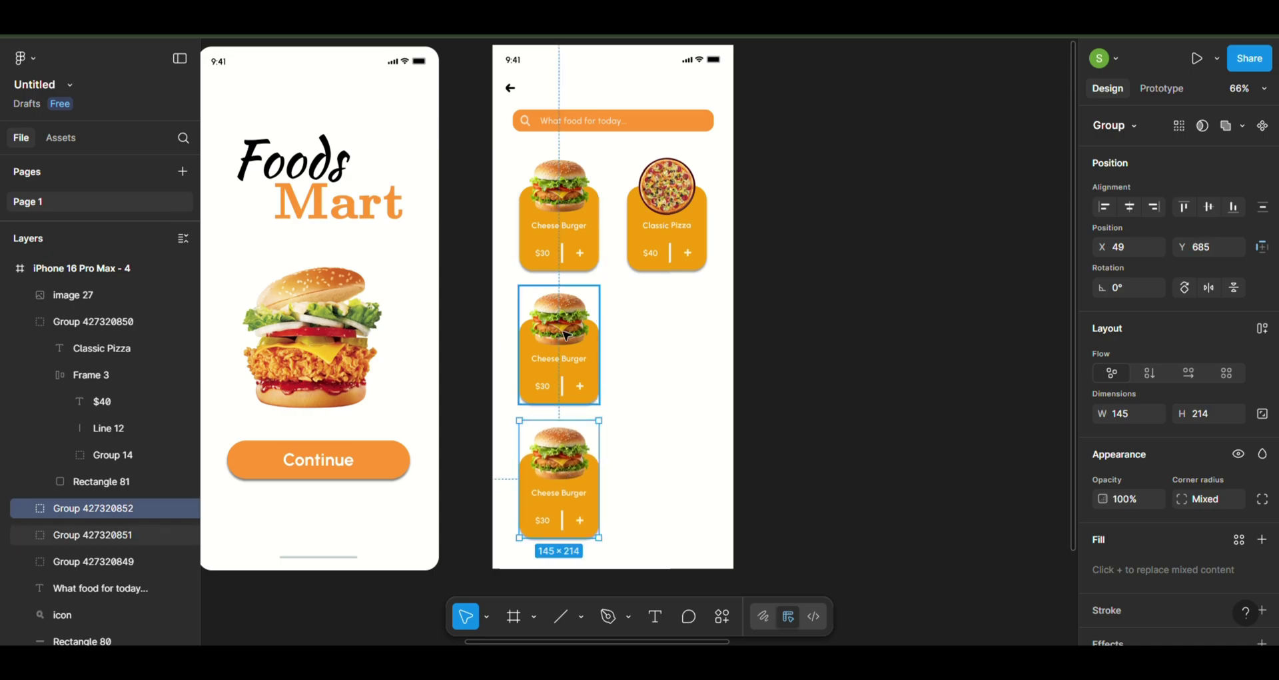
click(563, 387)
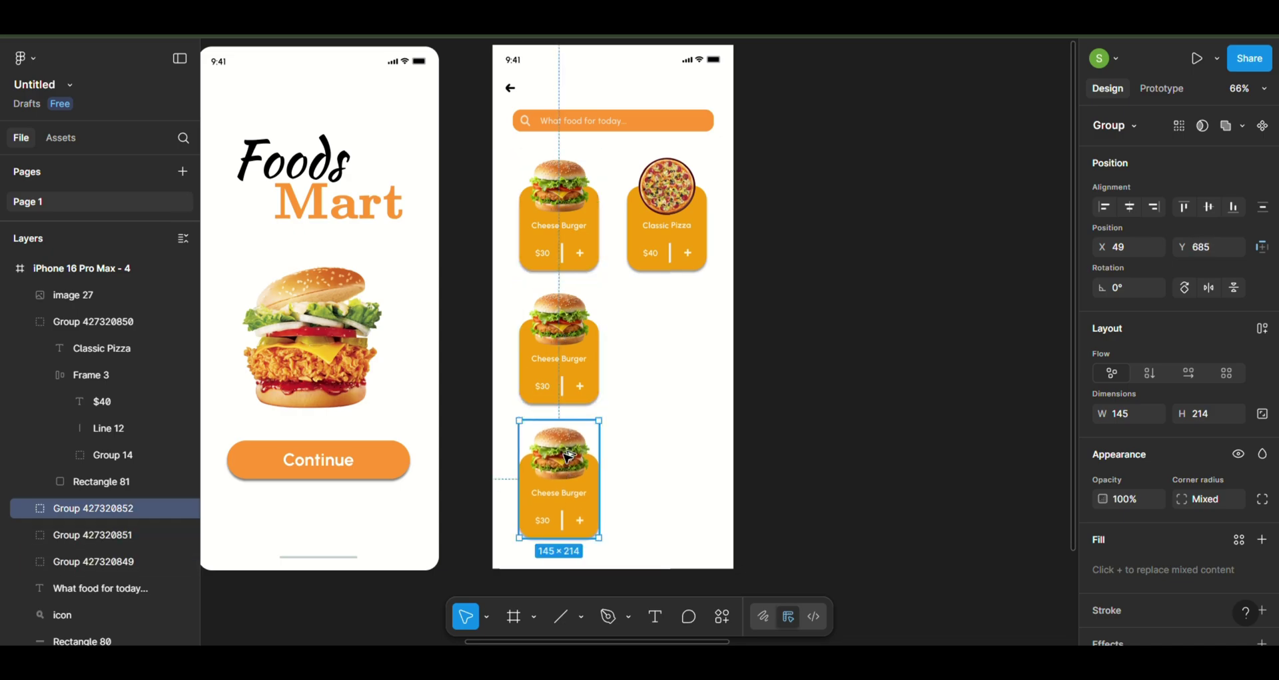
drag(570, 426, 570, 423)
click(960, 313)
scroll(960, 313, down, 5)
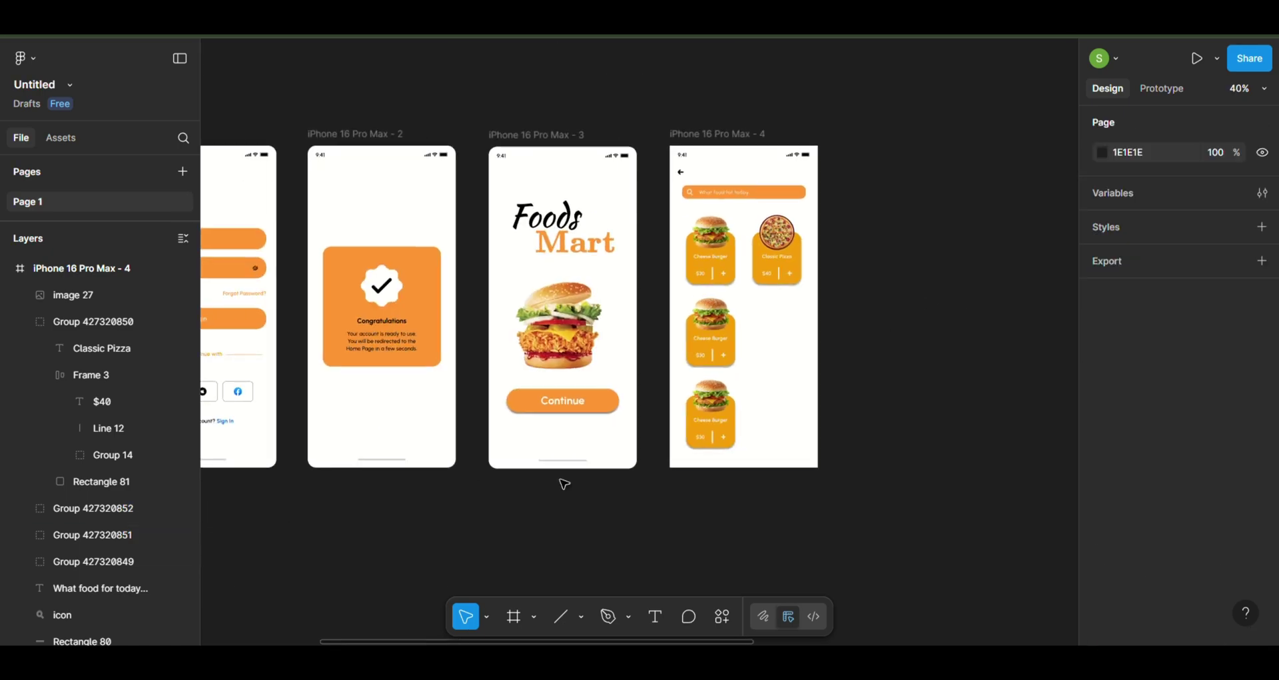
Copy the home-indicator bar from the Foods Mart screen into the food list screen
click(563, 460)
key(ctrl+c)
click(708, 177)
key(ctrl+v)
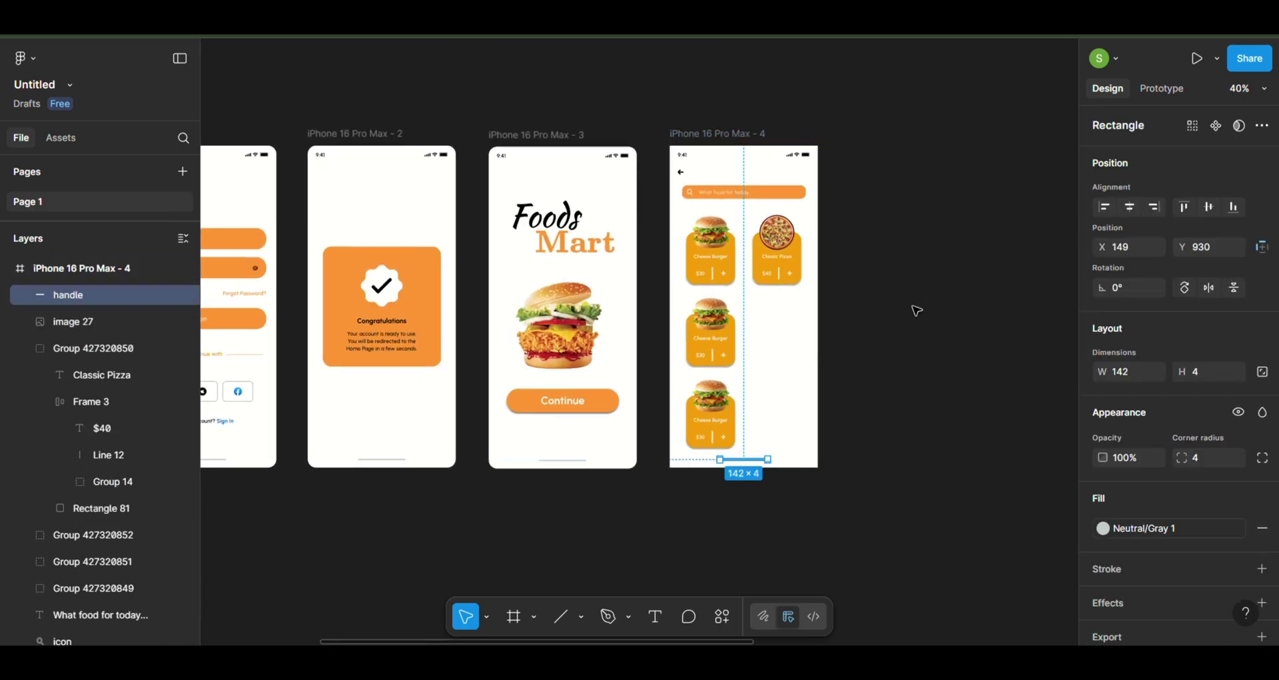
scroll(839, 296, up, 5)
click(797, 246)
Duplicate the Classic Pizza card down into the next row of the right column
drag(796, 245, 662, 114)
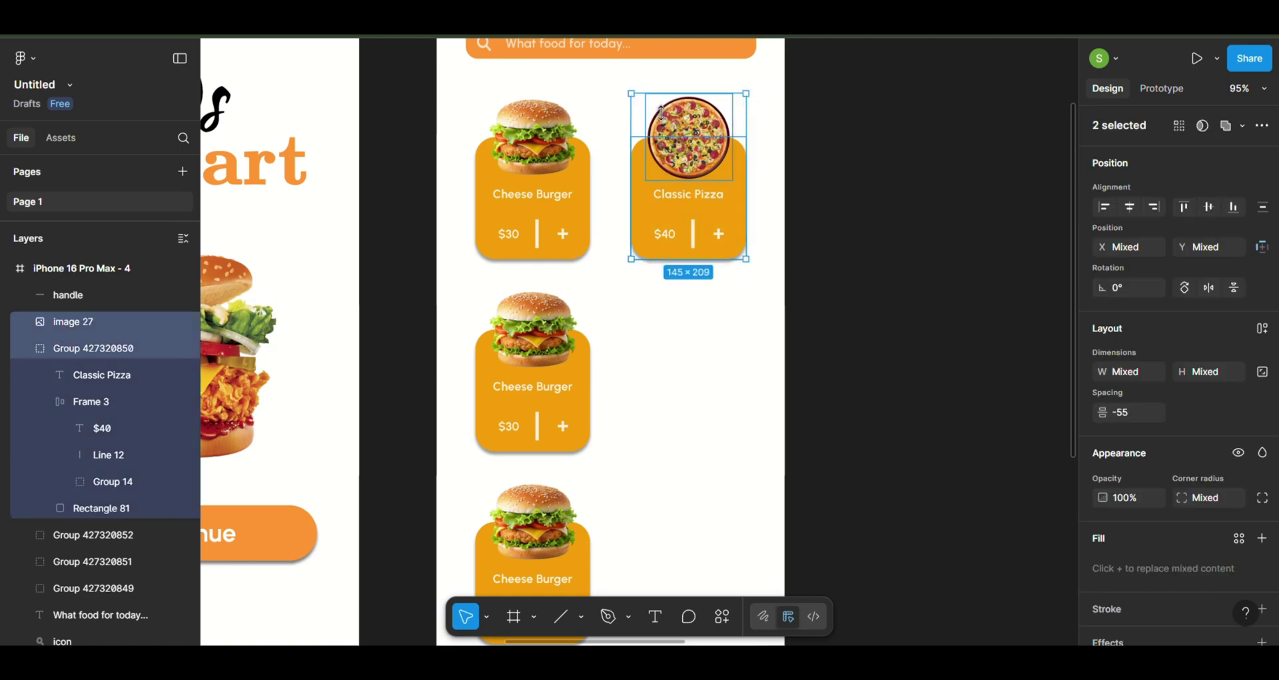
key(ctrl+d)
mouse_move(684, 171)
mouse_down()
mouse_move(685, 565)
mouse_move(690, 410)
mouse_up()
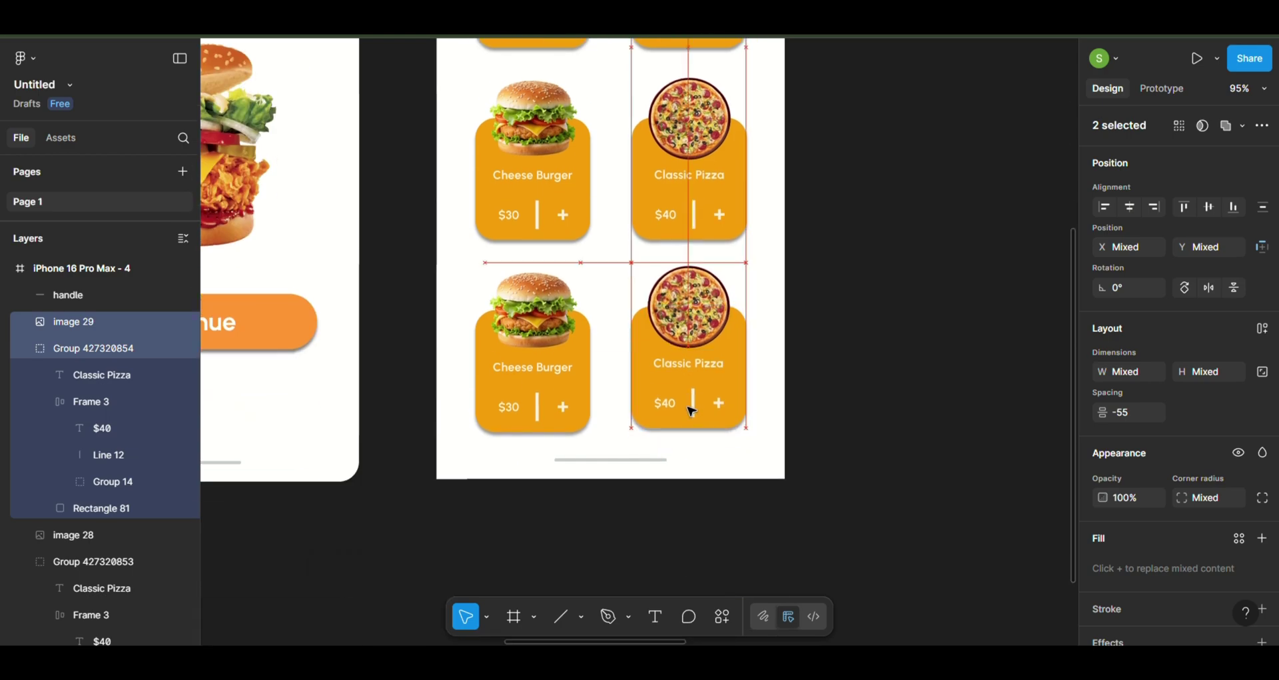
click(860, 389)
ctrl+scroll(859, 389, down, 4)
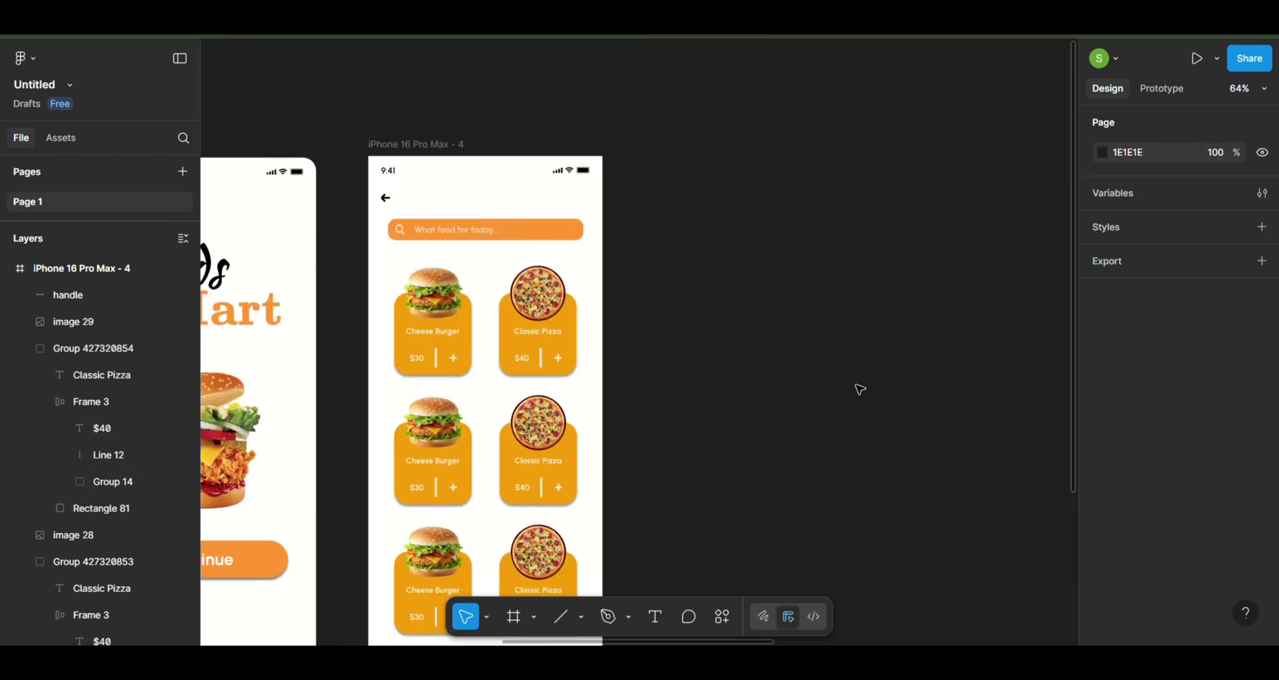
scroll(860, 389, right, 10)
Move the four loose food photos beside the phone screen
drag(874, 446, 574, 193)
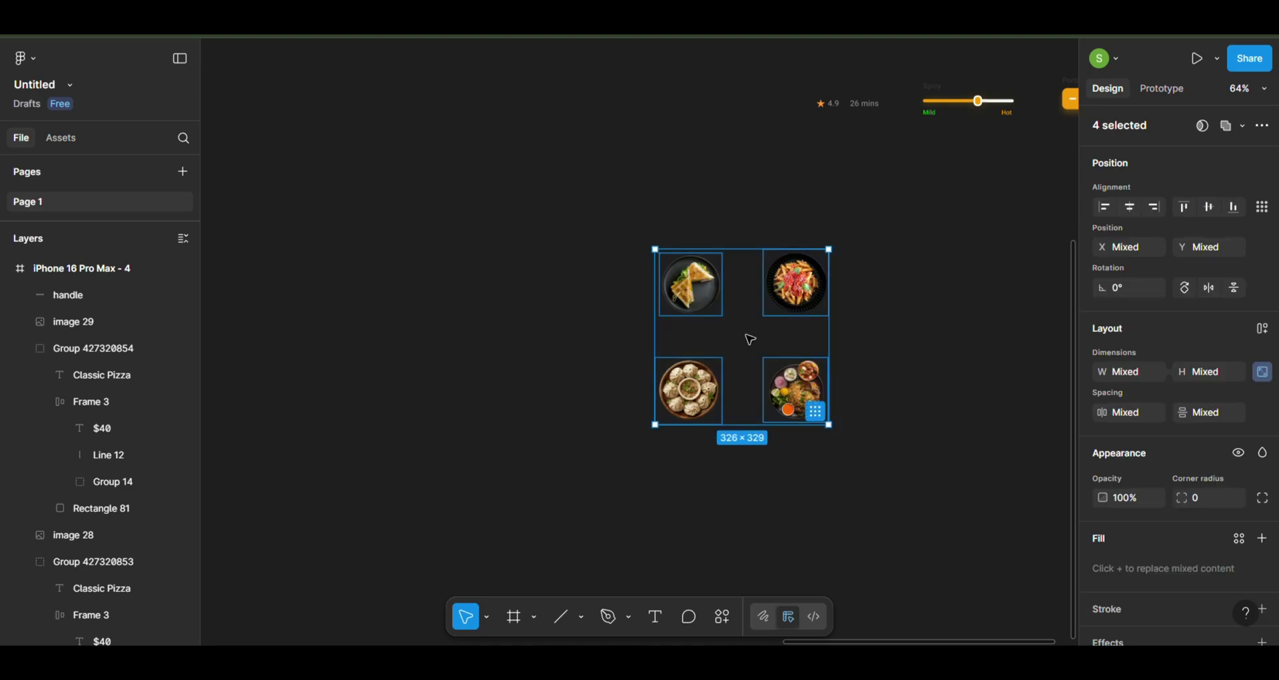
drag(749, 337, 304, 346)
scroll(300, 347, left, 10)
drag(1028, 348, 557, 108)
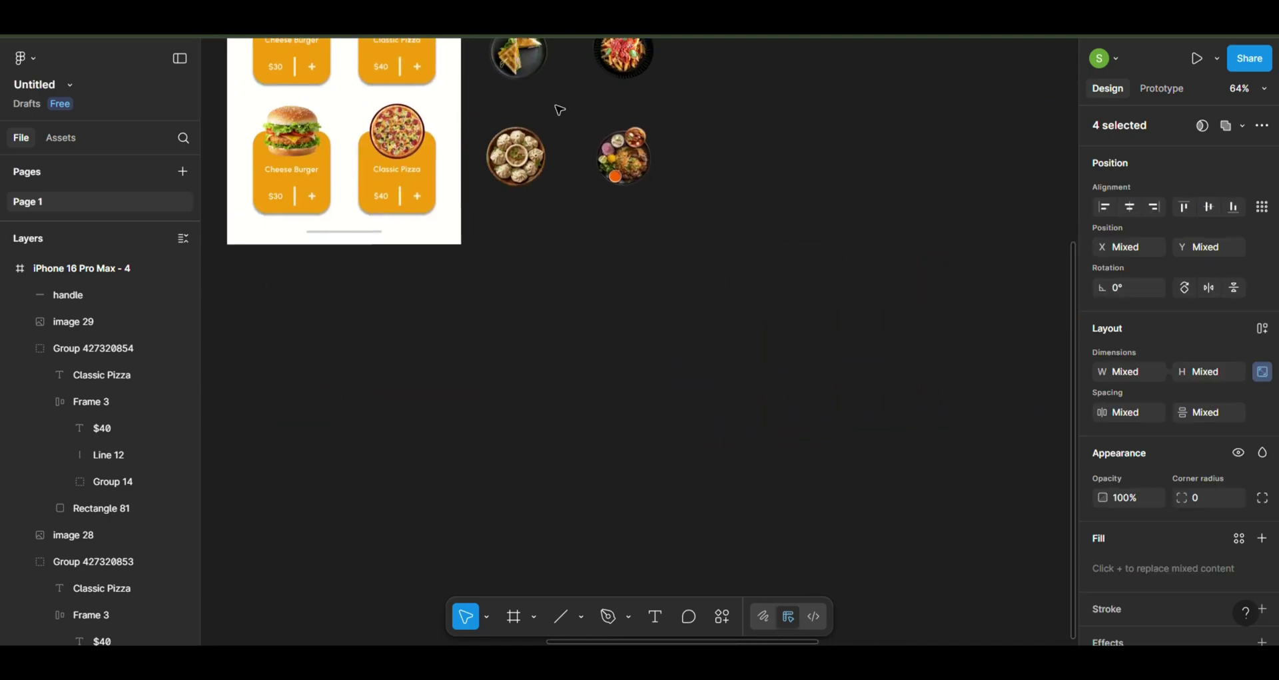
scroll(467, 166, left, 5)
ctrl+scroll(769, 199, up, 2)
click(851, 182)
Replace the middle-left burger photo with the sandwich photo and retitle the card Sandwich at $20
click(491, 259)
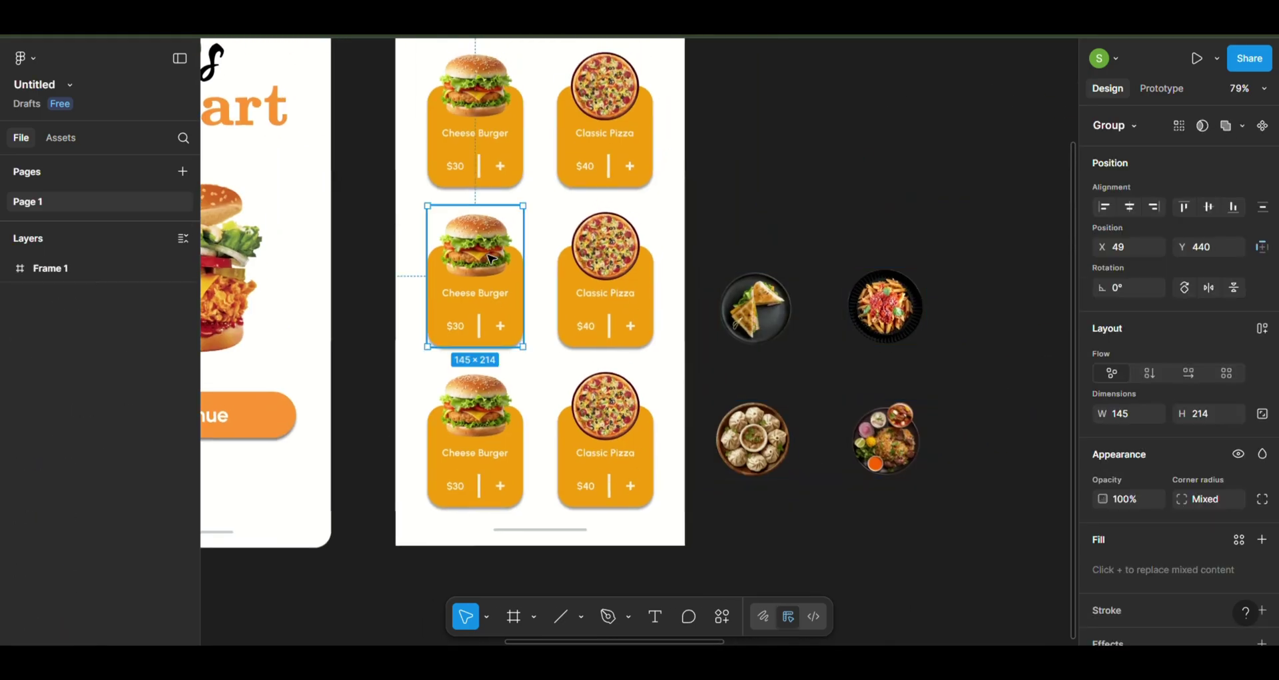
double_click(490, 260)
key(Delete)
drag(755, 308, 491, 238)
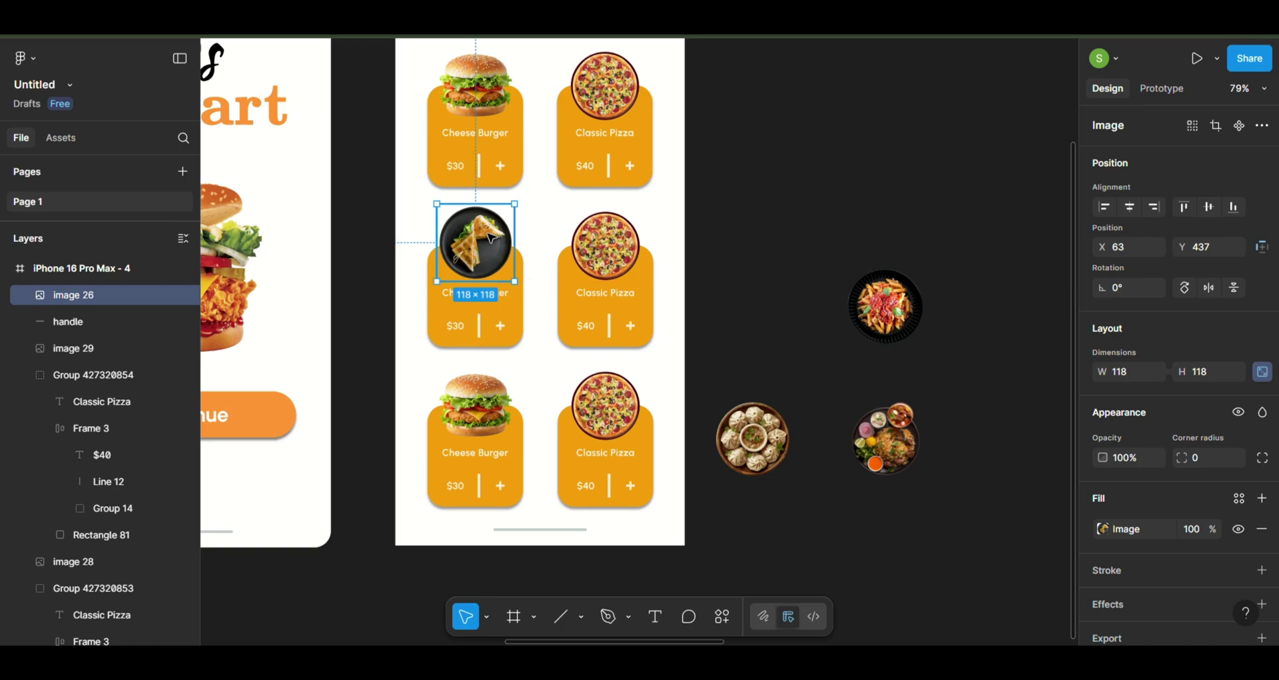
click(456, 308)
double_click(468, 297)
text(Sandwich)
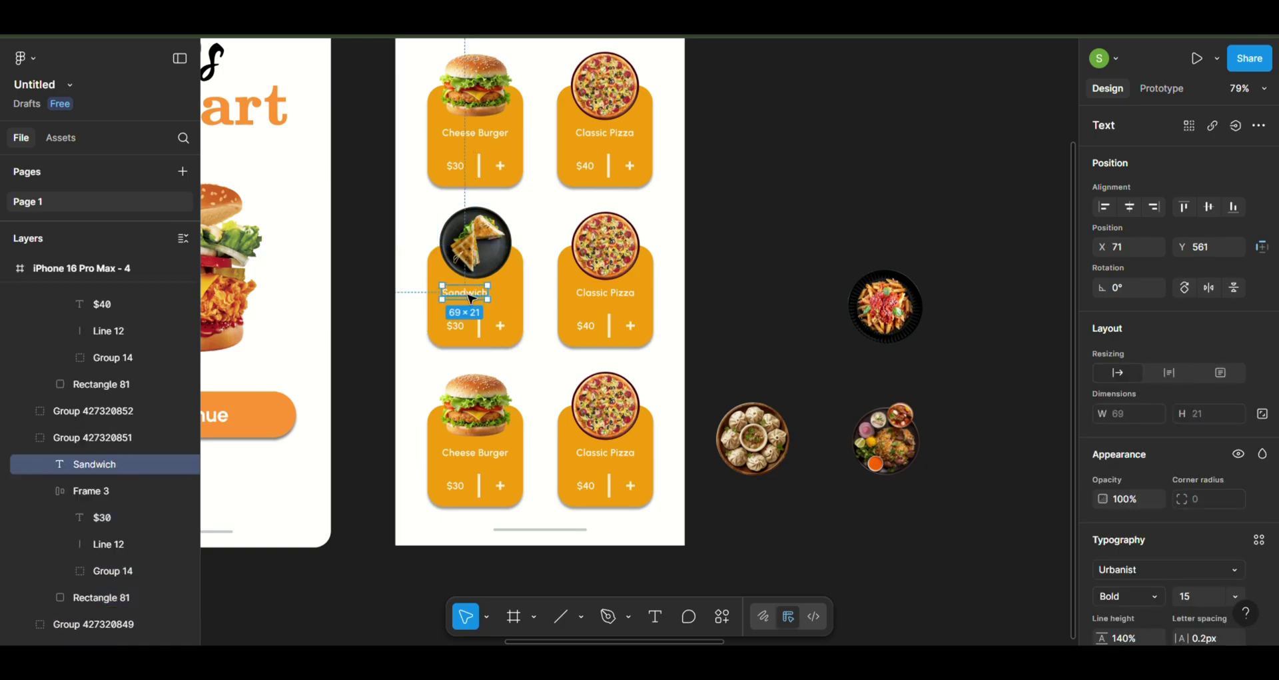
key(shift+Right)
double_click(463, 330)
double_click(463, 331)
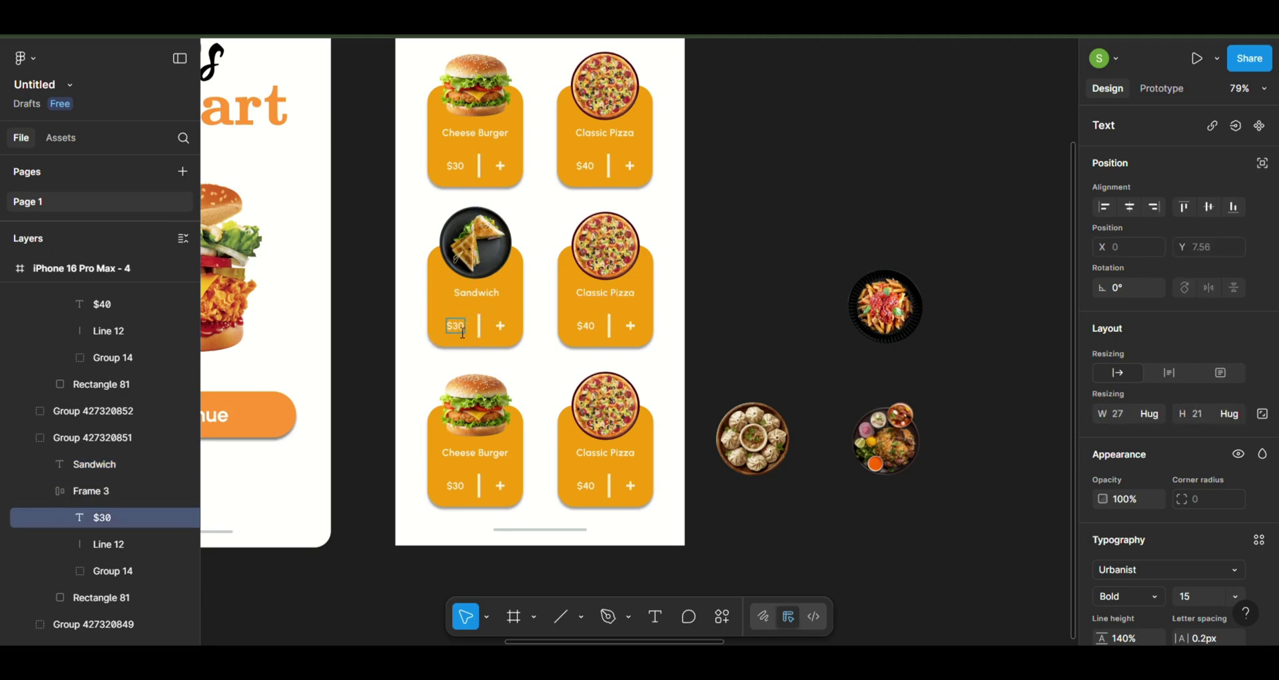
Swap the middle-right pizza photo for the pasta photo and retitle that card Pasta, centred
click(605, 245)
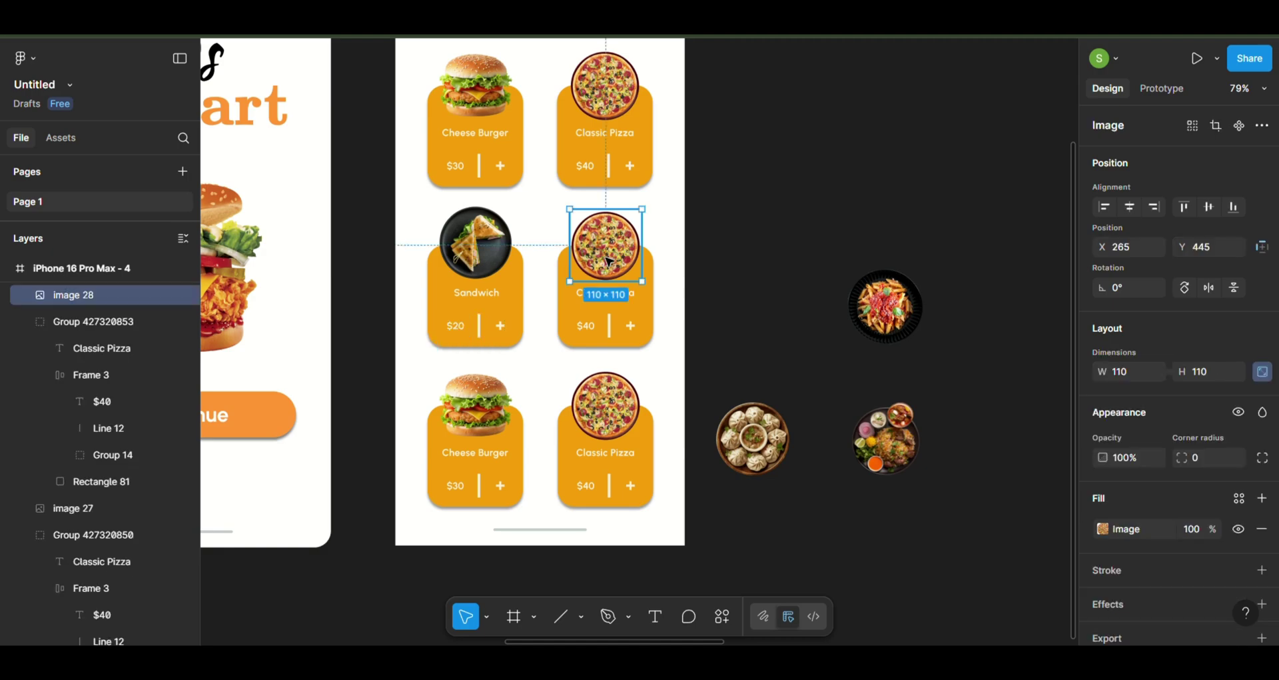
key(Delete)
drag(884, 306, 620, 245)
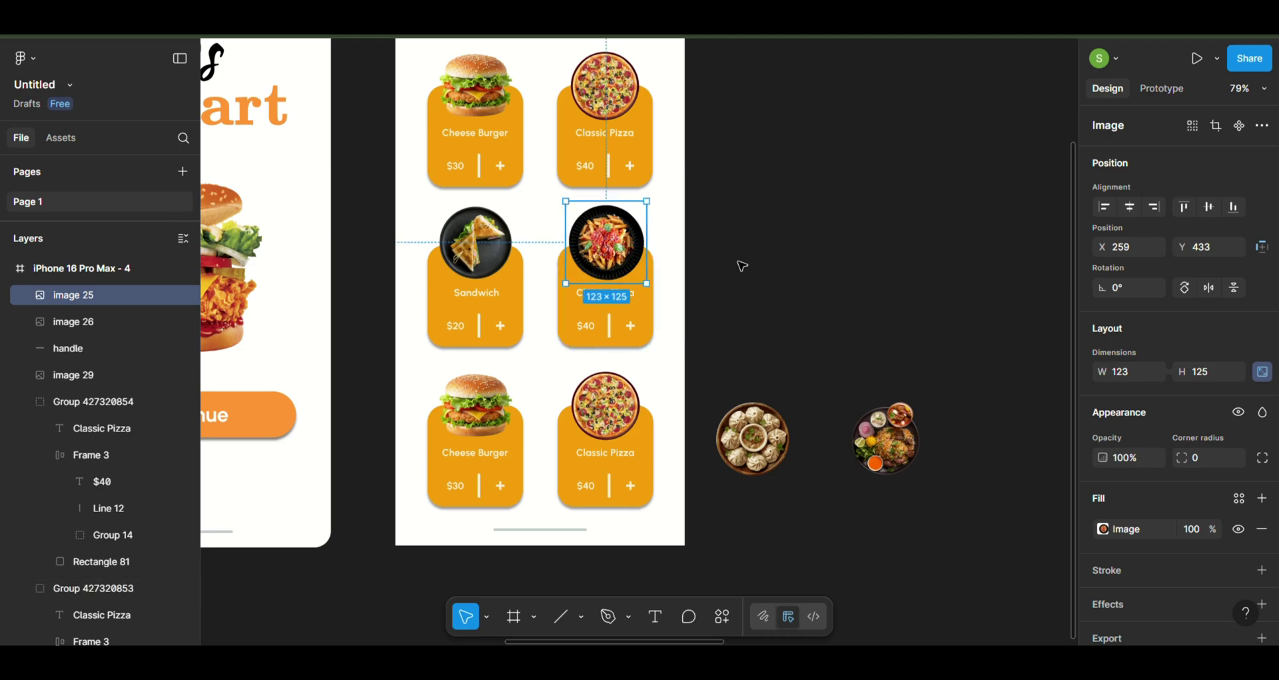
click(742, 266)
double_click(618, 295)
text(Pasta)
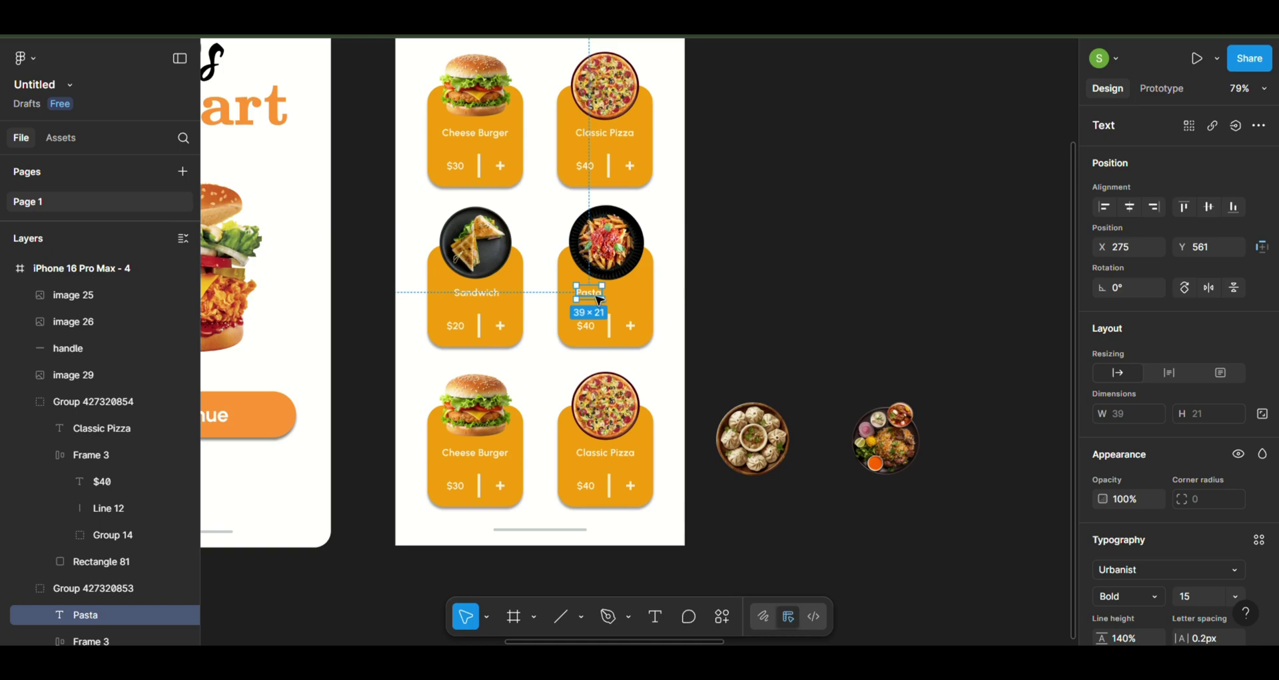
drag(600, 299, 614, 299)
click(757, 294)
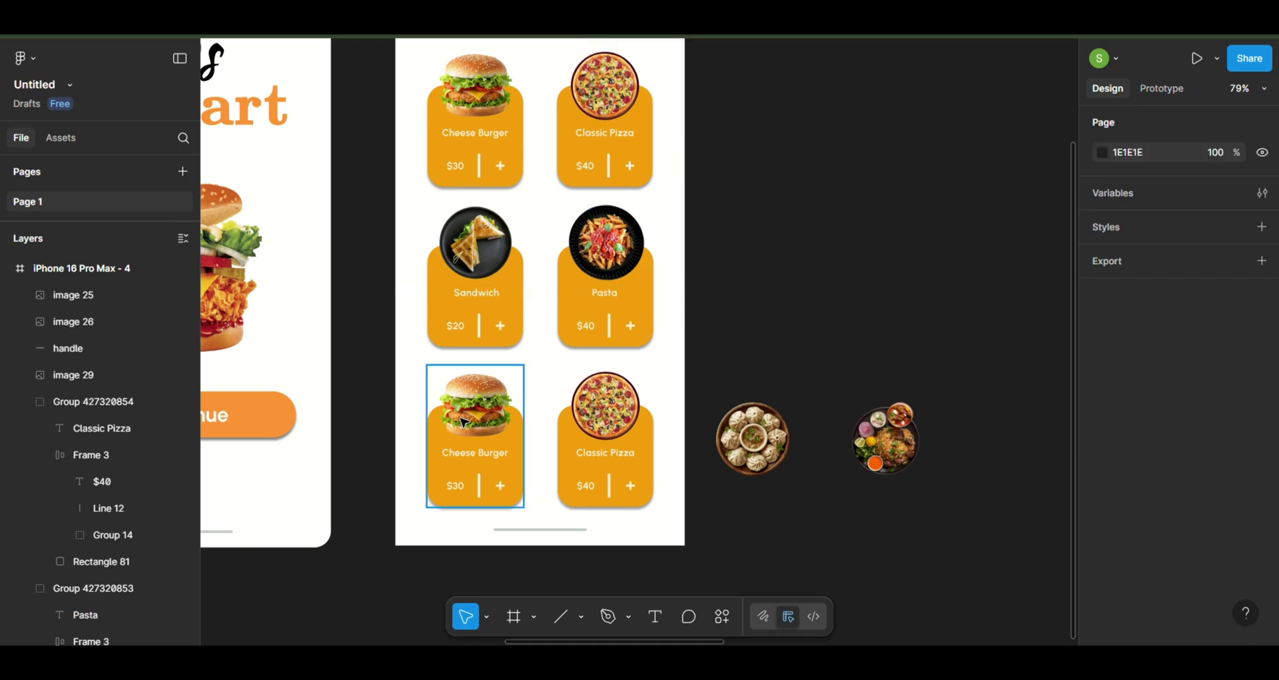
double_click(483, 403)
Replace the bottom-left burger photo with momos and retitle the card Momo, centred
key(Delete)
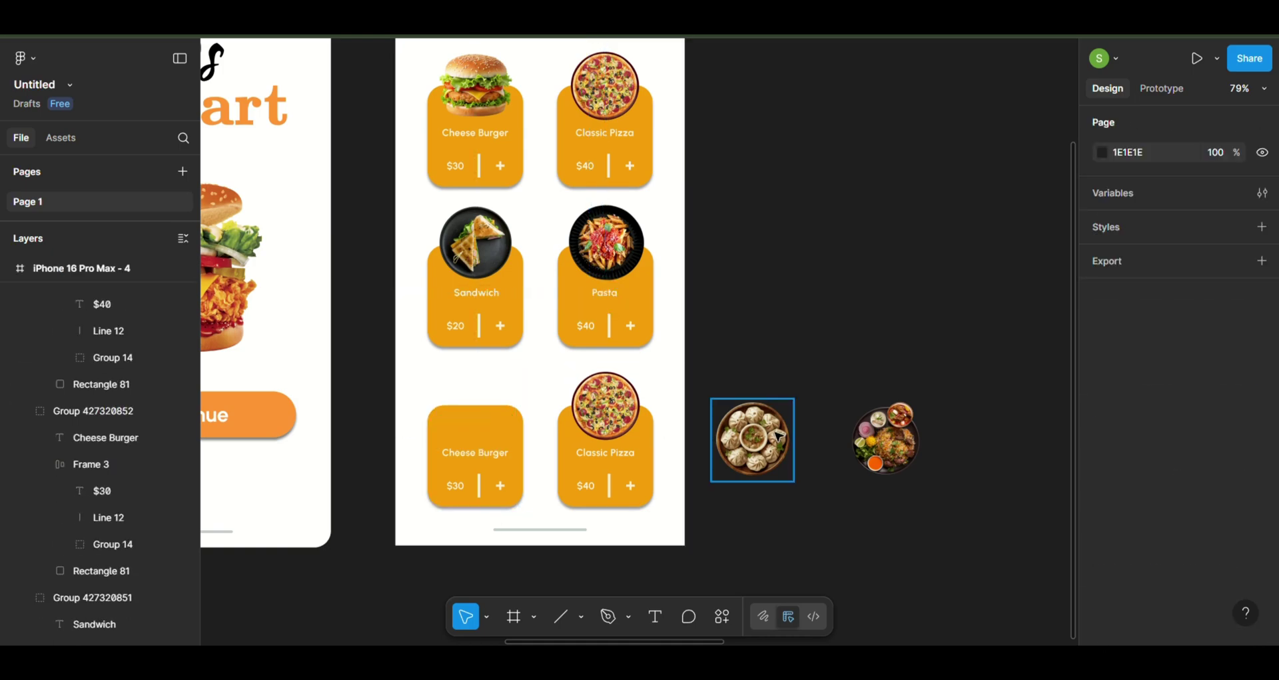
mouse_move(753, 439)
mouse_down()
mouse_move(477, 420)
mouse_move(479, 405)
mouse_up()
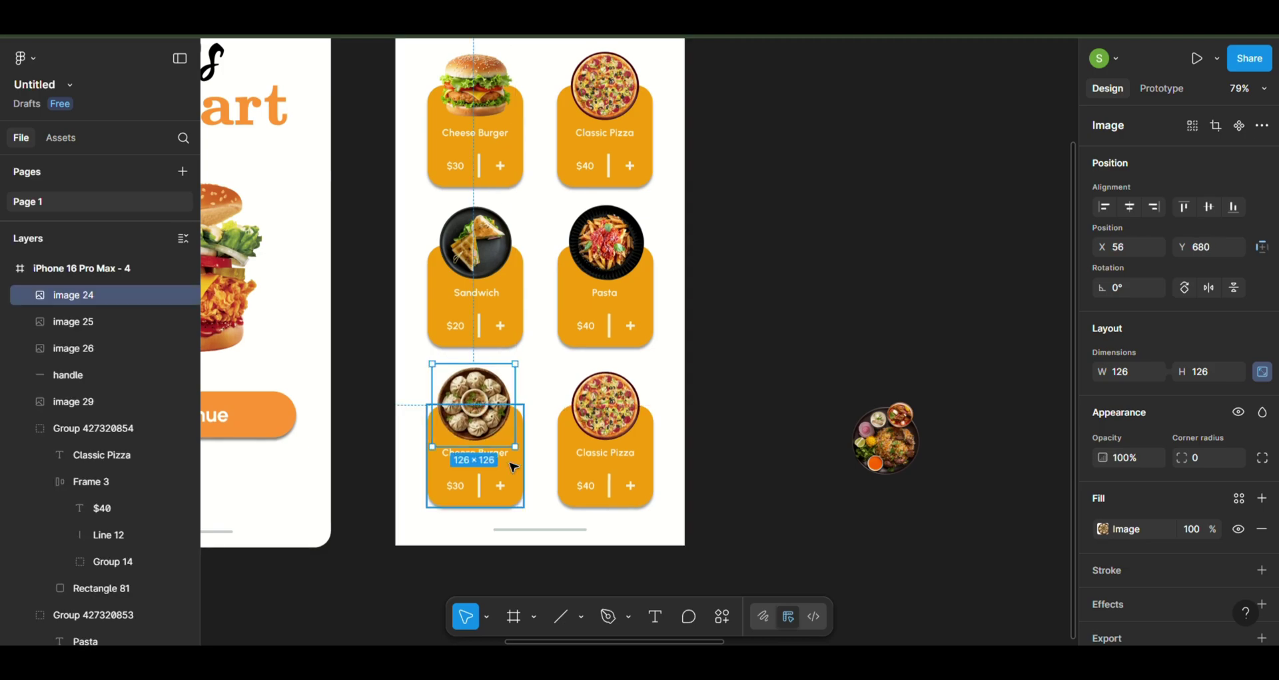
scroll(507, 461, up, 5)
double_click(507, 462)
key(Return)
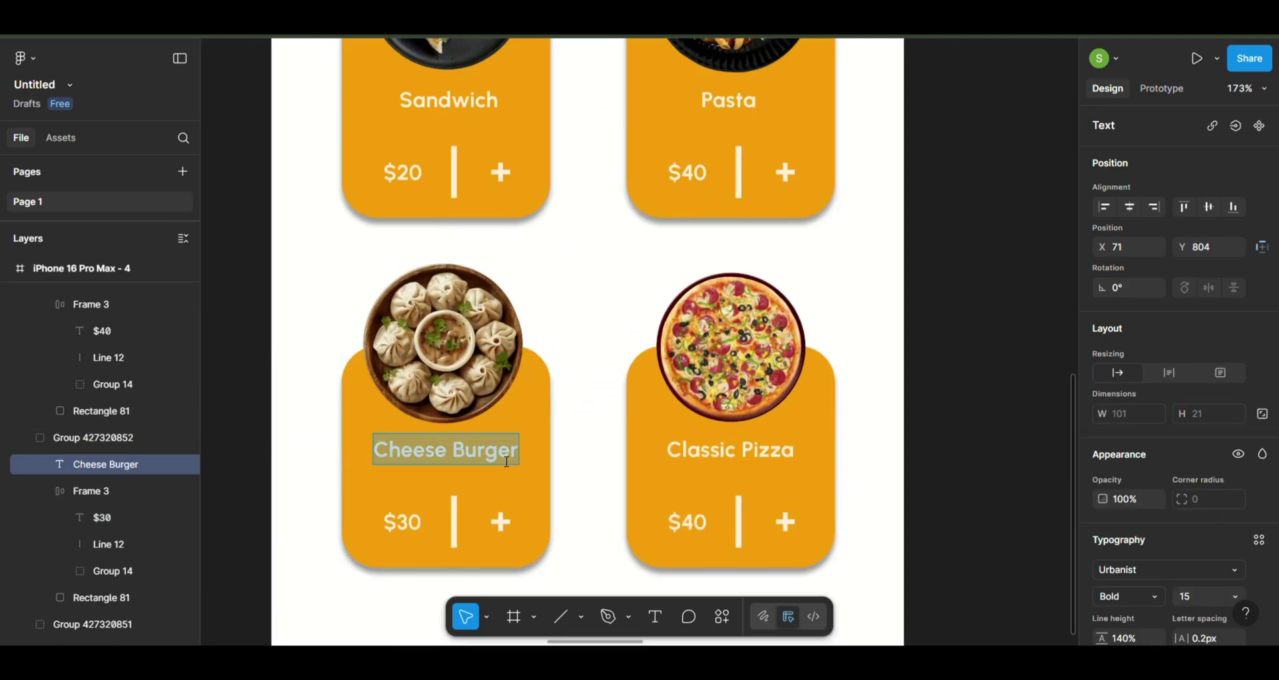
text(Momo)
key(Escape)
drag(442, 457, 466, 456)
click(592, 335)
Replace the bottom-right pizza photo with the biryani photo
scroll(593, 335, down, 3)
scroll(599, 338, down, 5)
click(546, 339)
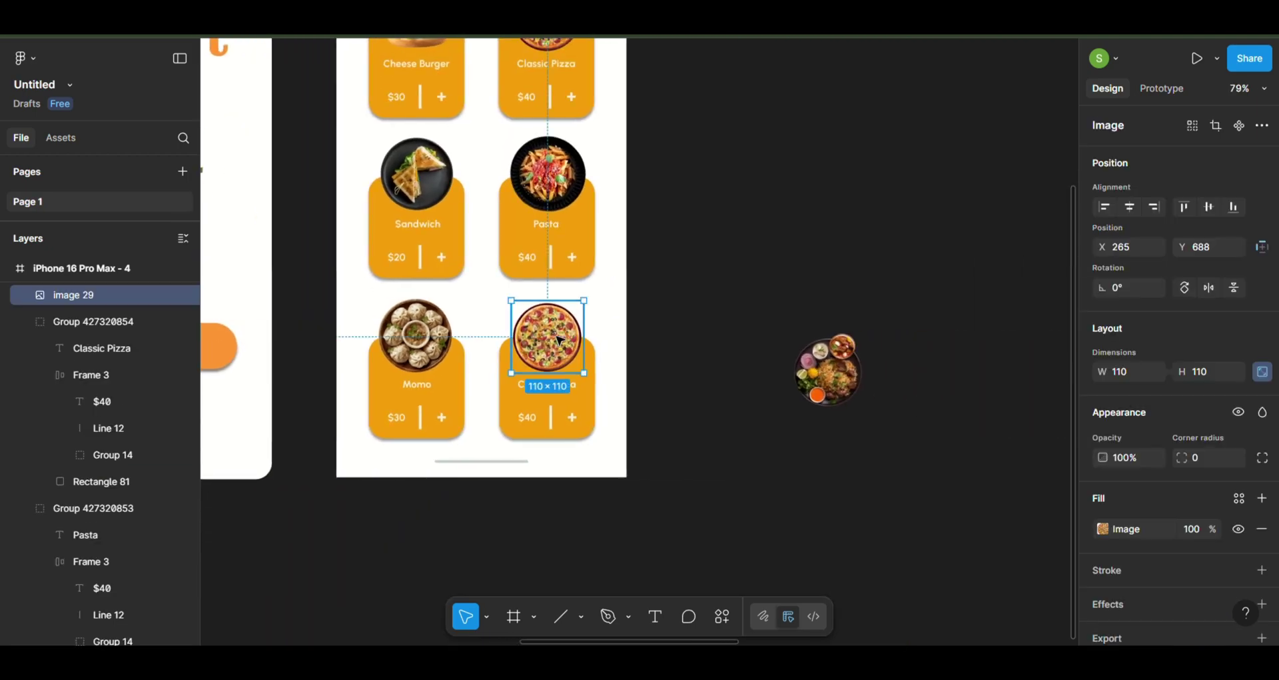
key(Delete)
click(836, 373)
drag(836, 373, 558, 338)
Retitle the bottom-right card Biryani, centred, and change its price to $50
ctrl+scroll(582, 390, up, 5)
click(571, 398)
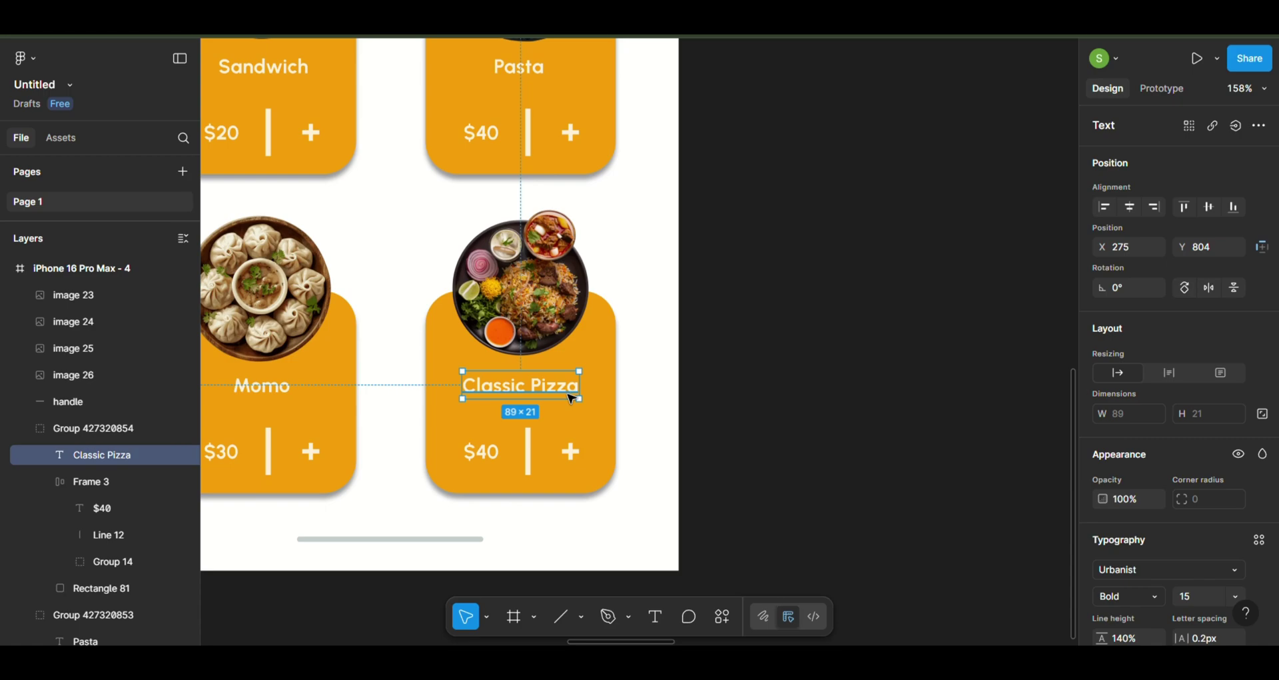
double_click(571, 398)
text(Biryani)
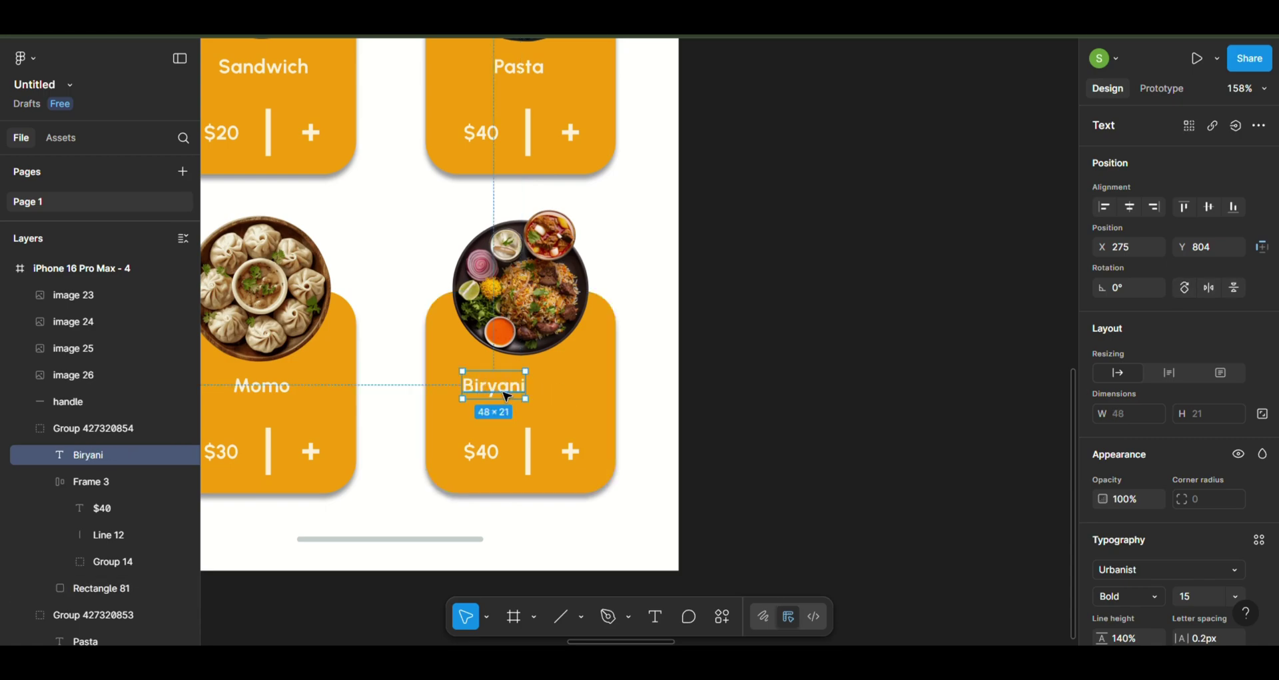
drag(506, 396, 533, 394)
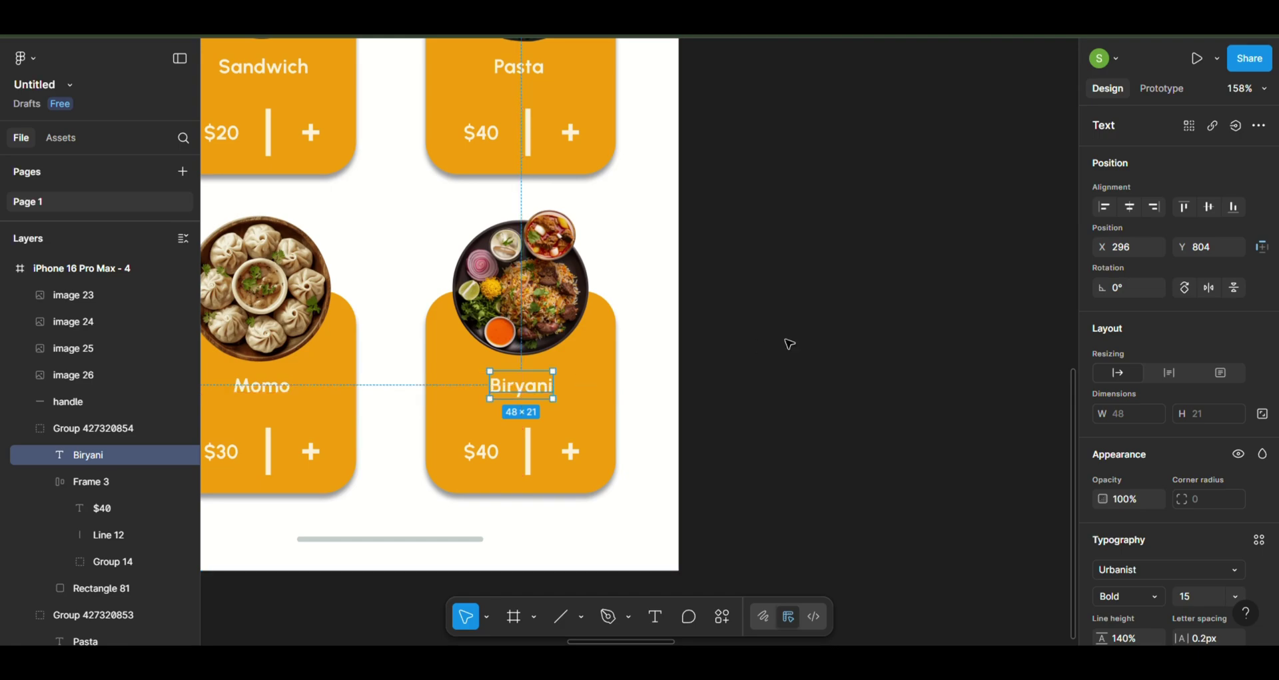
double_click(492, 451)
double_click(493, 454)
text(5)
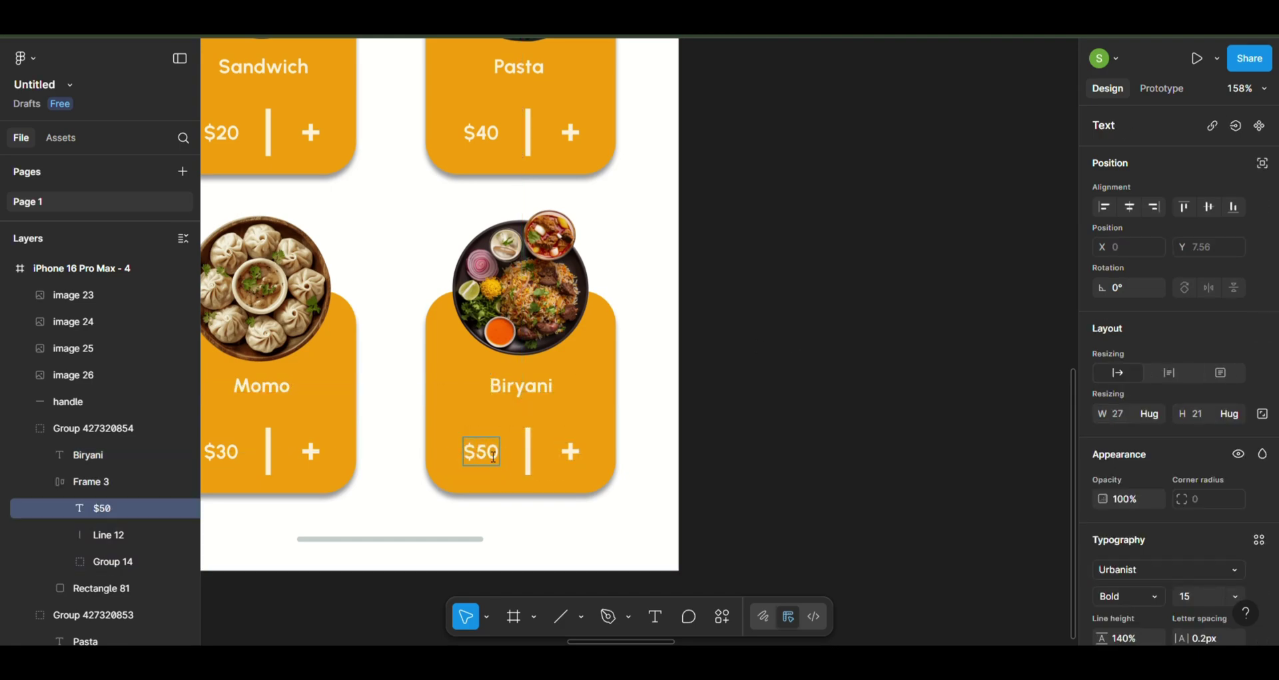
scroll(926, 283, down, 5)
Add a new iPhone 16 Pro Max frame beside the food list screen
click(849, 288)
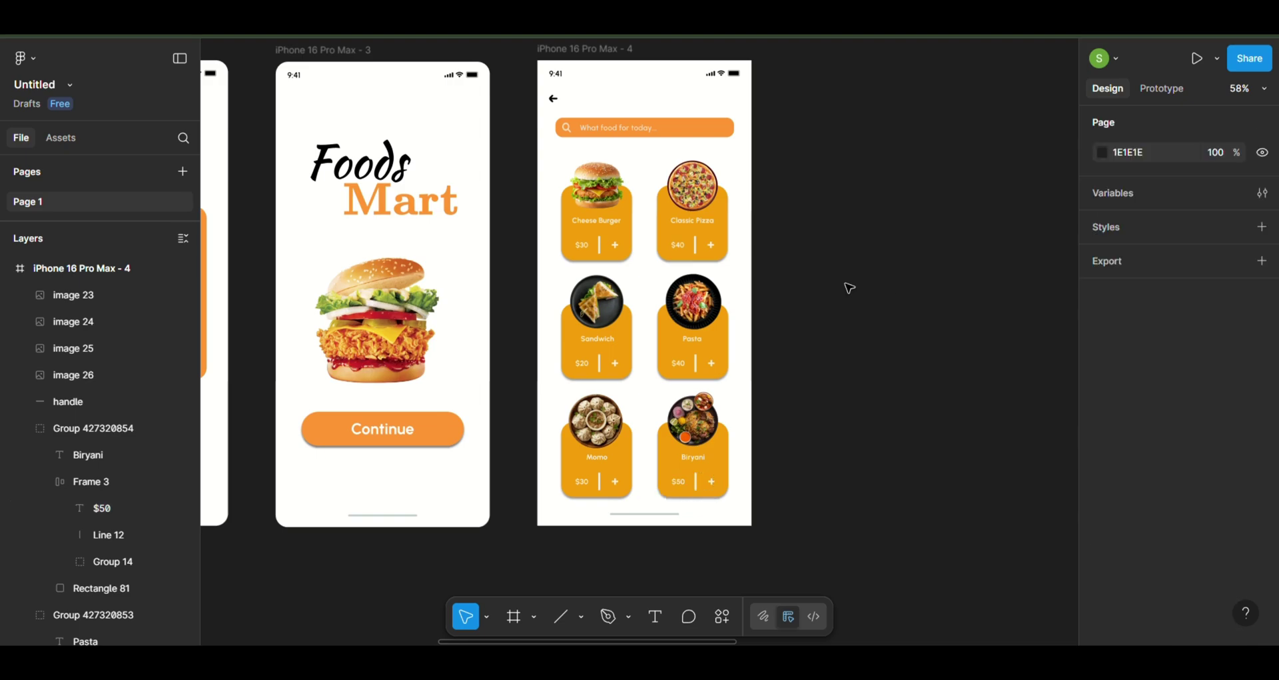
scroll(846, 287, down, 3)
click(534, 616)
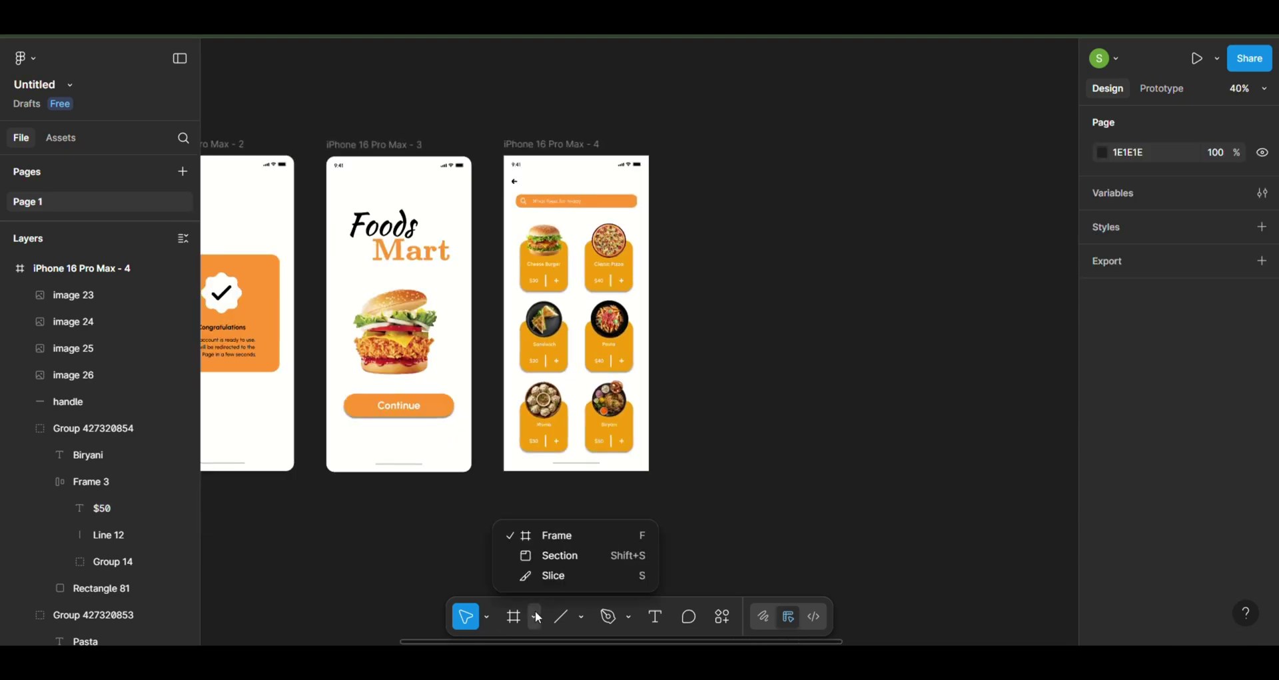
click(541, 540)
click(1178, 288)
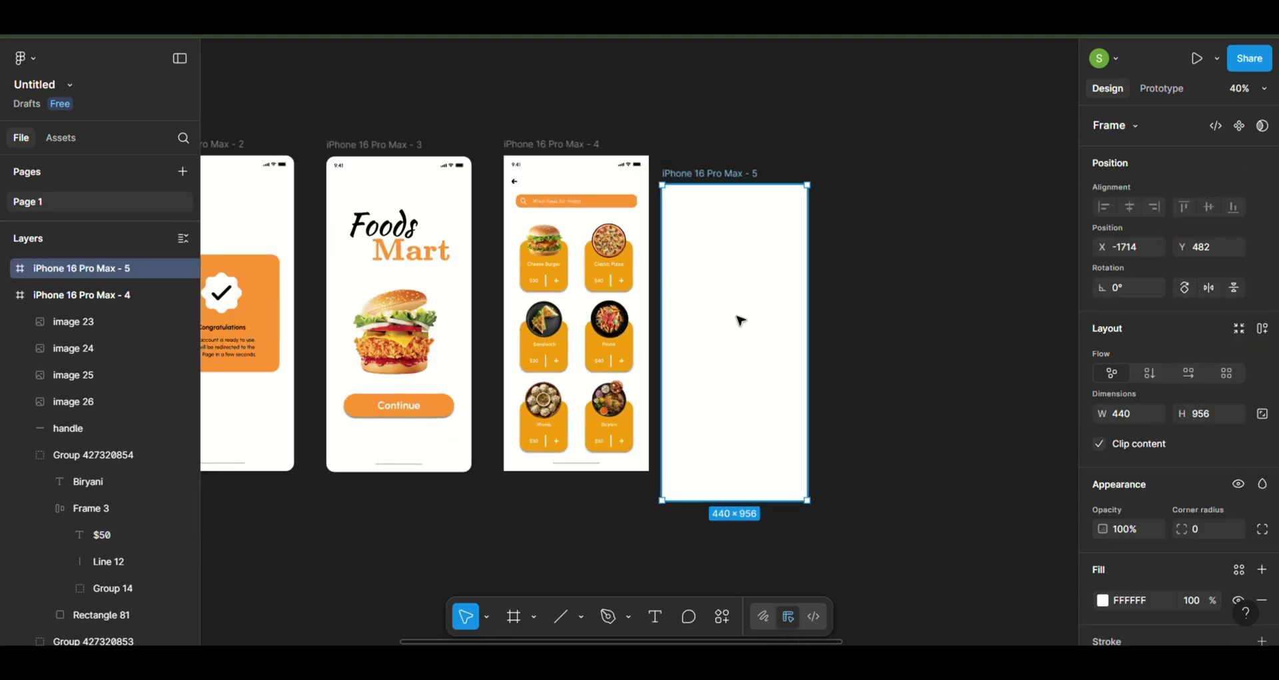
drag(774, 294, 773, 294)
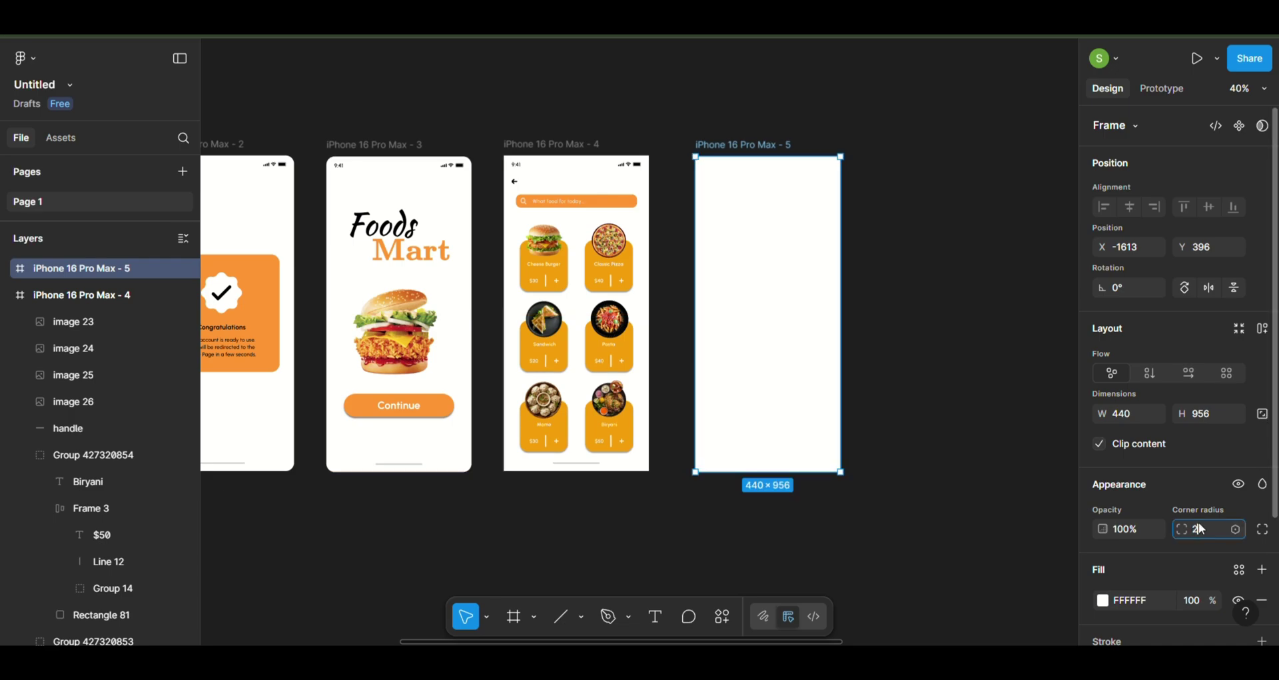
Copy the handle bar and status bar from the food list screen into the fifth frame
click(596, 468)
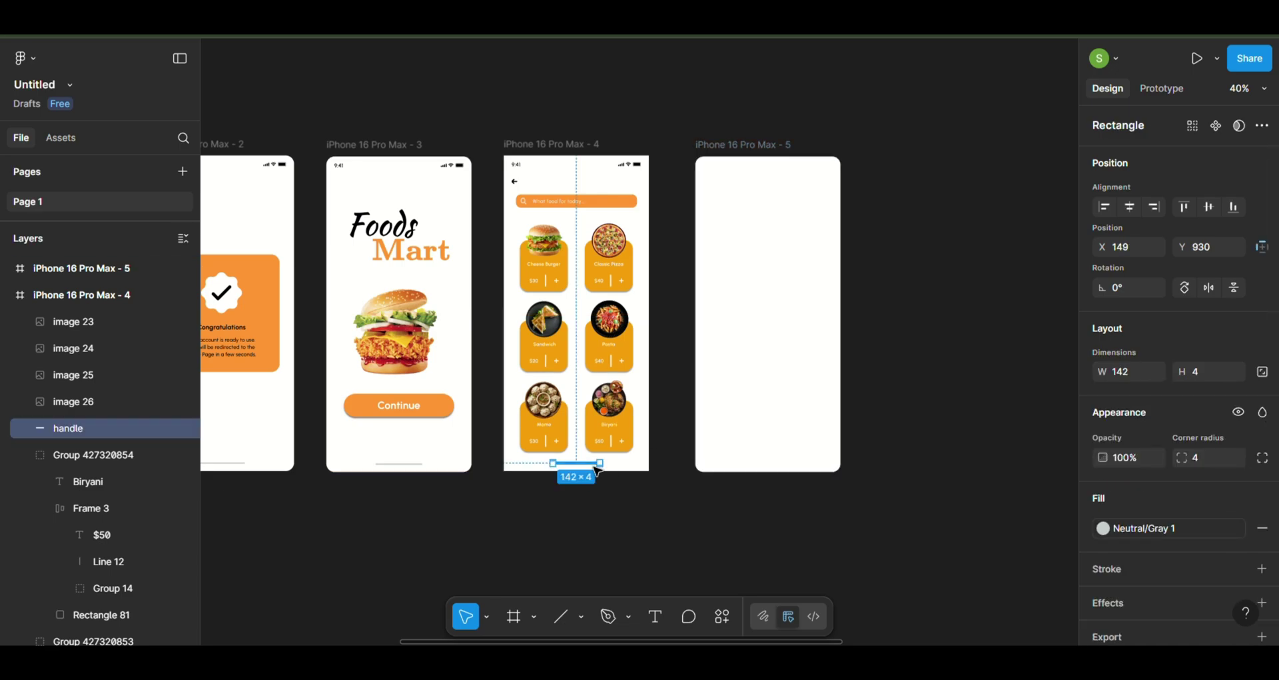
key(ctrl+c)
click(766, 333)
key(ctrl+v)
click(496, 164)
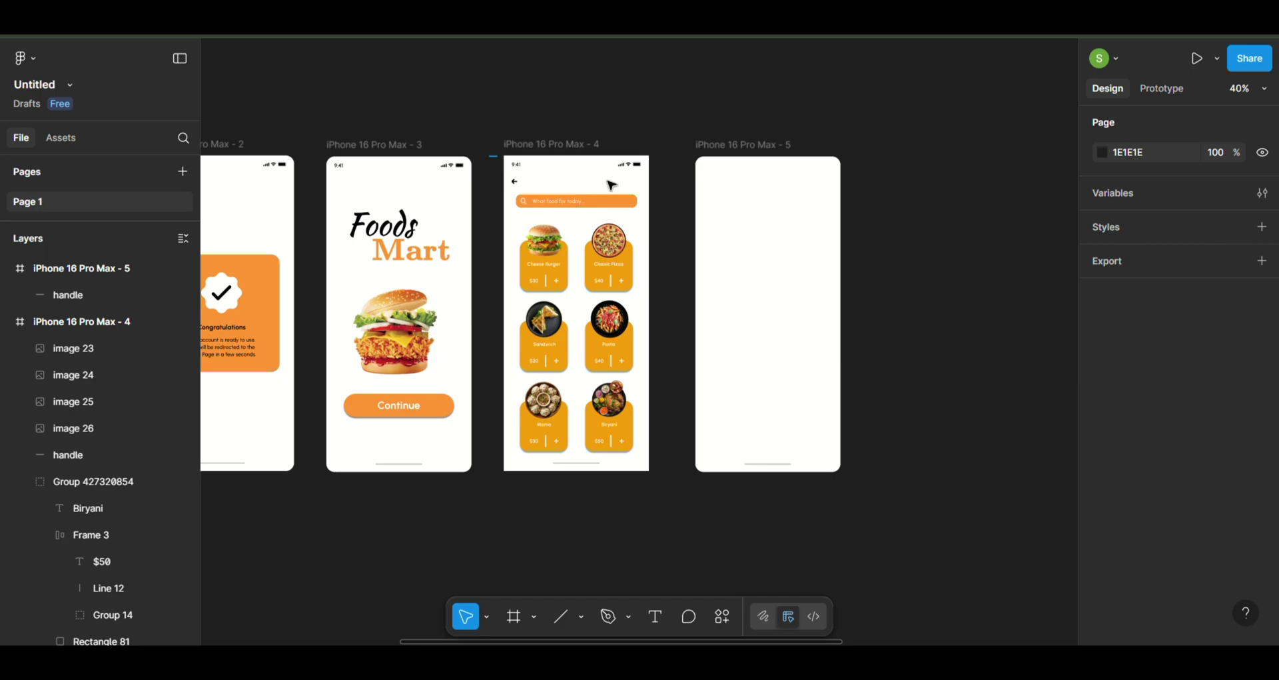
drag(490, 155, 667, 204)
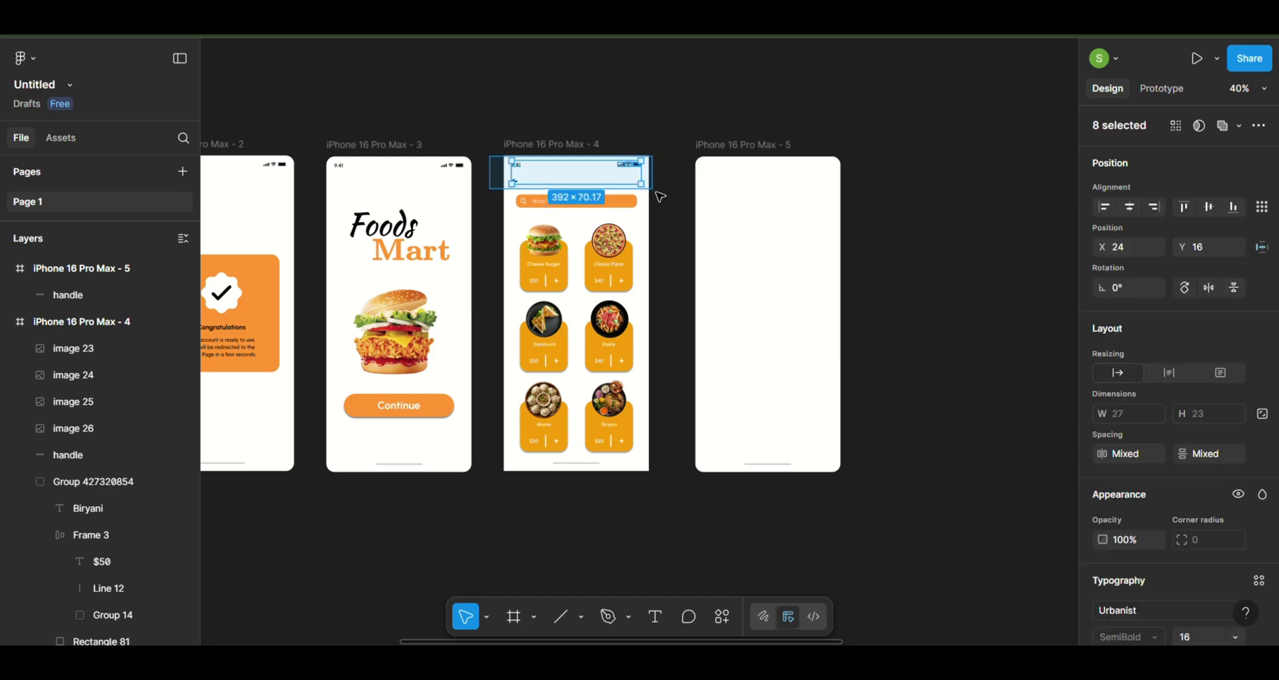
click(743, 162)
key(ctrl+v)
click(891, 187)
Paste the burger image and position it at the top of the fifth screen
scroll(893, 188, down, 3)
key(ctrl+v)
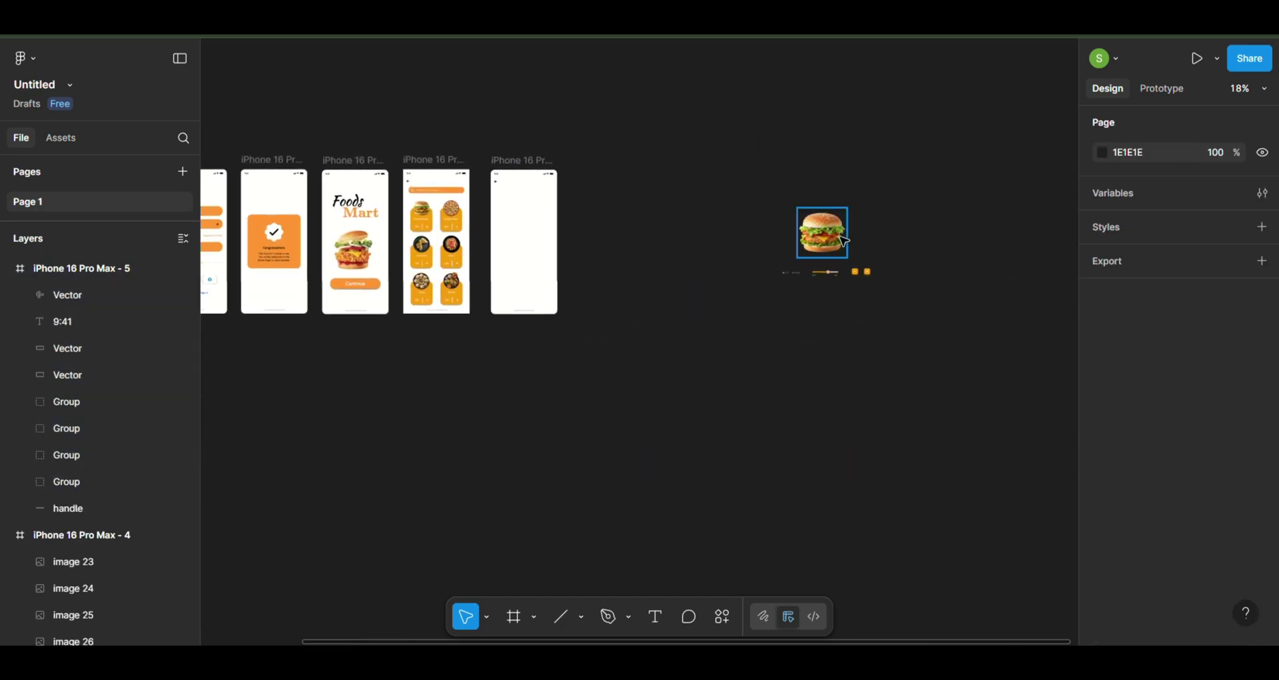
mouse_move(822, 224)
mouse_down()
mouse_move(513, 200)
mouse_move(531, 225)
mouse_up()
scroll(522, 218, up, 3)
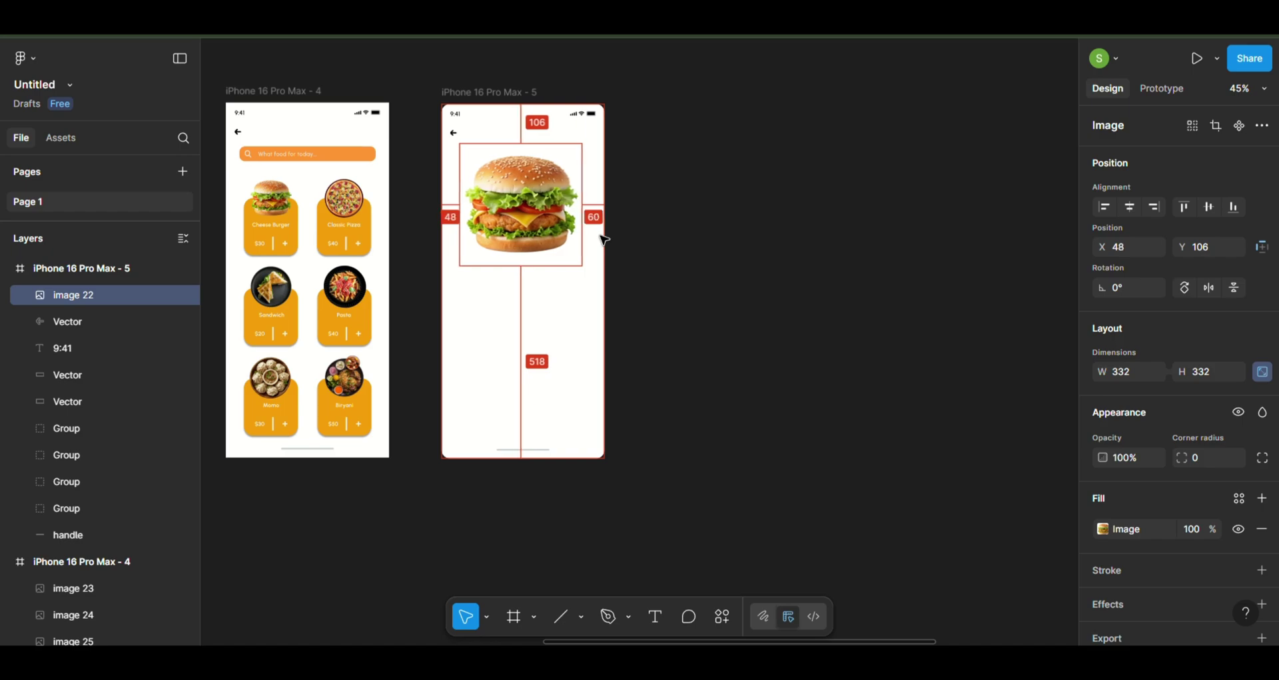
key(Right)
key(Right)
key(Right)
key(Right)
key(Right)
key(Right)
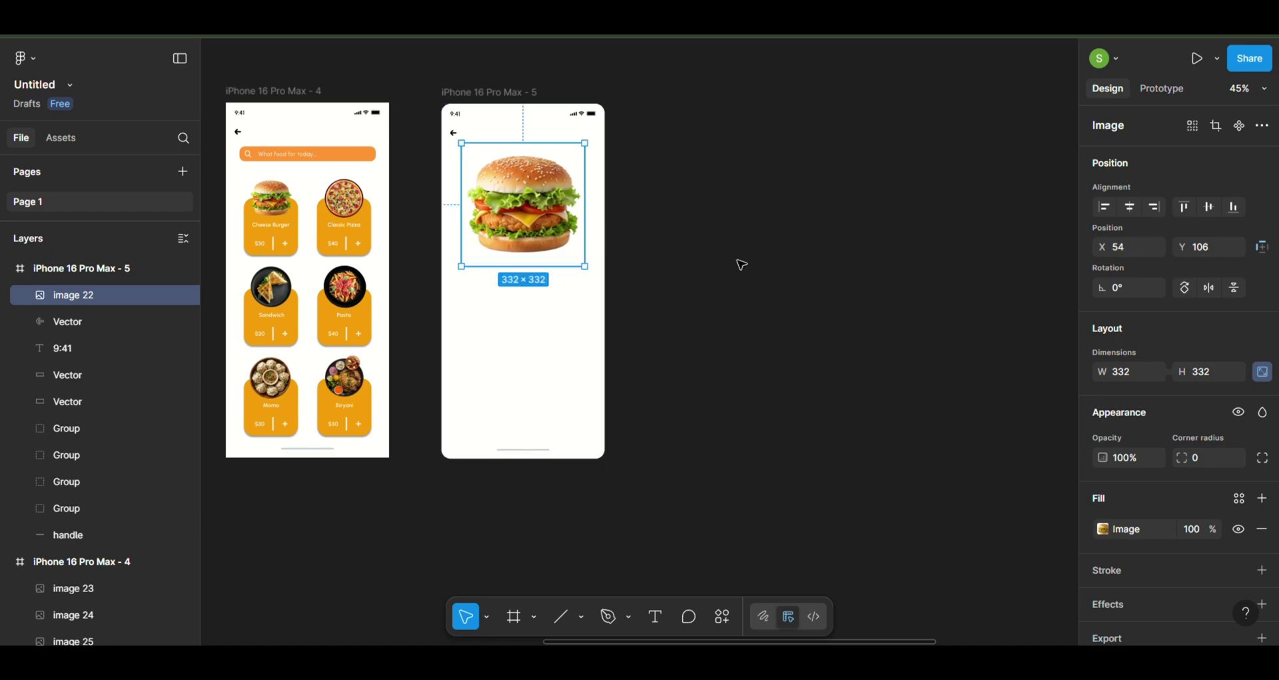
click(742, 264)
Add the title text "Cheeseburger Wendy's Burger" below the burger
click(471, 287)
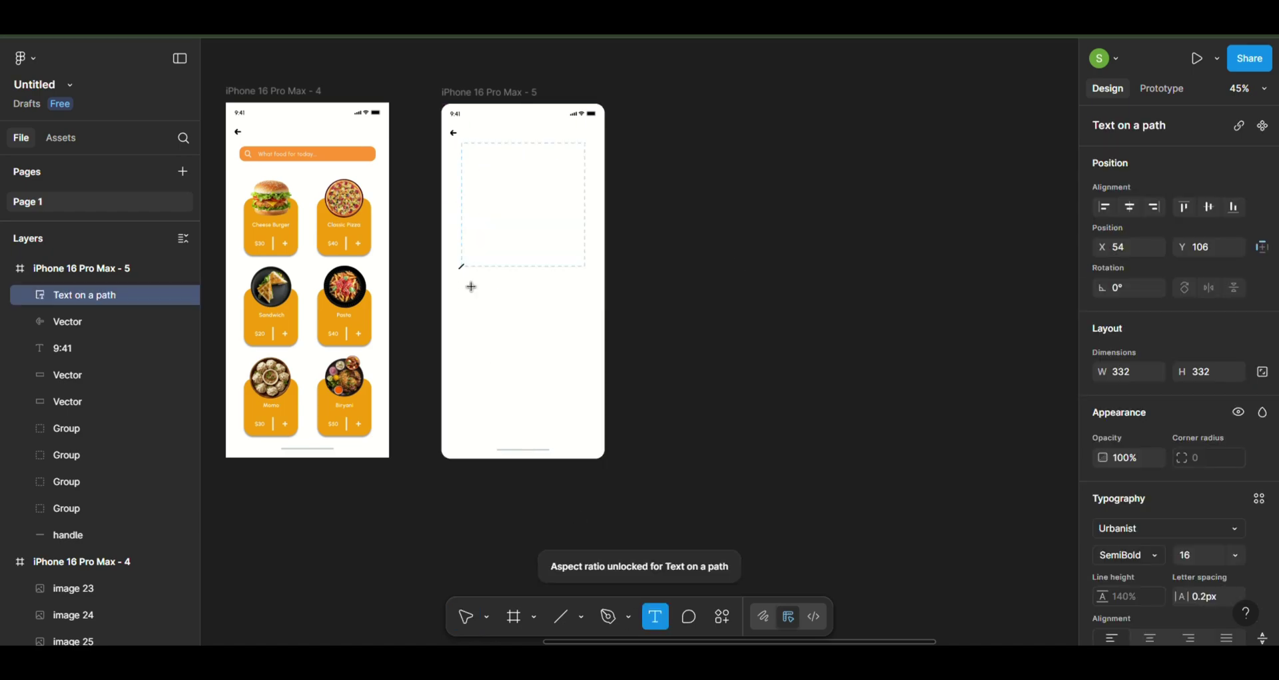
key(Escape)
click(766, 377)
click(655, 616)
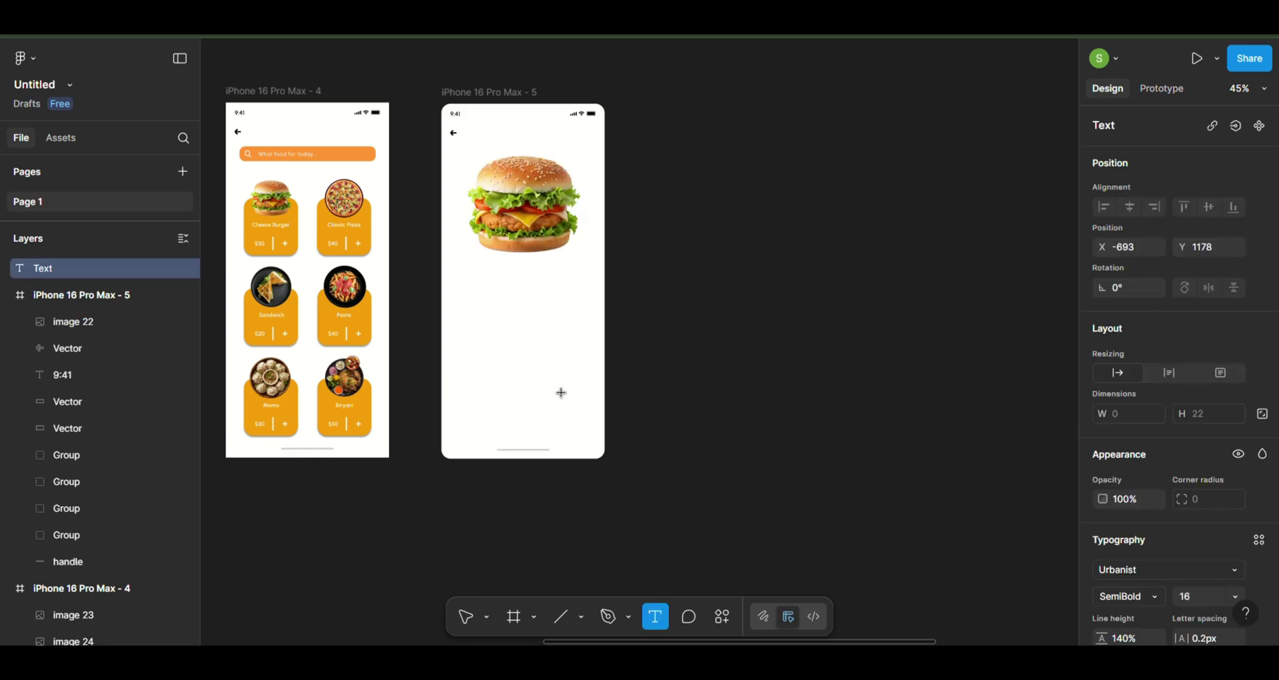
click(477, 303)
text(Cheese)
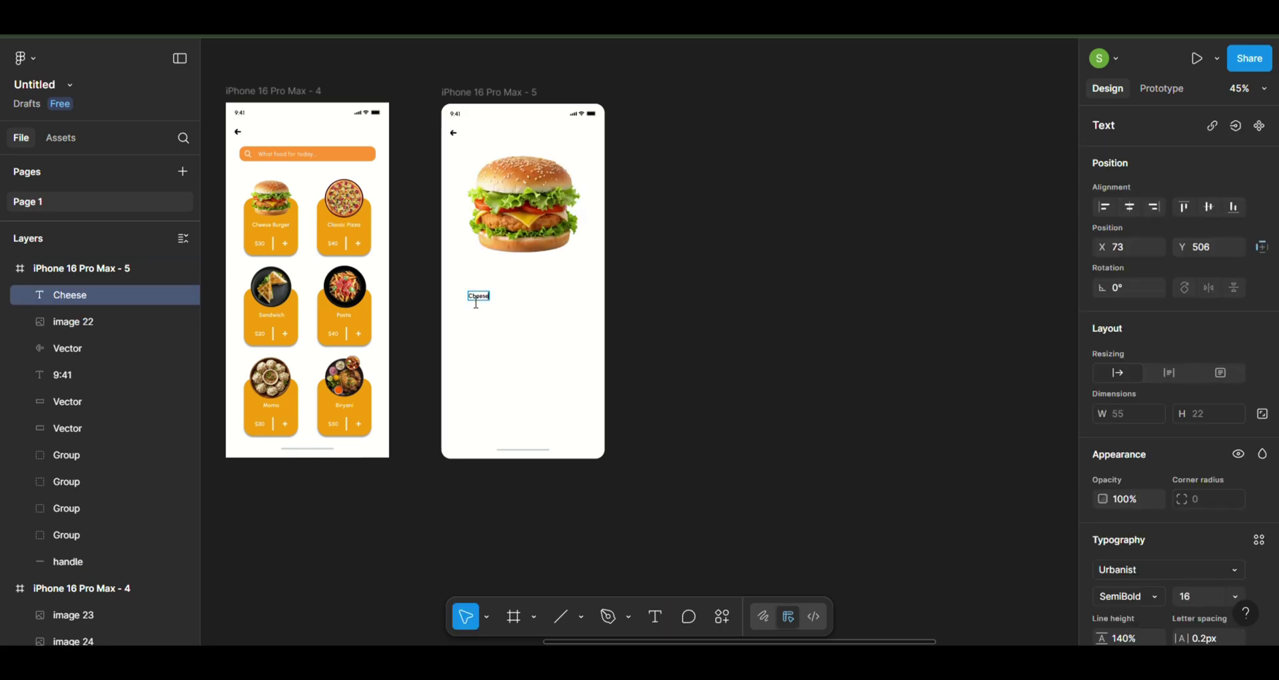
scroll(476, 303, up, 5)
text(ndy)
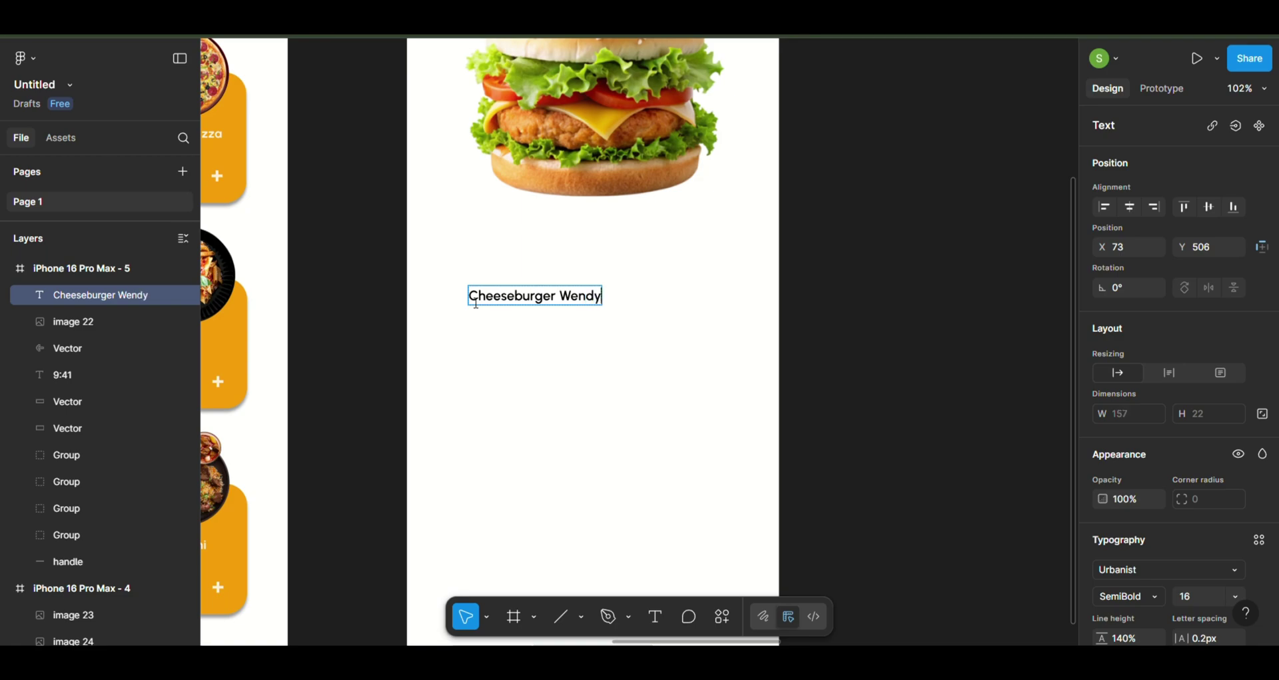
text('s Burger)
Make the title bold at size 24 and move it up under the burger
key(ctrl+a)
click(1245, 596)
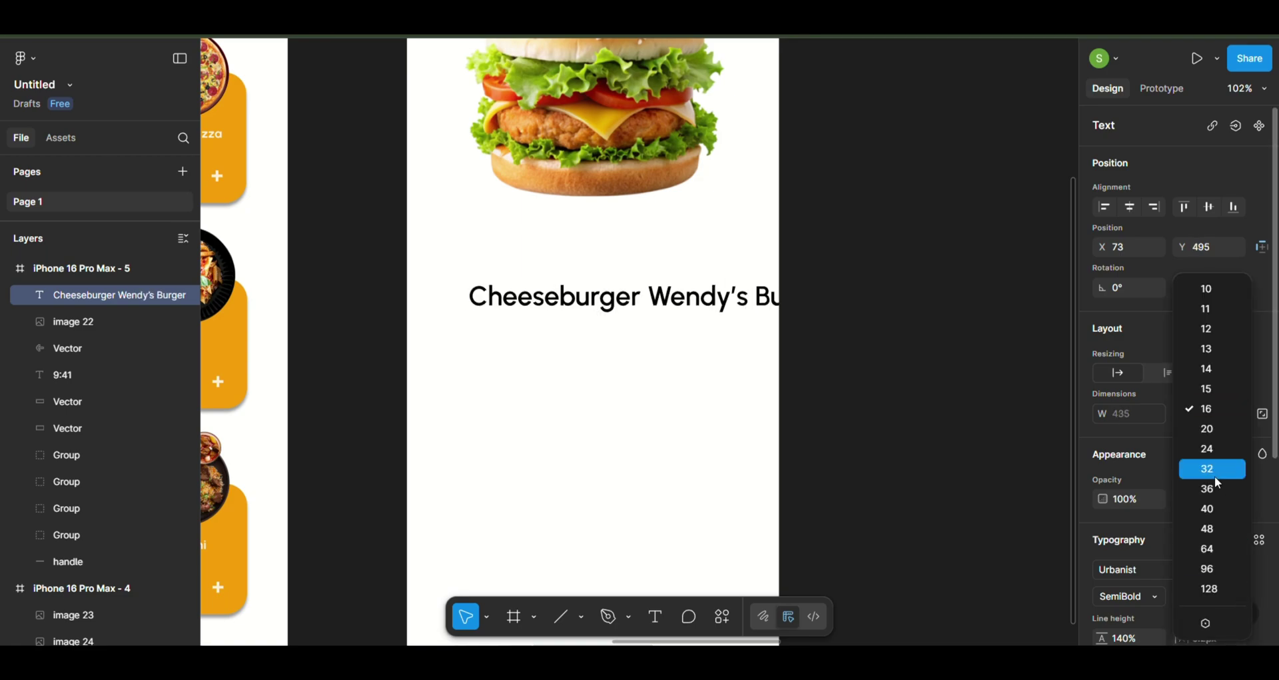
click(1210, 451)
click(1146, 596)
click(1131, 320)
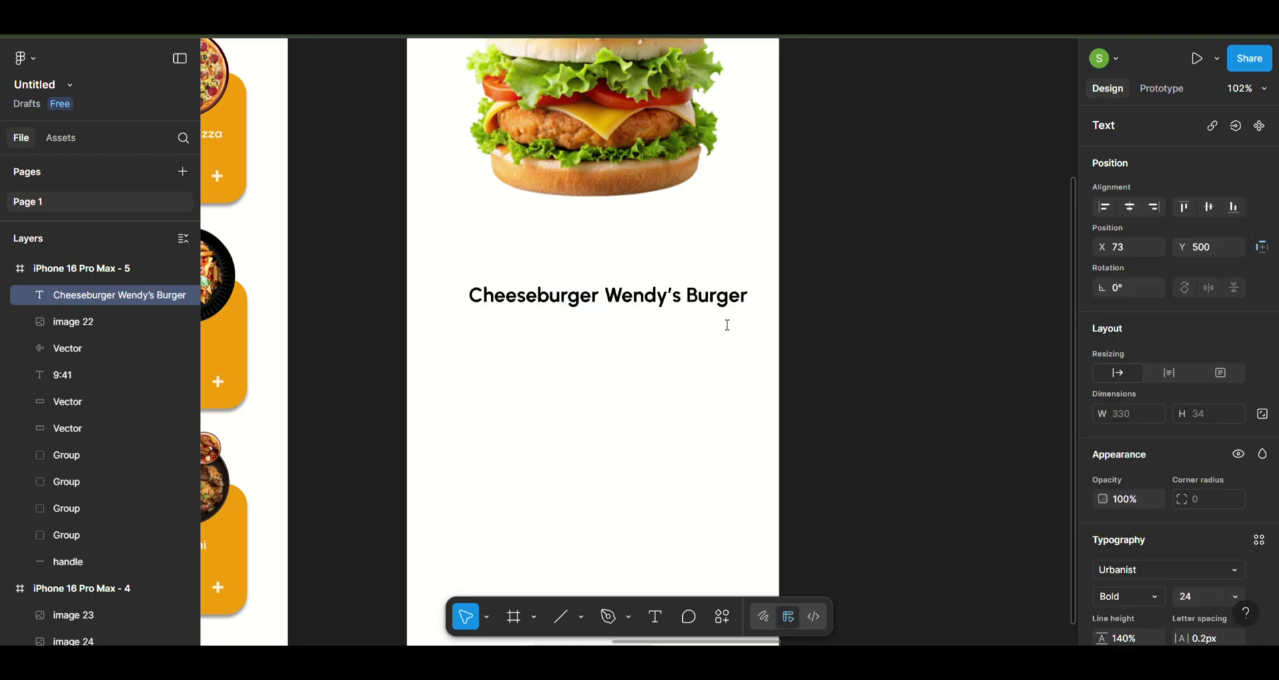
drag(599, 296, 566, 263)
click(892, 324)
Move the 4.9 rating and 26 mins row under the title
scroll(891, 324, down, 5)
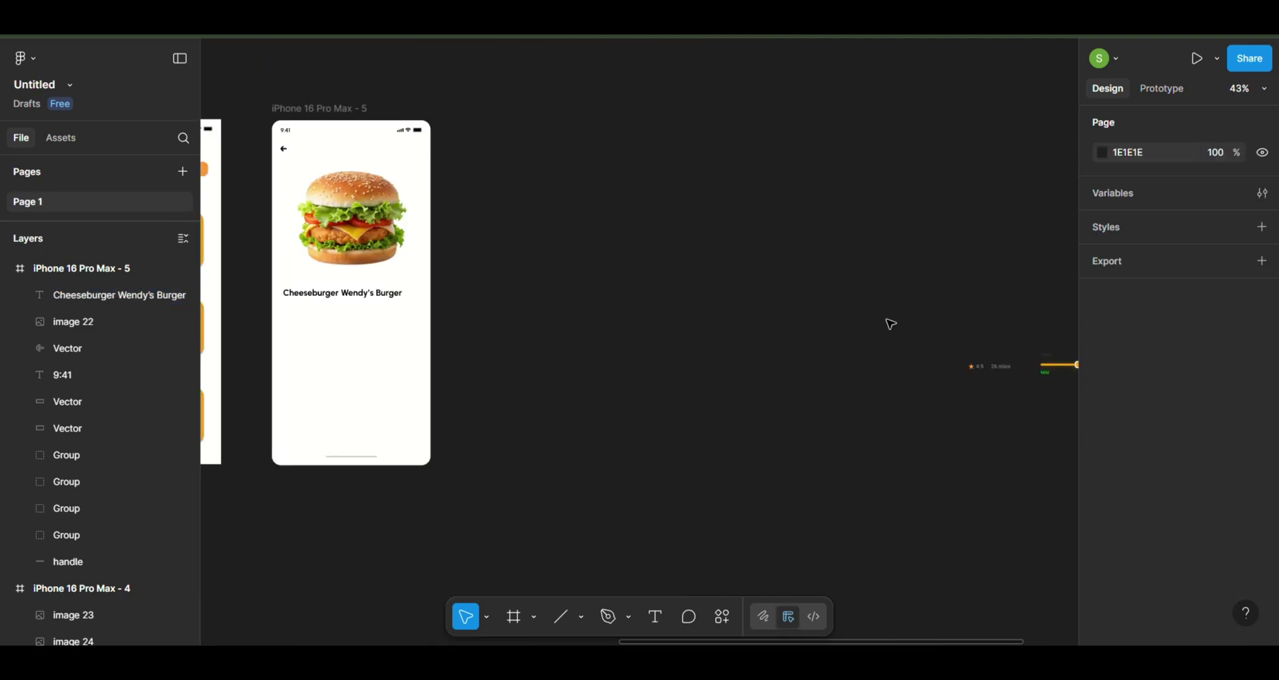
drag(946, 364, 276, 317)
scroll(277, 316, up, 5)
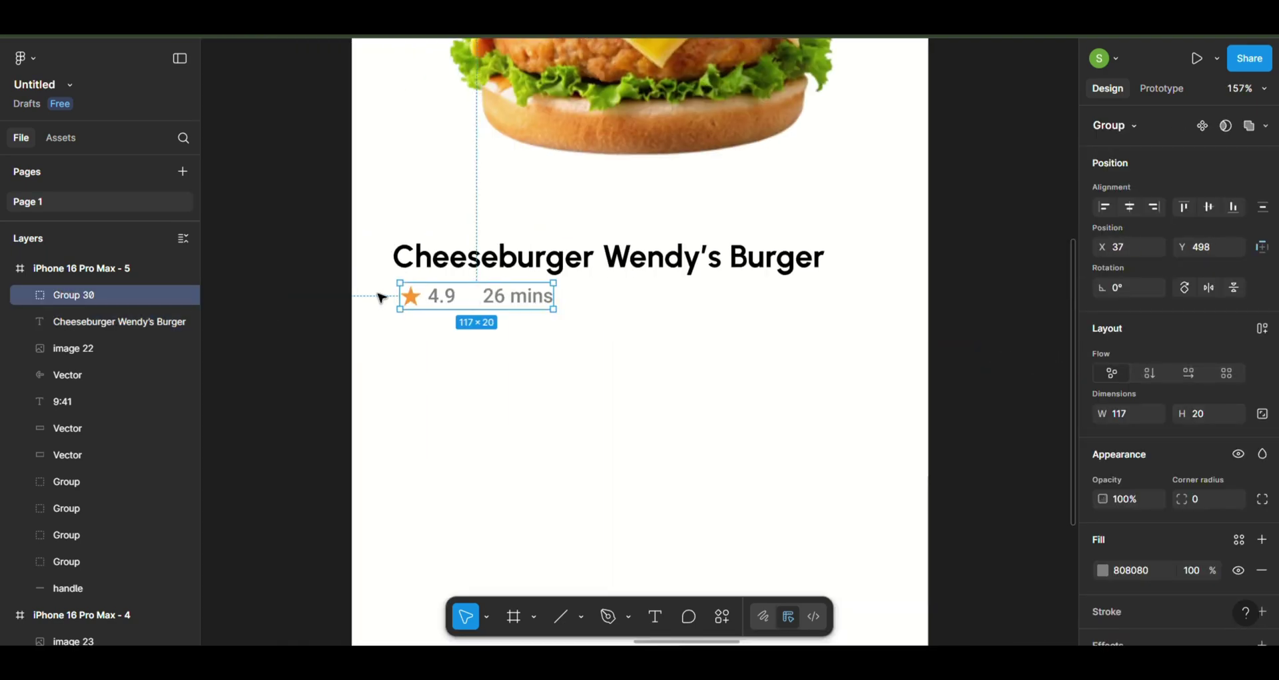
click(614, 520)
Start a fixed-width wrapping description: "The cheeseburger Wendy's Burger is a classic fast food burger"
key(t)
click(443, 391)
text(The che)
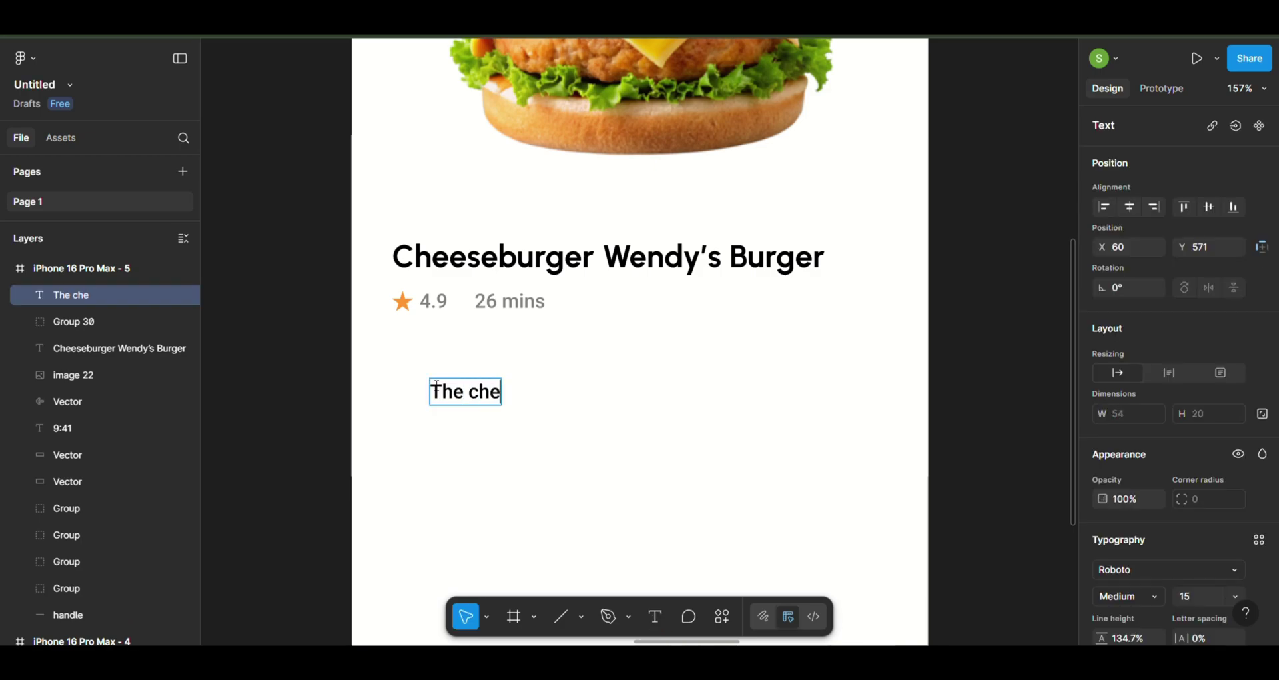
text(eseburger Wendy's)
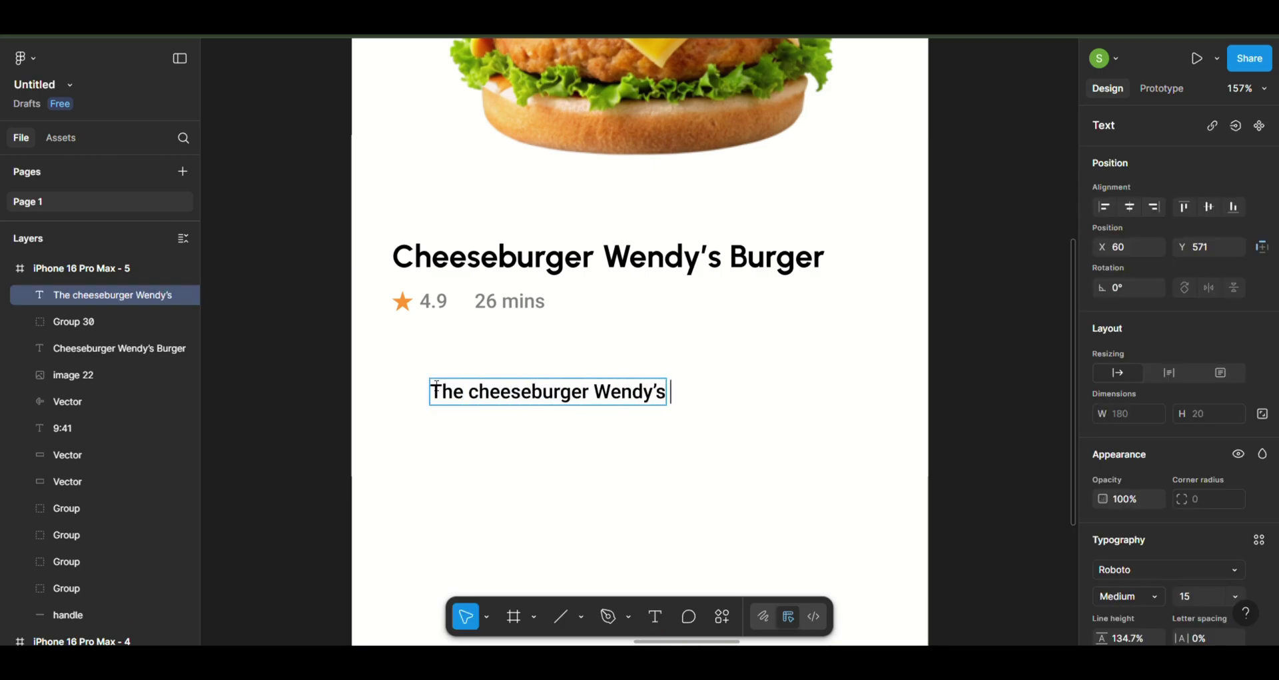
text( Burger is a classic fast)
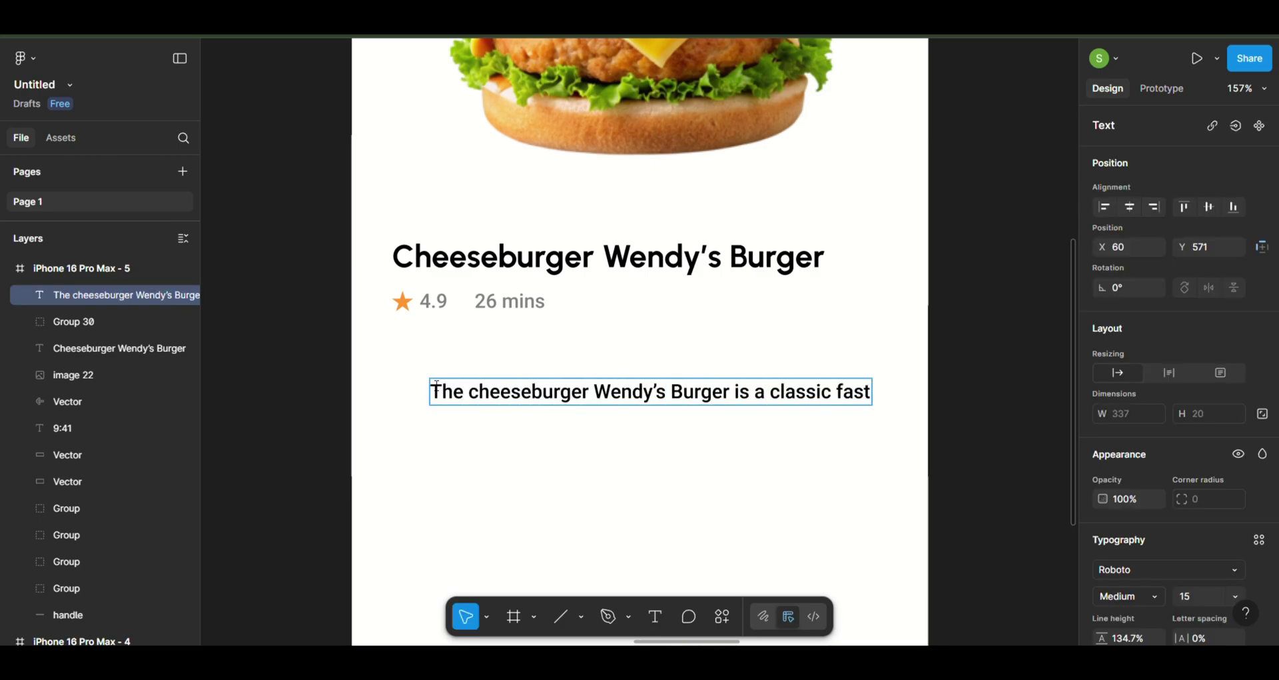
text( food burger)
key(Escape)
drag(1026, 392, 904, 415)
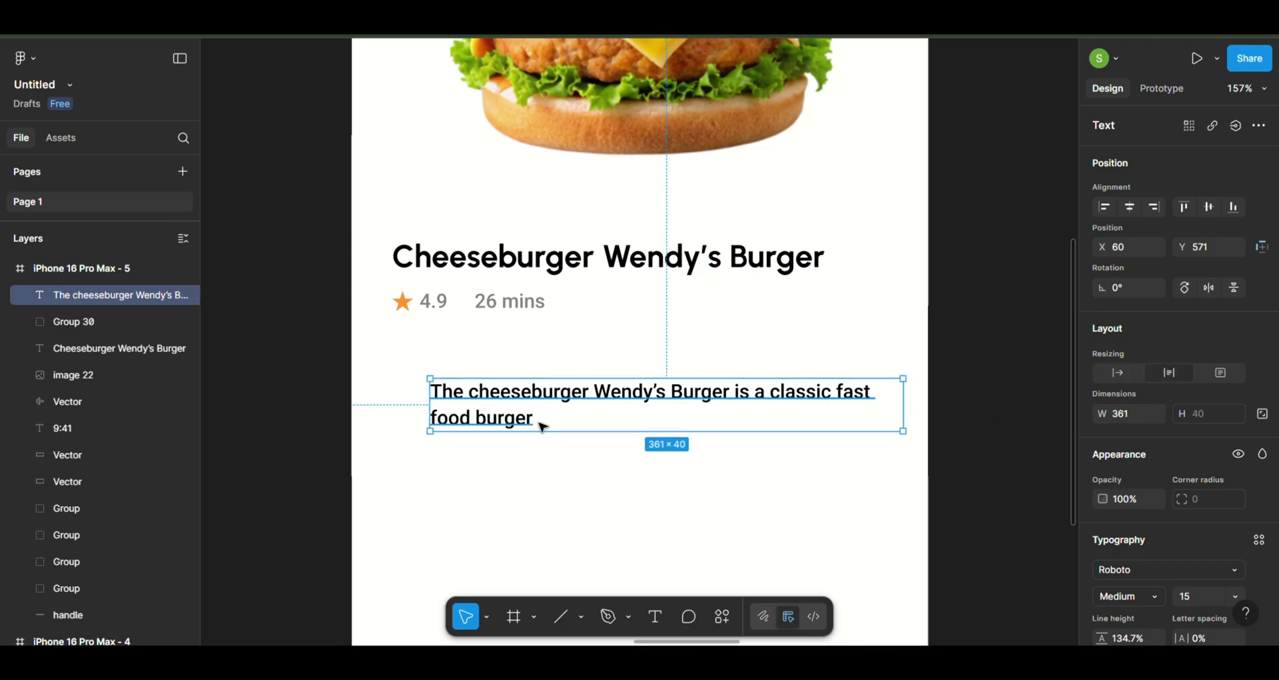
key(Escape)
Extend the description about the juicy beef patty and melted American cheese, then place it under the rating
double_click(552, 423)
text(that packs )
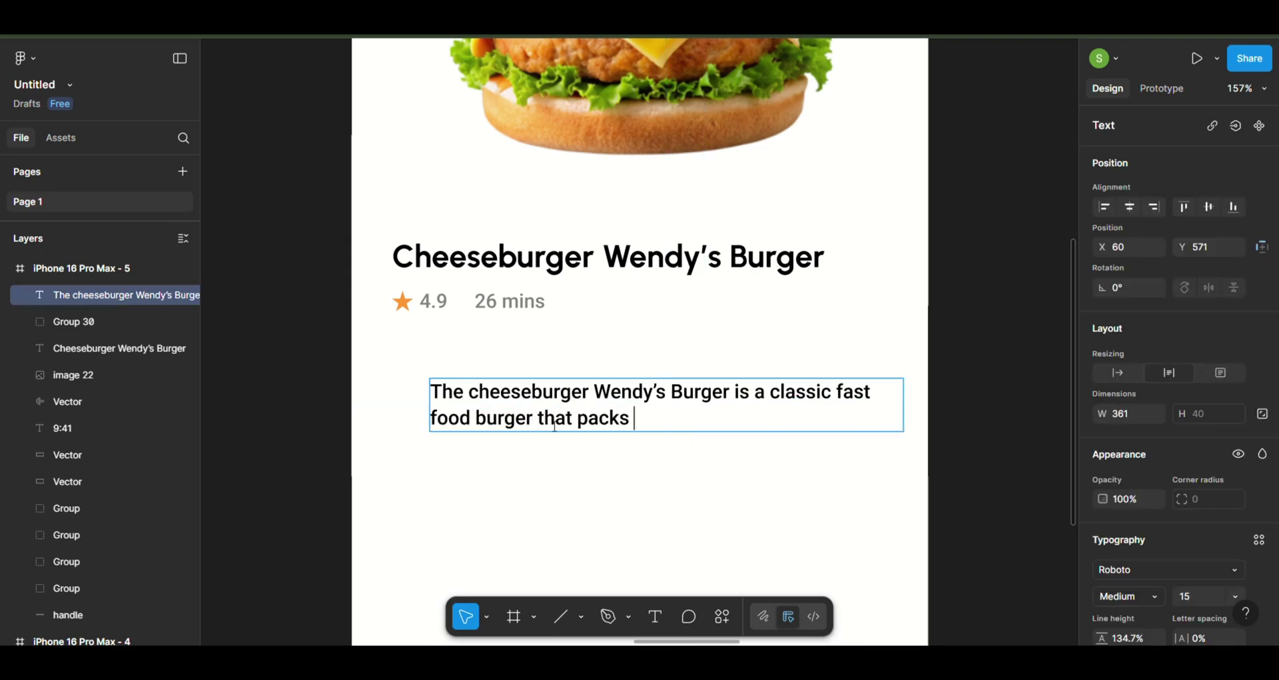
text(a punch of flavor)
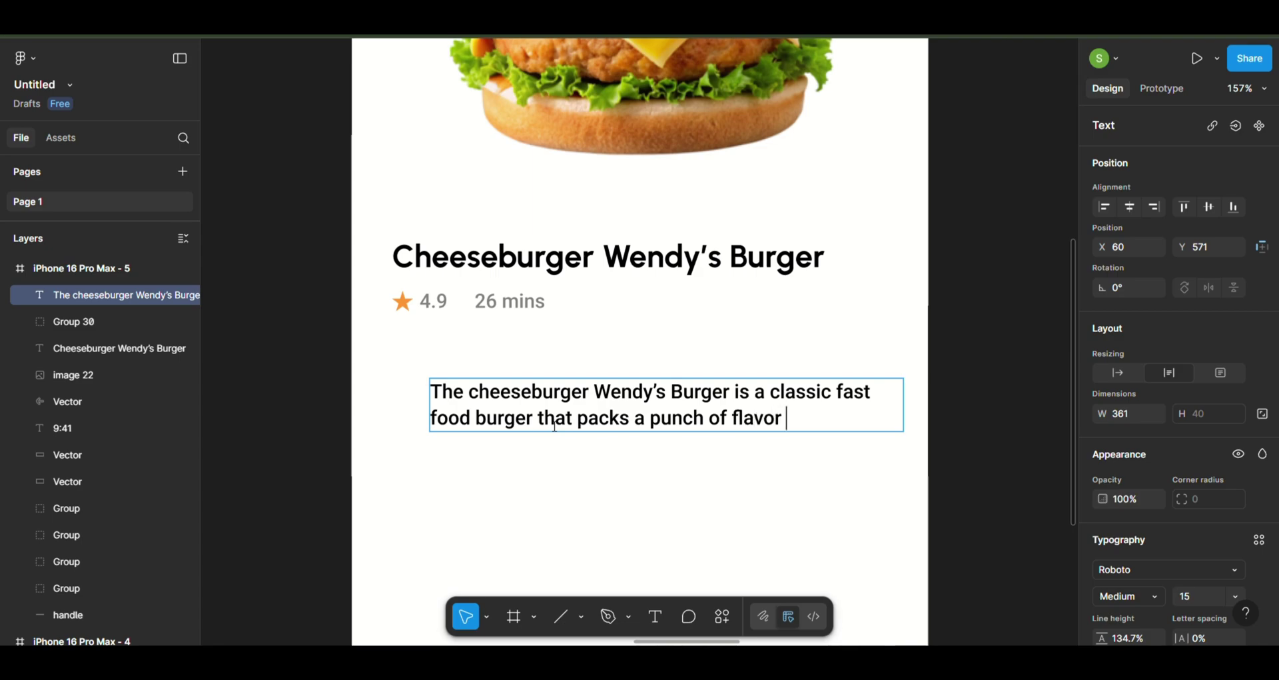
text( in every bite made with a)
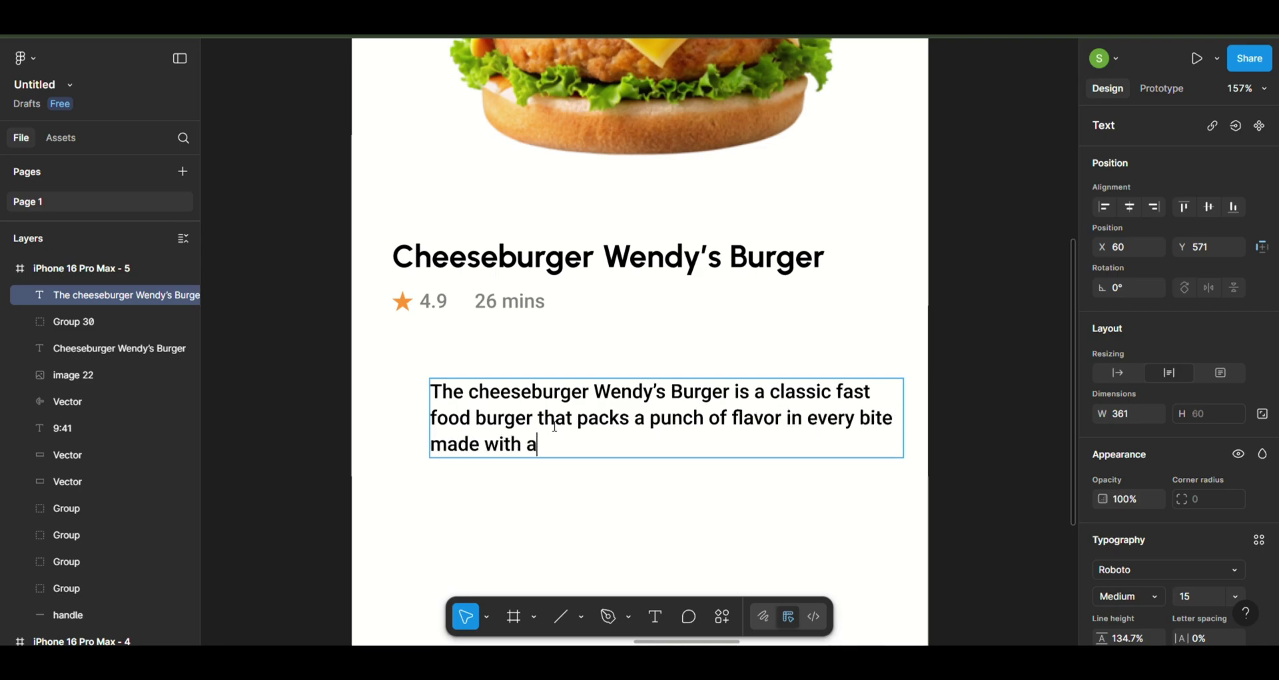
text( juicy beef patty cooked)
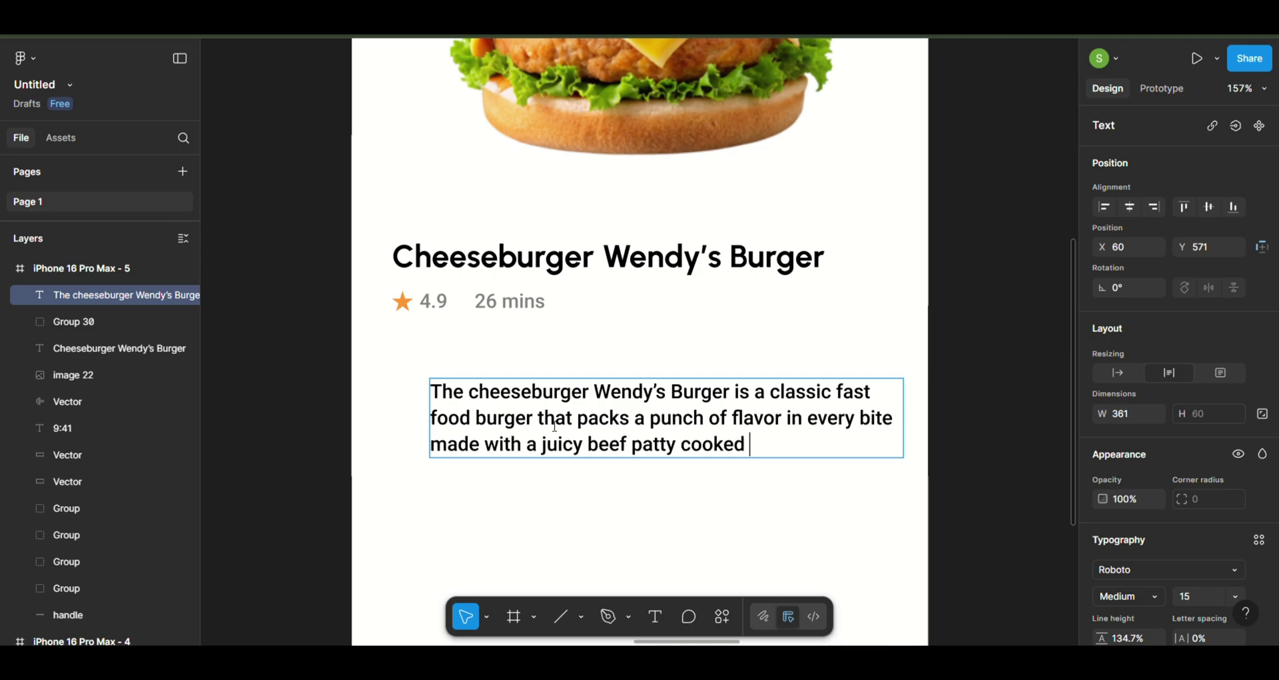
text( to perfection)
text('s)
key(Left)
key(Left)
key(Left)
text(it’s)
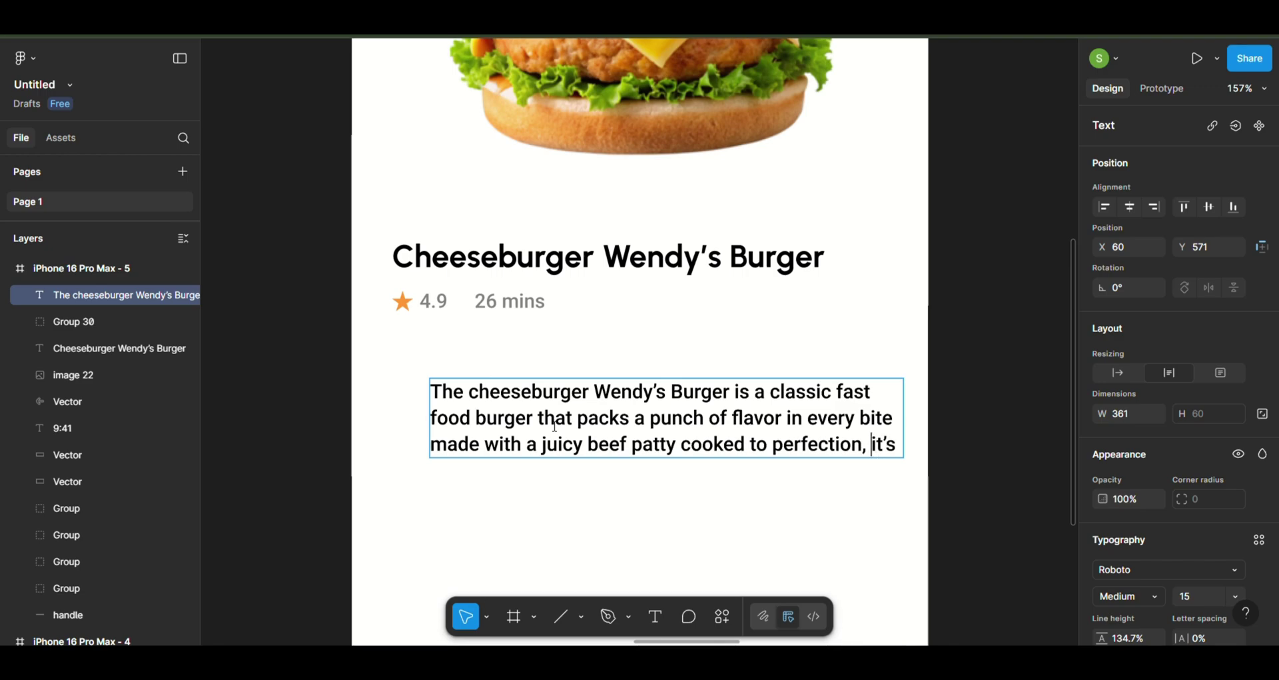
text( topped with )
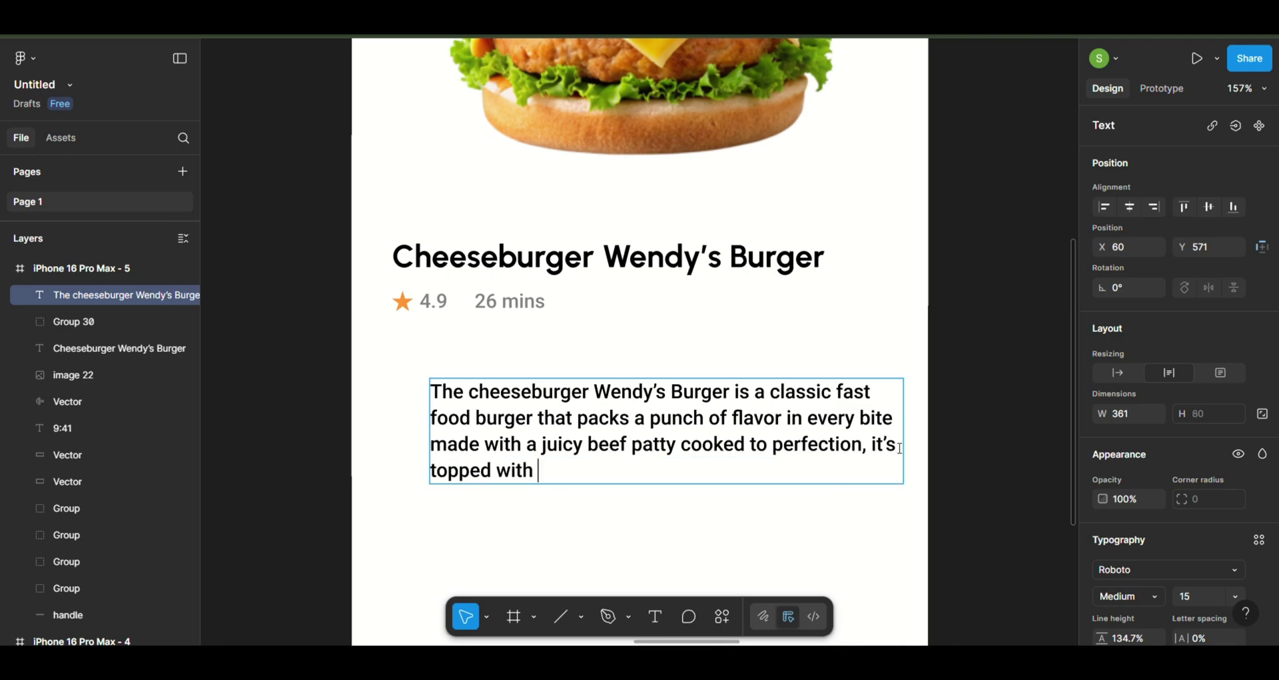
text(melted American cheese)
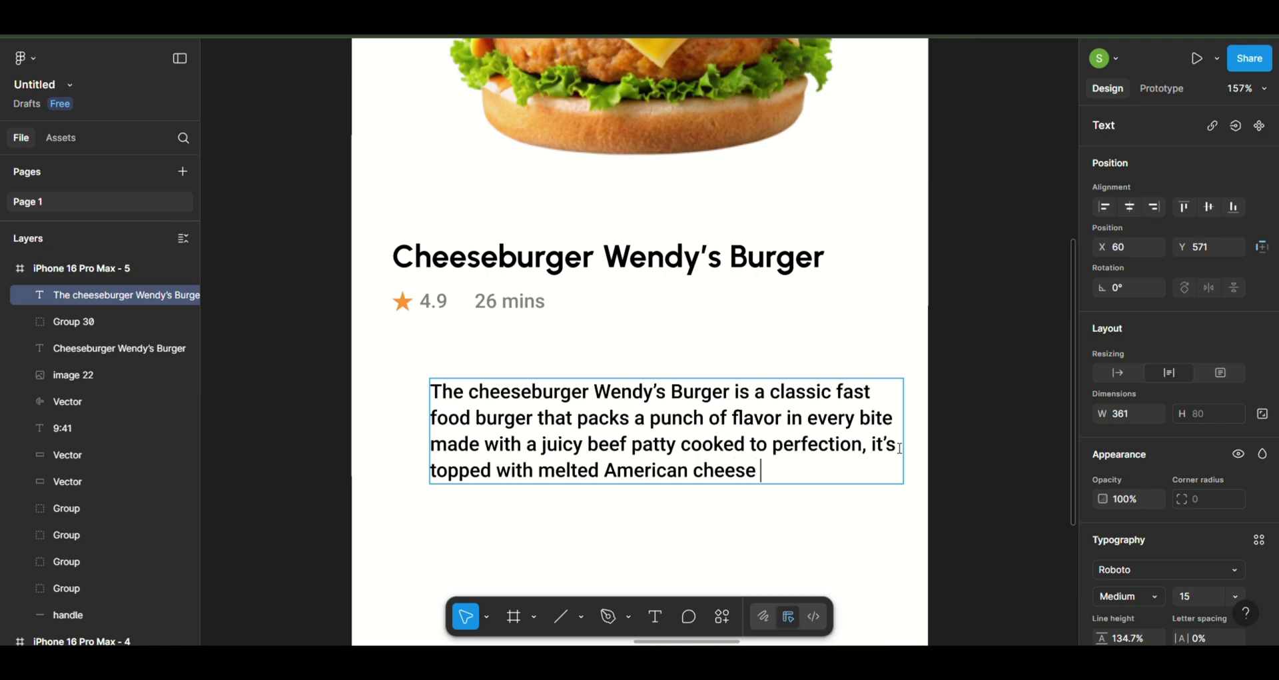
text(, crispy lettuce.)
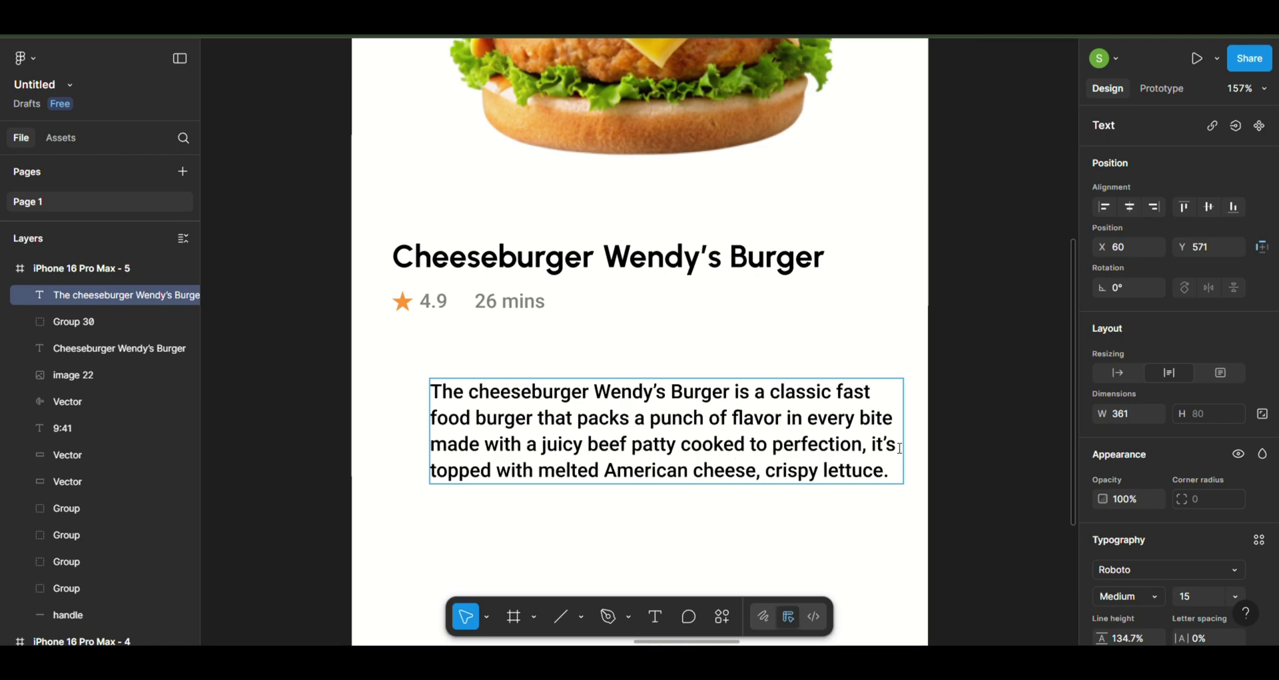
key(Escape)
drag(675, 434, 638, 406)
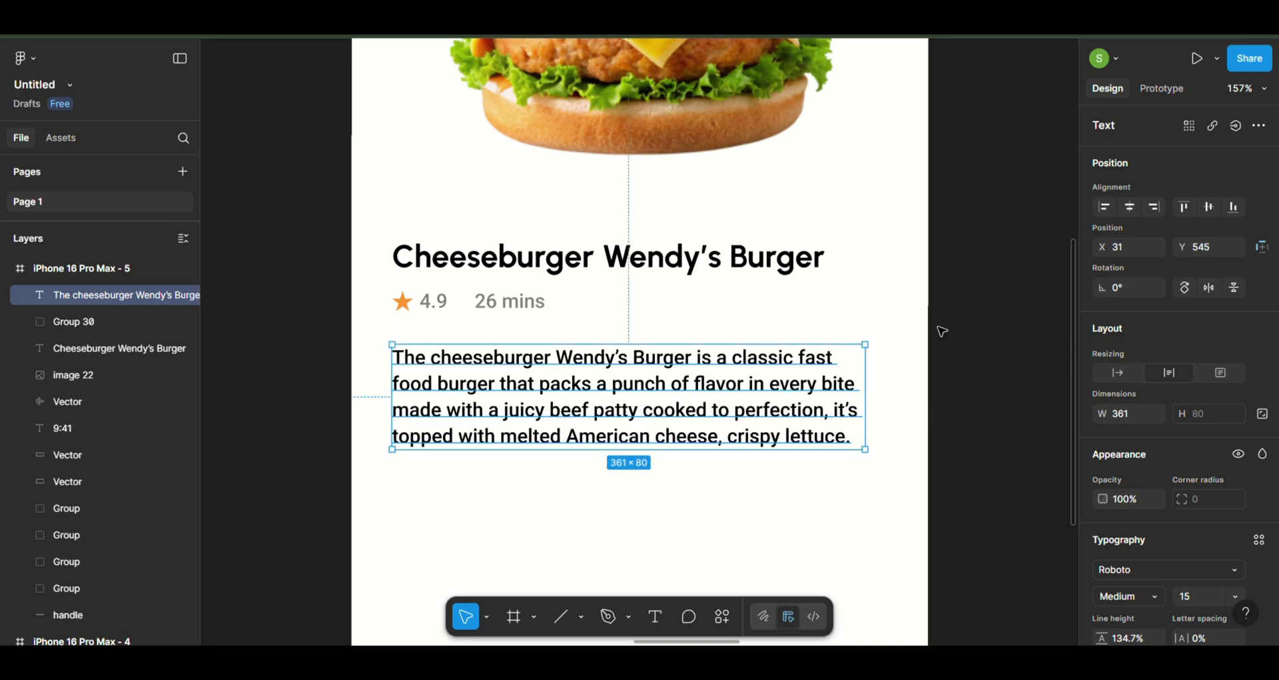
click(950, 351)
scroll(950, 351, down, 5)
scroll(950, 351, right, 5)
scroll(950, 351, down, 3)
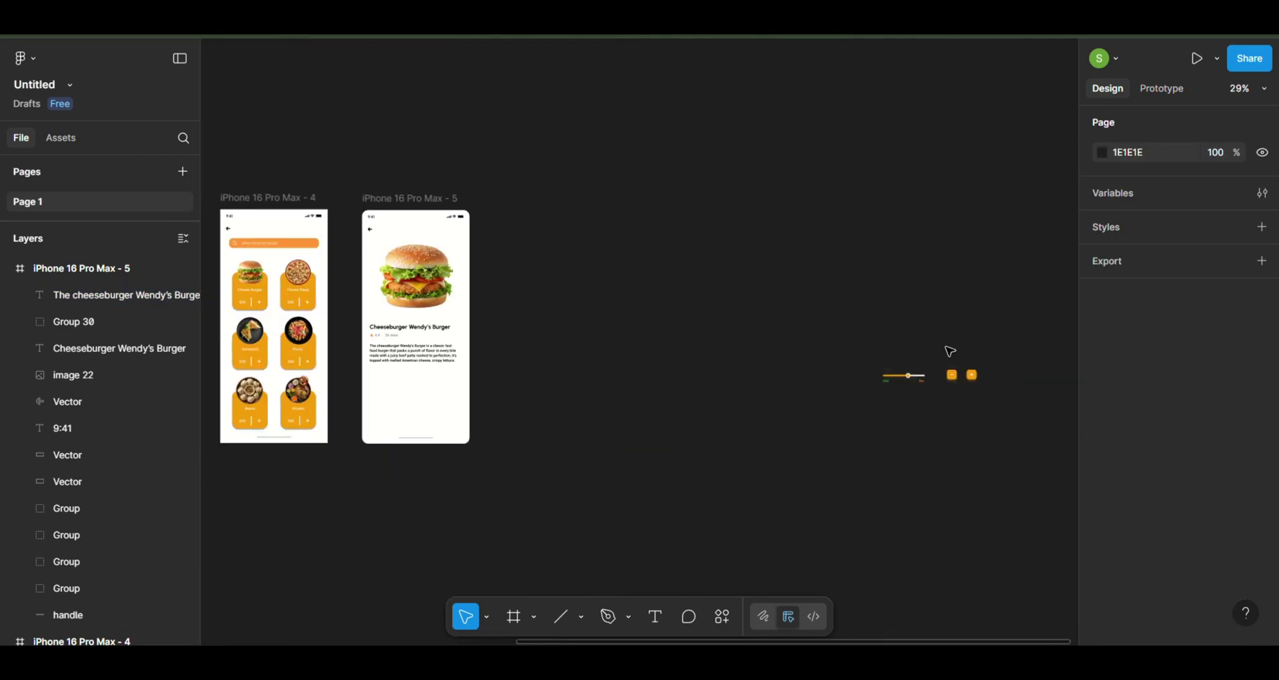
mouse_move(861, 349)
mouse_down()
mouse_move(950, 376)
mouse_move(424, 382)
mouse_up()
scroll(424, 382, up, 3)
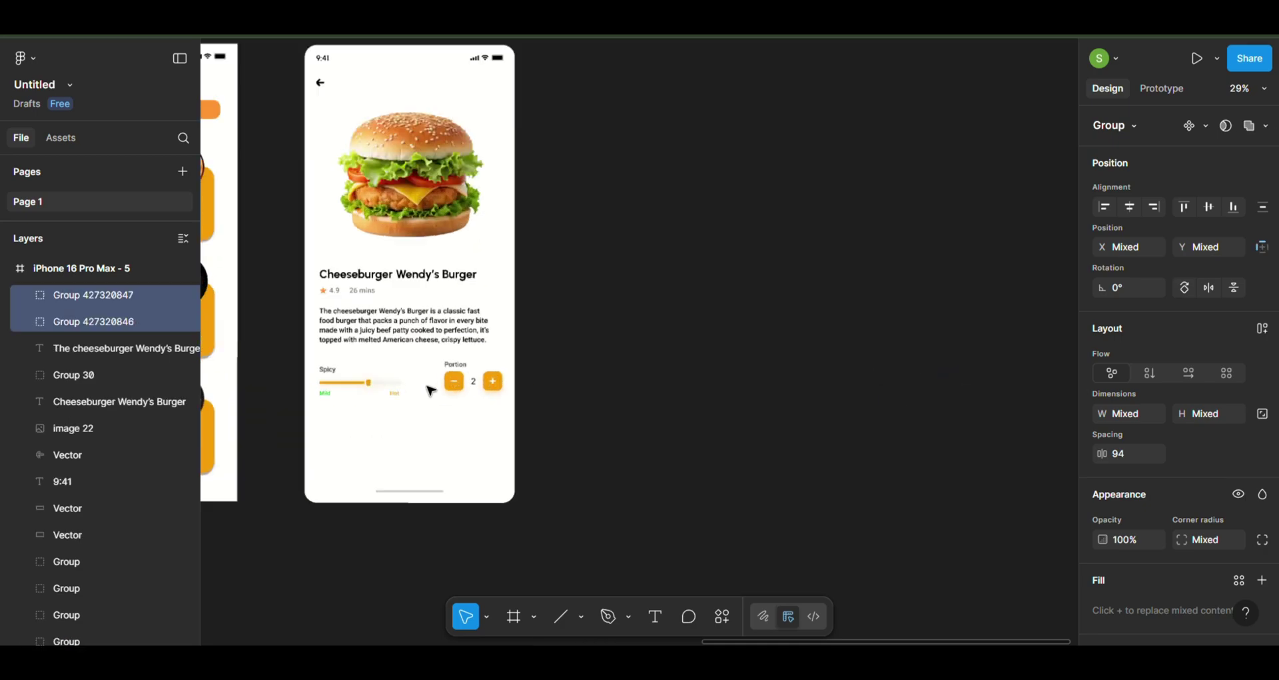
scroll(430, 391, up, 3)
scroll(431, 390, up, 2)
click(720, 297)
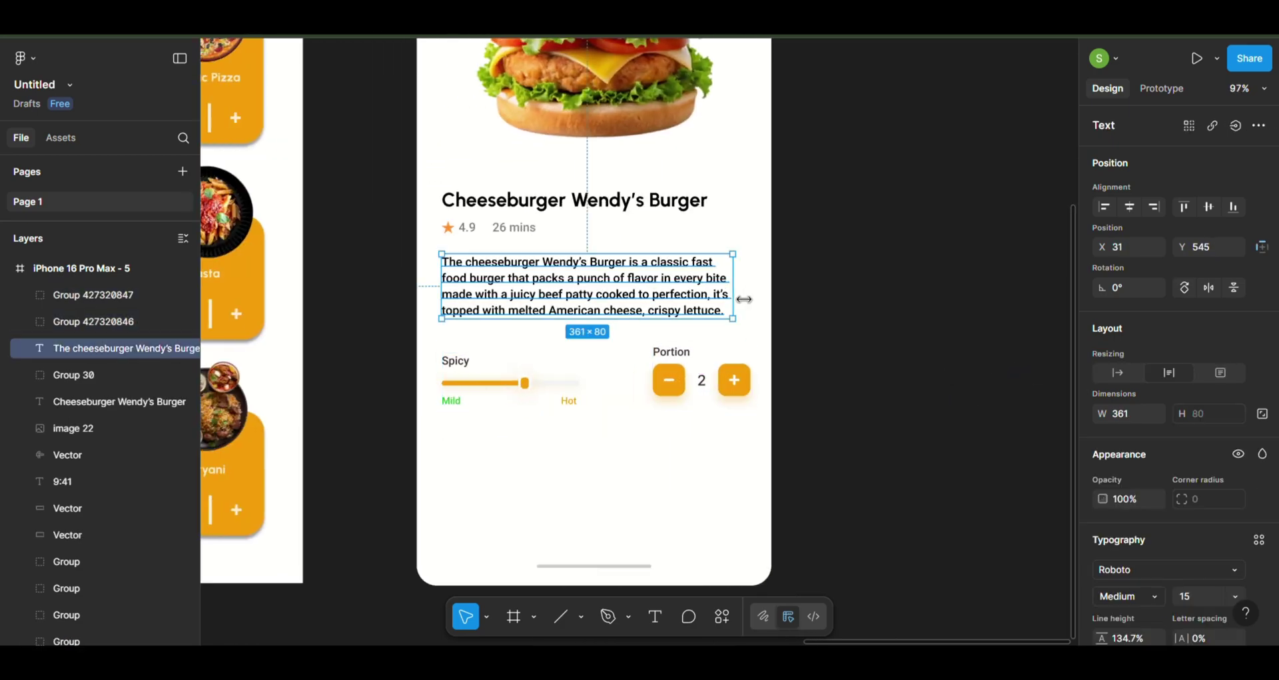
drag(744, 299, 762, 300)
click(871, 294)
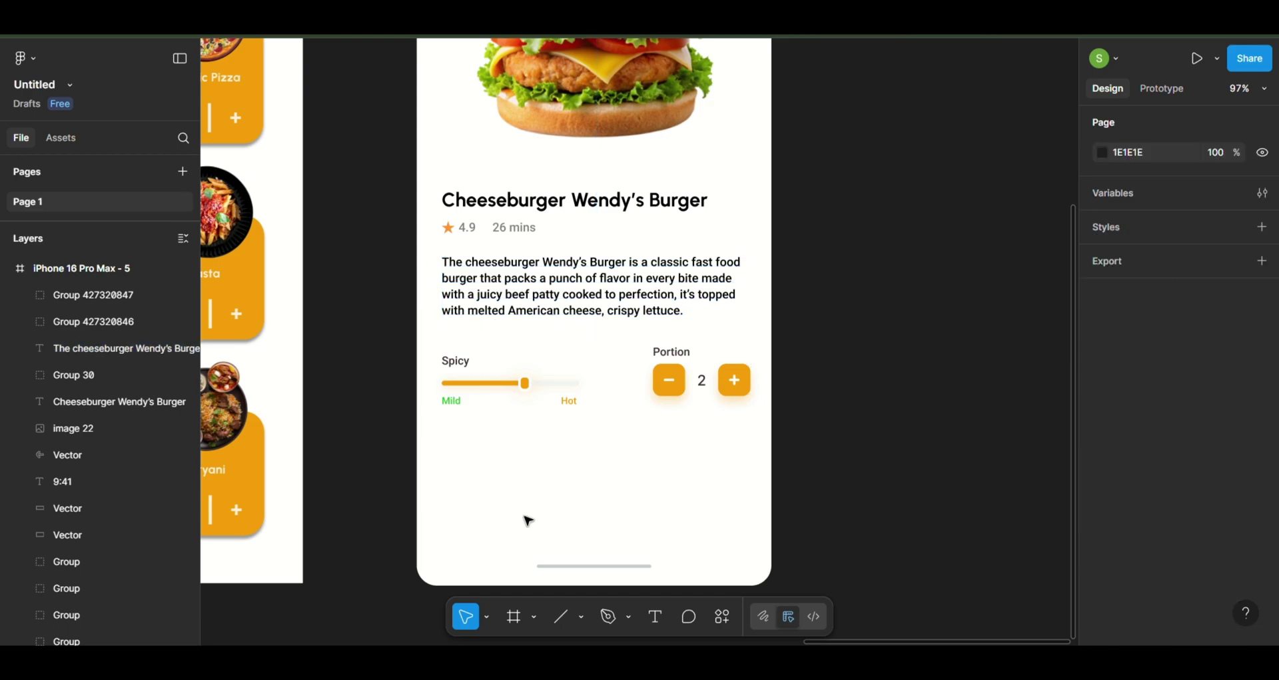
Draw a 75×44 rectangle below the Spicy slider with FF9633 fill, radius 15 and drop shadow
click(582, 616)
click(574, 458)
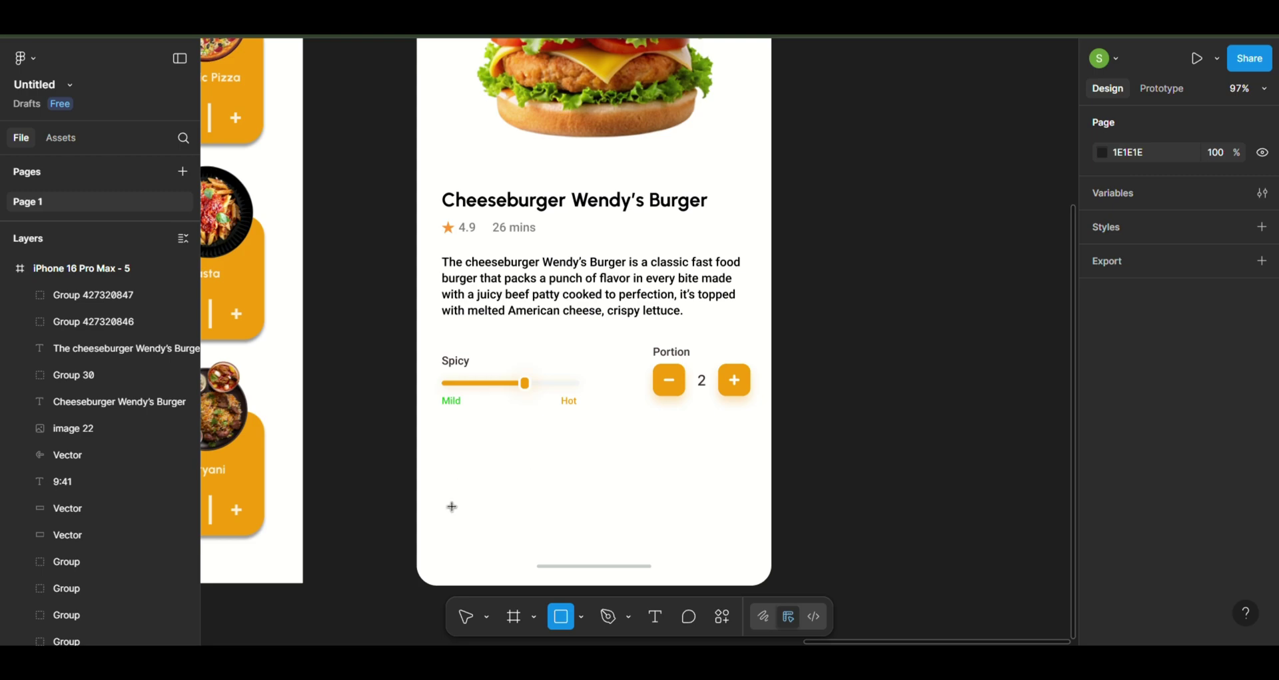
drag(443, 476, 503, 511)
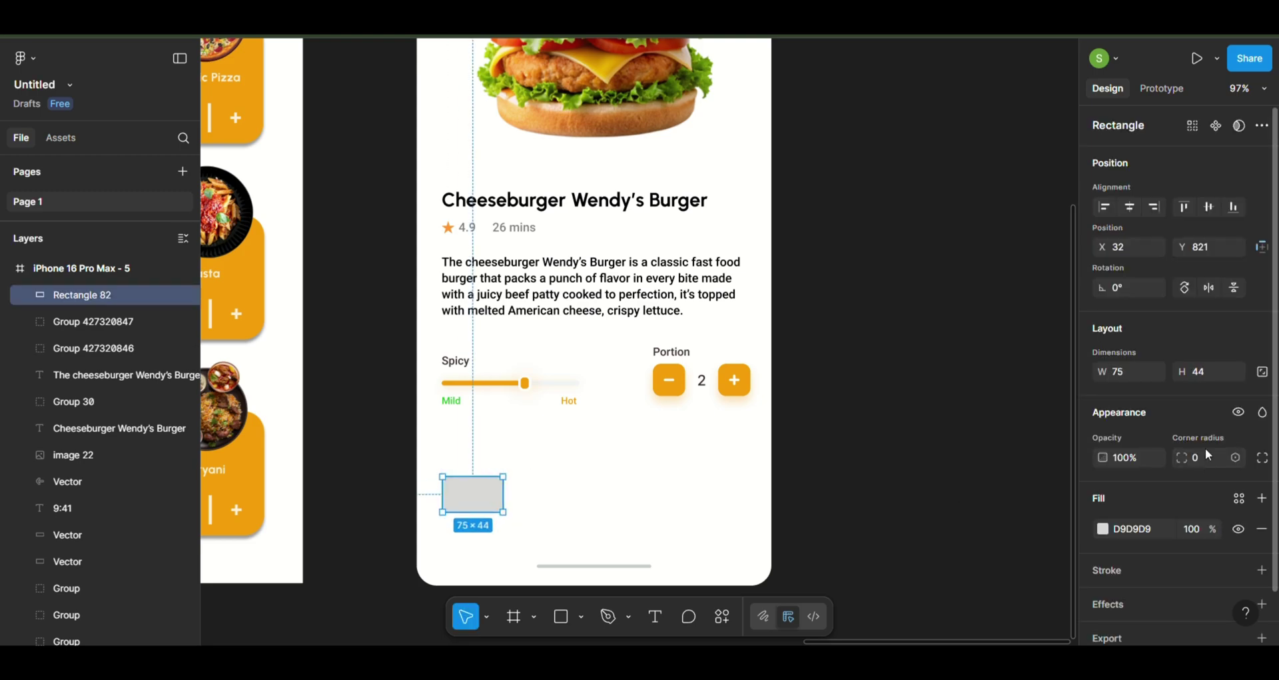
text(30)
key(Return)
key(ctrl+alt+v)
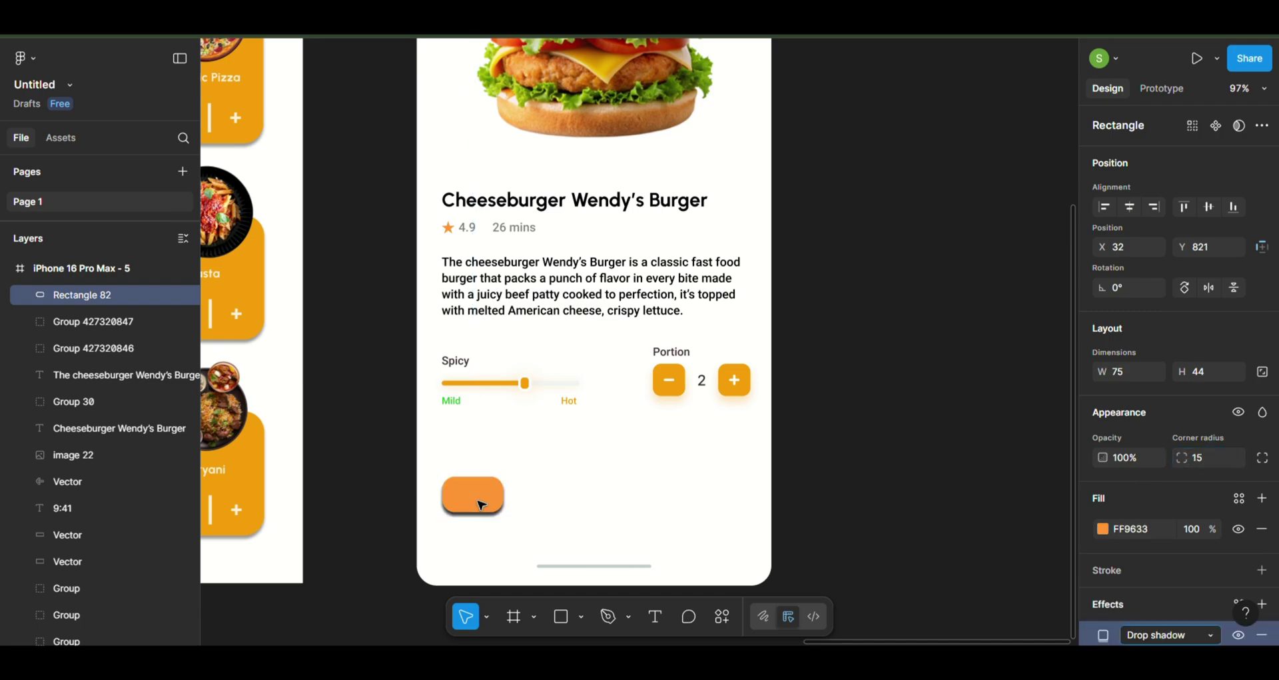
drag(480, 504, 562, 505)
key(ctrl+z)
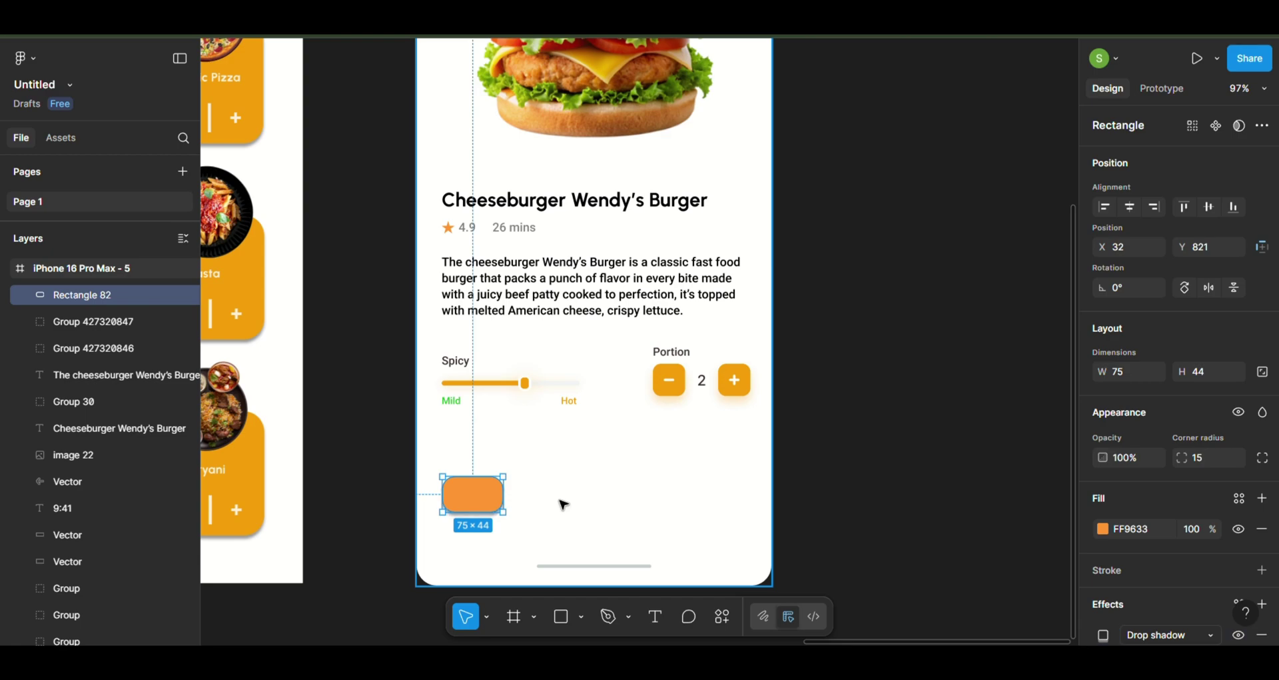
click(533, 500)
Draw a 226×44 bar beside the orange button with corner radius 15 and 3C2F2F fill
key(r)
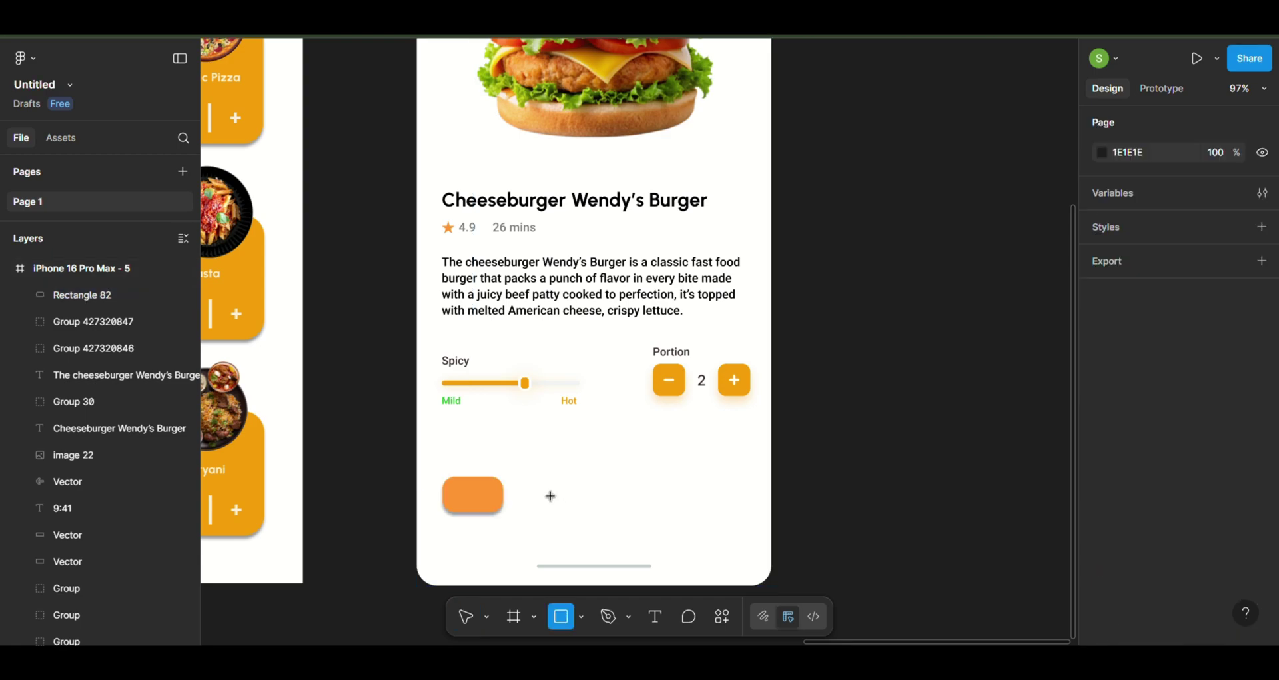
mouse_move(543, 481)
mouse_down()
mouse_move(703, 511)
mouse_move(651, 485)
mouse_move(761, 508)
mouse_up()
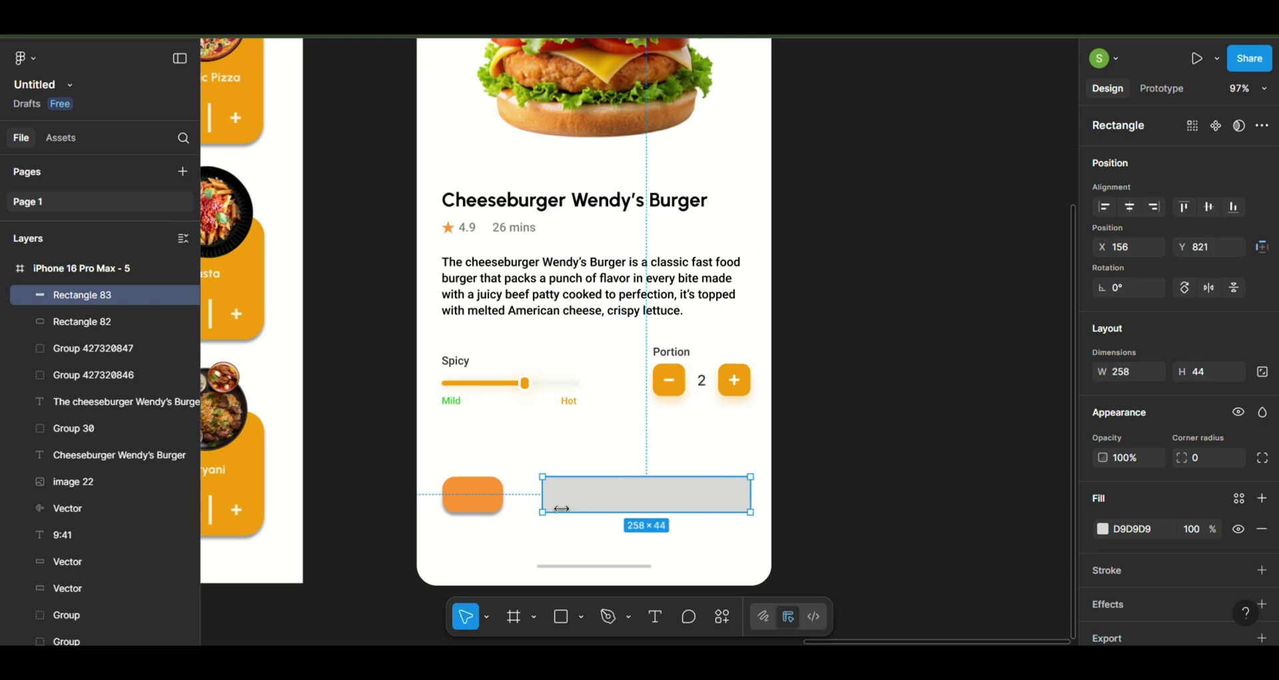
drag(558, 510, 568, 510)
click(499, 498)
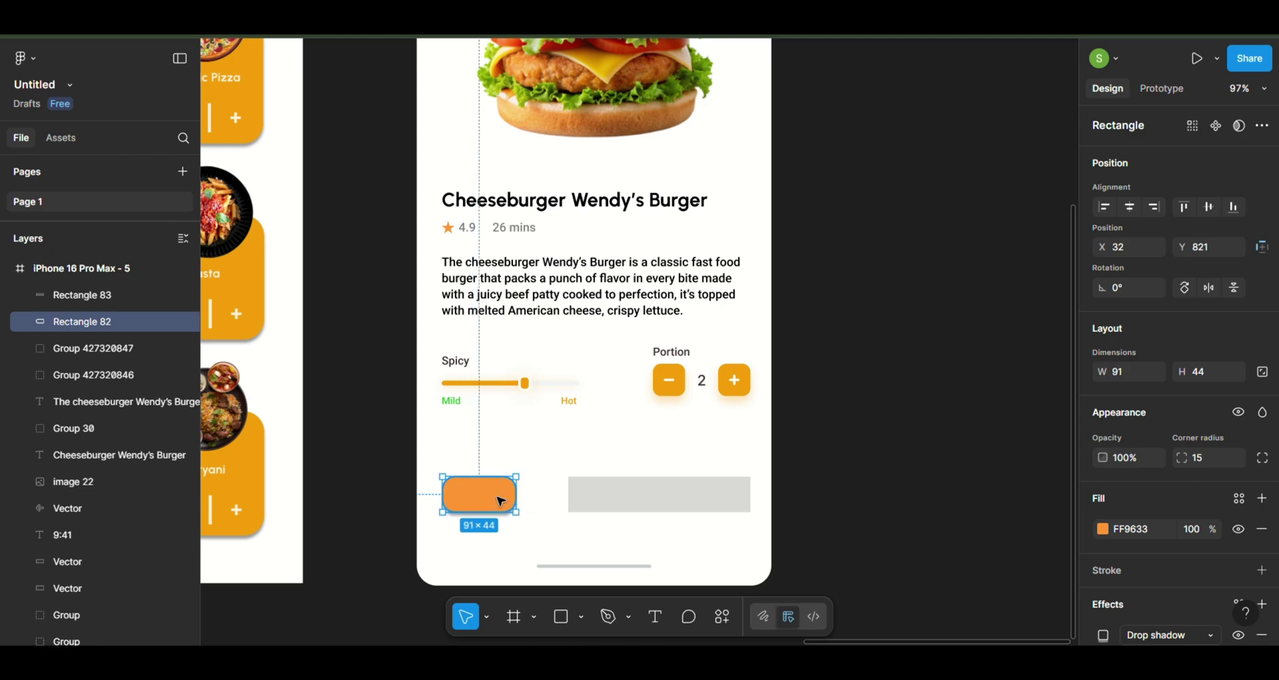
click(639, 505)
click(1216, 459)
text(1)
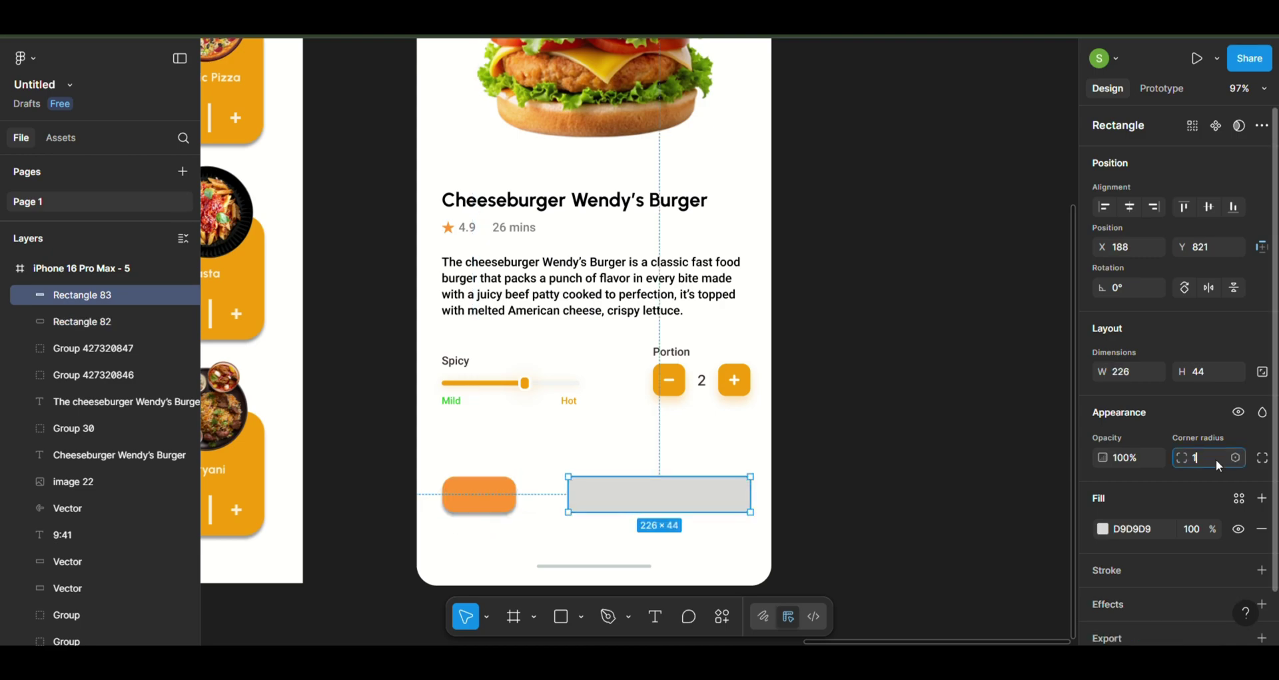
text(5)
key(Return)
click(1102, 528)
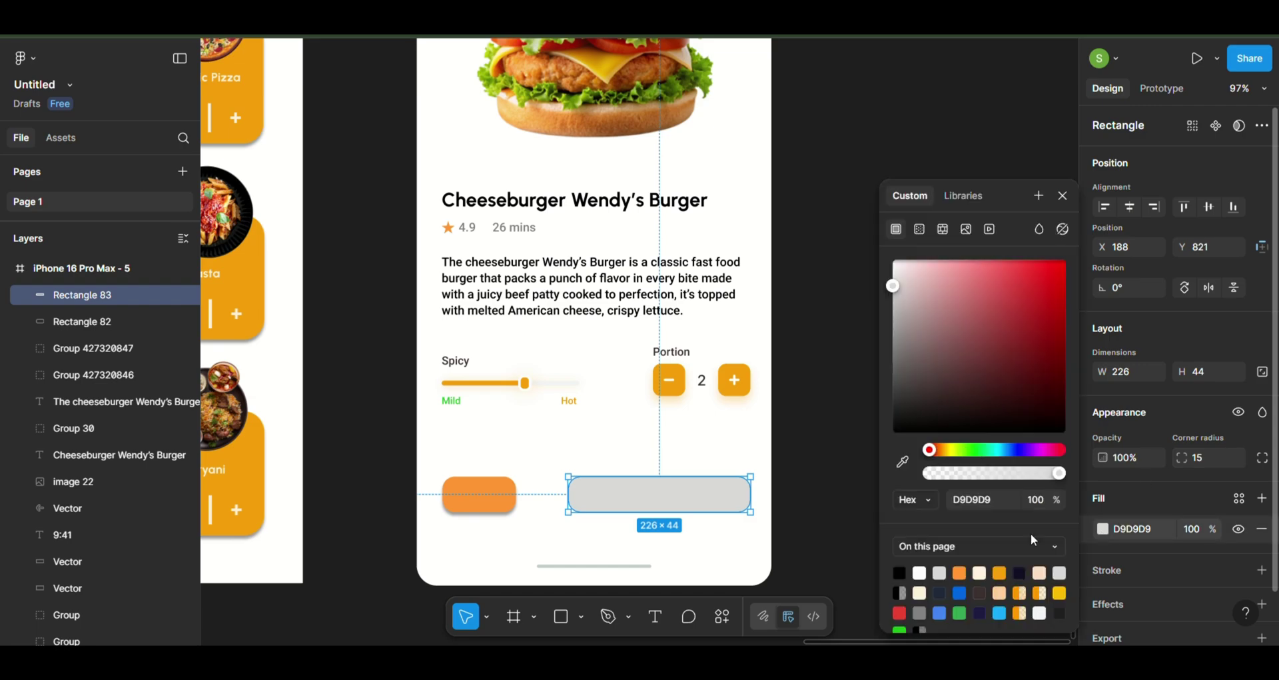
click(961, 574)
click(980, 593)
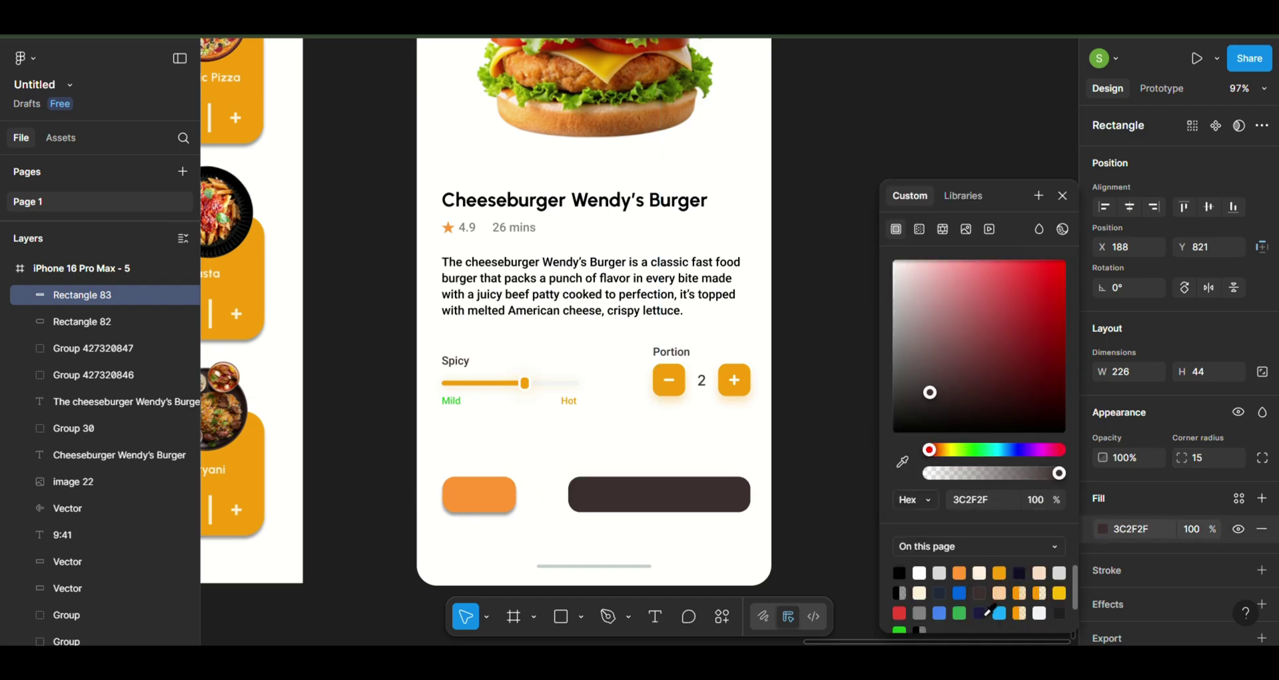
click(801, 434)
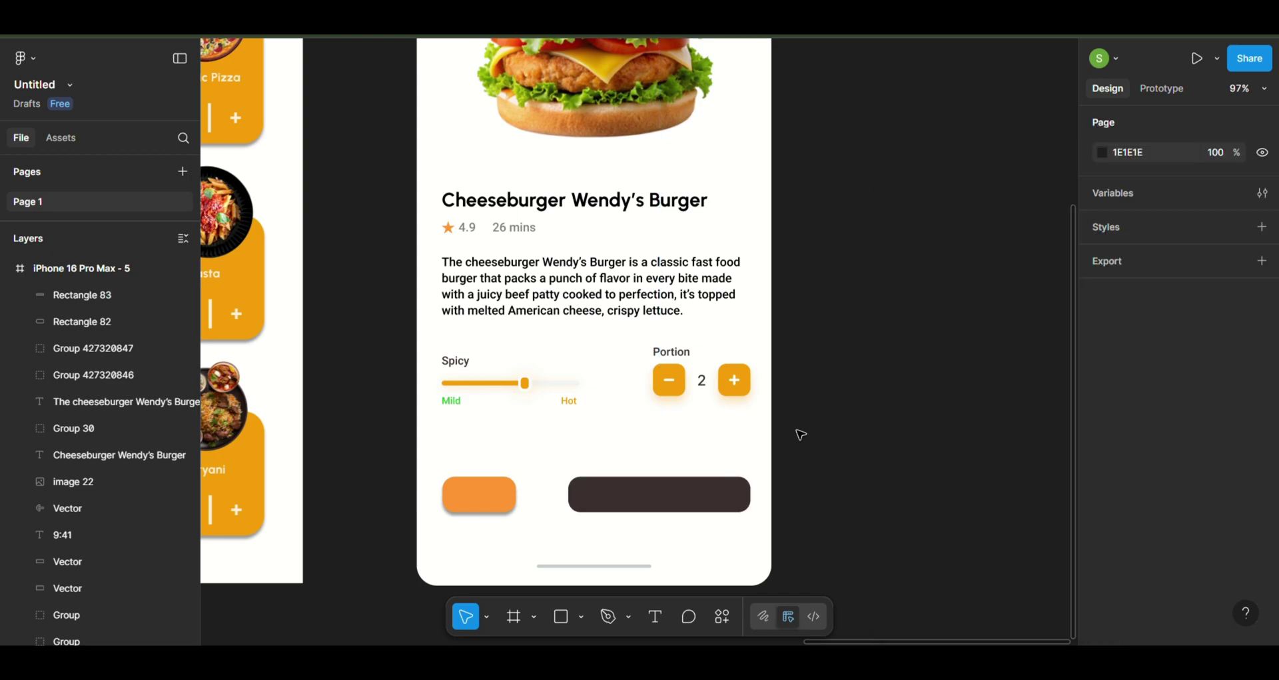
Type a $8.24 label inside the orange button and set its fill to white FFFFFF
click(655, 617)
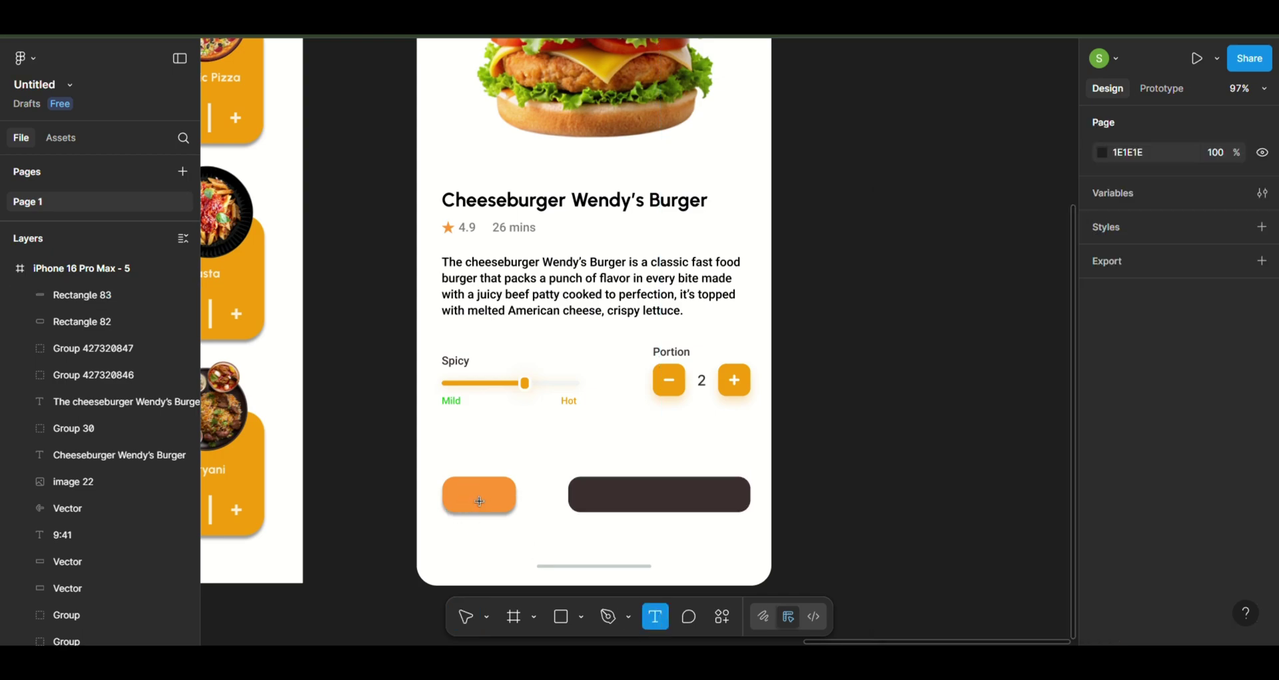
click(479, 501)
text($8)
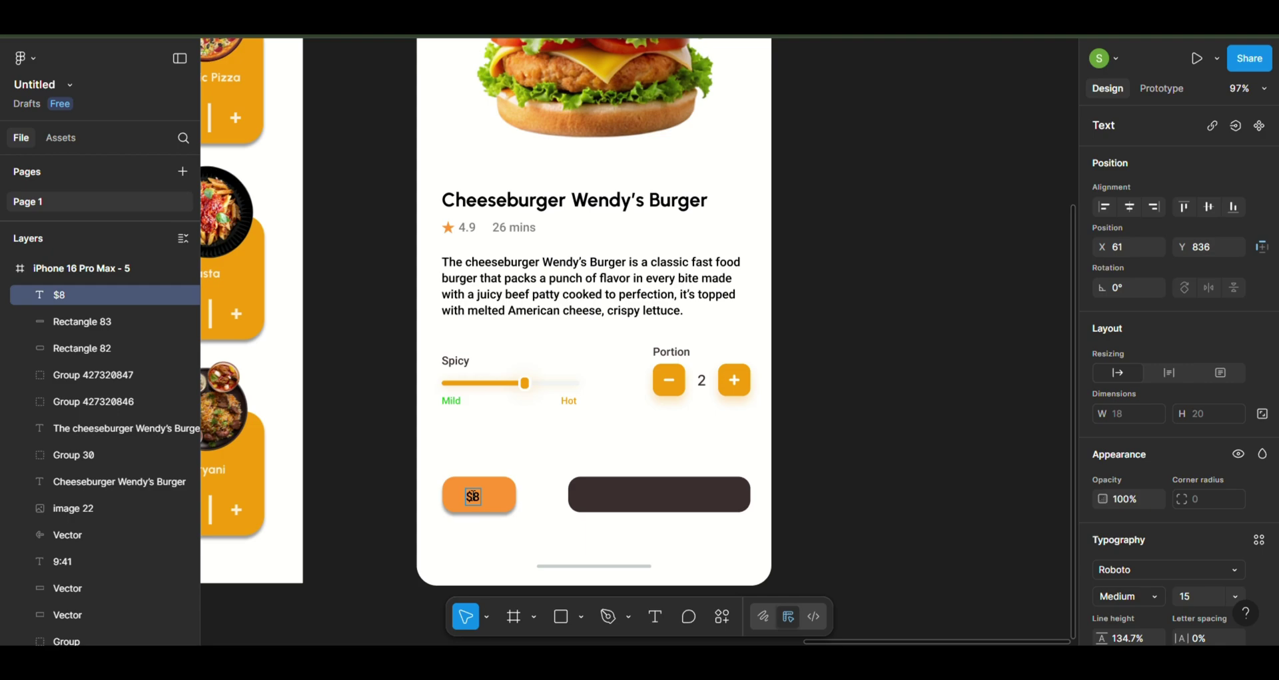
text(.24)
scroll(466, 496, up, 3)
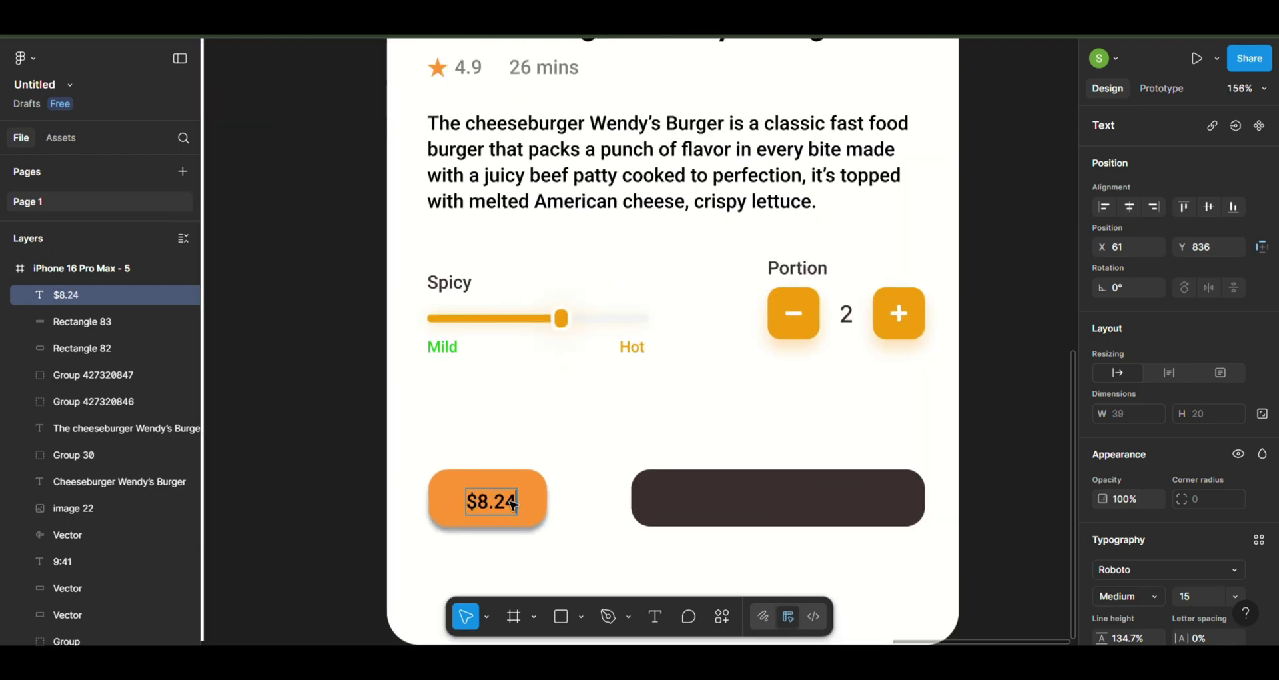
scroll(1104, 590, down, 5)
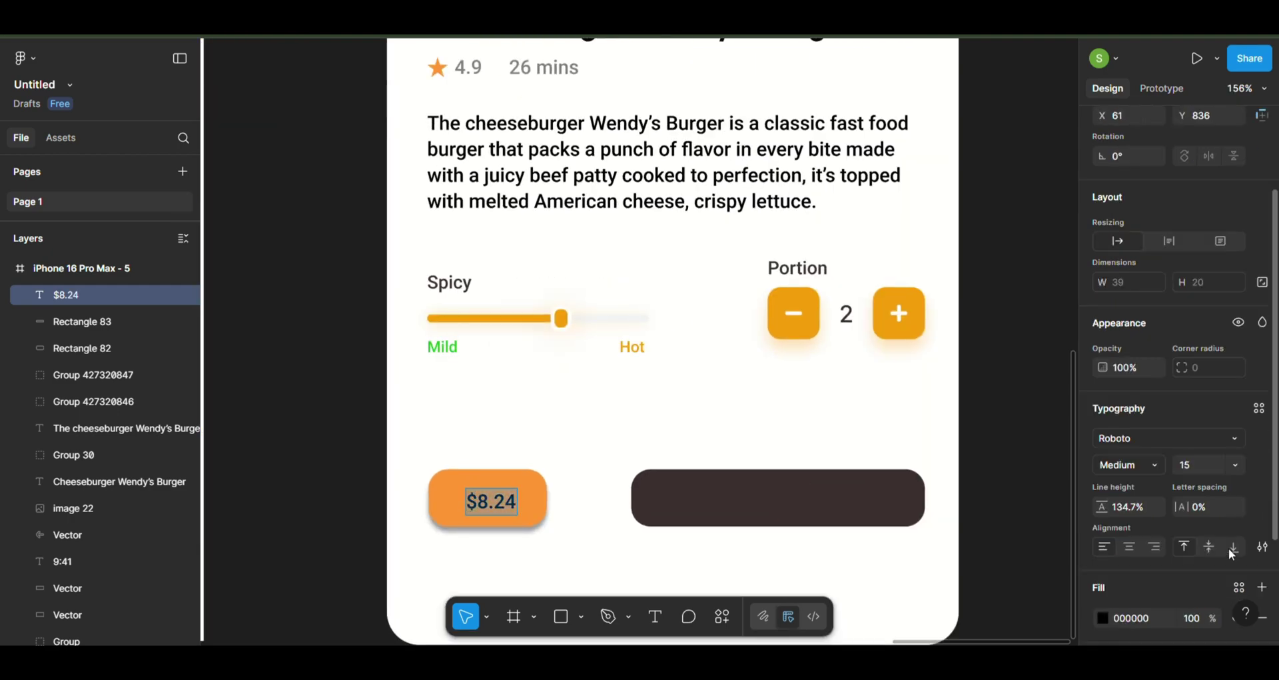
click(1103, 587)
click(893, 259)
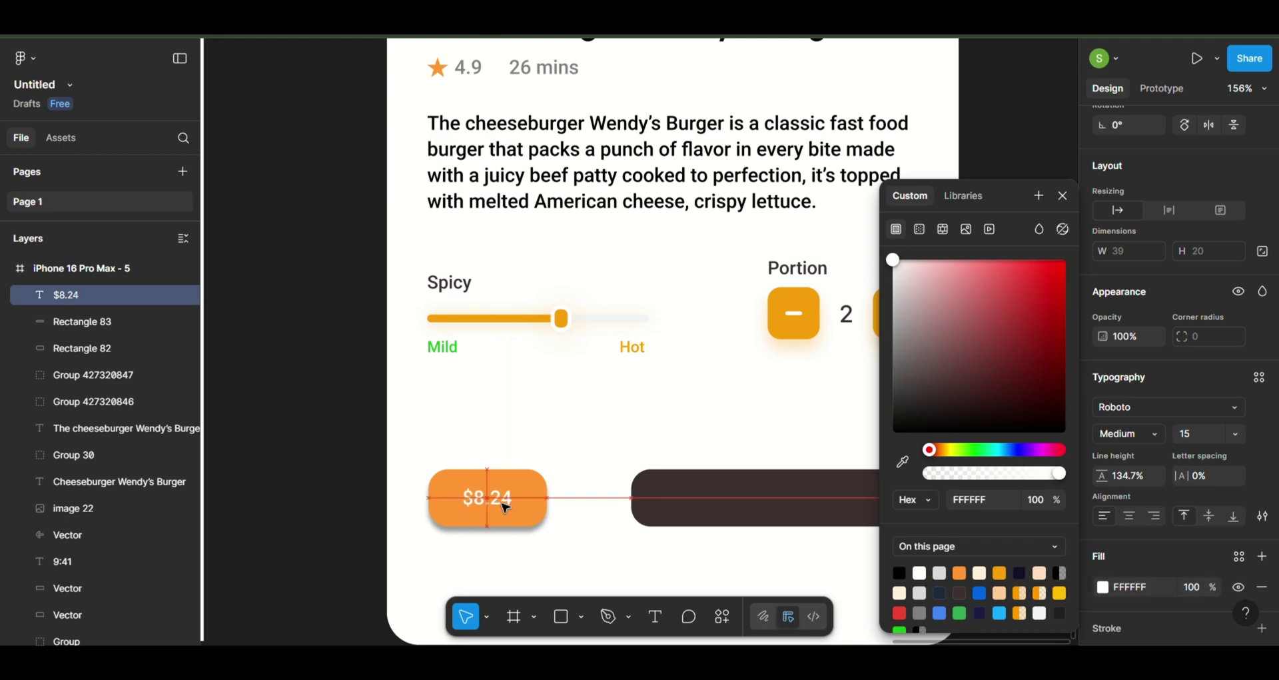
click(611, 434)
scroll(623, 419, down, 3)
scroll(630, 423, down, 5)
scroll(630, 423, up, 2)
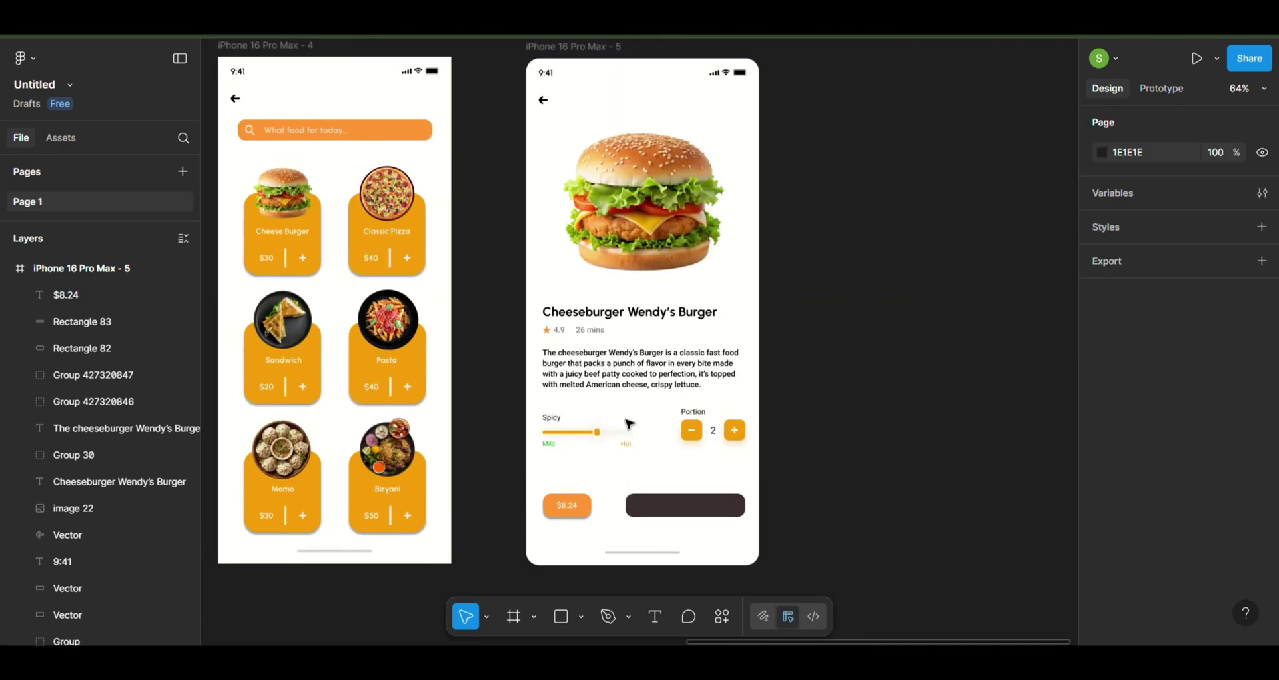
Add an 'Order Now' text label and move it onto the dark brown bar
click(656, 616)
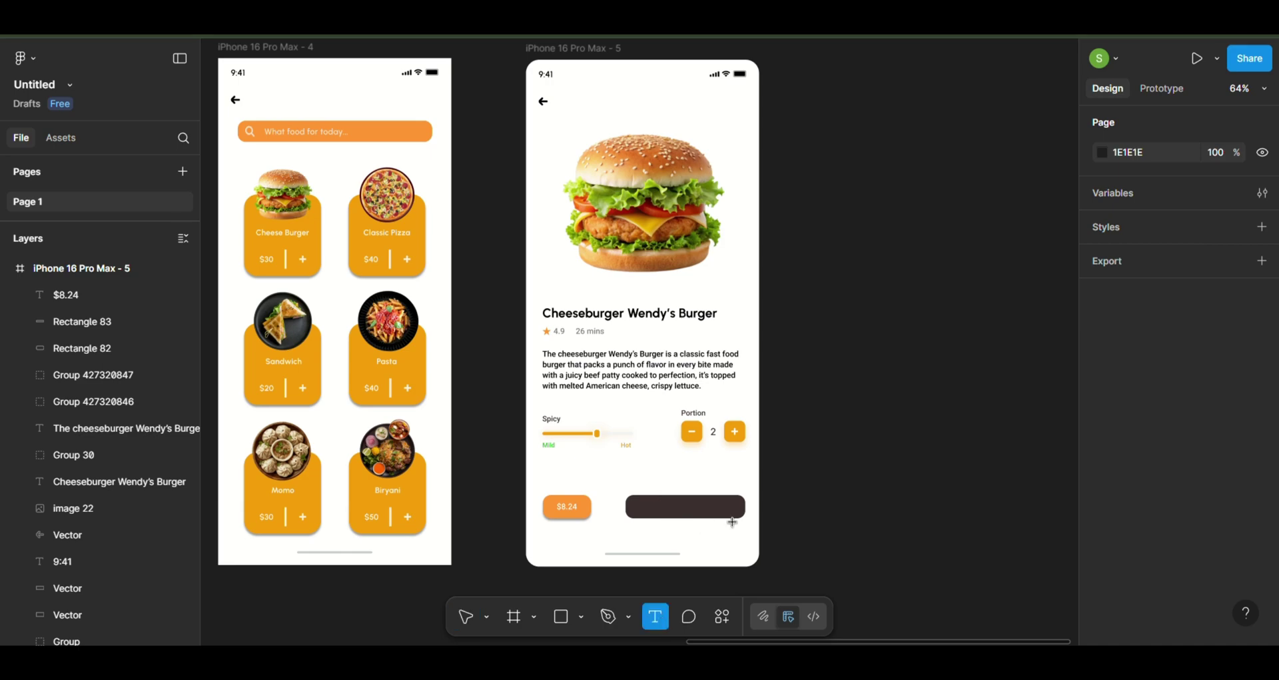
click(679, 493)
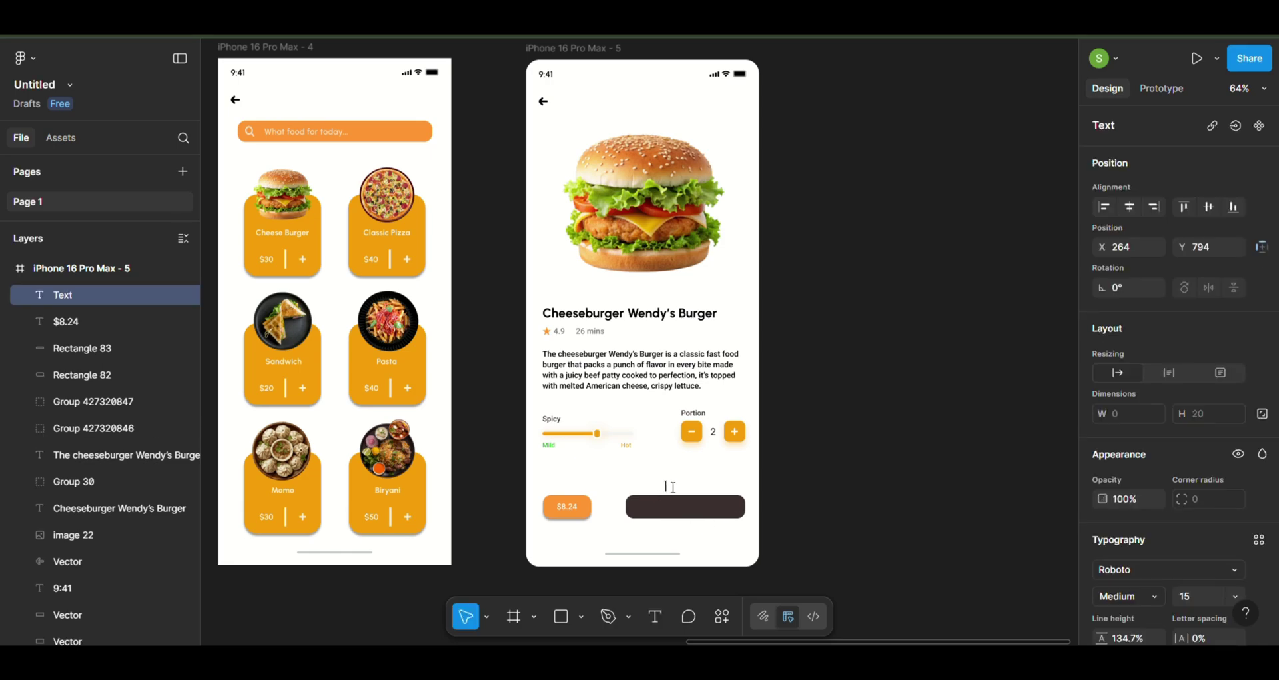
text(Order No)
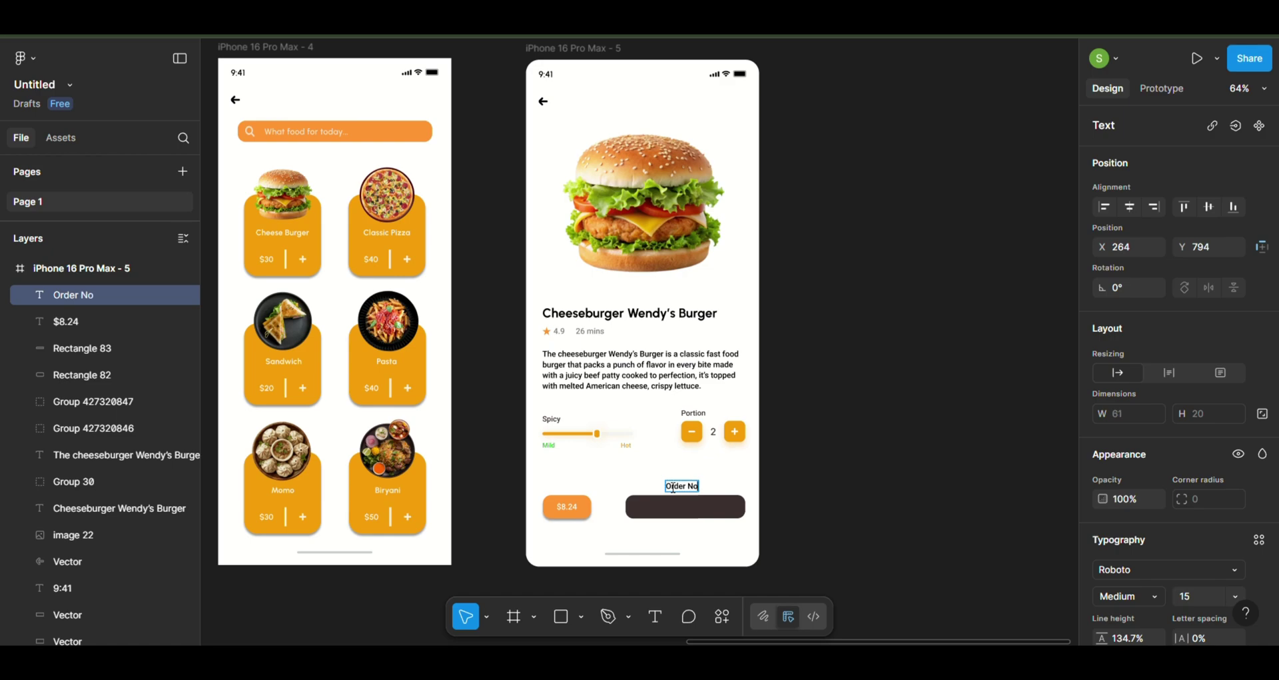
text(w)
scroll(672, 488, up, 5)
key(Escape)
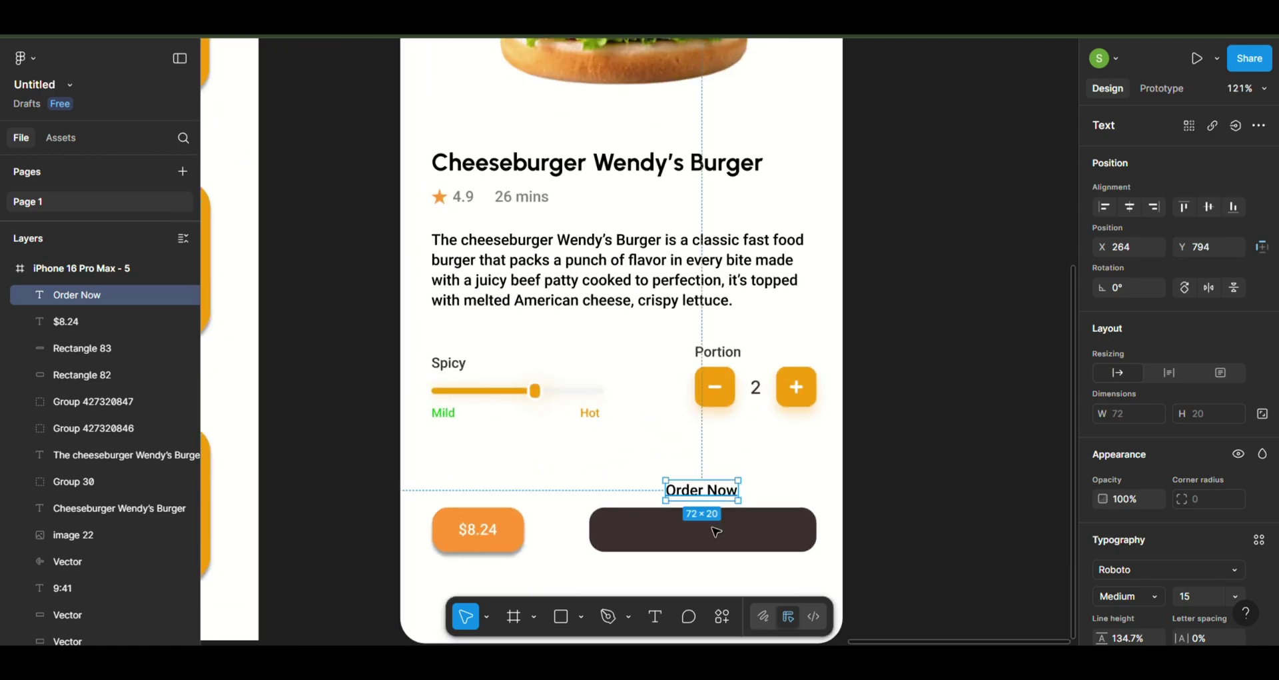
drag(717, 531, 722, 538)
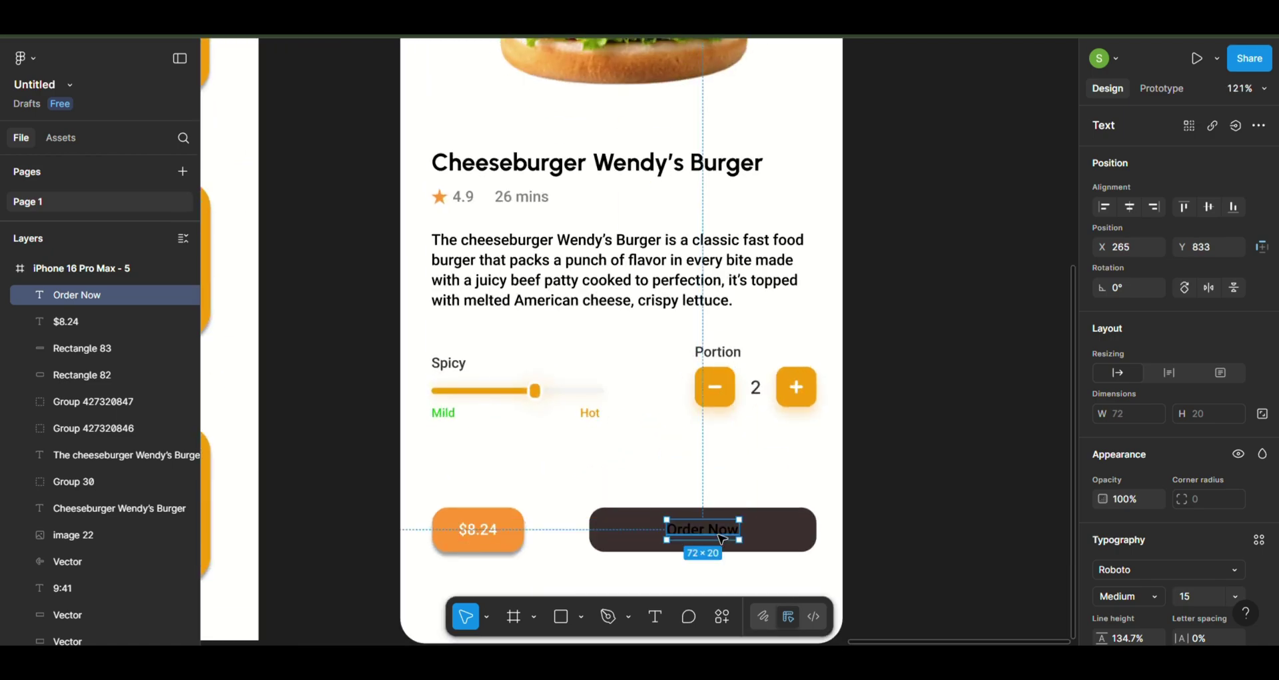
scroll(1189, 602, down, 4)
Change the Order Now label's fill colour to white
click(1102, 487)
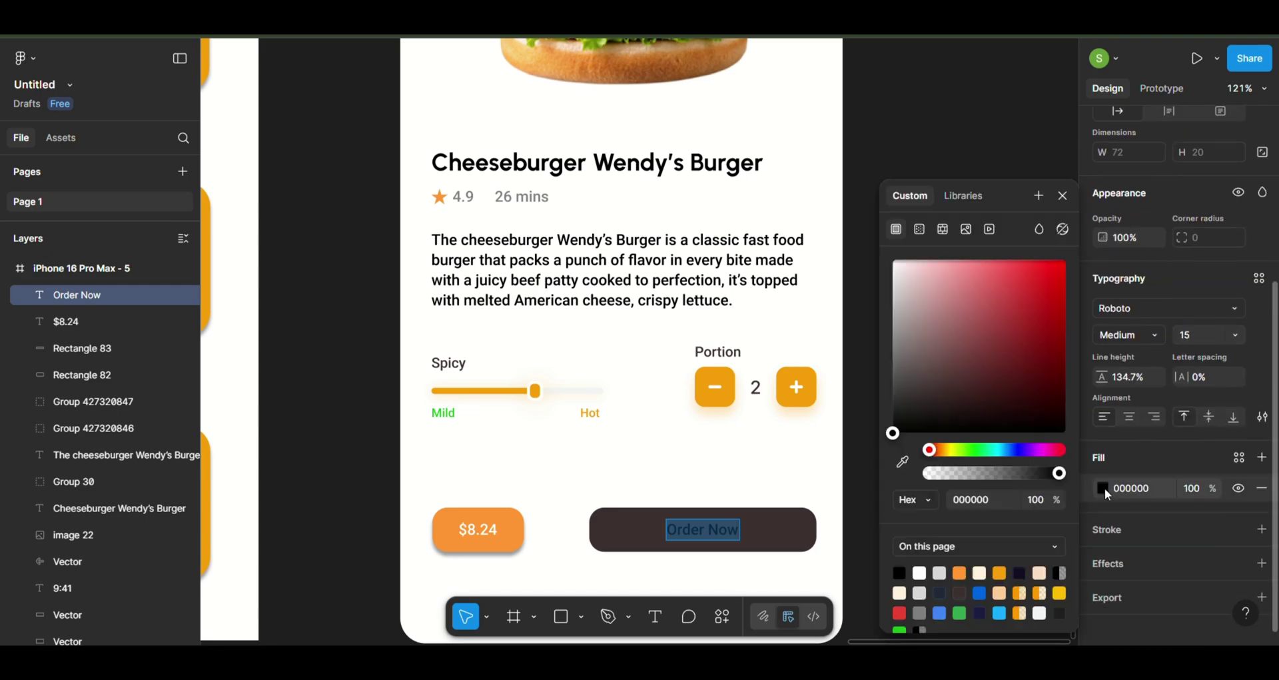
click(918, 573)
key(Escape)
click(892, 116)
scroll(893, 115, down, 5)
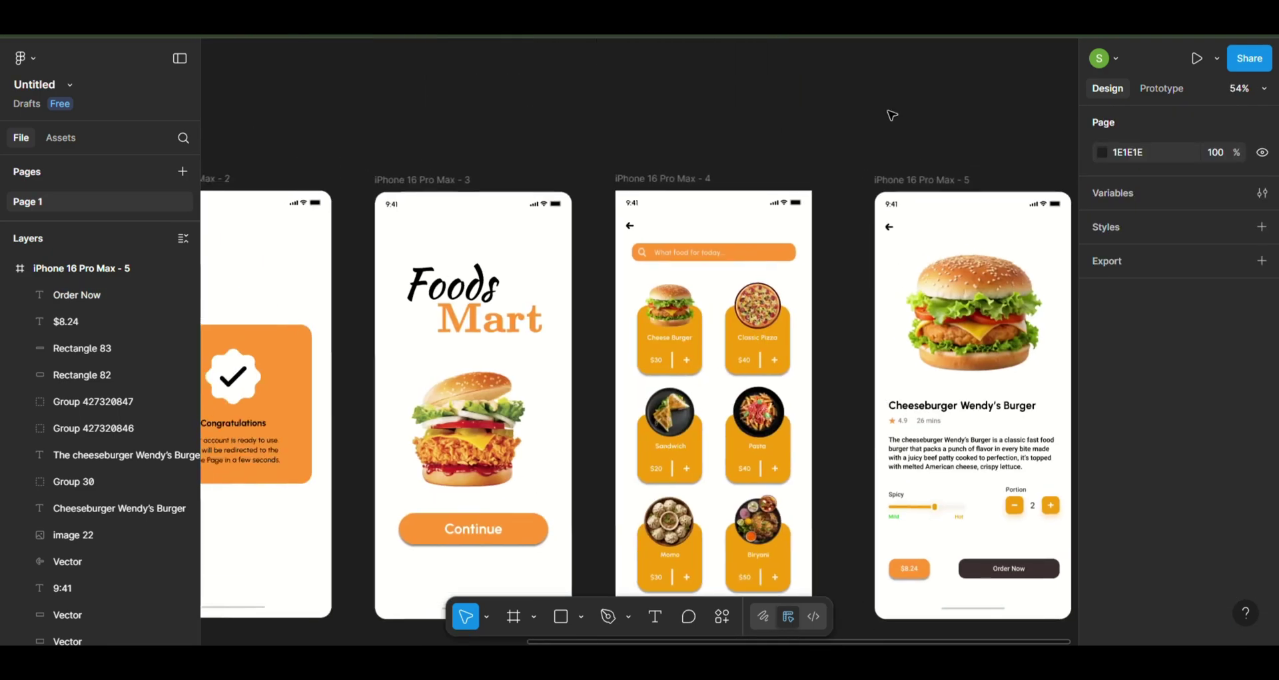
scroll(892, 116, left, 10)
scroll(893, 116, left, 5)
scroll(893, 115, right, 3)
scroll(893, 116, right, 6)
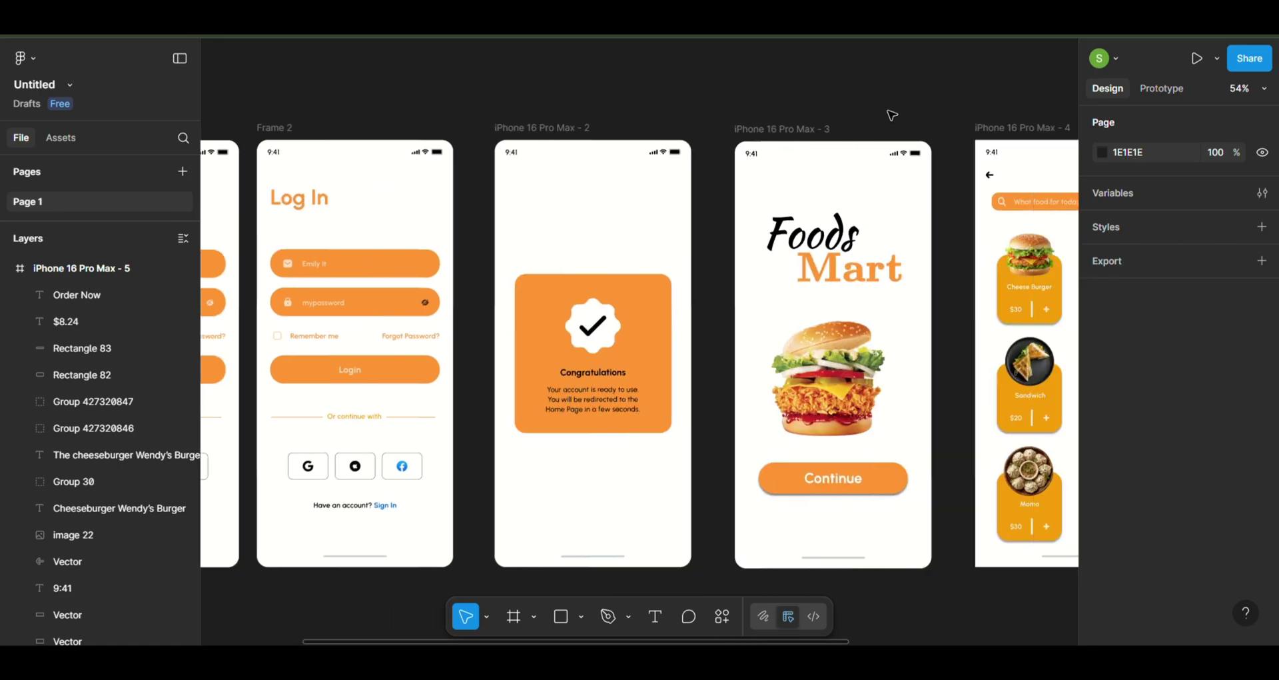
scroll(893, 115, right, 3)
scroll(892, 116, right, 3)
scroll(892, 115, right, 4)
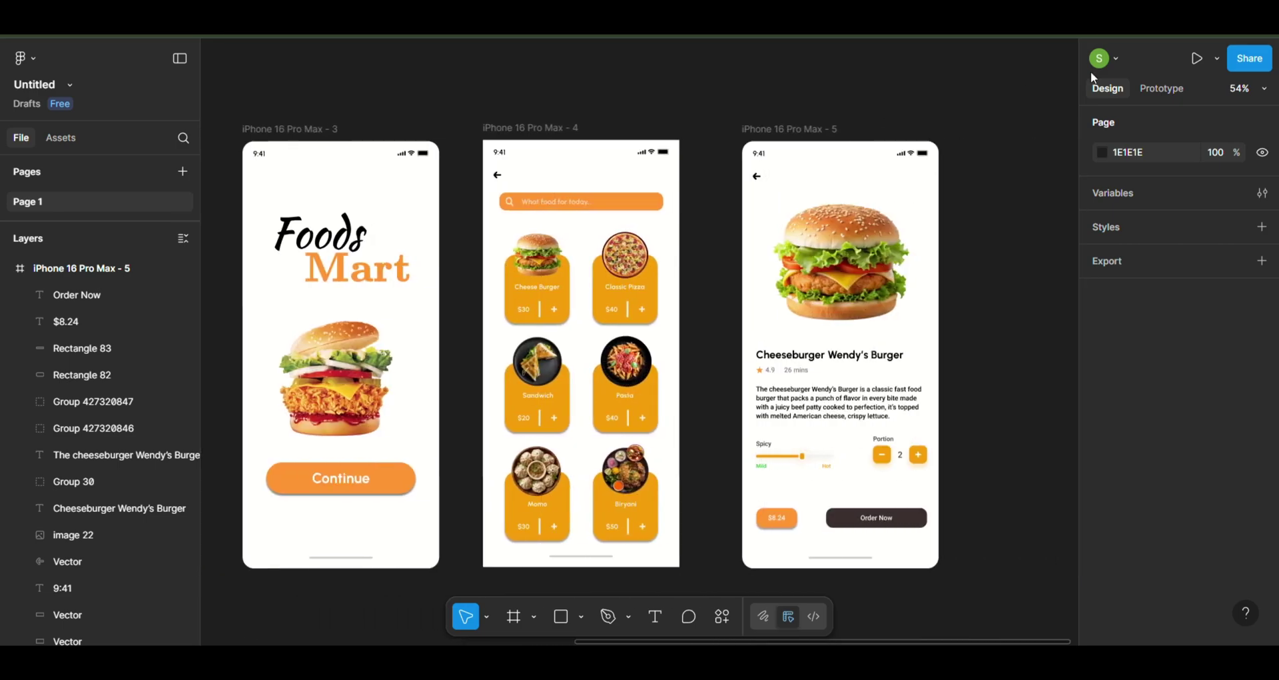